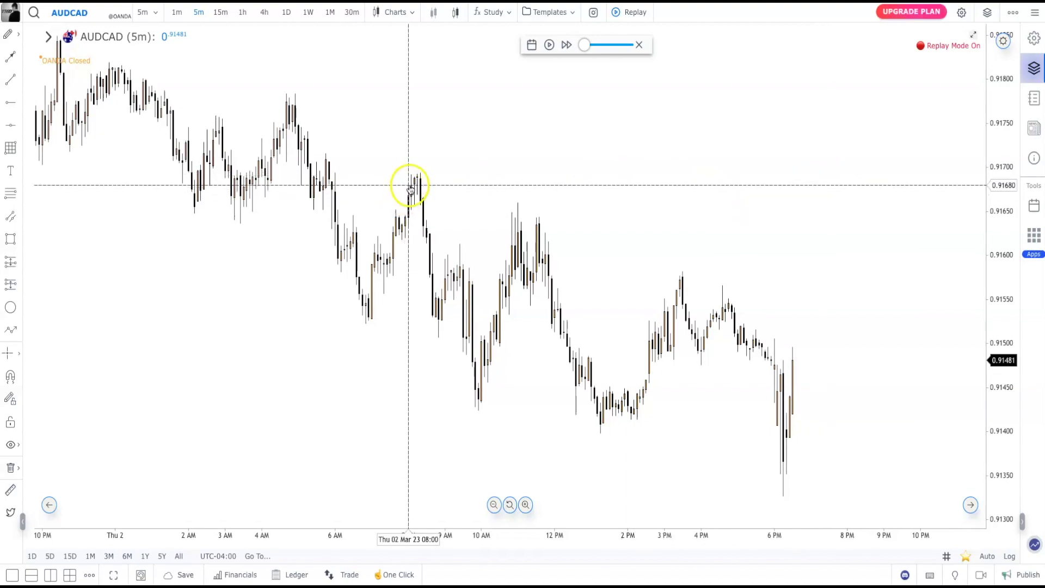
- Draw a zigzag path through the alternating swing highs and lows, from about 0.91785 at 04:40 down to about 0.91334
left_click(14, 328)
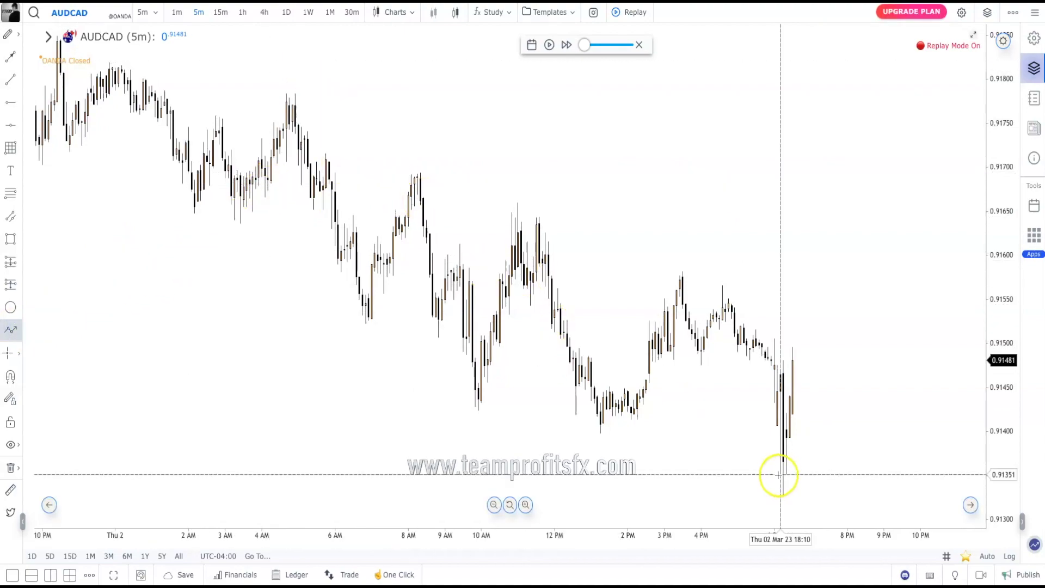
left_click(286, 93)
left_click(368, 323)
left_click(414, 172)
left_click(484, 410)
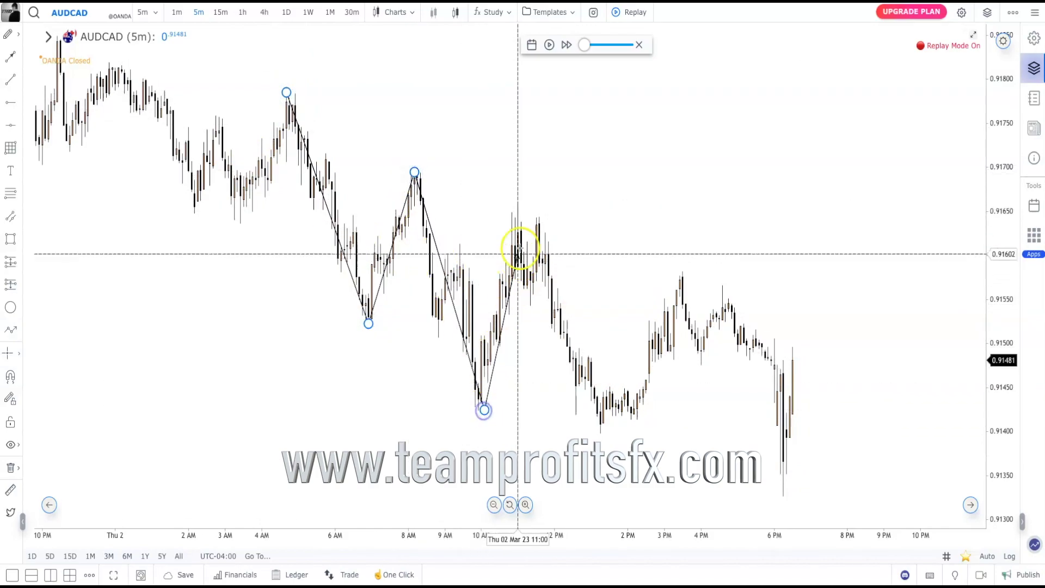
left_click(530, 205)
left_click(610, 431)
left_click(682, 268)
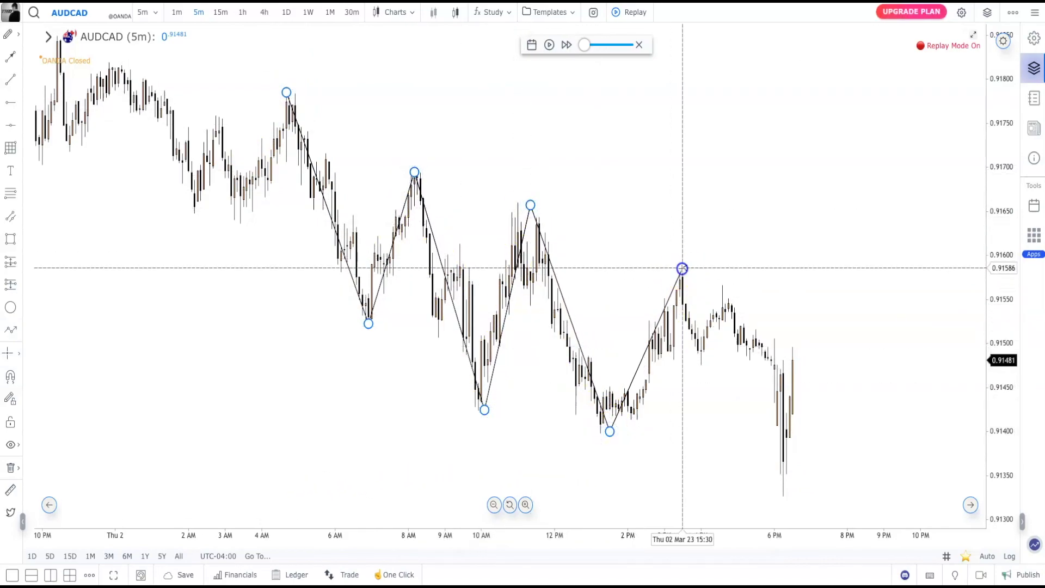
double_click(776, 488)
double_click(776, 489)
- Close the path's settings and delete the zigzag path from the chart
right_click(756, 243)
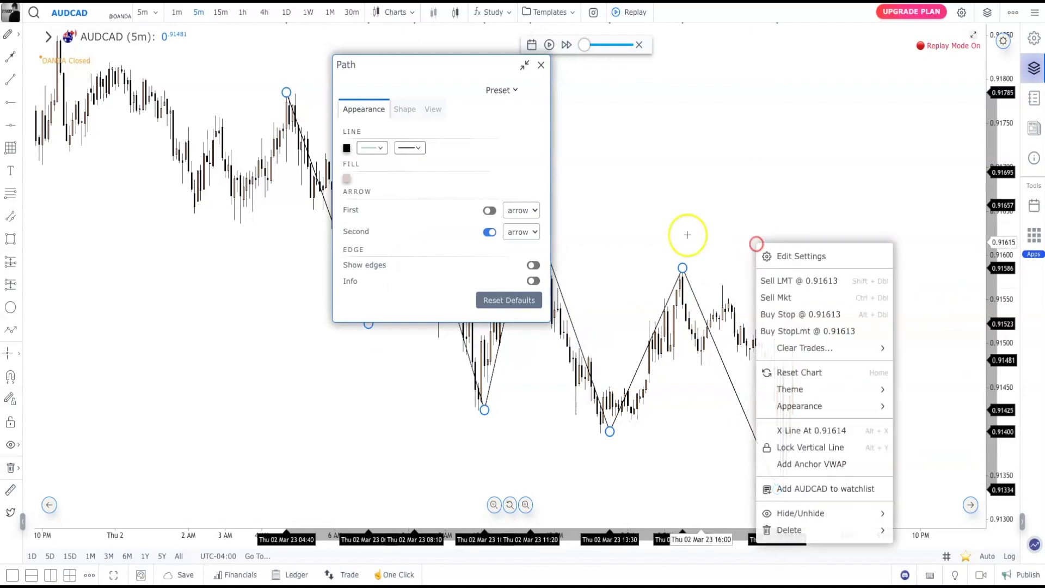
left_click(541, 64)
mouse_move(687, 289)
left_mouse_down()
mouse_move(528, 301)
mouse_move(429, 347)
mouse_move(420, 363)
mouse_move(429, 324)
mouse_move(418, 303)
left_mouse_up()
key("Delete")
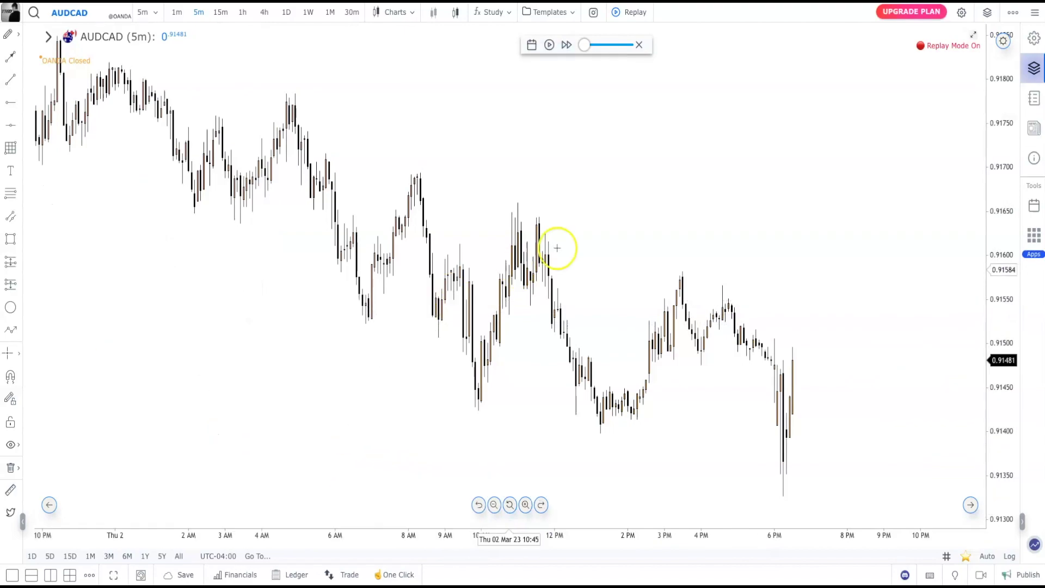
- Draw a horizontal line under the swing low at about 0.91637, from 03:25 to 06:00 on 2 March
left_click_drag(674, 177, 642, 201)
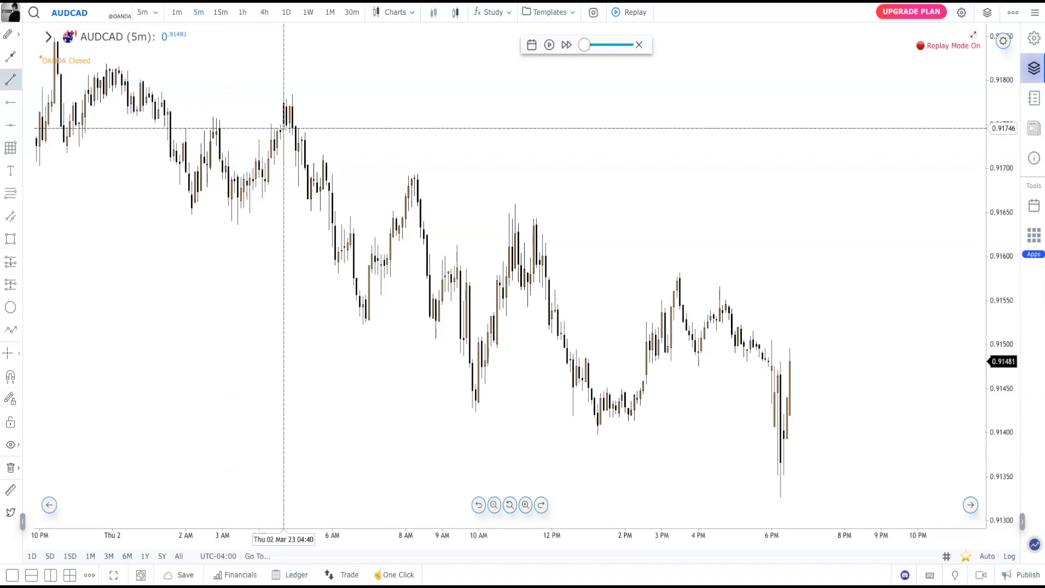
left_click(11, 82)
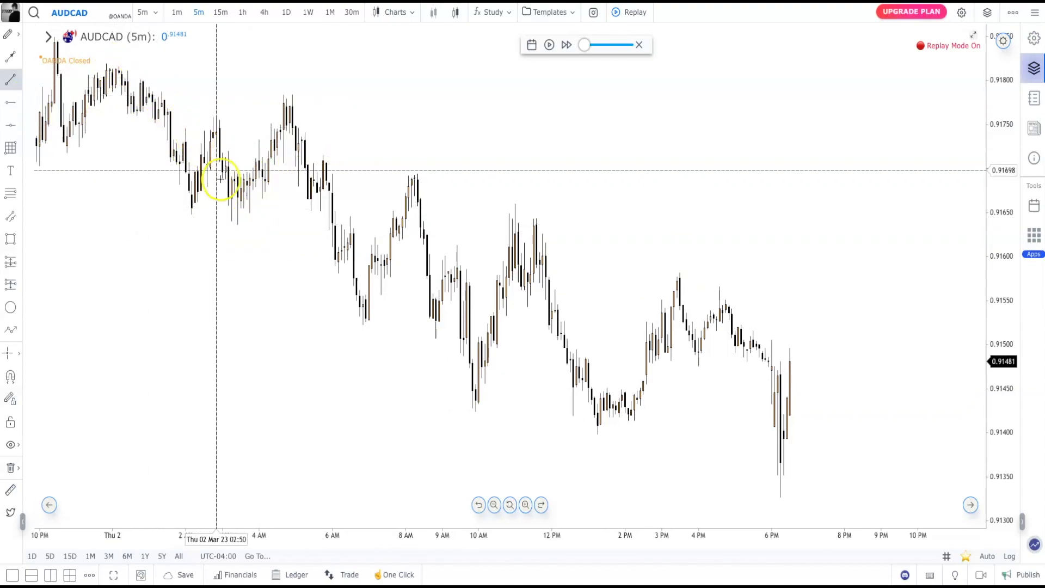
left_click(237, 224)
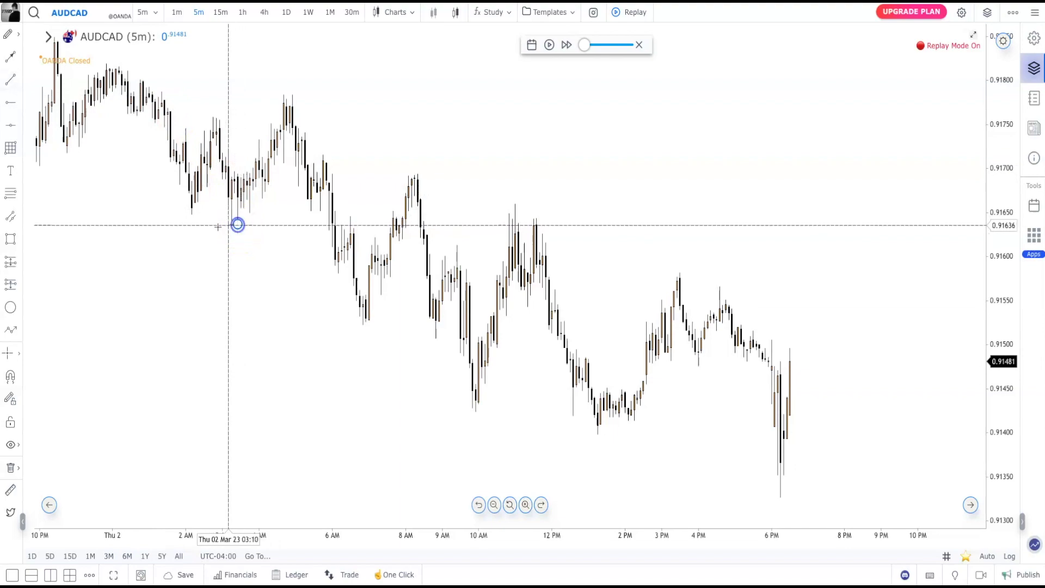
left_click(333, 224)
right_click(380, 128)
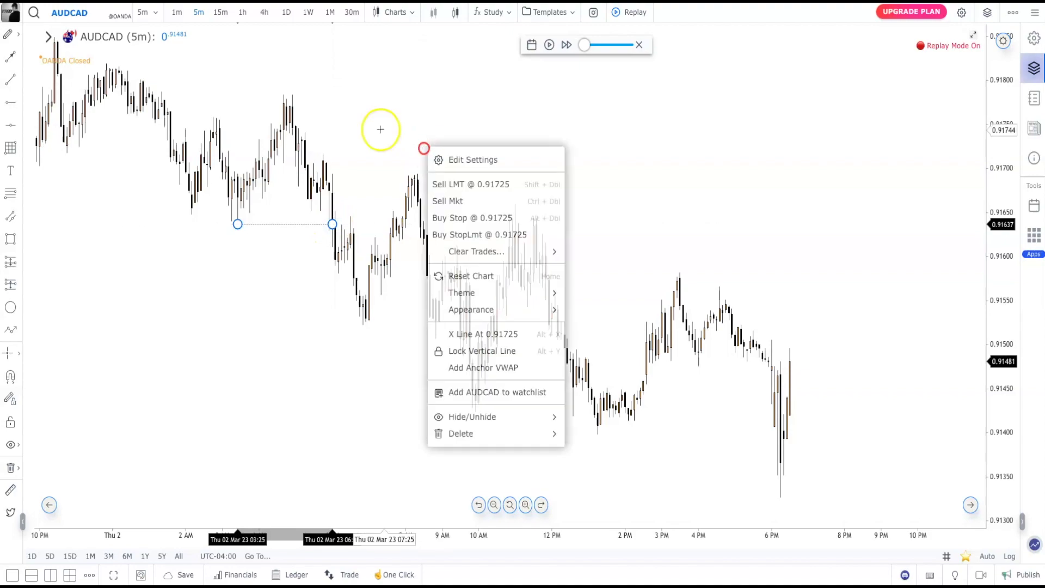
left_click(374, 126)
left_click(290, 223)
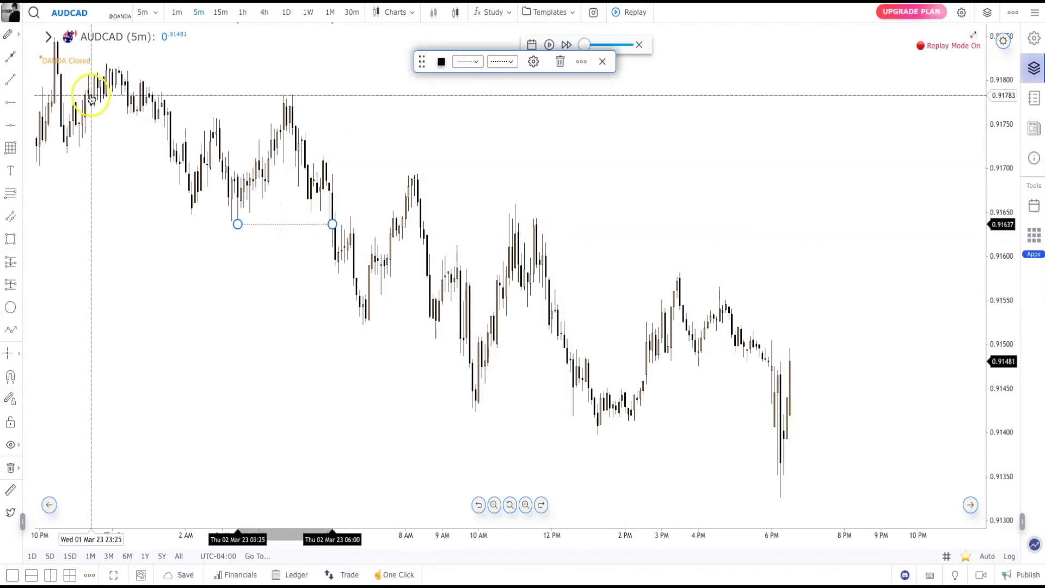
- Draw a horizontal line at about 0.91760 from 02:45 to 04:40 and apply the Inducement preset to it
left_click(12, 79)
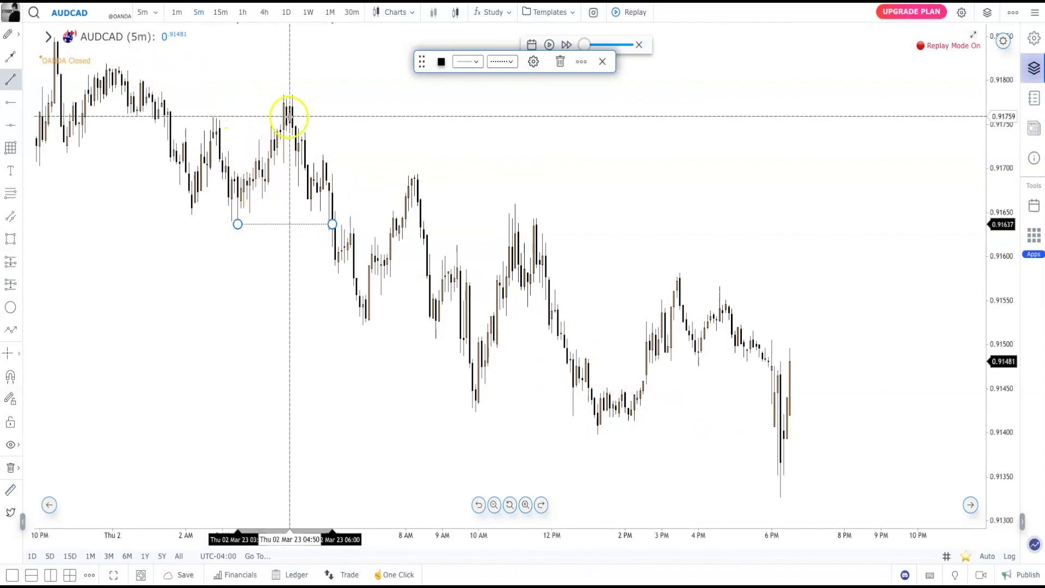
left_click(272, 116)
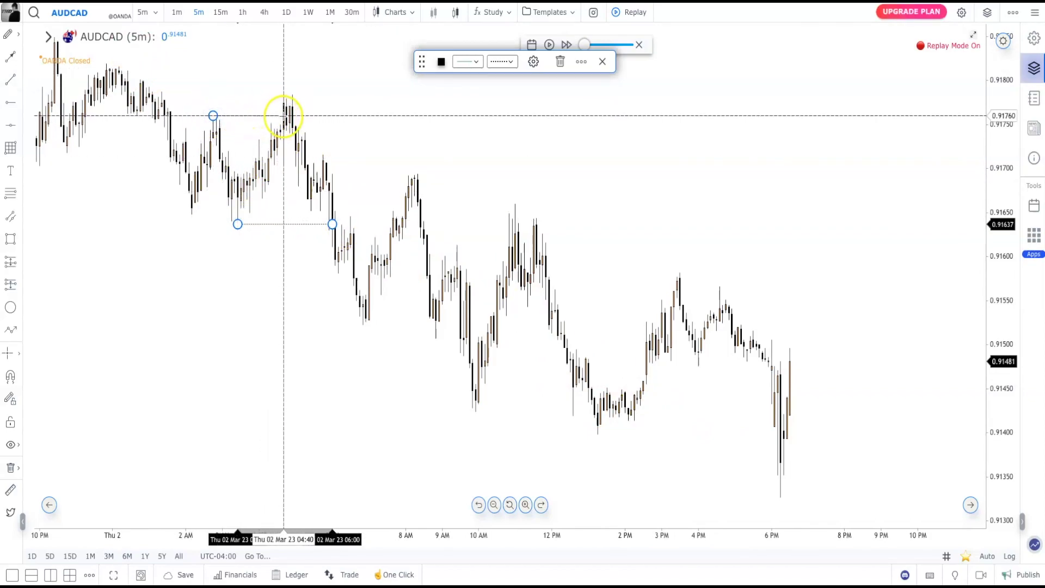
left_click(534, 61)
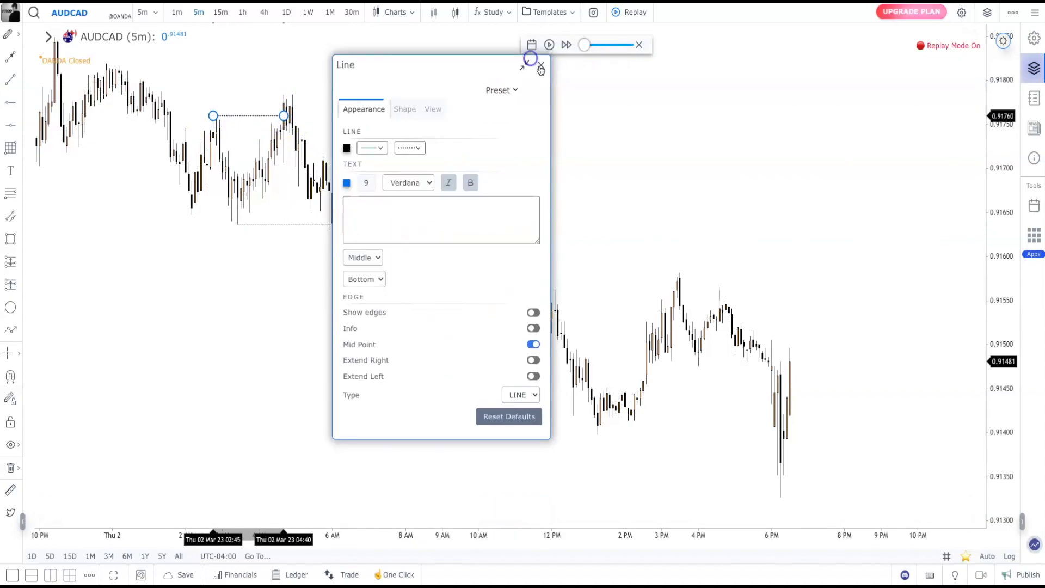
left_click(497, 90)
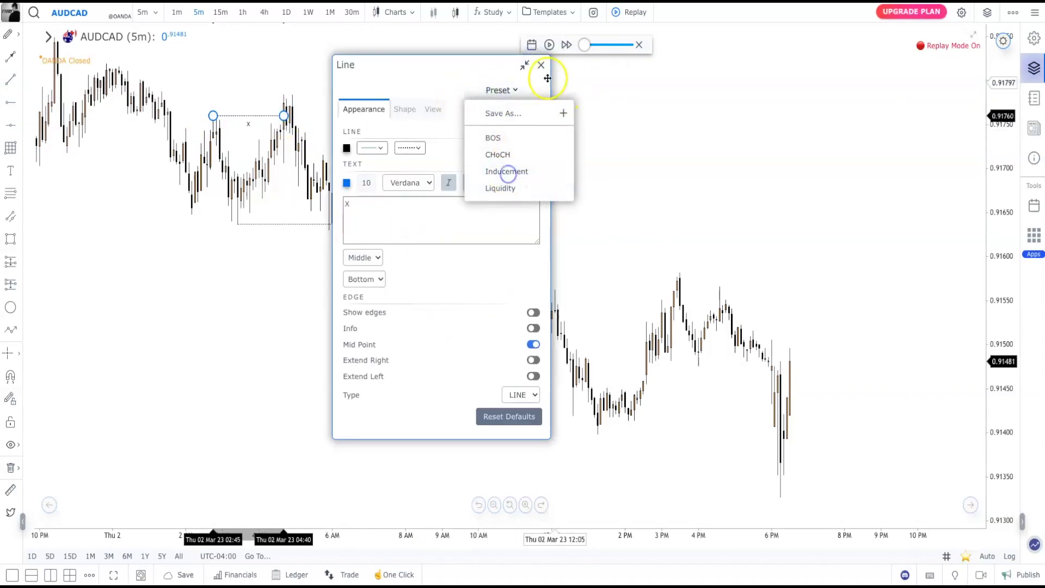
left_click(506, 172)
right_click(362, 104)
left_click(342, 172)
- Apply the BOS preset to the horizontal line at the swing low
left_click(321, 224)
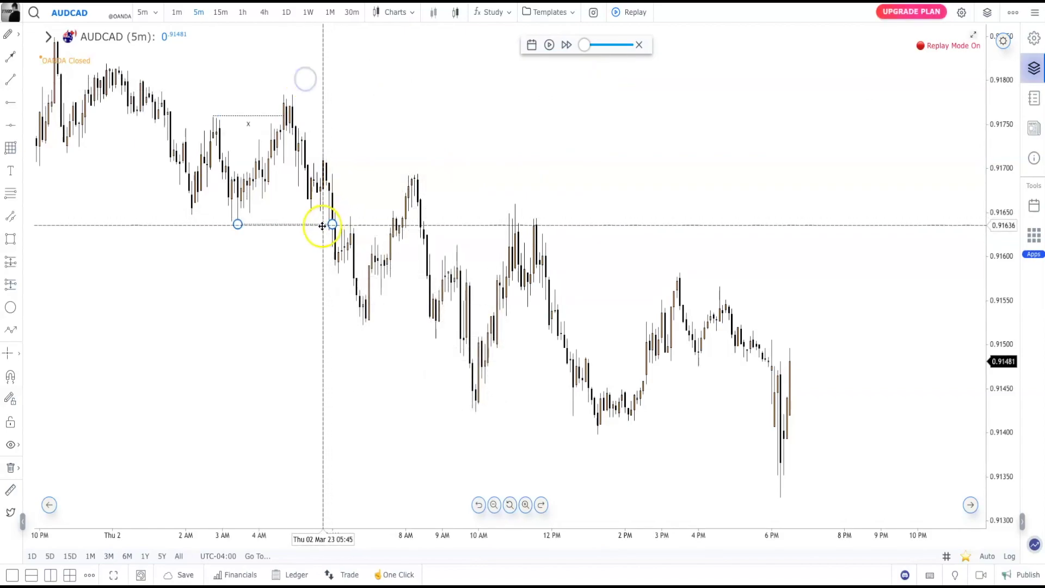
left_click(534, 63)
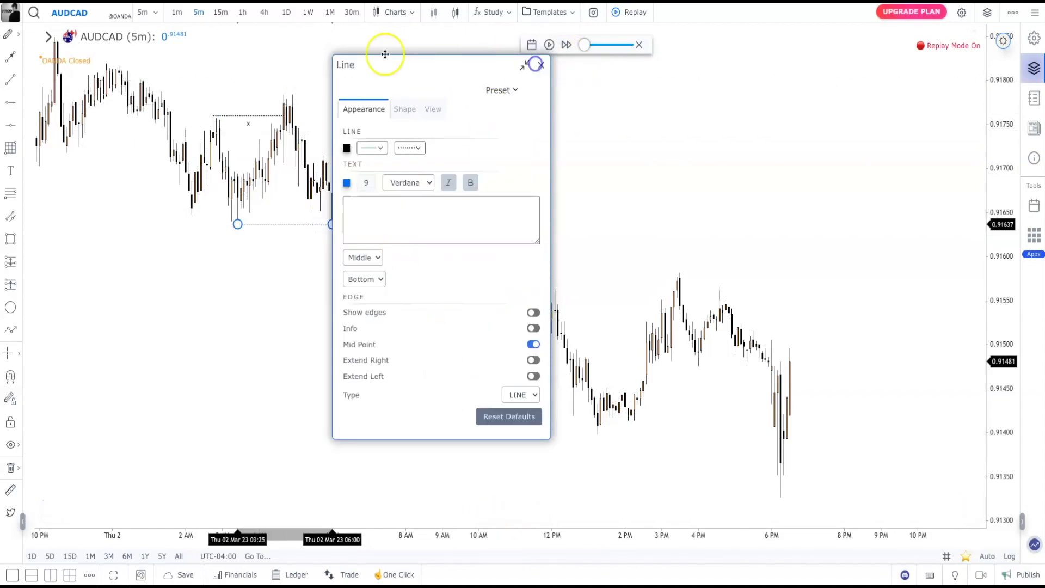
left_click(510, 88)
left_click(504, 140)
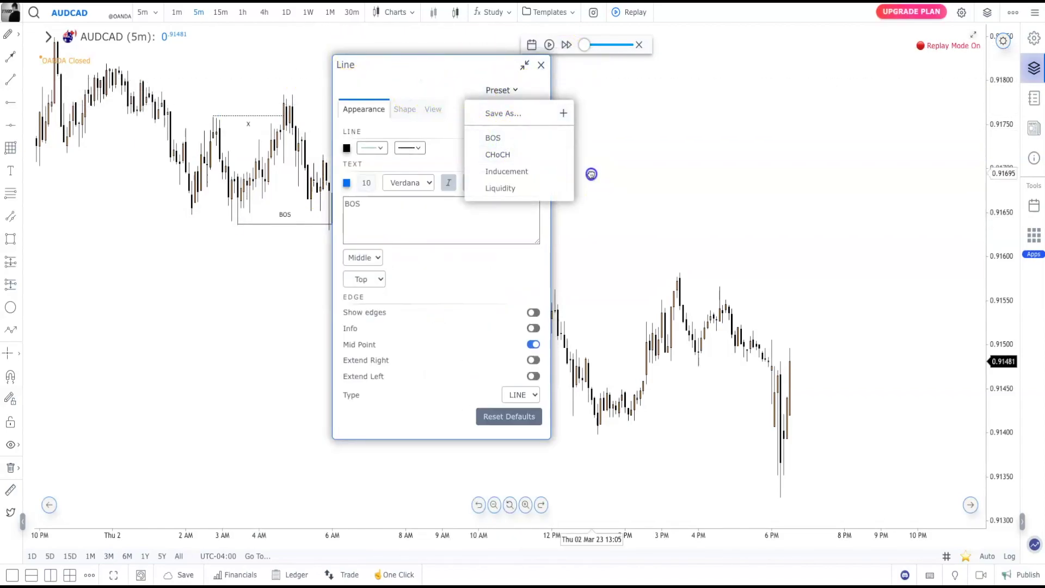
left_click(541, 64)
left_click(518, 188)
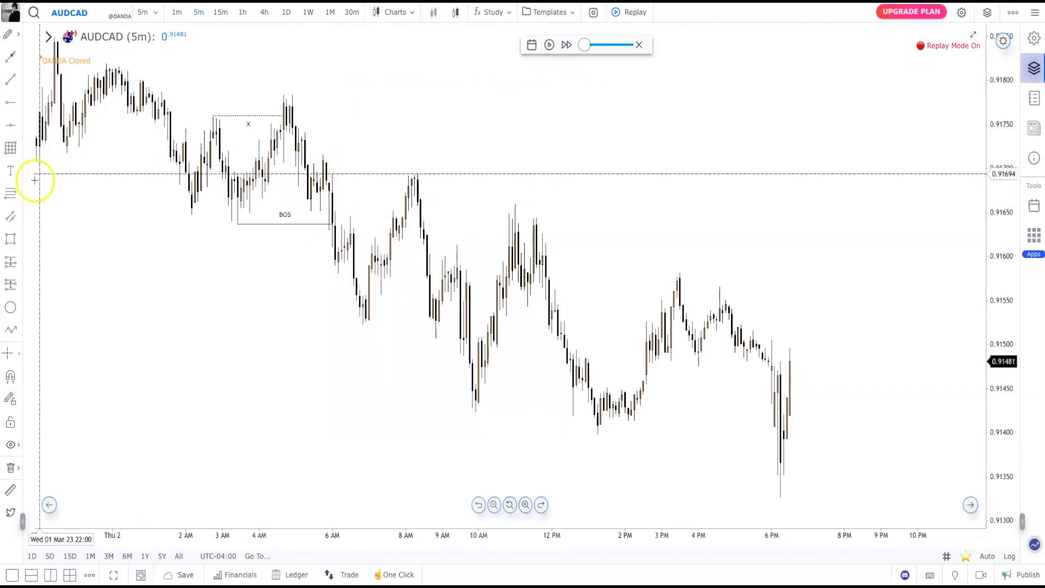
- Draw a path of the down move after the BOS from about 0.91713 through 0.91585 and 0.91643 to 0.91521
left_click(12, 331)
left_click(323, 157)
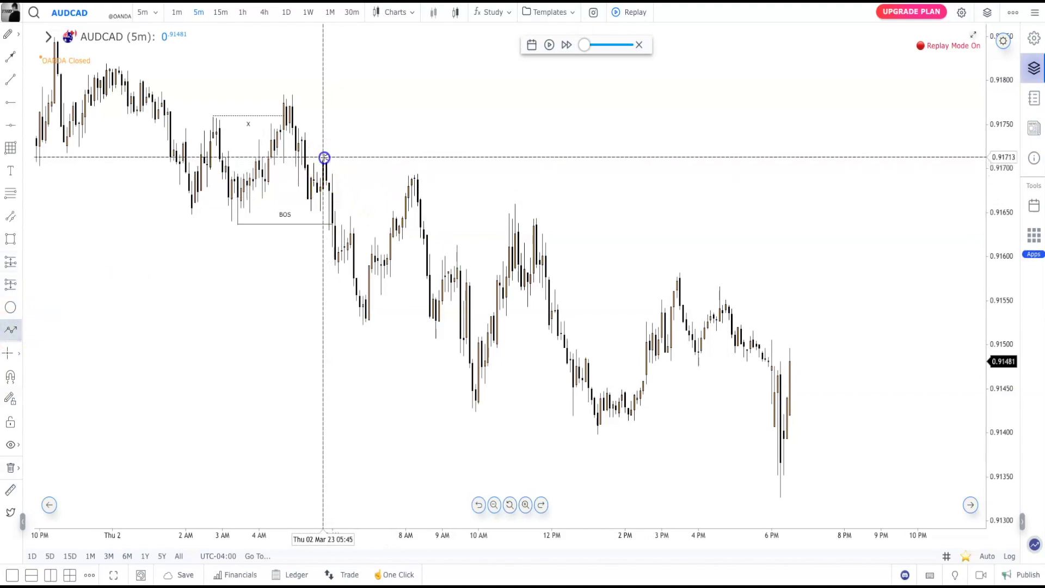
left_click(335, 270)
left_click(349, 219)
left_click(364, 327)
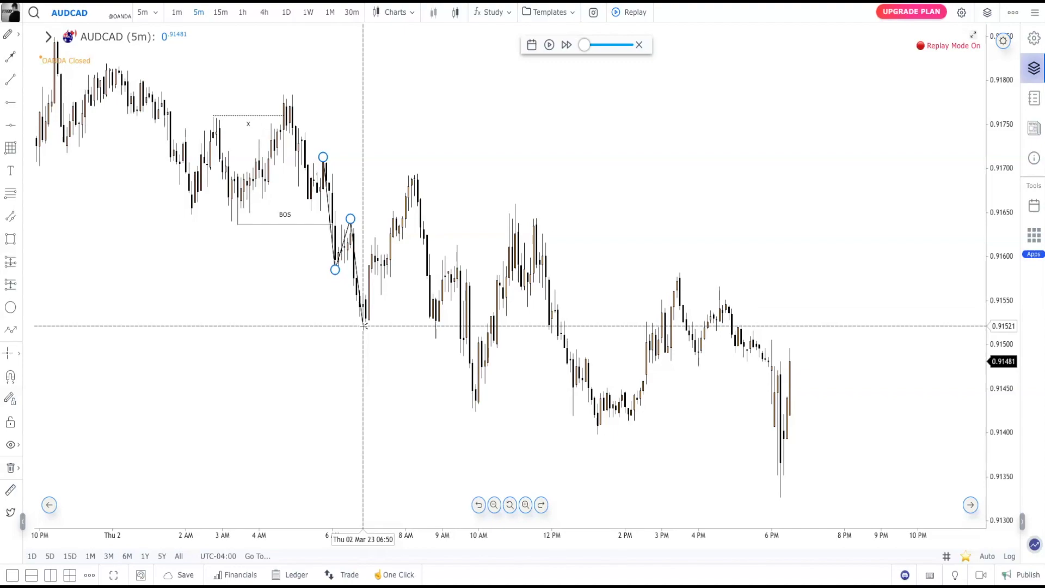
left_click(364, 326)
right_click(416, 284)
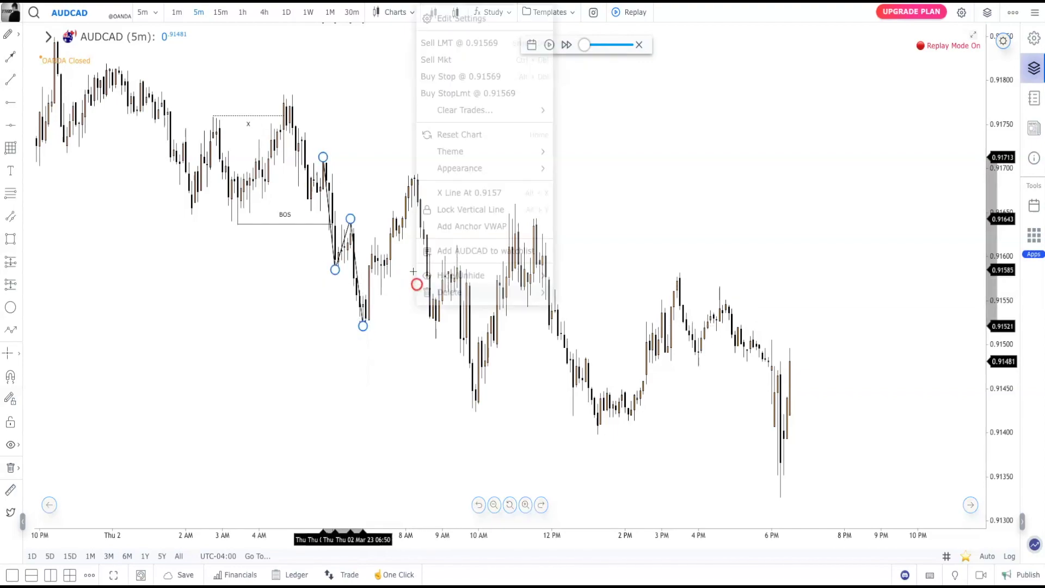
- Draw a rectangle zone at the path's lower high, about 0.91642 to 0.91610, from 06:25 to 09:05
left_click(10, 241)
left_click(348, 220)
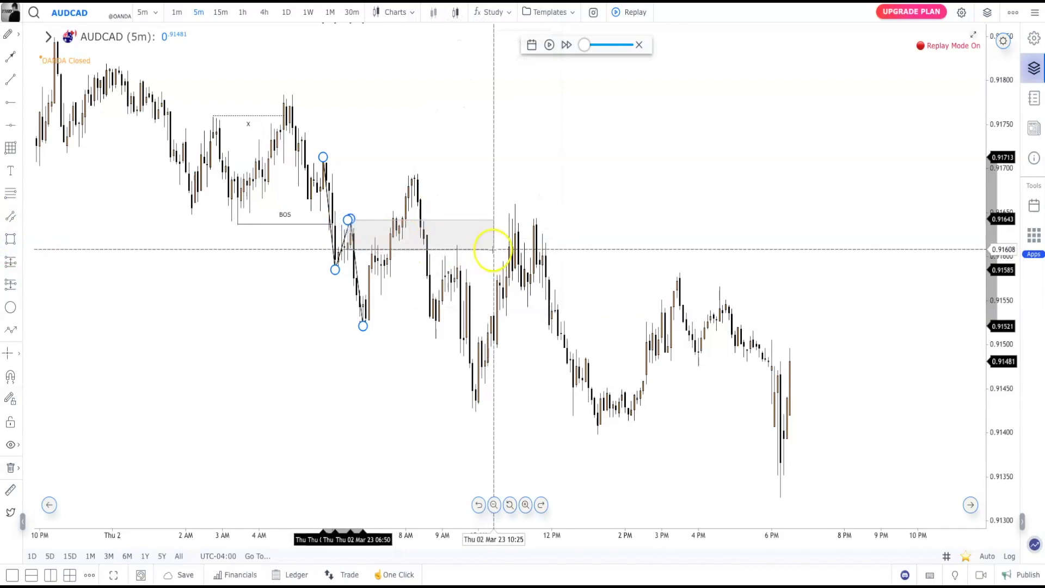
left_click(445, 248)
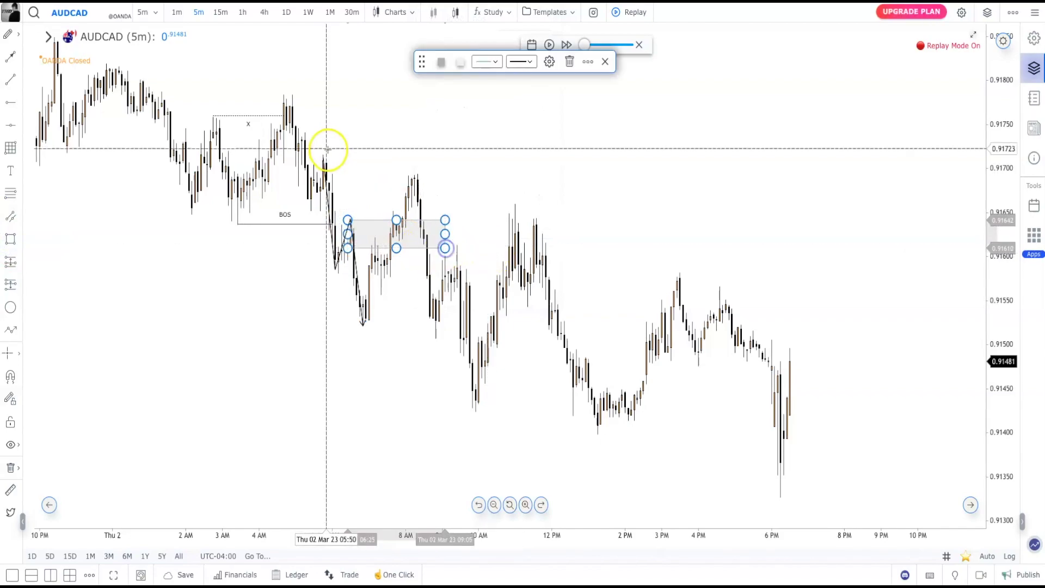
- Draw a rectangle zone at the path's starting high, about 0.91714 to 0.91676, from 05:40 to 09:10
left_click(11, 239)
left_click(320, 156)
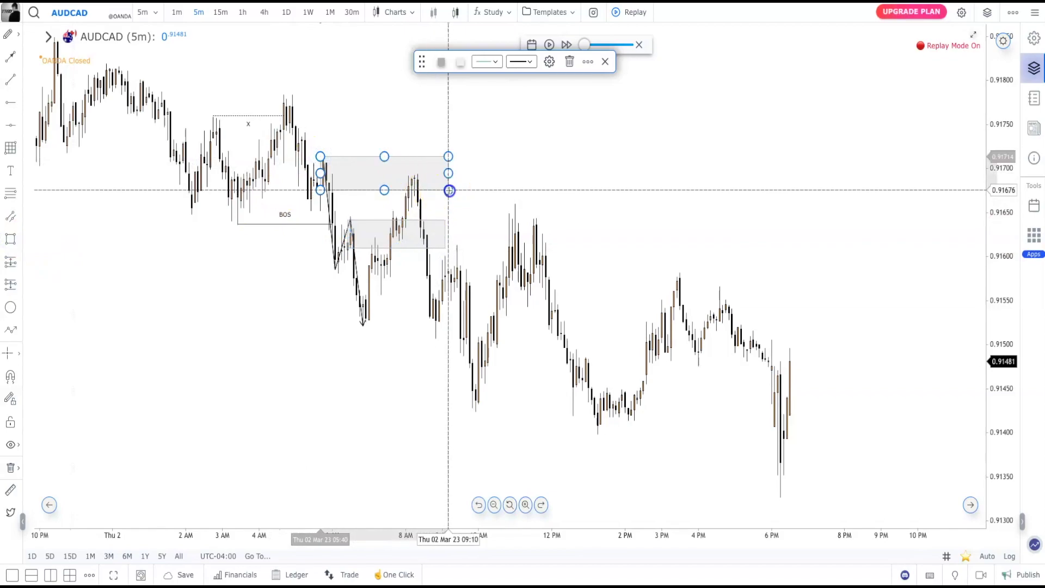
right_click(493, 159)
left_click(474, 141)
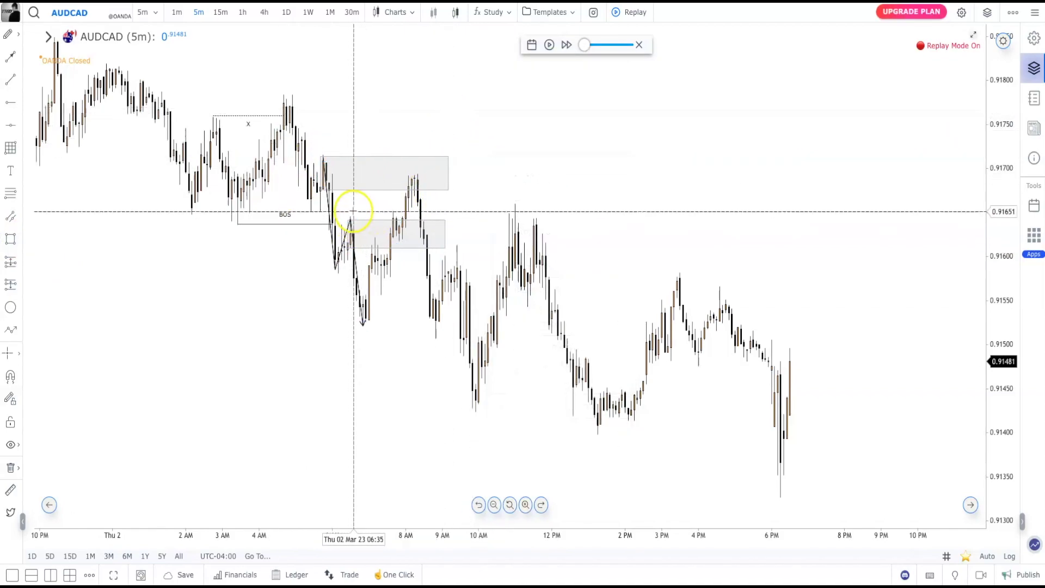
- Draw a short horizontal line at about 0.91651 between the two zones, ending at 07:05, and apply the Liquidity preset
left_click(11, 81)
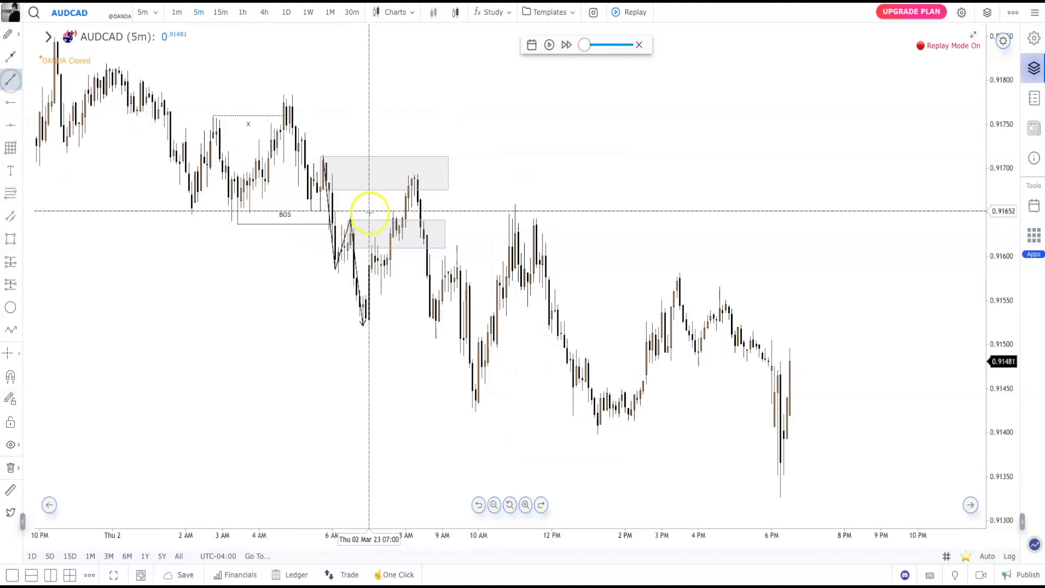
left_click(343, 211)
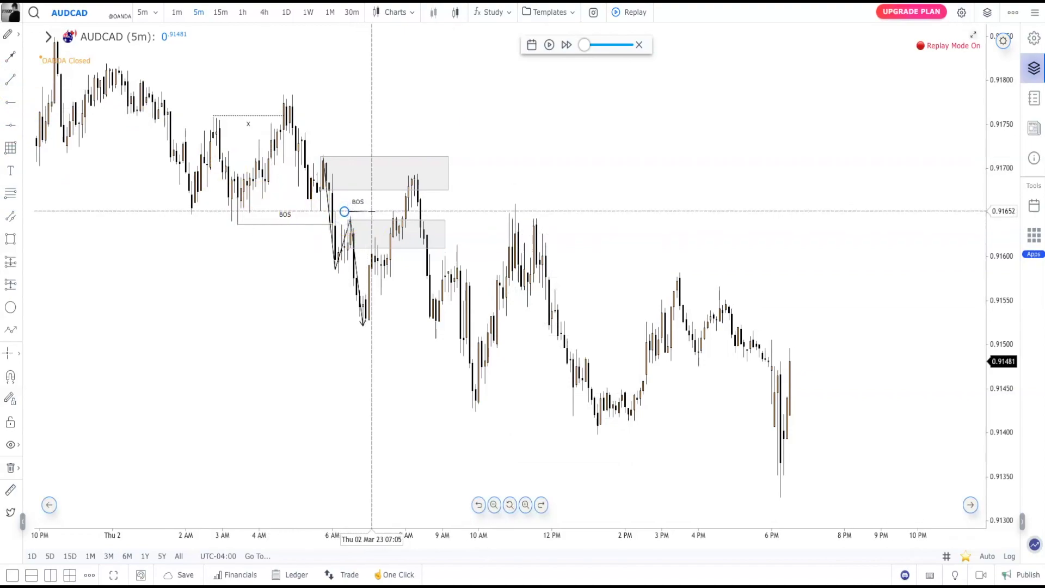
left_click(371, 211)
left_click(534, 63)
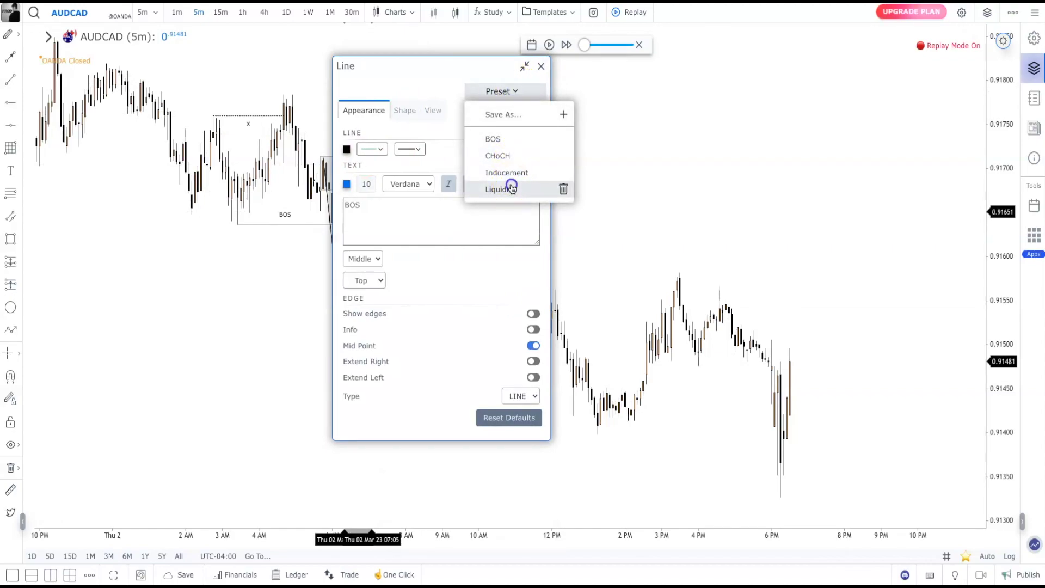
left_click(542, 69)
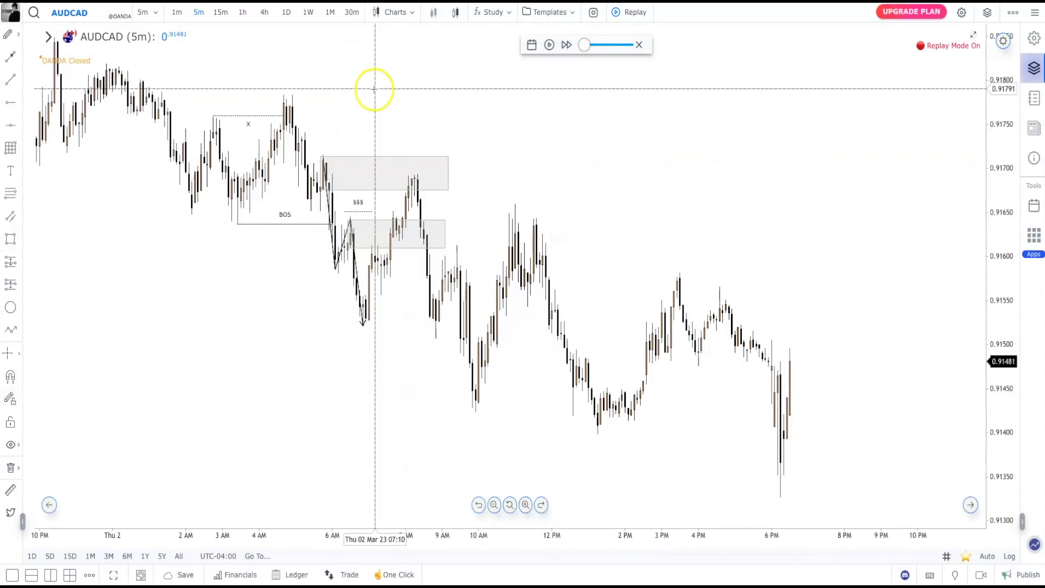
- Shorten the lower rectangle zone by pulling its end back to just before 08:00
left_click(359, 228)
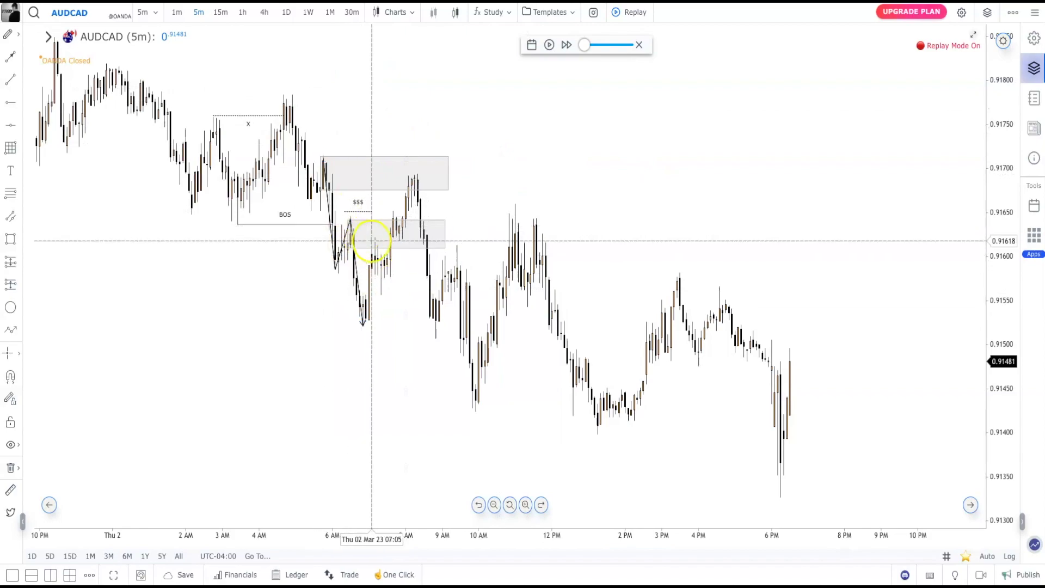
left_click_drag(443, 234, 398, 235)
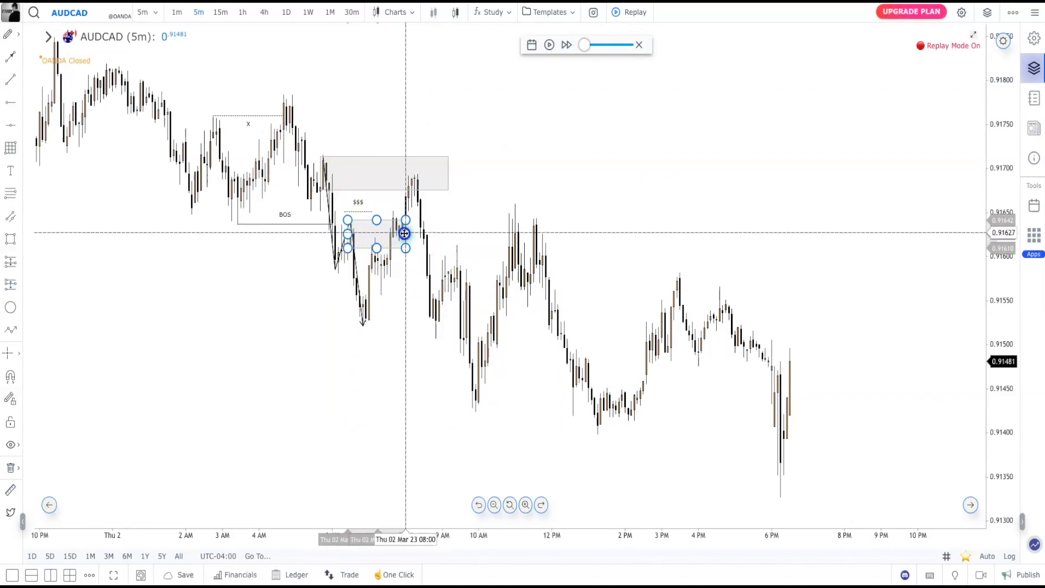
- Delete the lower rectangle zone and the path drawn along the down move
left_click(375, 240)
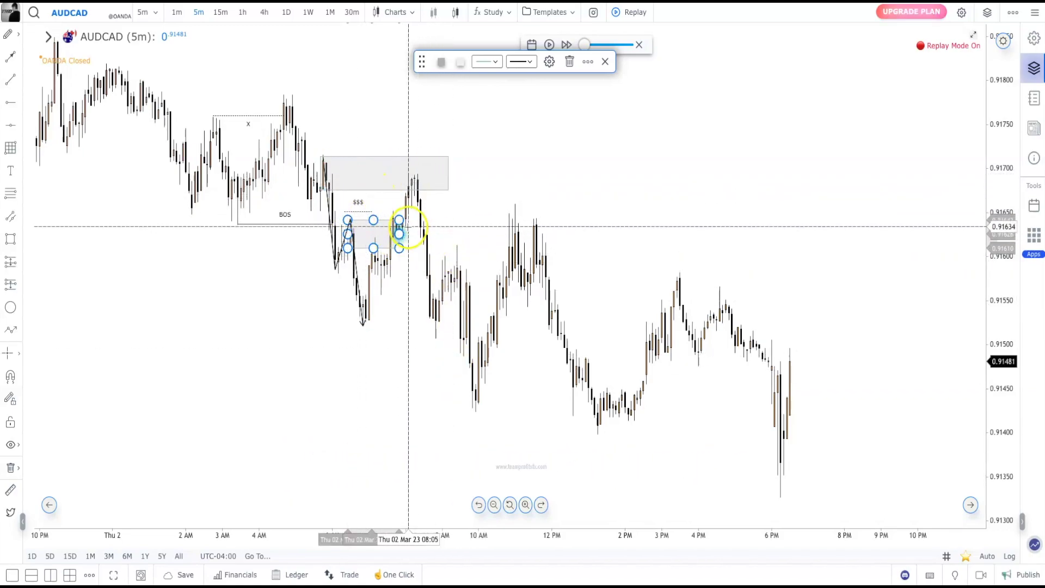
key("Delete")
left_click(356, 283)
key("Delete")
left_click(595, 185)
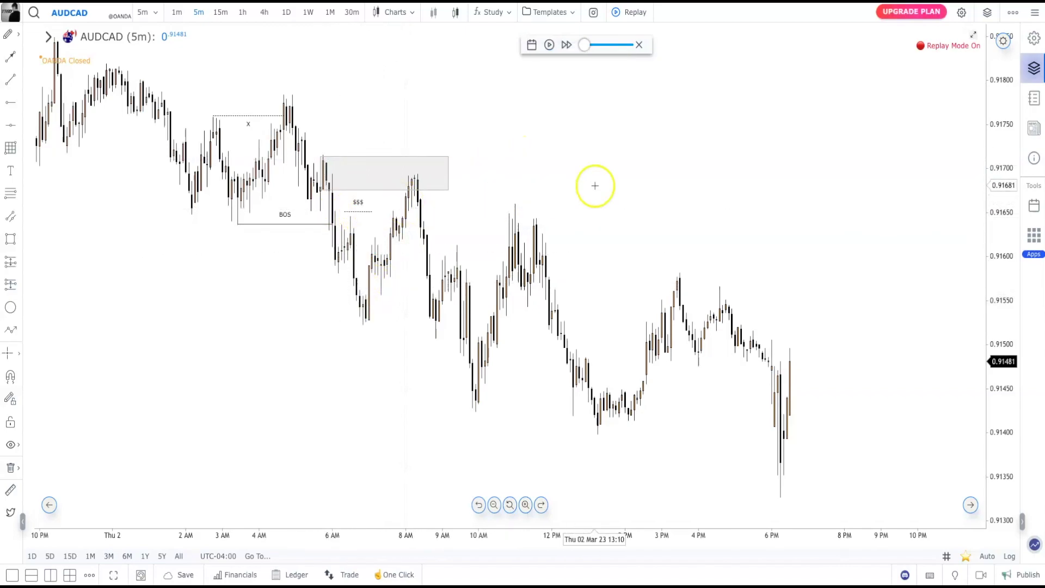
- Draw a horizontal line at about 0.91645 from about 06:30 to 07:40 and apply the Inducement preset
left_click(8, 85)
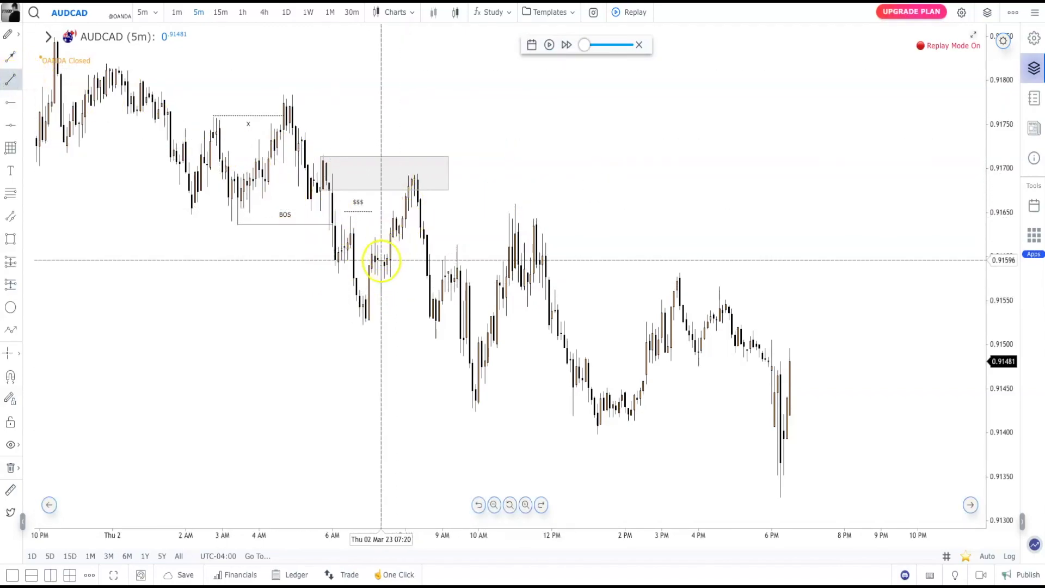
left_click(393, 217)
left_click(539, 64)
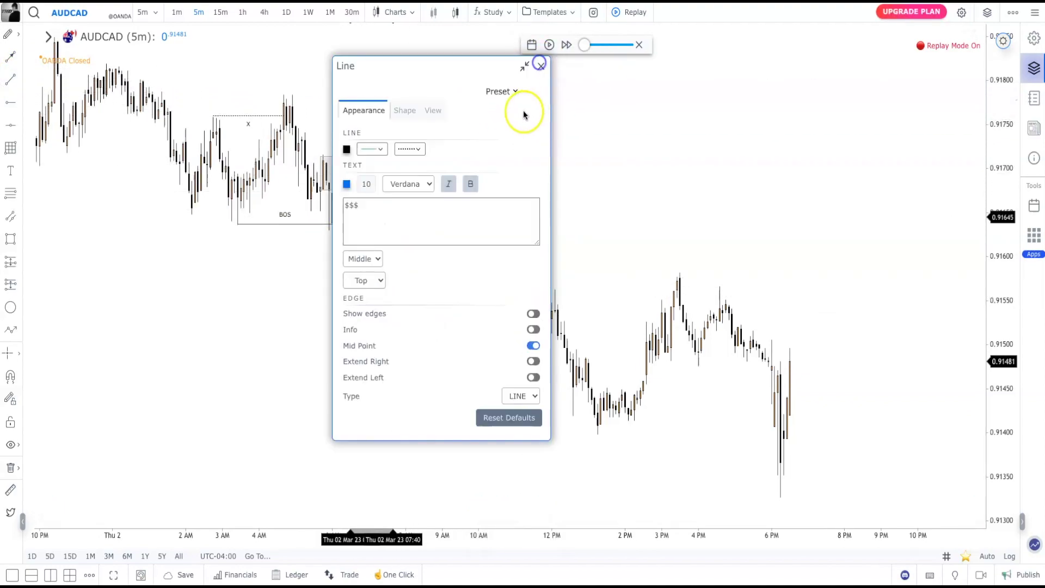
left_click(510, 92)
left_click(529, 112)
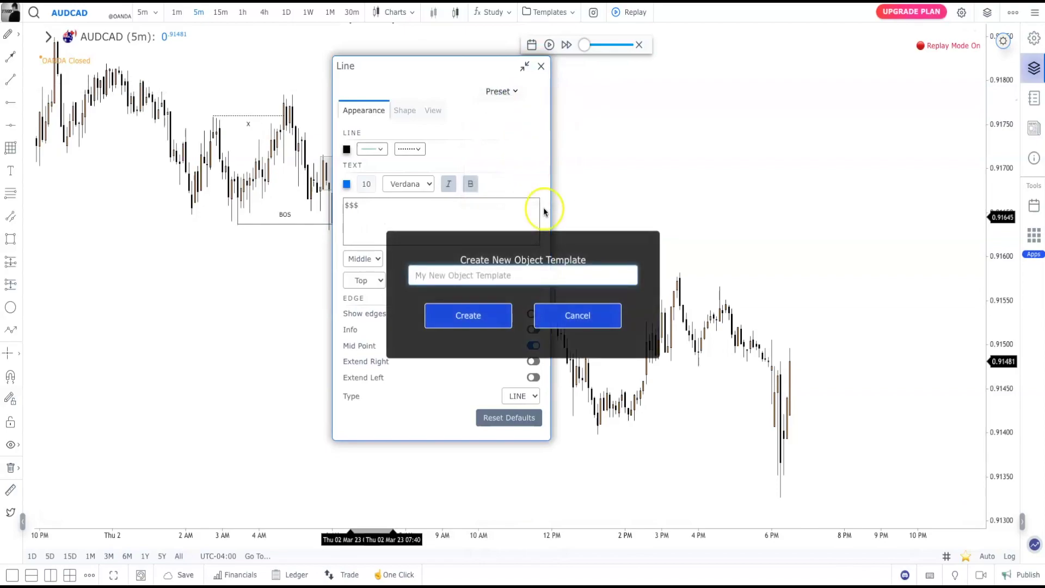
left_click(596, 315)
left_click(514, 92)
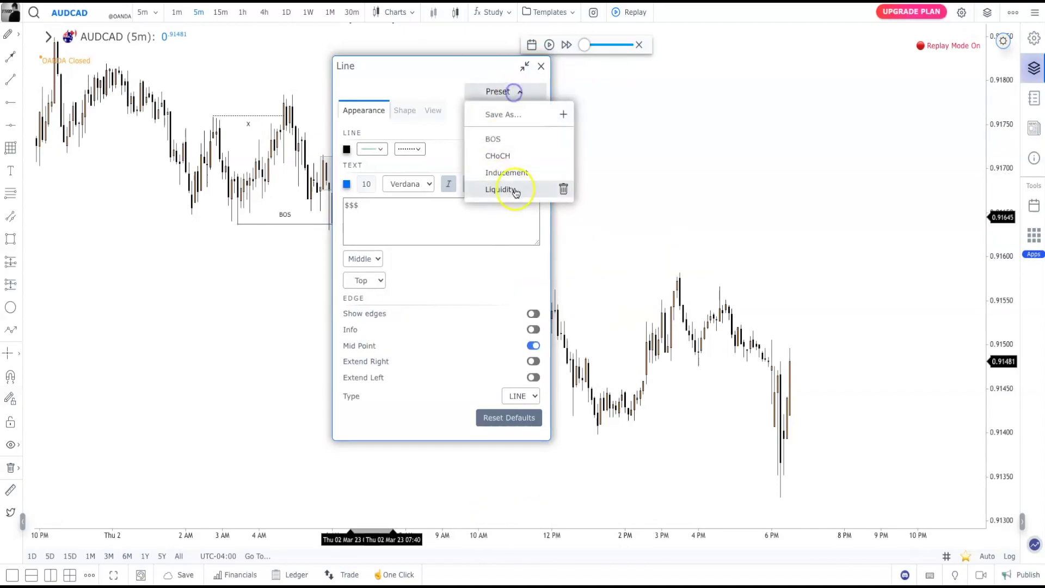
left_click(541, 67)
left_click(622, 125)
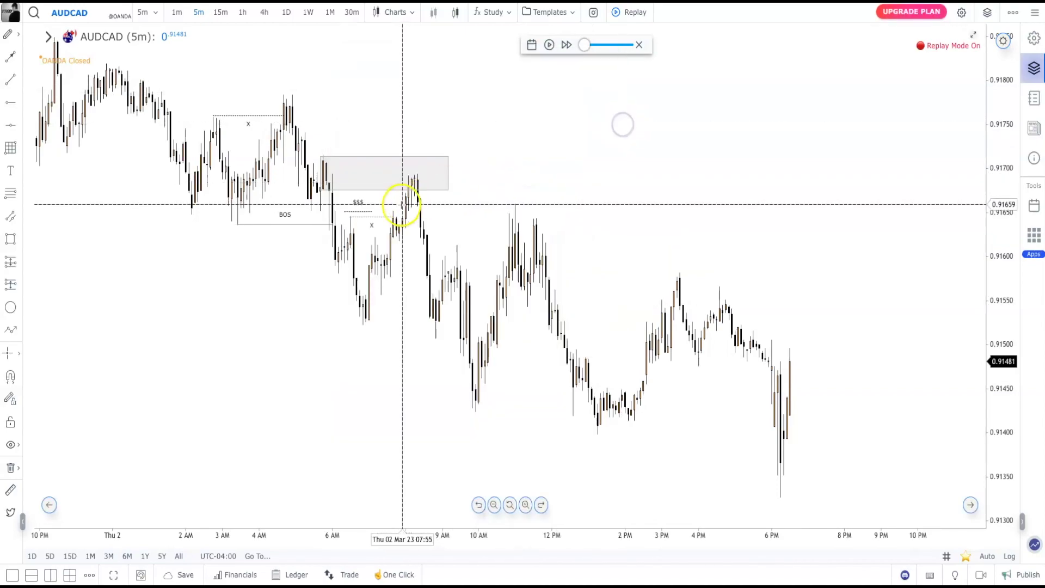
- Delete the $$$ liquidity line and the remaining rectangle zone above it
left_click(372, 211)
key("Delete")
left_click(422, 189)
key("Delete")
left_click(664, 159)
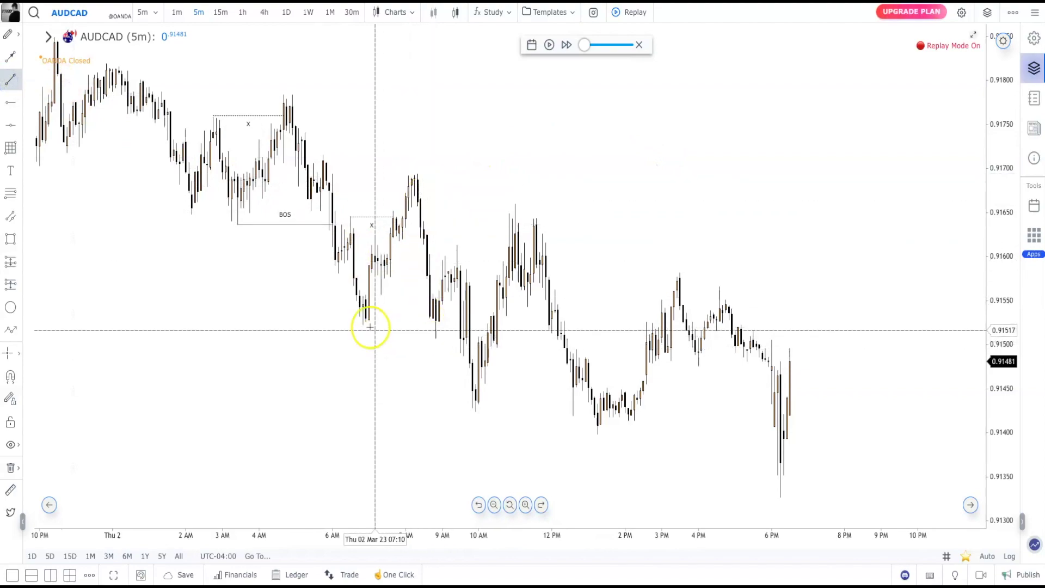
- Draw a horizontal line at the 0.91522 low from 06:50 to 09:30 and apply the BOS preset
mouse_move(415, 325)
left_mouse_down()
mouse_move(435, 325)
mouse_move(448, 308)
mouse_move(459, 319)
mouse_move(431, 320)
mouse_move(437, 334)
mouse_move(461, 327)
left_mouse_up()
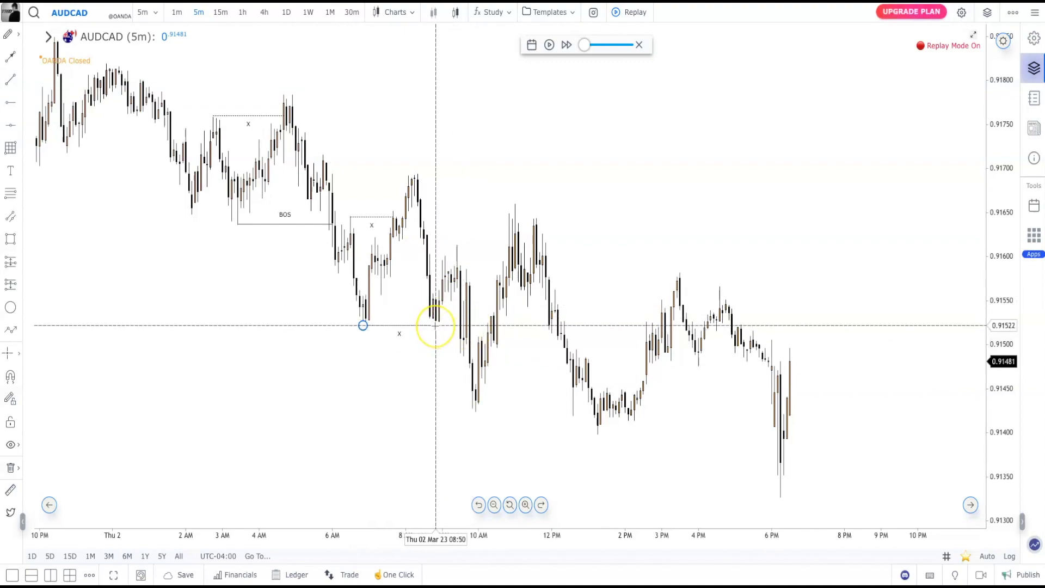
mouse_move(435, 325)
left_mouse_down()
mouse_move(416, 324)
mouse_move(435, 330)
mouse_move(434, 317)
mouse_move(436, 348)
mouse_move(435, 339)
left_mouse_up()
mouse_move(436, 294)
left_mouse_down()
mouse_move(436, 325)
mouse_move(419, 325)
mouse_move(460, 326)
left_mouse_up()
left_click(452, 330)
left_click(531, 61)
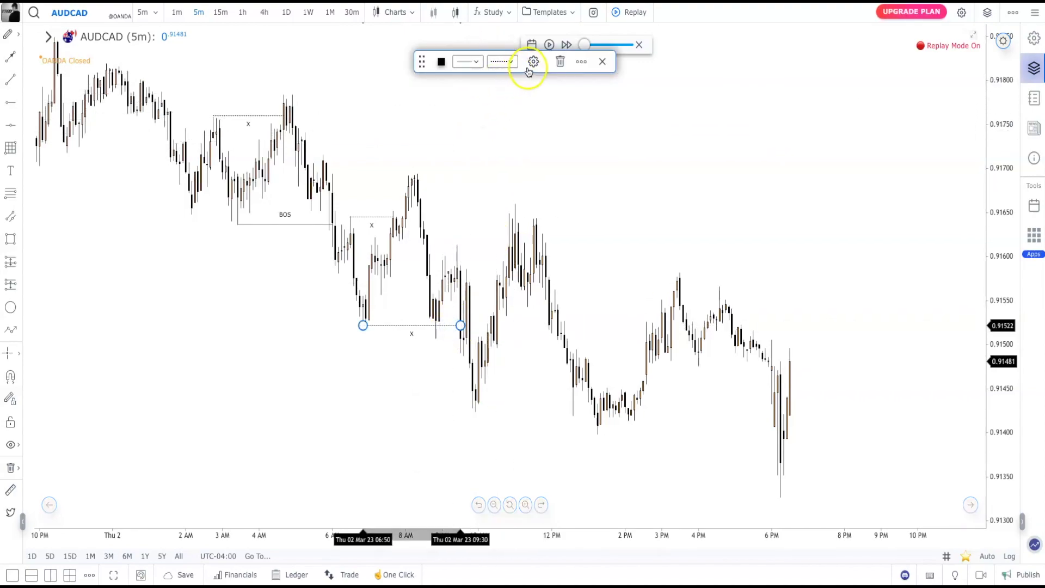
left_click(497, 91)
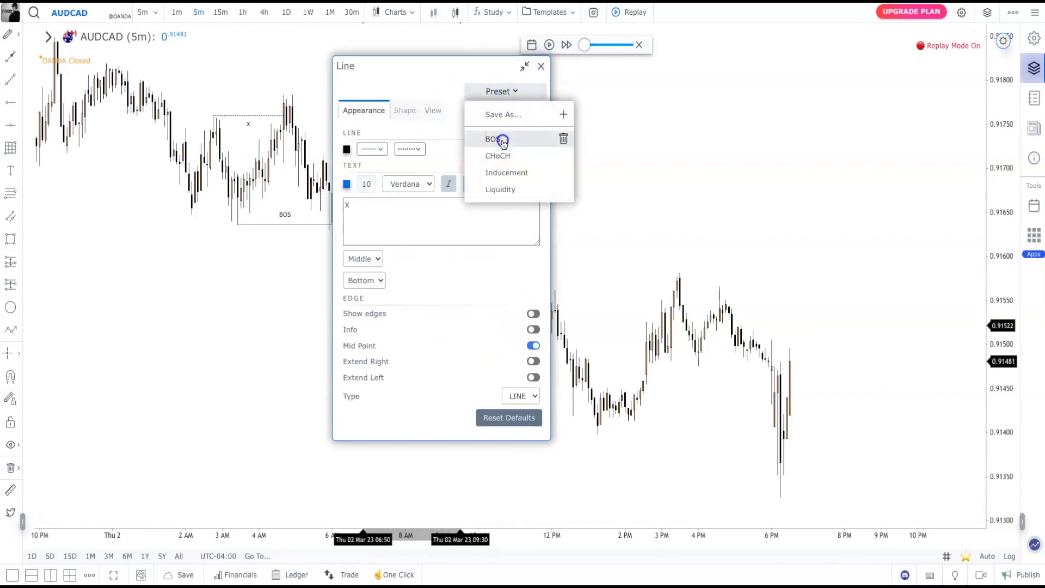
left_click(500, 140)
left_click(542, 70)
left_click(616, 163)
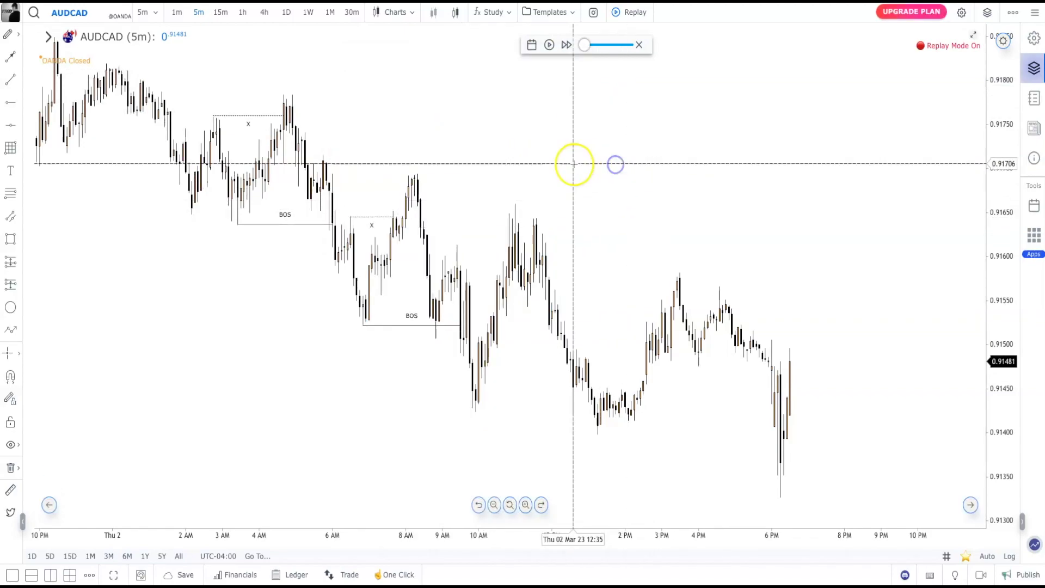
- Draw a horizontal line at about 0.91585 from about 09:40 to 10:40 and apply the Inducement preset
left_click_drag(655, 216, 646, 217)
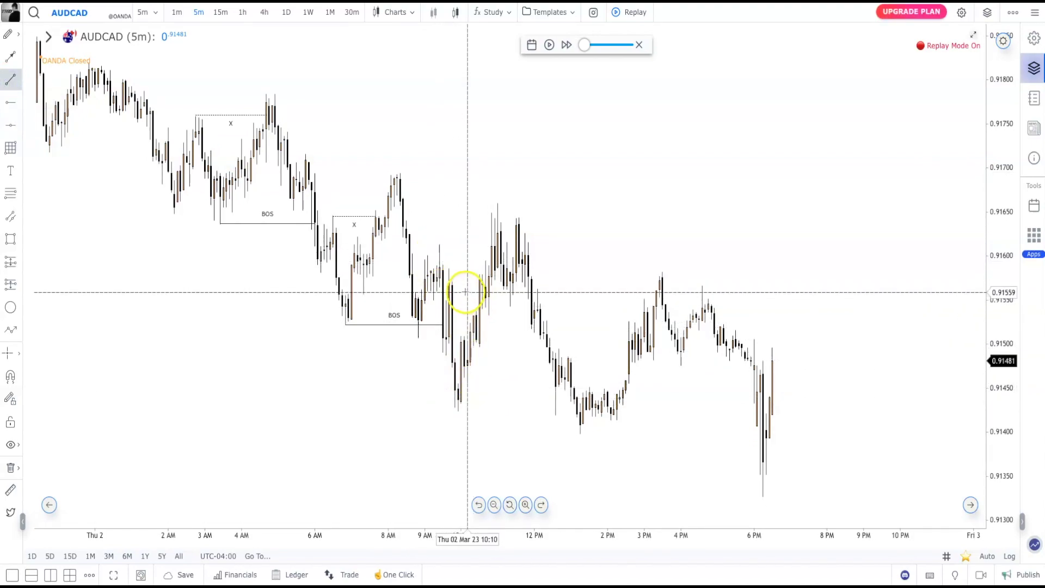
left_click(449, 270)
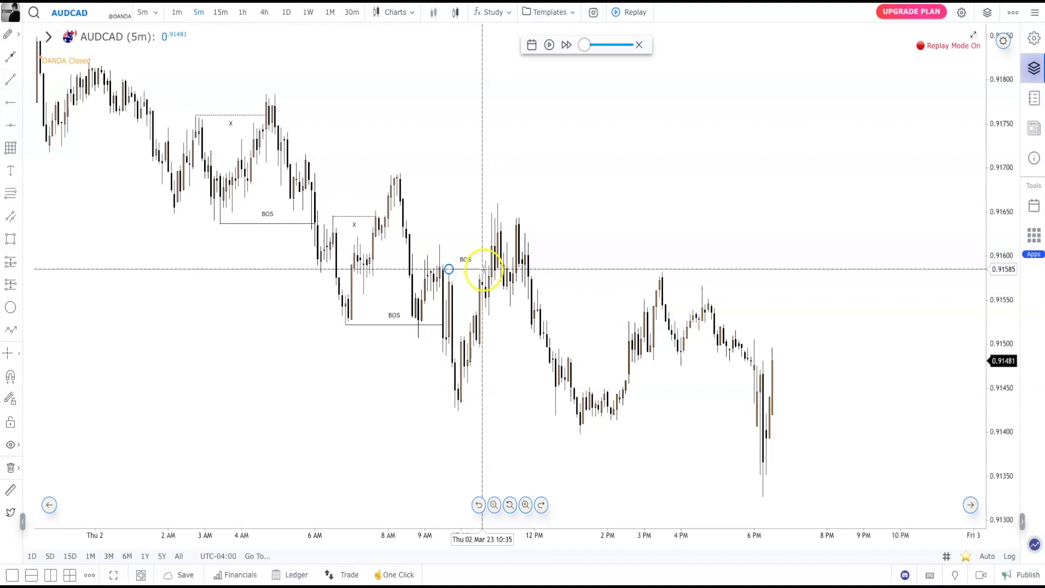
left_click(484, 270)
left_click(535, 61)
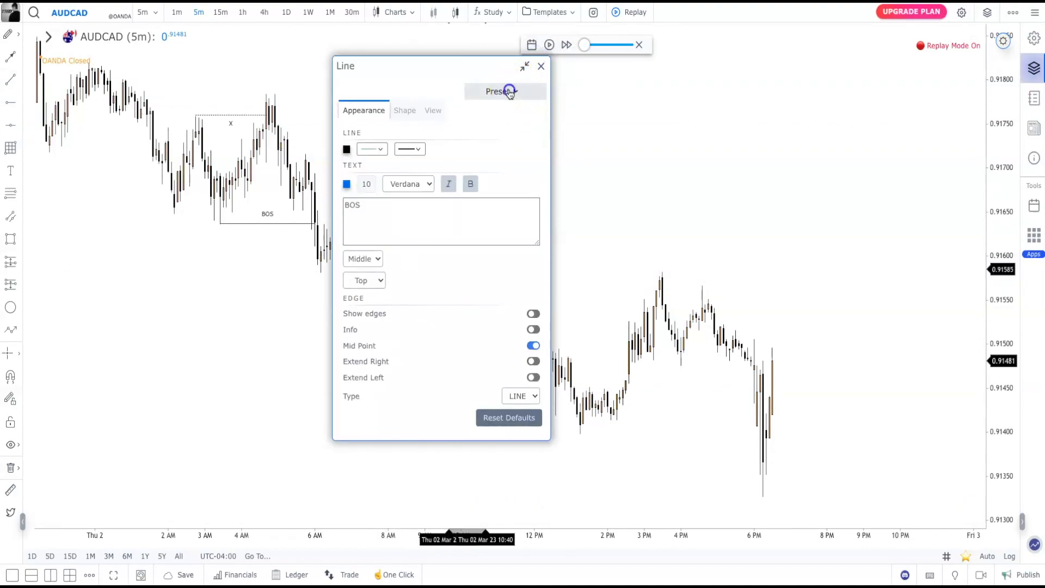
left_click(509, 92)
left_click(537, 70)
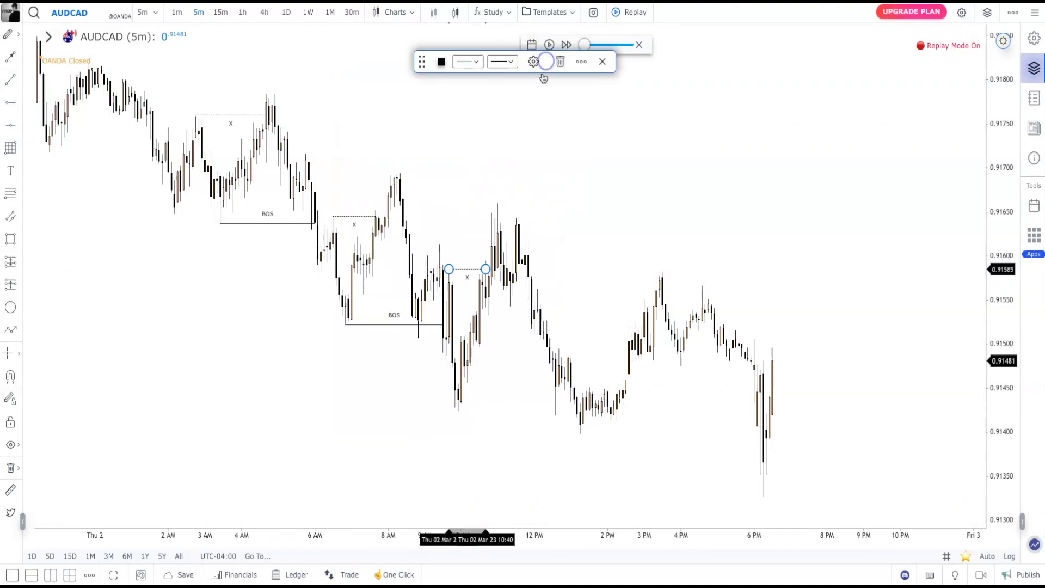
- Draw a horizontal line at the 0.91425 low from 09:55 to 13:10 and apply the BOS preset
left_click(12, 81)
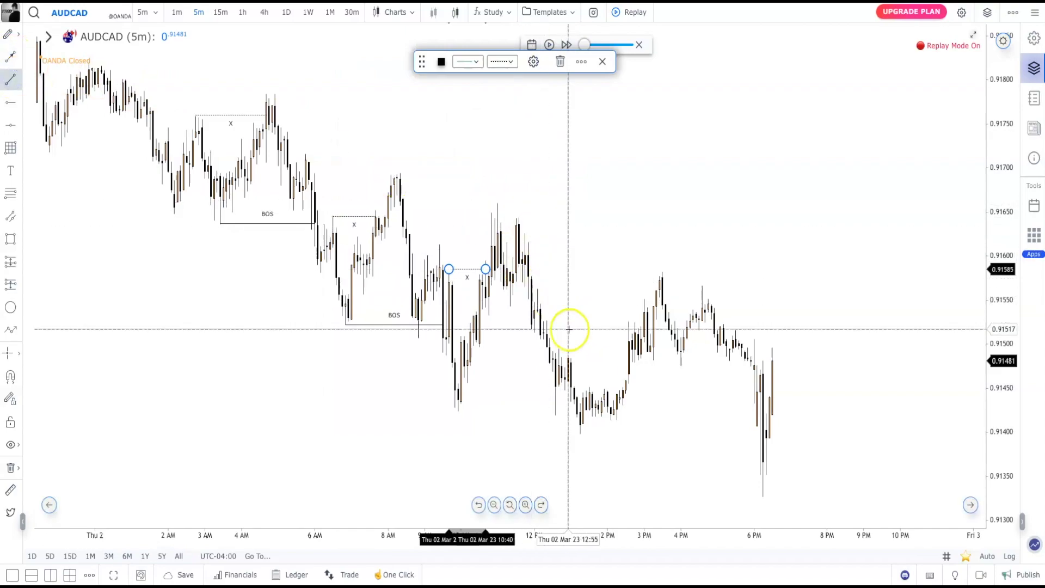
left_click(458, 410)
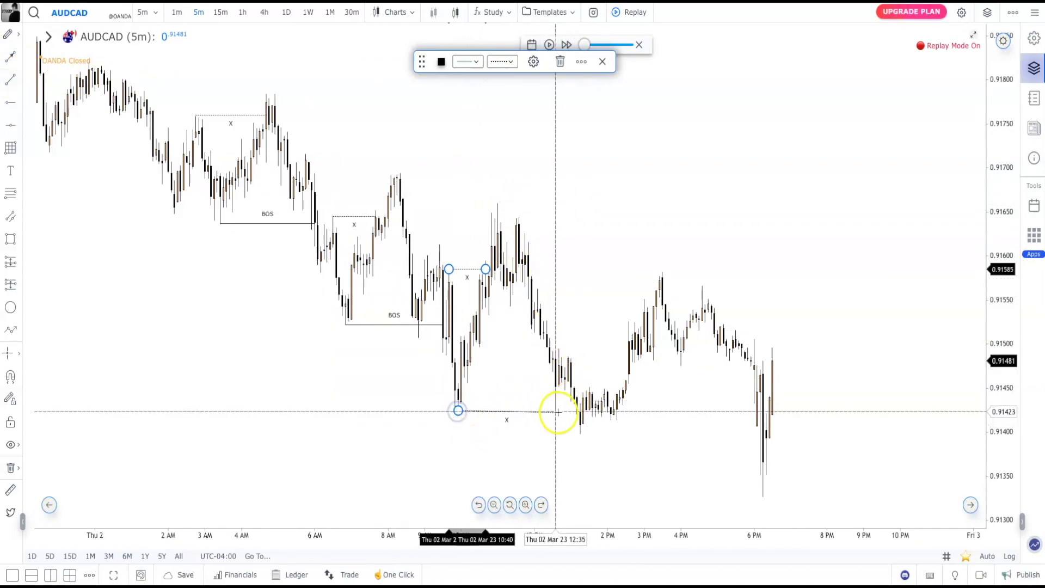
left_click(533, 62)
left_click(501, 92)
left_click(494, 139)
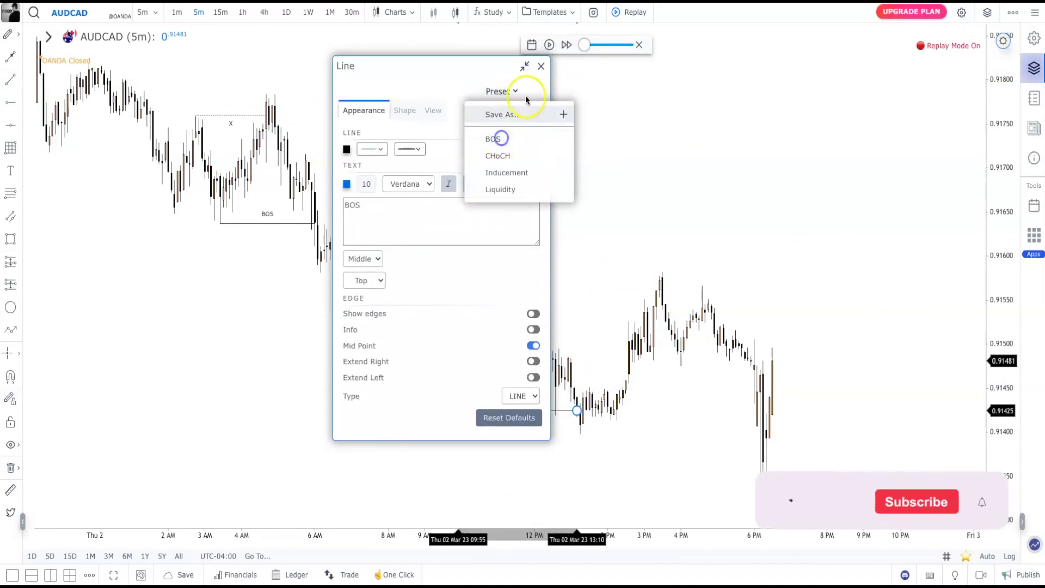
left_click(539, 67)
right_click(625, 201)
left_click(558, 176)
- Draw a horizontal line at about 0.91486 from 12:55 to 14:35 and apply the Inducement preset
left_click_drag(764, 223, 746, 210)
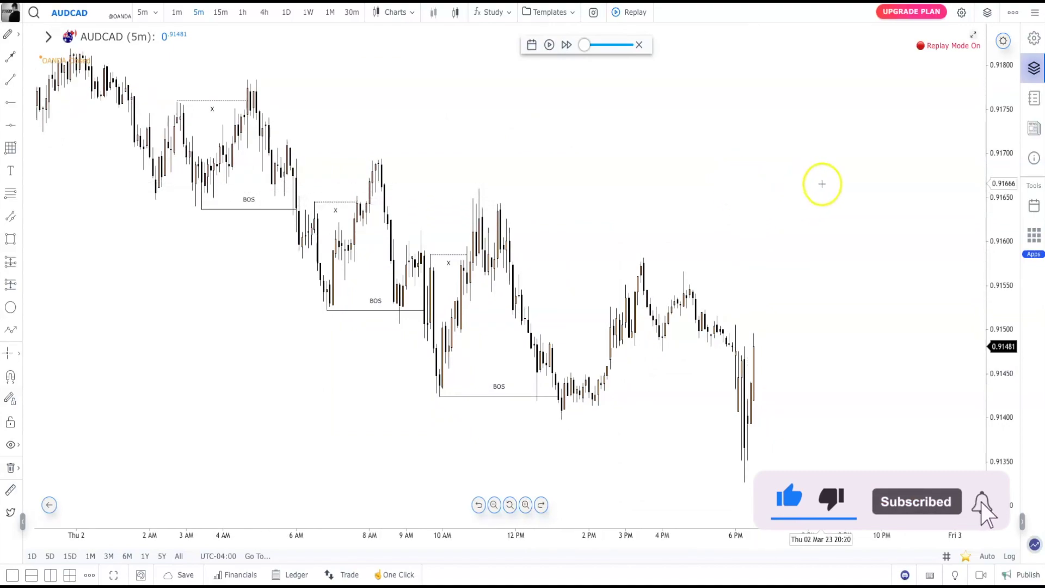
left_click_drag(822, 184, 806, 179)
left_click(14, 83)
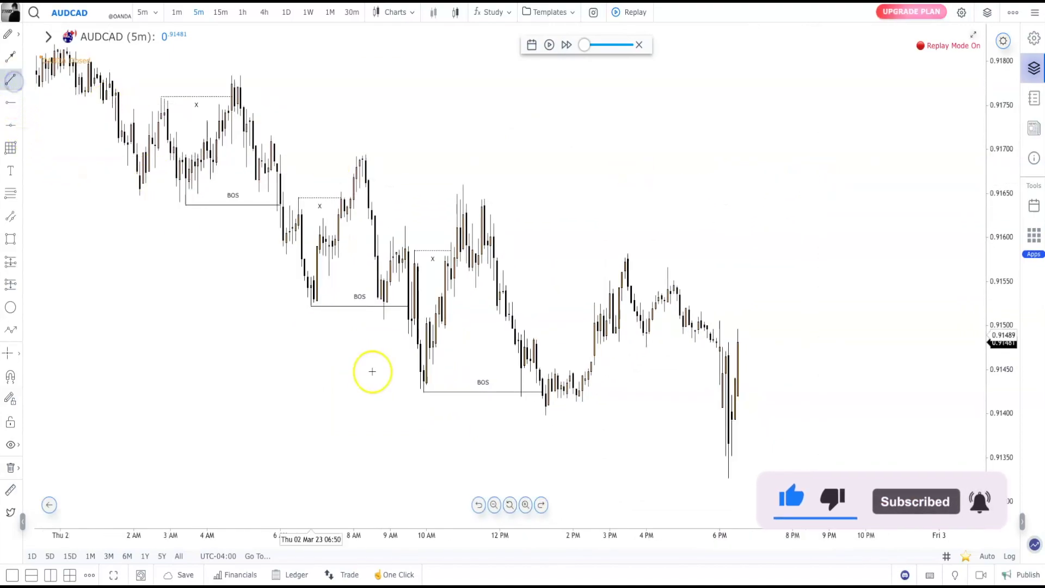
left_click(532, 338)
left_click(594, 338)
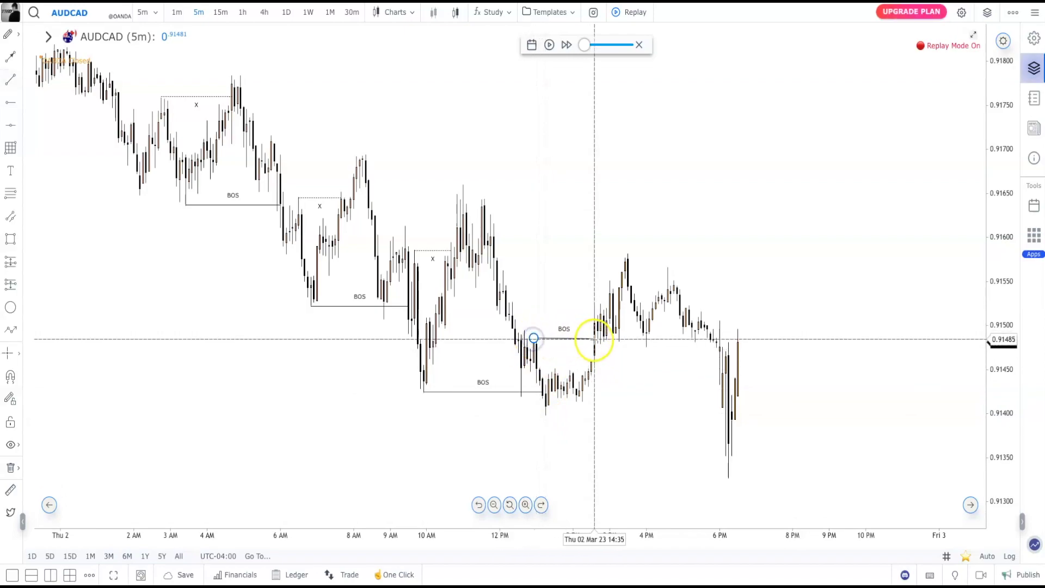
left_click(533, 60)
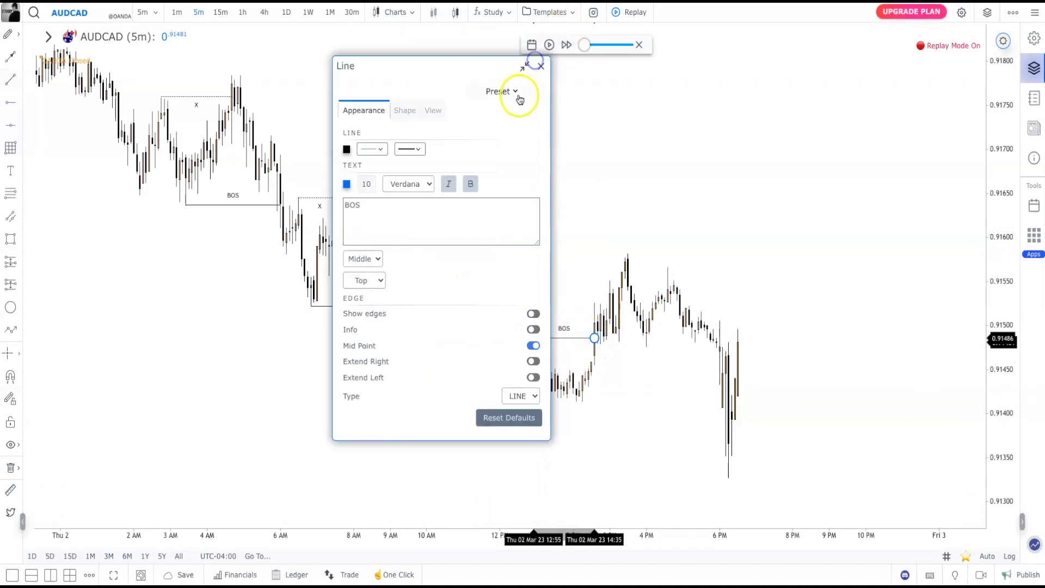
left_click(499, 91)
left_click(540, 66)
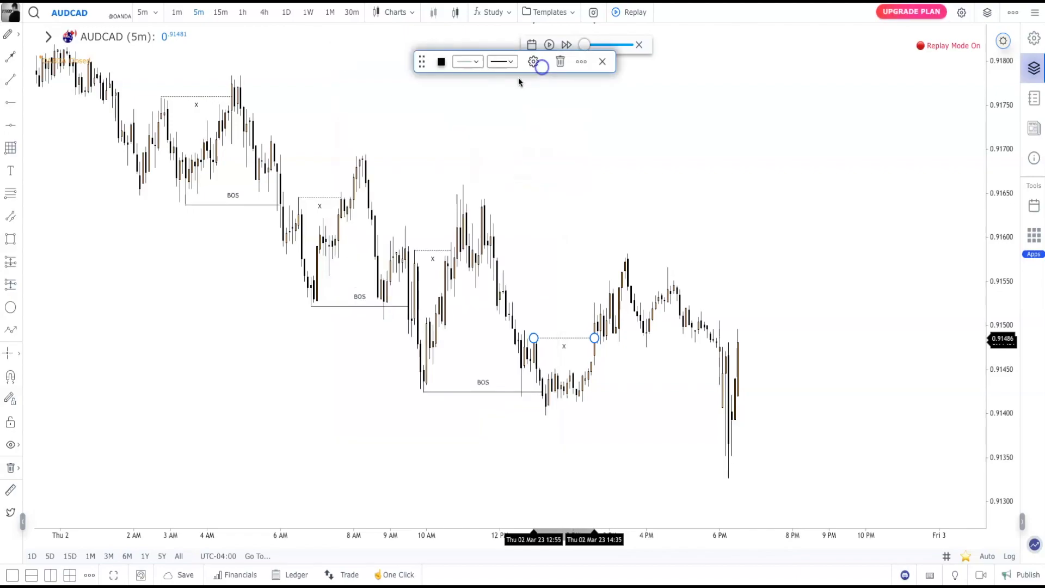
- Draw a horizontal line at the 0.91398 low from 13:15 to 18:15 and apply the BOS preset
left_click(545, 415)
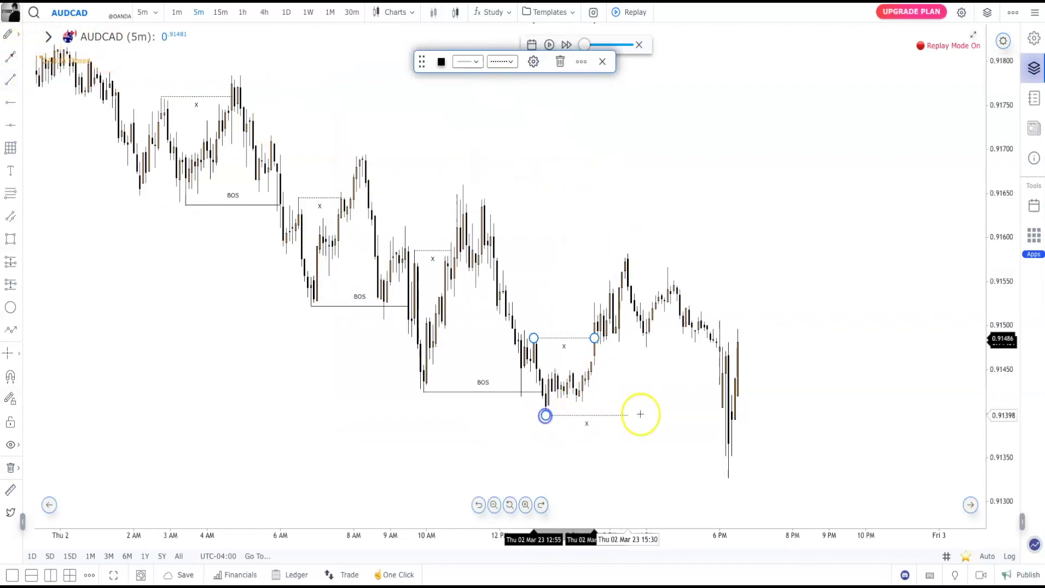
left_click(728, 416)
left_click(534, 63)
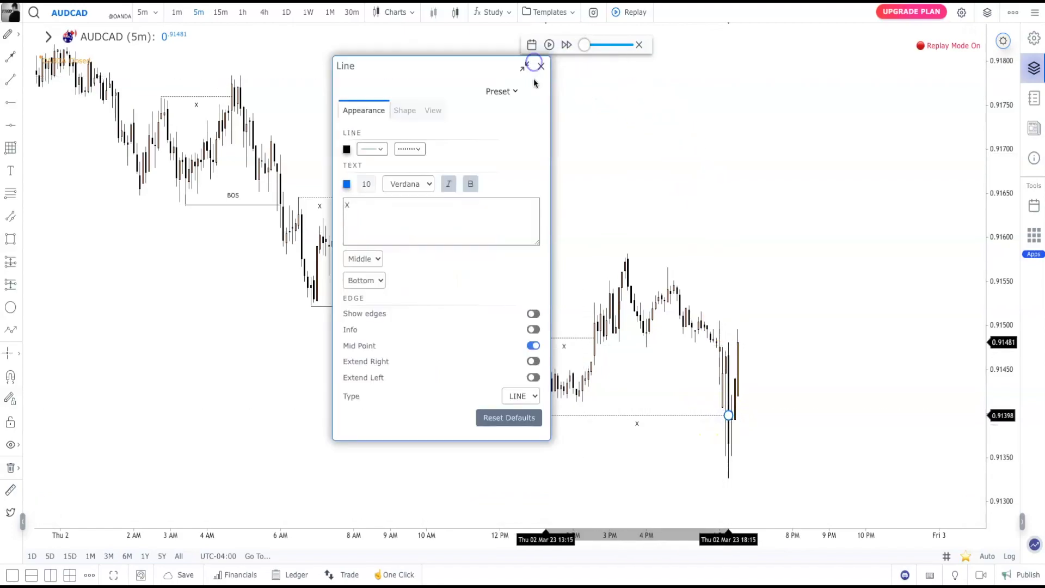
left_click(499, 93)
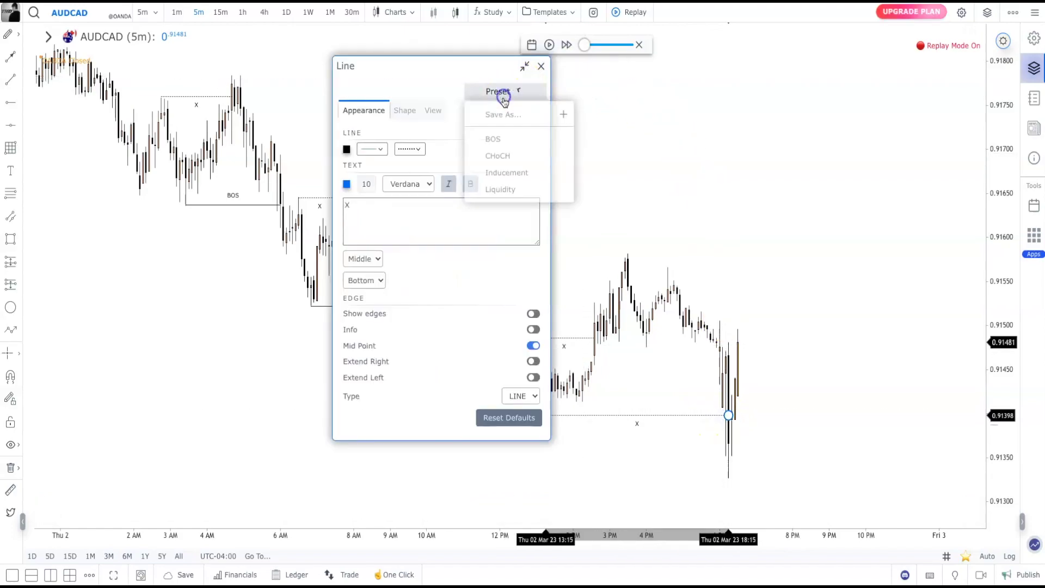
left_click(542, 66)
- Draw a small circle around the low at the start of the first BOS line, at about 0.91638 and 03:25
scroll(634, 181, "left", 2)
left_click_drag(635, 178, 660, 187)
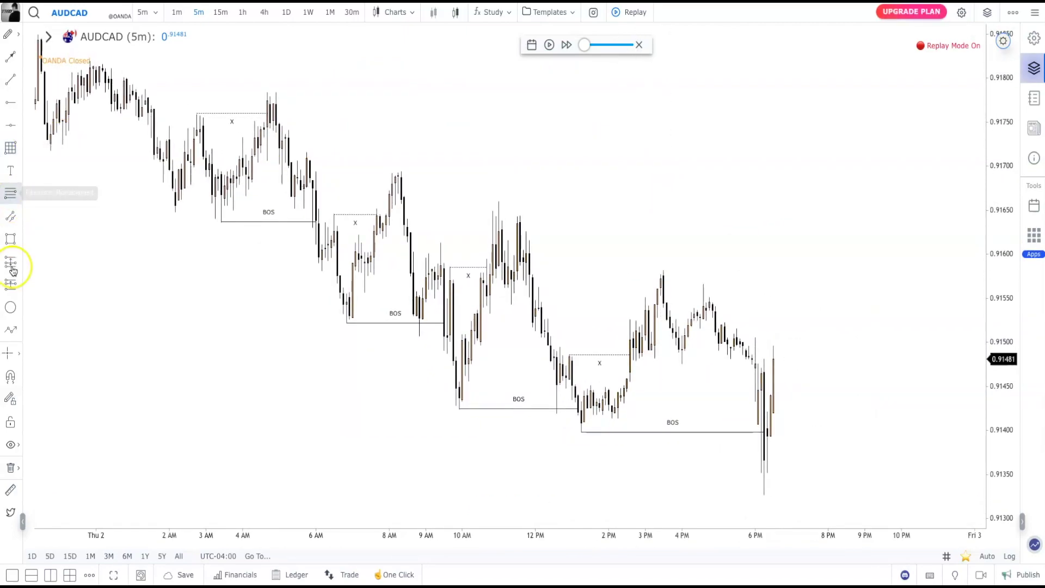
left_click(9, 311)
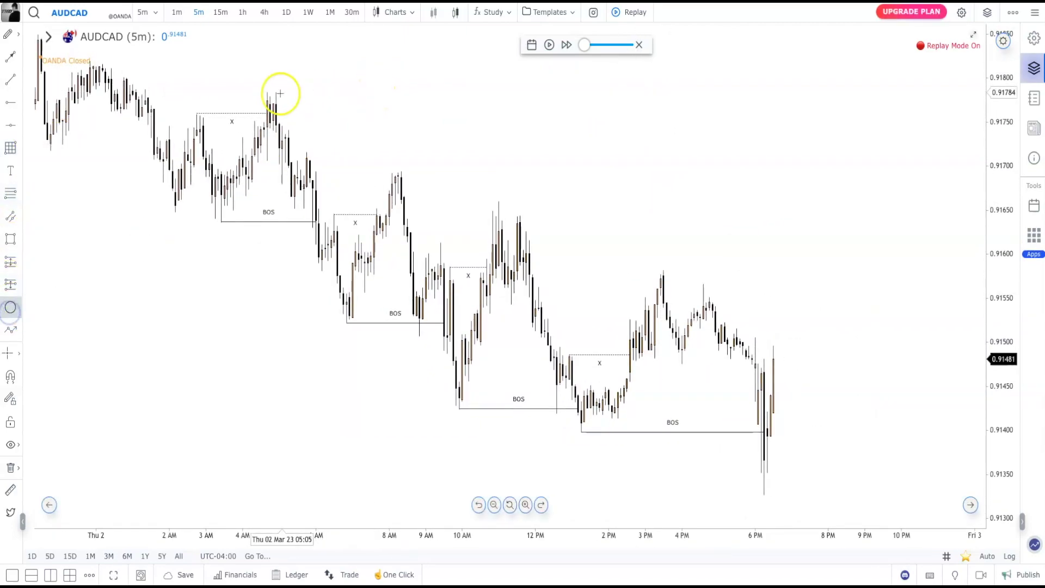
left_click(230, 230)
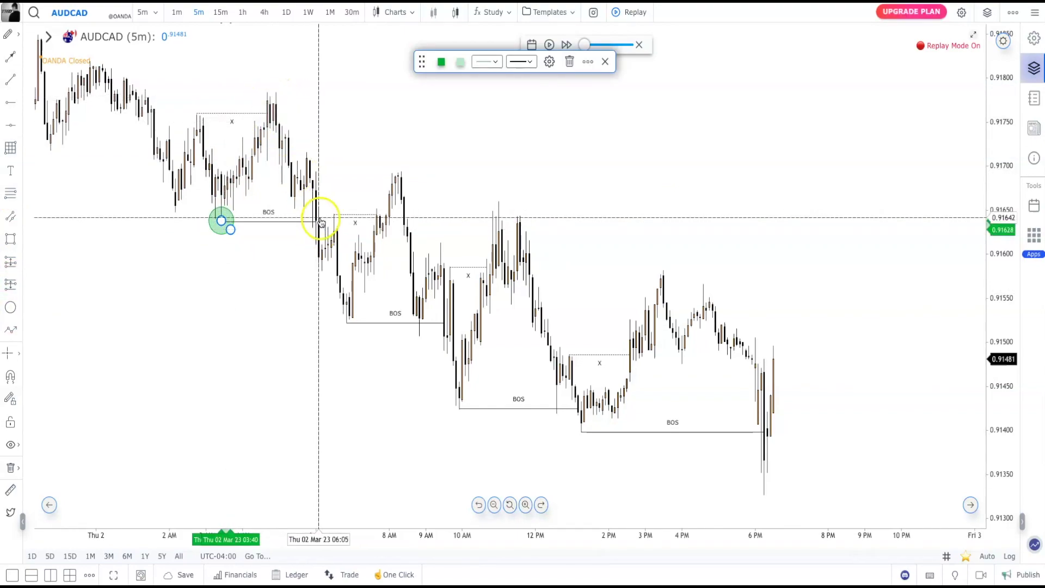
left_click_drag(266, 113, 197, 114)
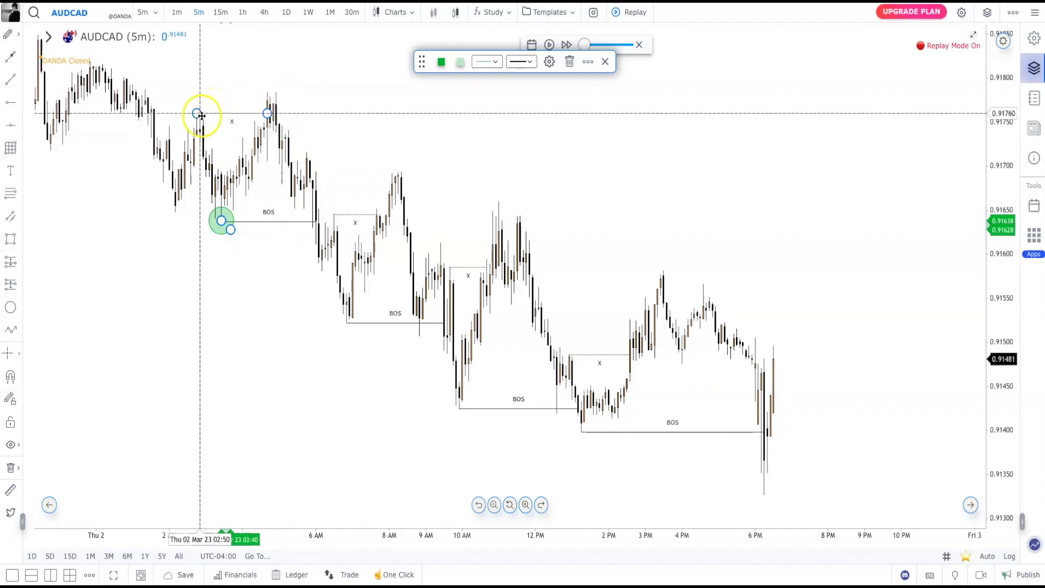
- Turn on Draw Mode for the ellipse and circle the swing high at the end of the first inducement line, about 0.91781
left_click(11, 307)
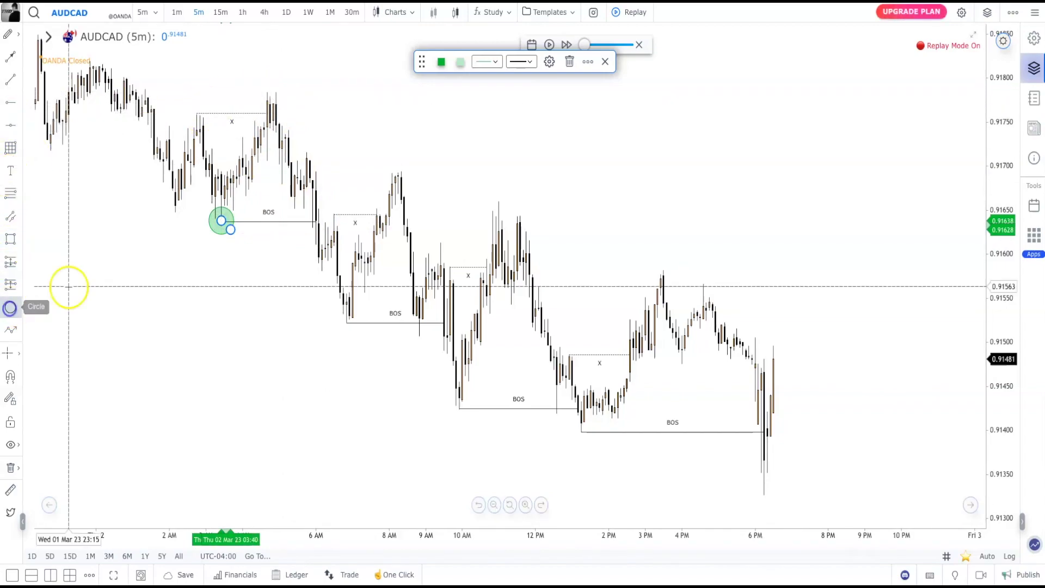
left_click(10, 376)
left_click(10, 398)
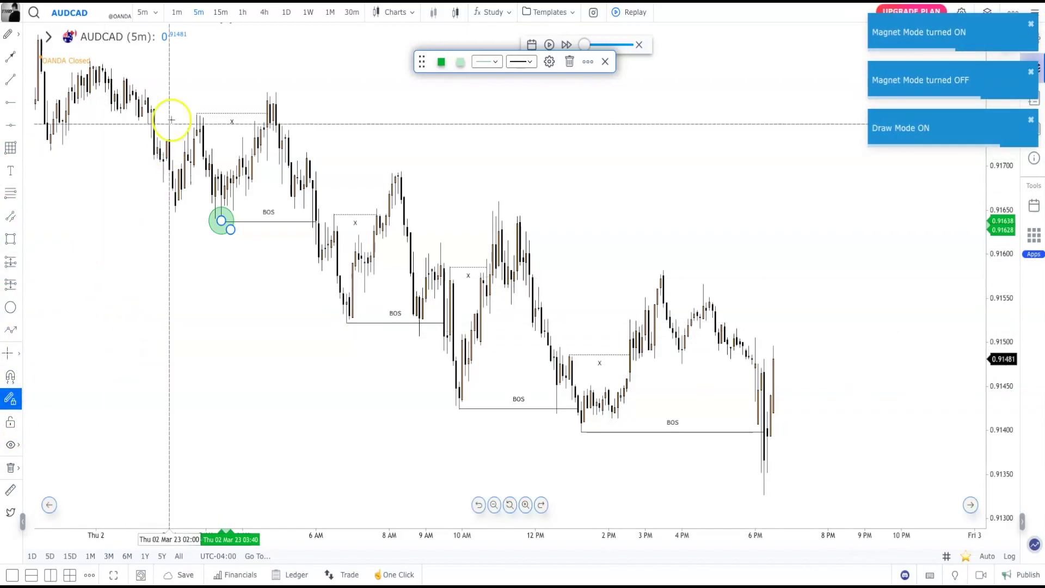
left_click(273, 93)
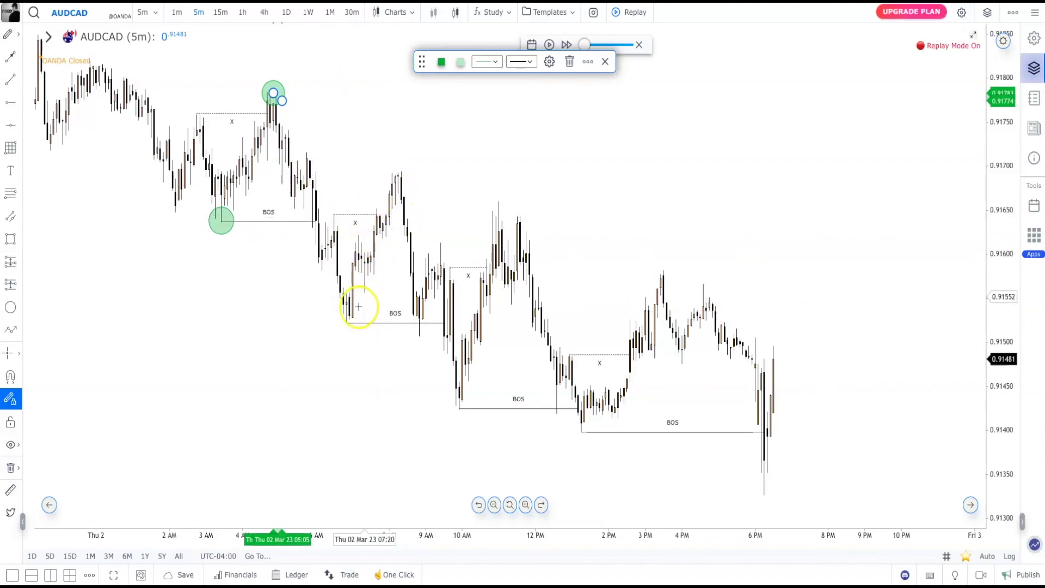
- Circle the low at the start of the second BOS line, about 0.91522, and the following swing high at about 0.91692
left_click(346, 322)
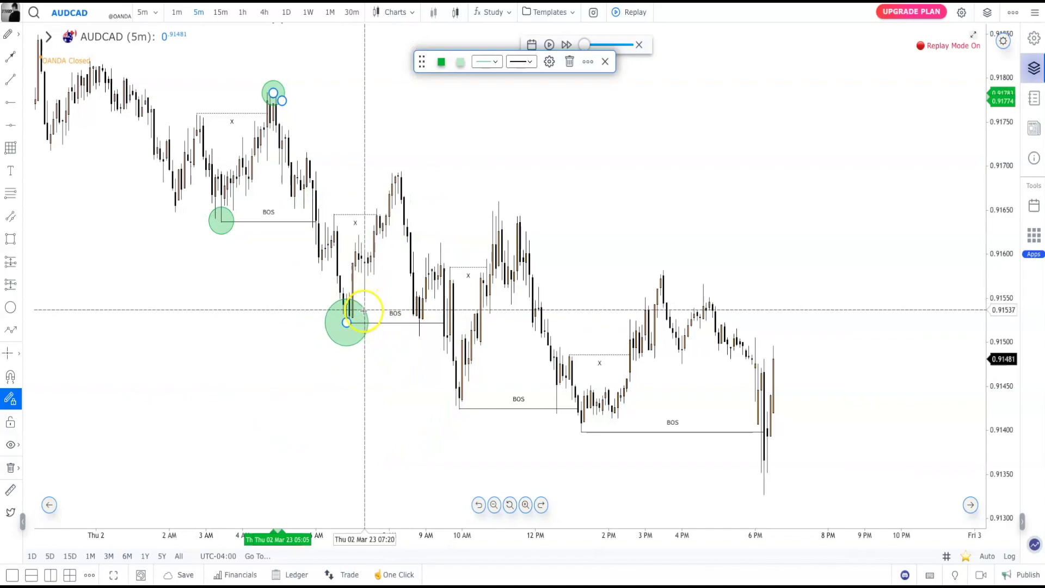
left_click(362, 323)
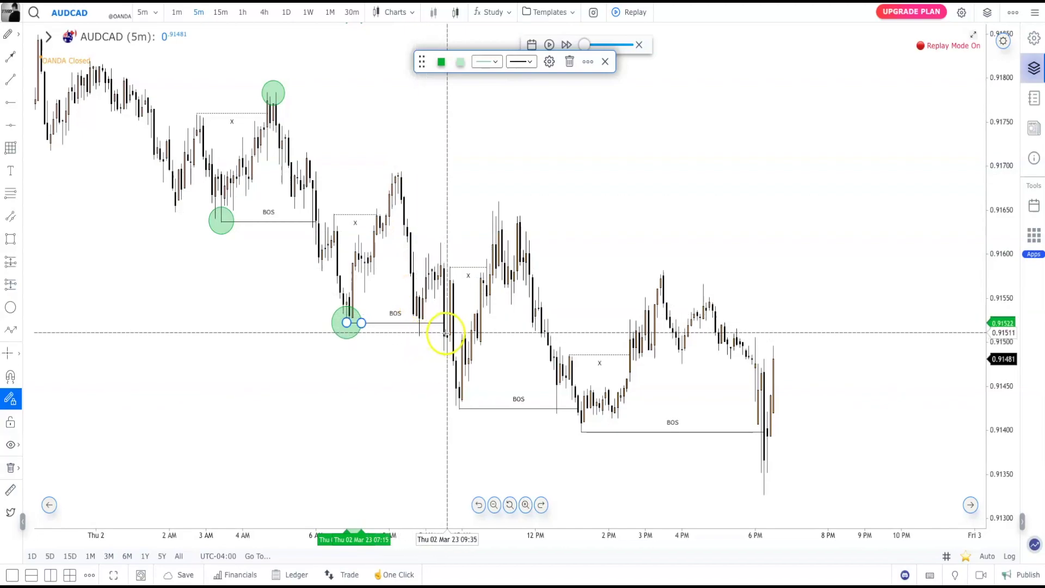
left_click_drag(393, 173, 398, 181)
left_click(398, 186)
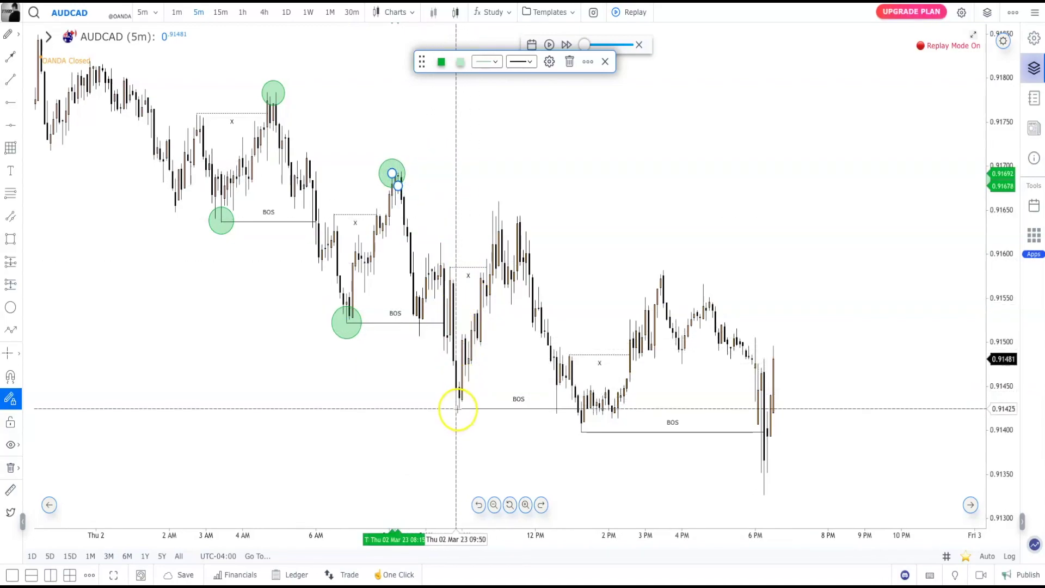
- Circle the low at the start of the third BOS line, about 0.91427, and the following swing high at about 0.91661
left_click_drag(459, 407, 465, 416)
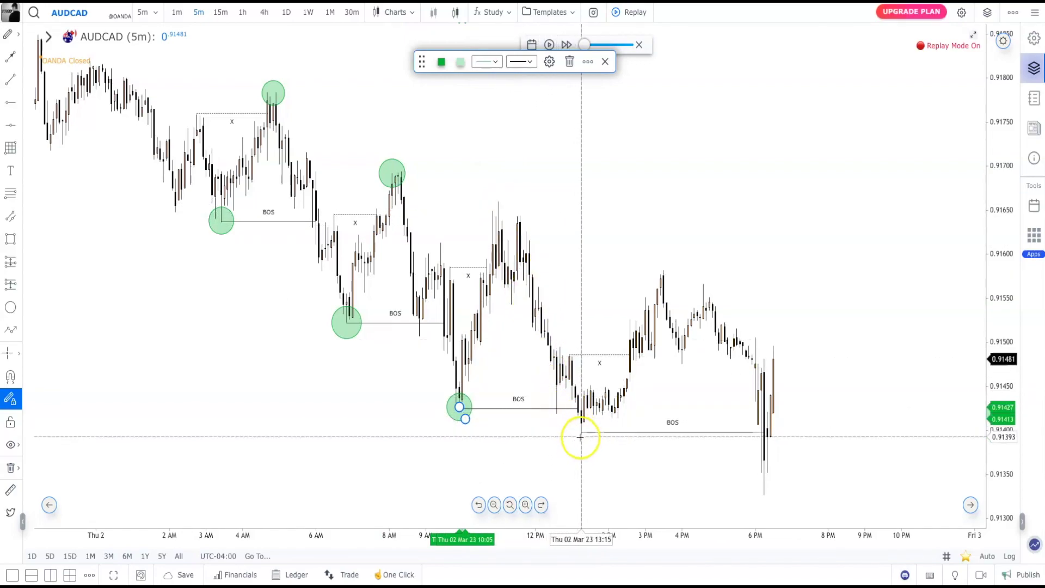
left_click_drag(498, 201, 502, 205)
left_click(506, 211)
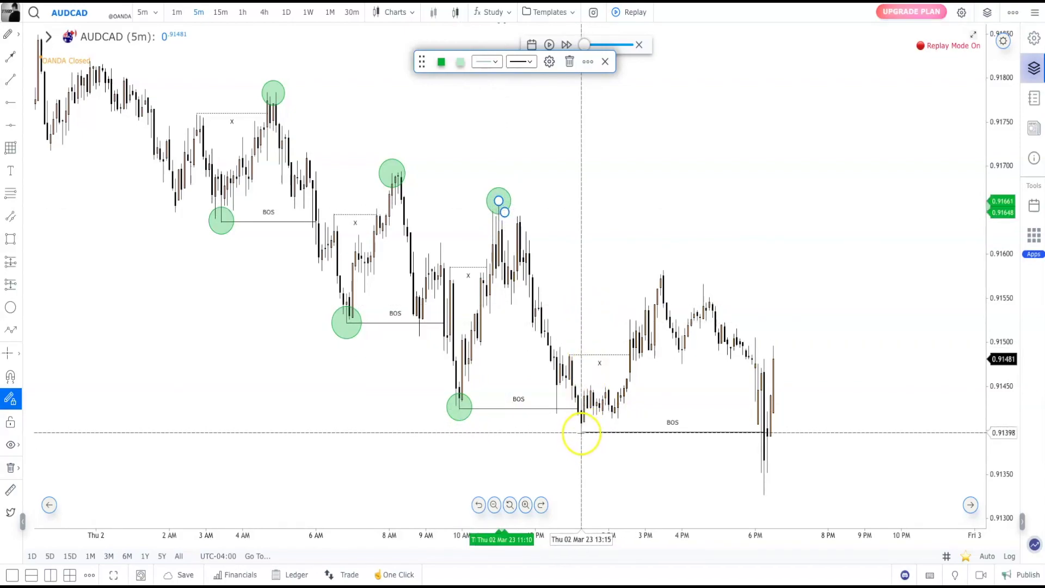
- Circle the low at the start of the last BOS line, about 0.91400, and the following swing high at about 0.91581
left_click(581, 431)
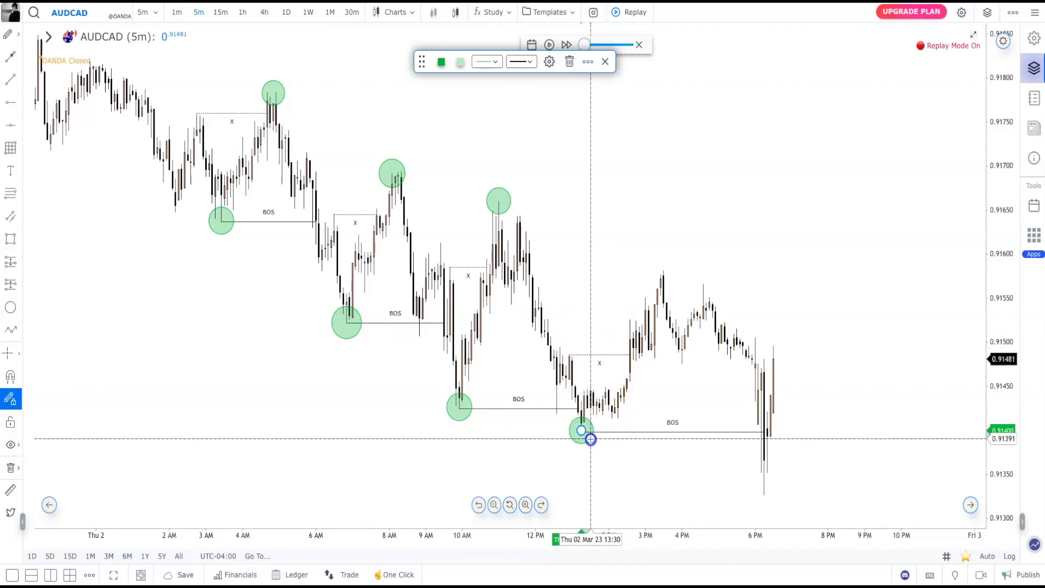
left_click(591, 438)
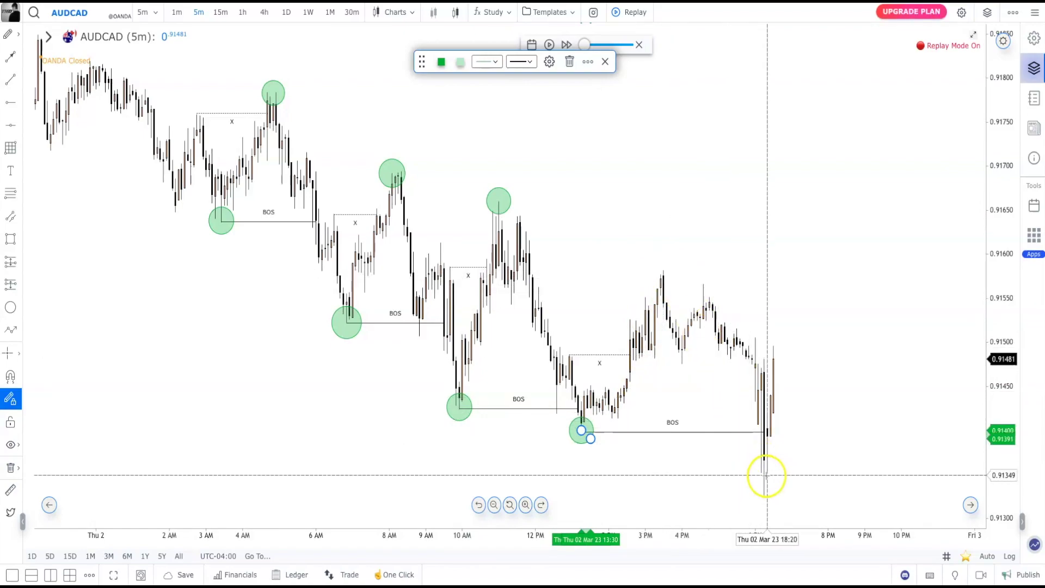
left_click(662, 271)
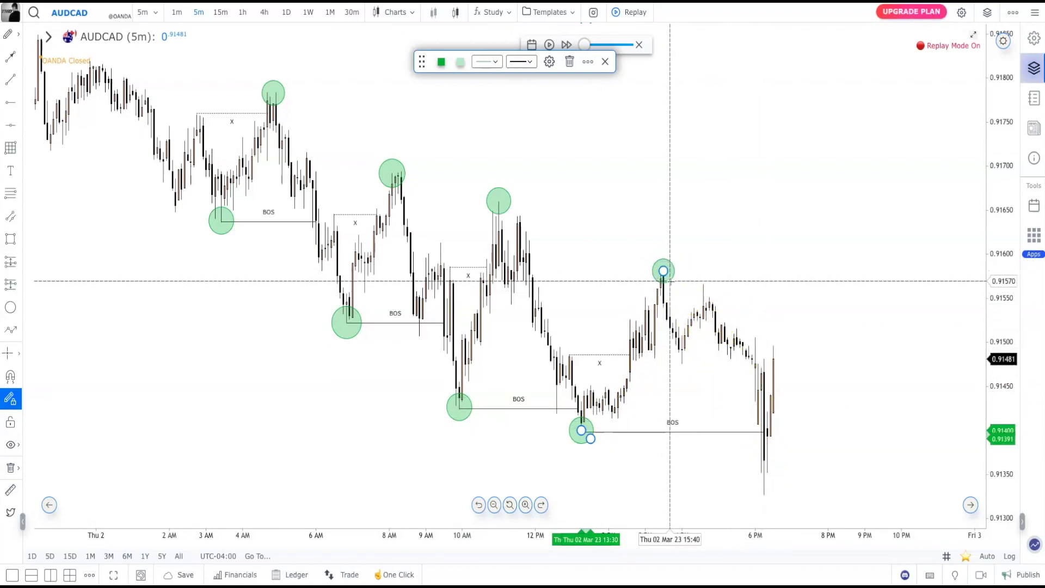
left_click(672, 282)
- Finish circling the swing points and turn off Draw Mode
right_click(710, 194)
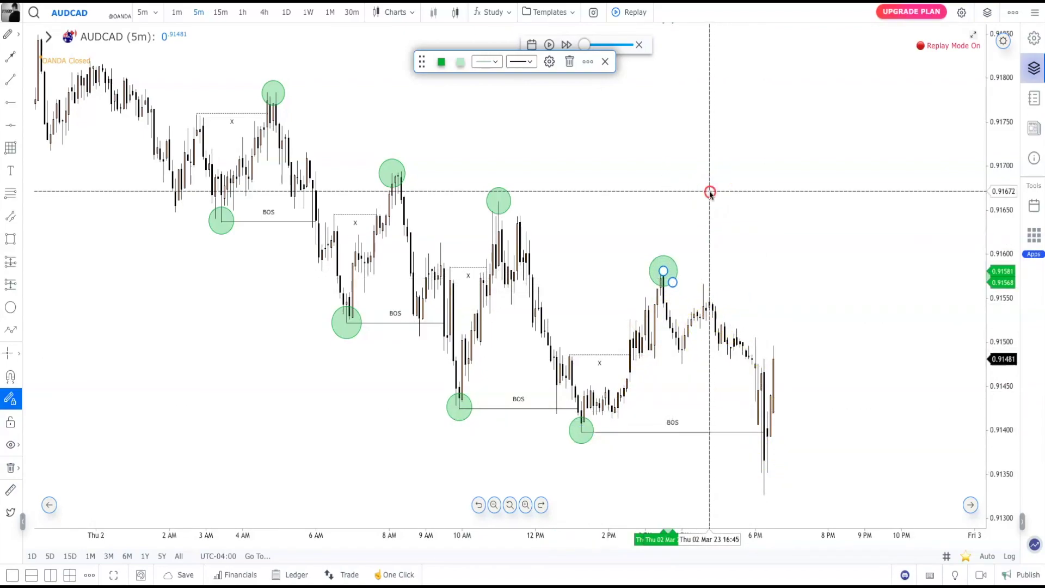
left_click(641, 169)
right_click(737, 212)
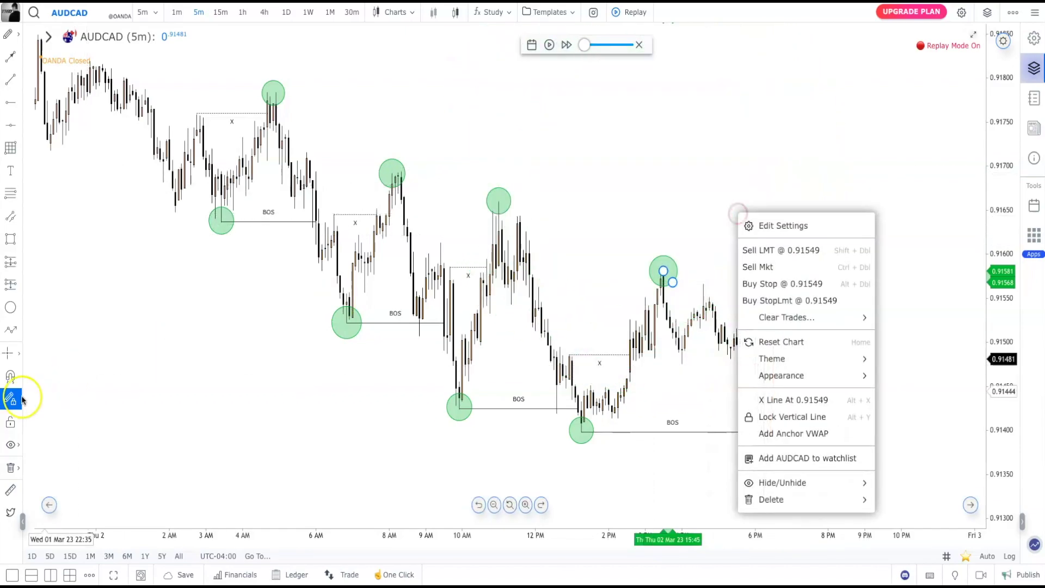
left_click(15, 397)
left_click(730, 245)
right_click(689, 244)
right_click(770, 184)
left_click(709, 185)
left_click_drag(769, 227, 727, 223)
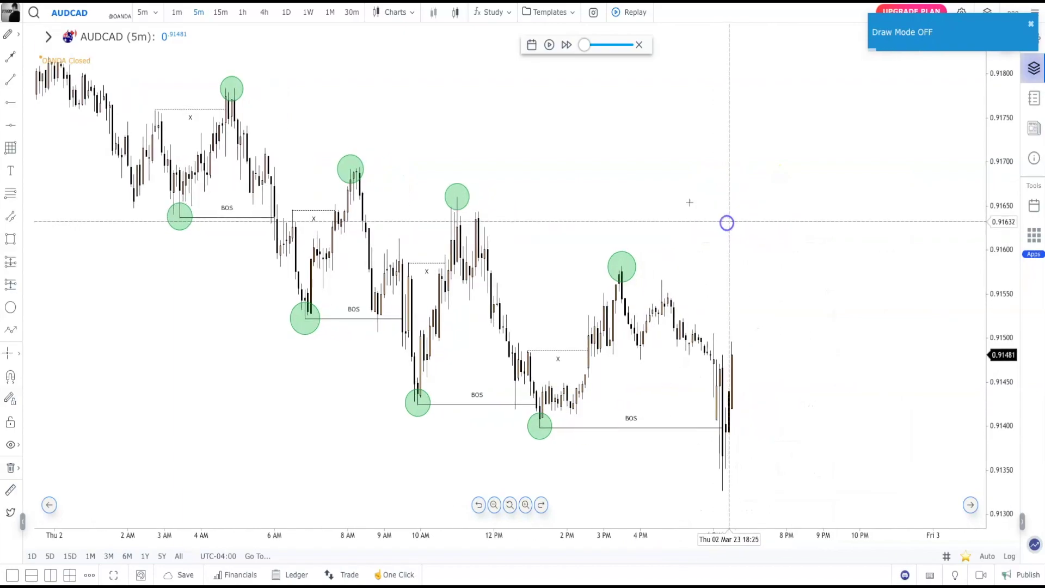
- Draw a horizontal line from the circled 0.91660 swing high at 11:00 across to 20:00
left_click(11, 81)
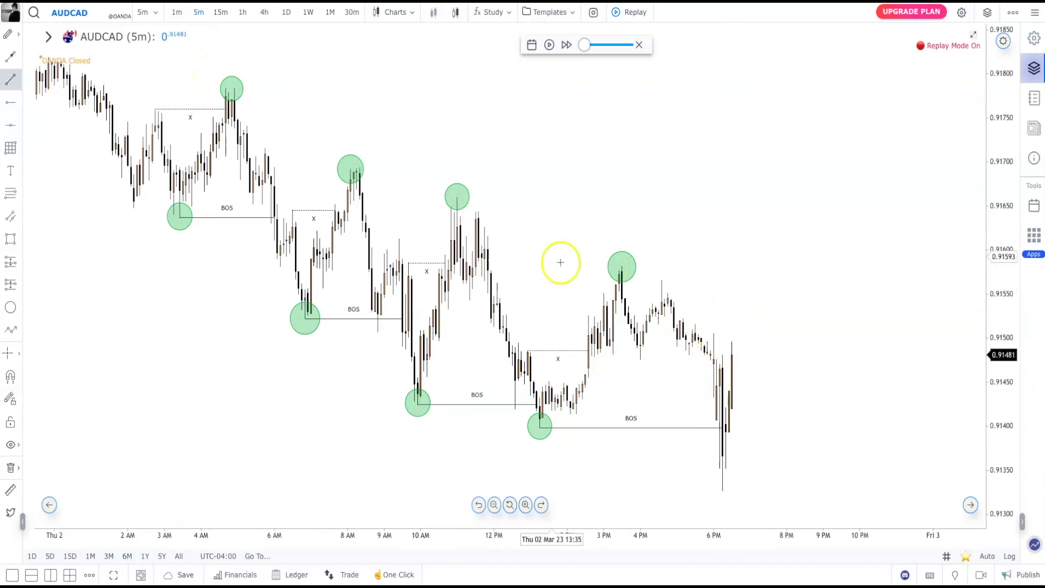
left_click_drag(458, 197, 786, 197)
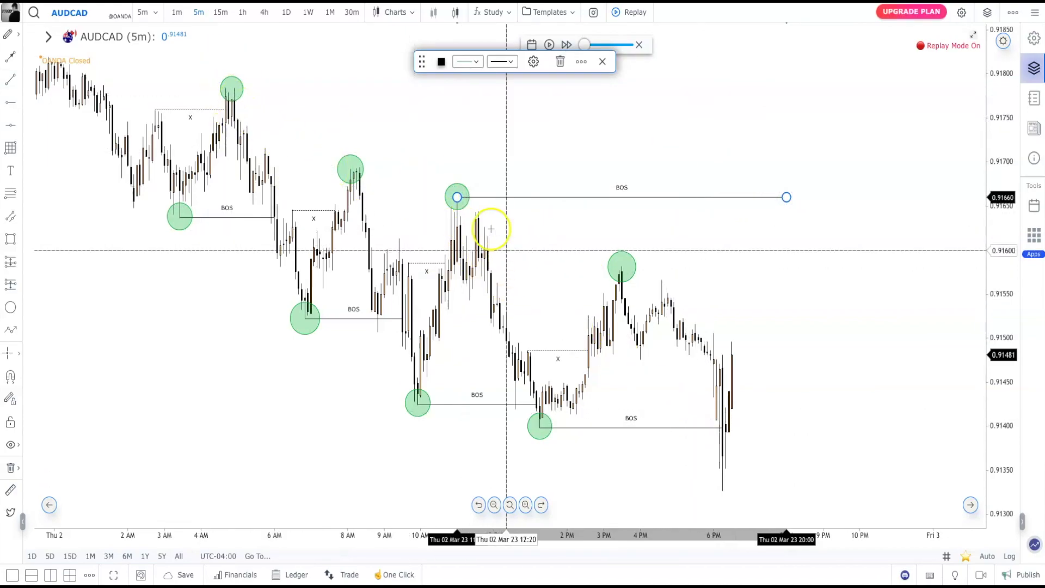
right_click(551, 308)
- Try a zigzag path from the last circled low up to about 0.91651, back down, and above the 0.91660 line
left_click(10, 329)
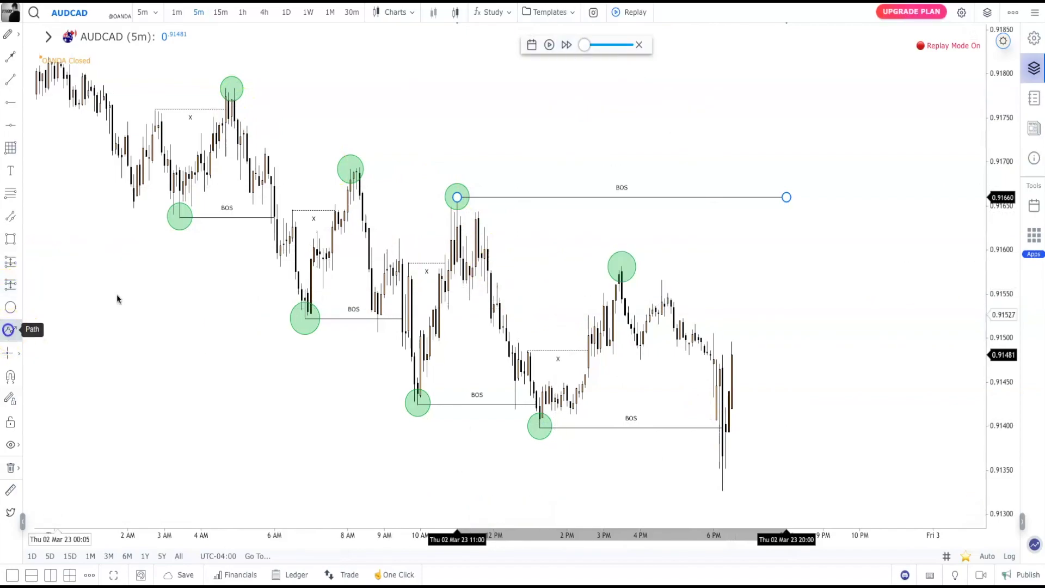
left_click(542, 421)
left_click(601, 205)
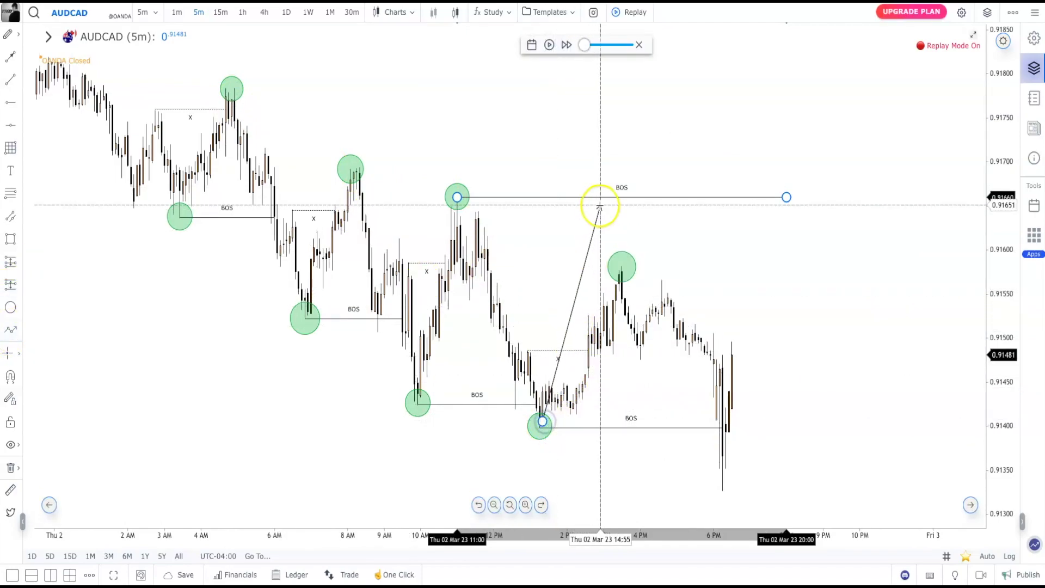
left_click(635, 263)
left_click(658, 152)
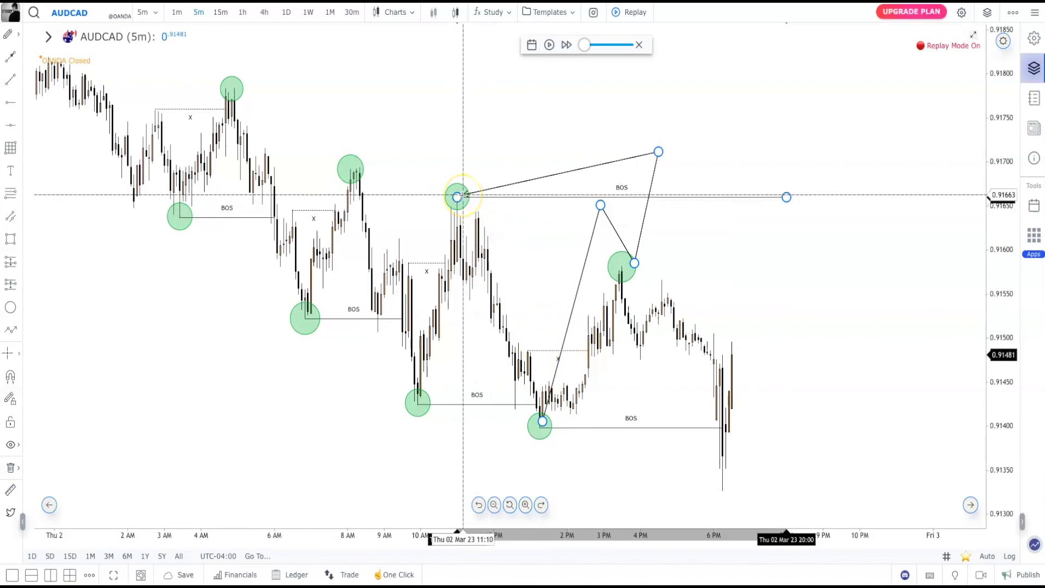
right_click(457, 197)
left_click(648, 141)
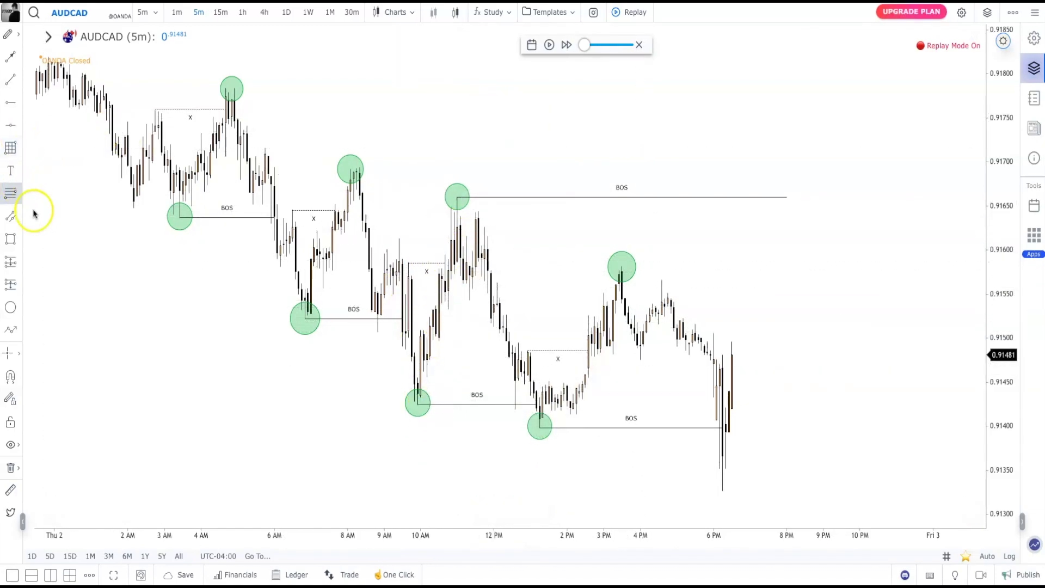
- Try a path from the circled low near 10:00 up to the circled 0.91660 swing high
left_click(11, 330)
left_click(418, 397)
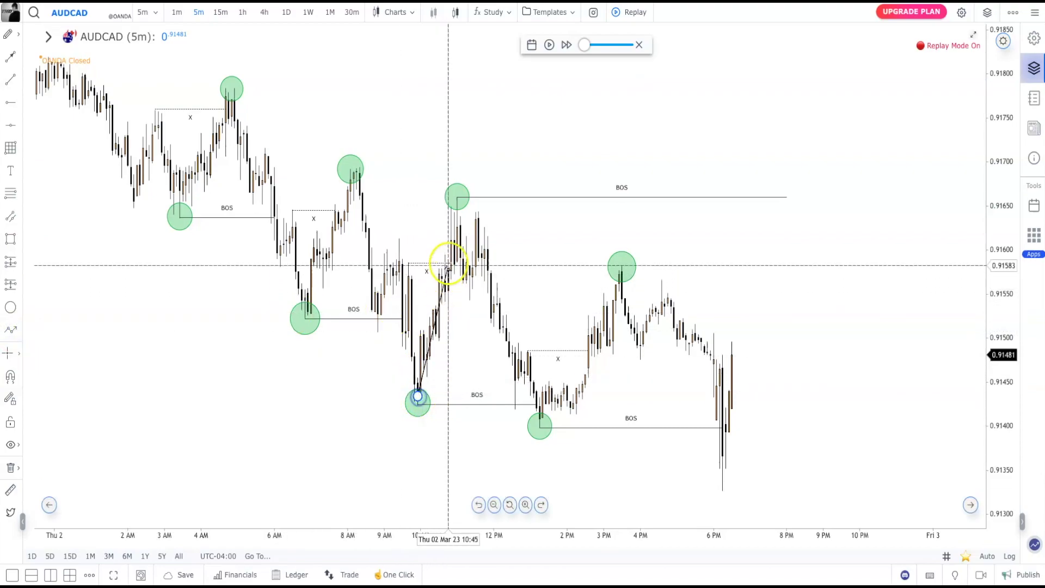
left_click(457, 203)
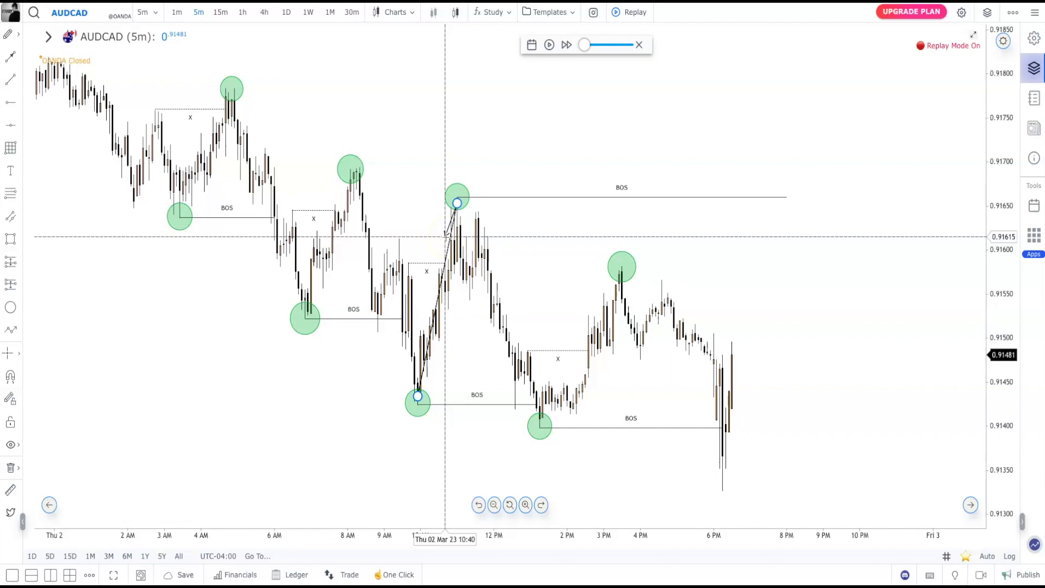
left_click(467, 168)
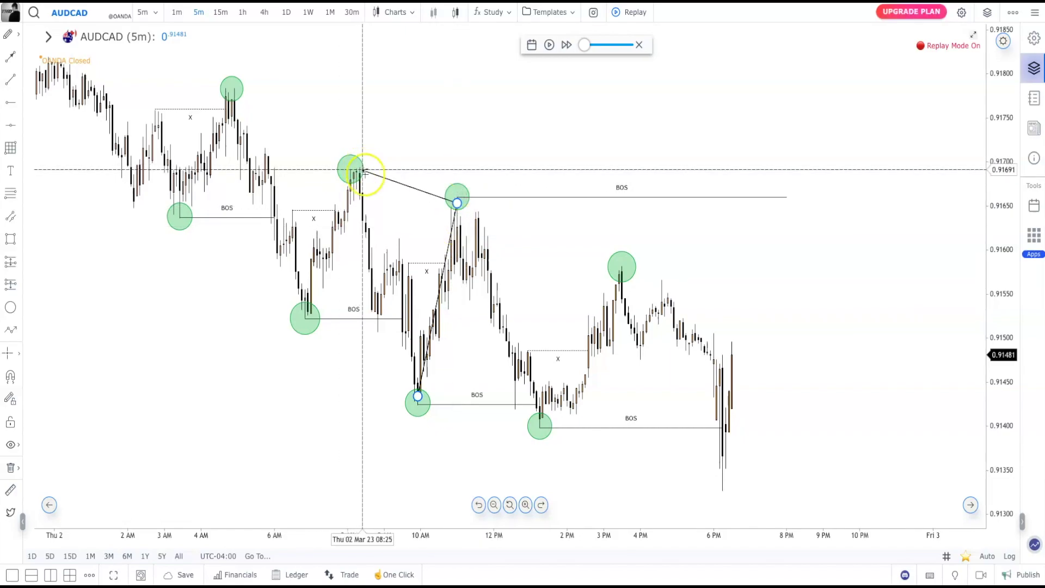
left_click_drag(363, 165, 552, 467)
right_click(552, 466)
left_click(513, 233)
- Move the 0.91660 line down to the last circled swing high at 0.91582 and apply the CHoCH preset
left_click_drag(817, 290, 713, 243)
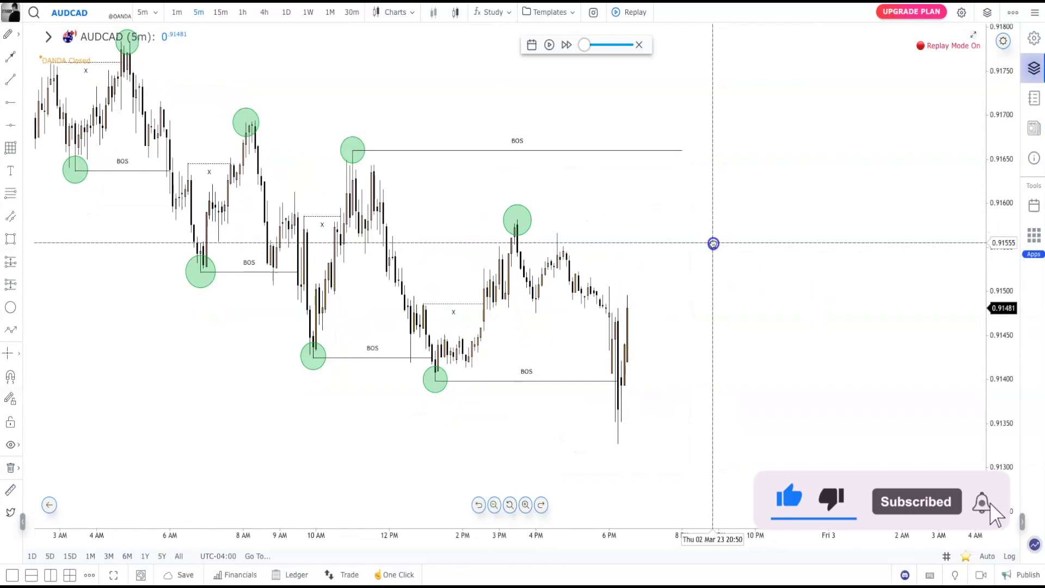
left_click(565, 152)
mouse_move(565, 153)
left_mouse_down()
mouse_move(737, 213)
mouse_move(712, 220)
left_mouse_up()
left_click(533, 62)
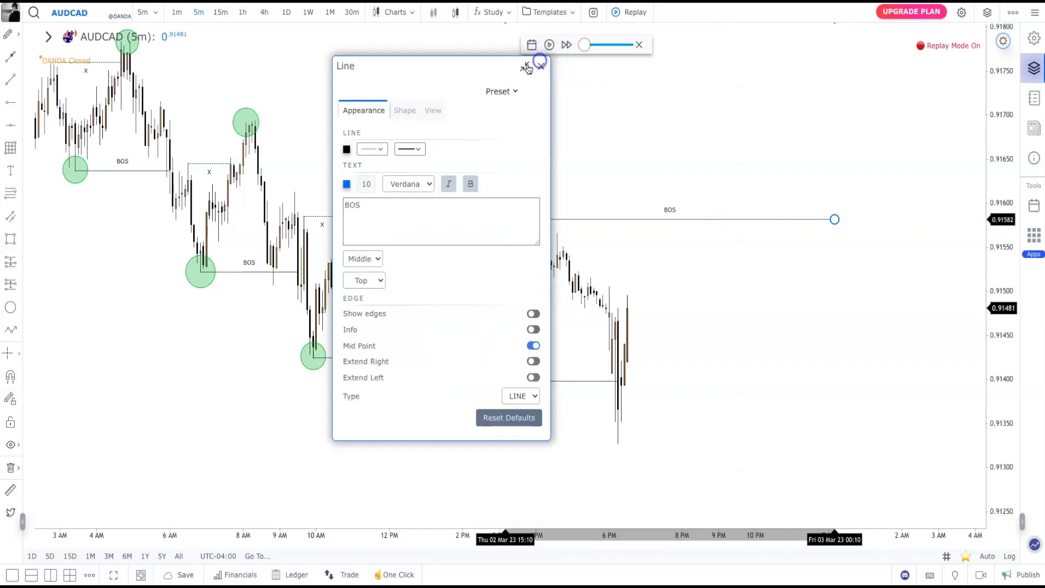
left_click(513, 91)
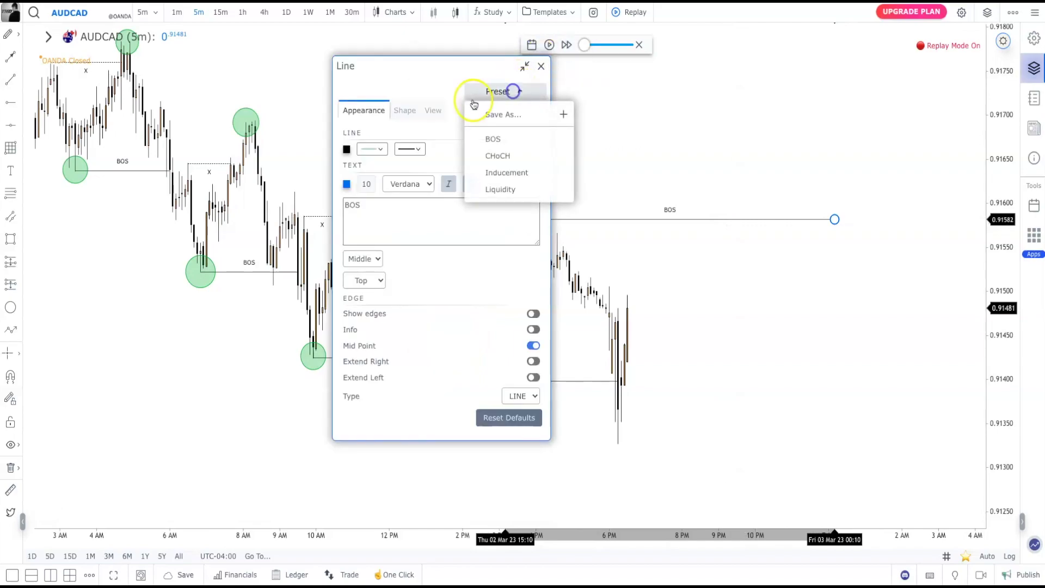
left_click(507, 159)
left_click(541, 66)
left_click(742, 287)
- Advance the replay past the break of the CHoCH line and shorten the line to end at 20:40
left_click_drag(627, 150, 730, 186)
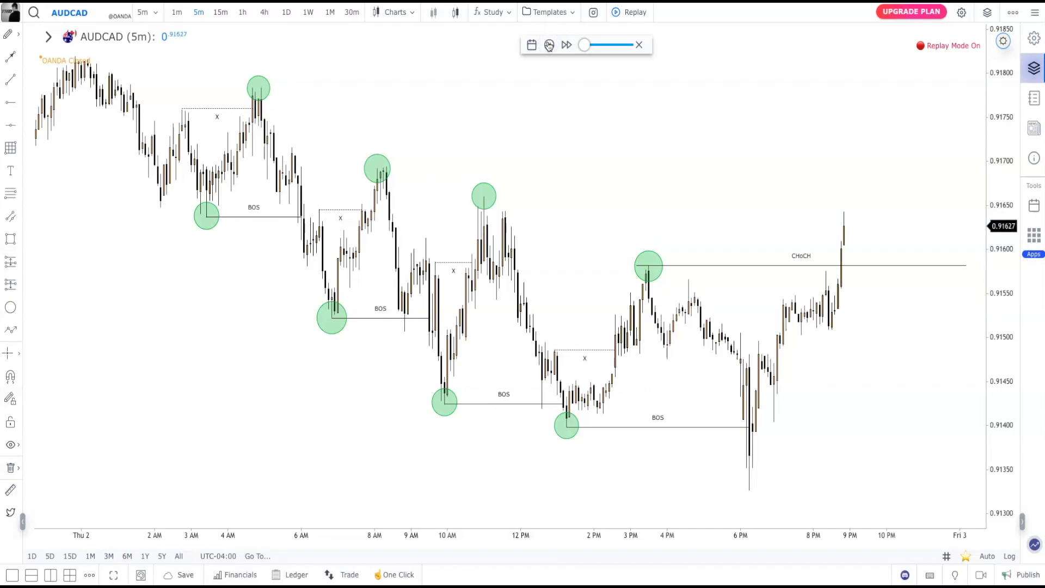
left_click_drag(910, 207, 840, 194)
left_click_drag(891, 250, 770, 252)
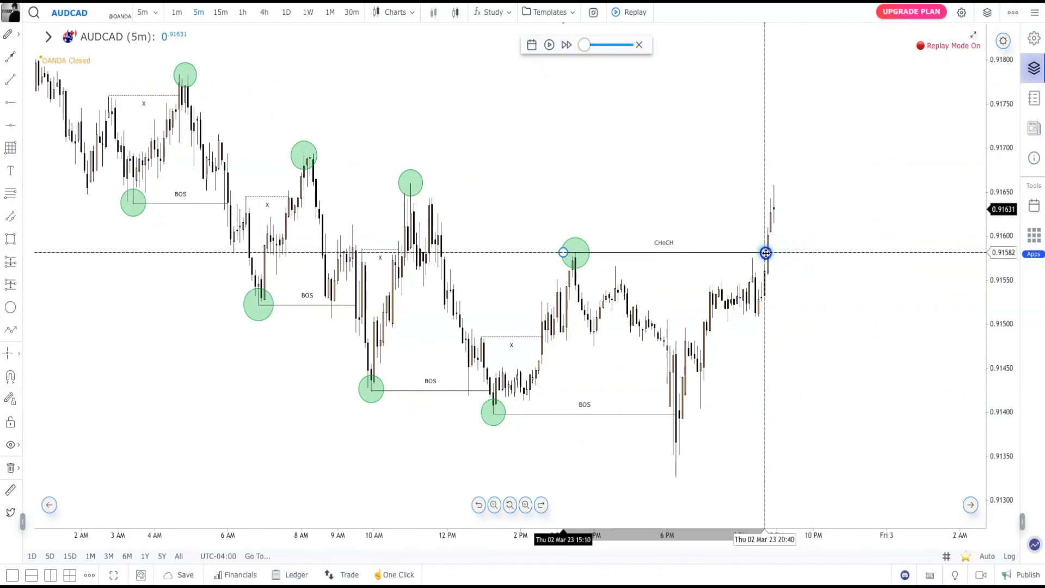
left_click(832, 320)
left_click_drag(861, 338, 818, 345)
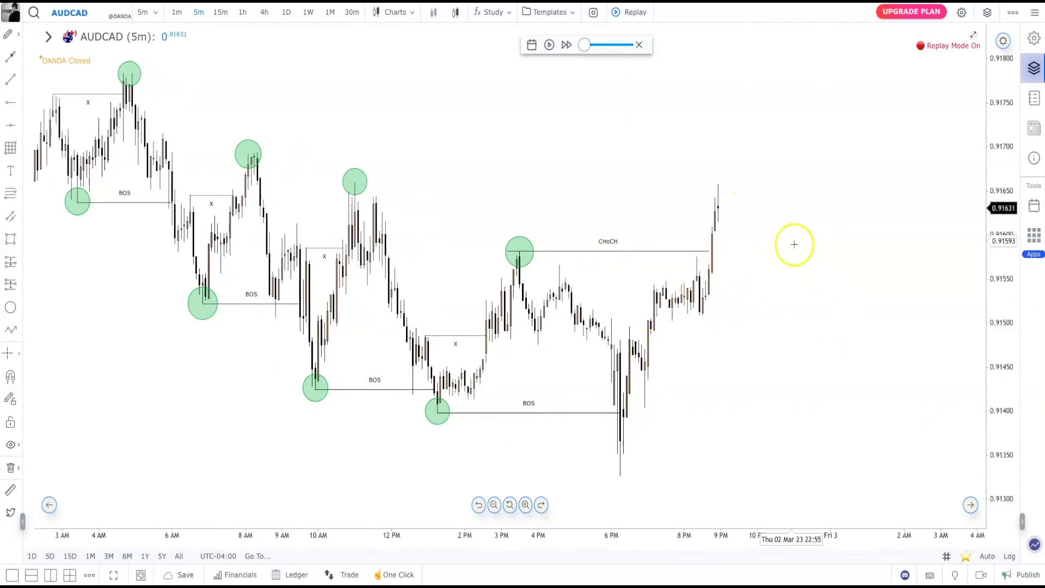
- Draw a zone box with a midline from 0.91447 to 0.91404, starting at 18:45 and extending to 01:30
scroll(819, 272, "up", 5)
left_click_drag(1008, 376, 1002, 321)
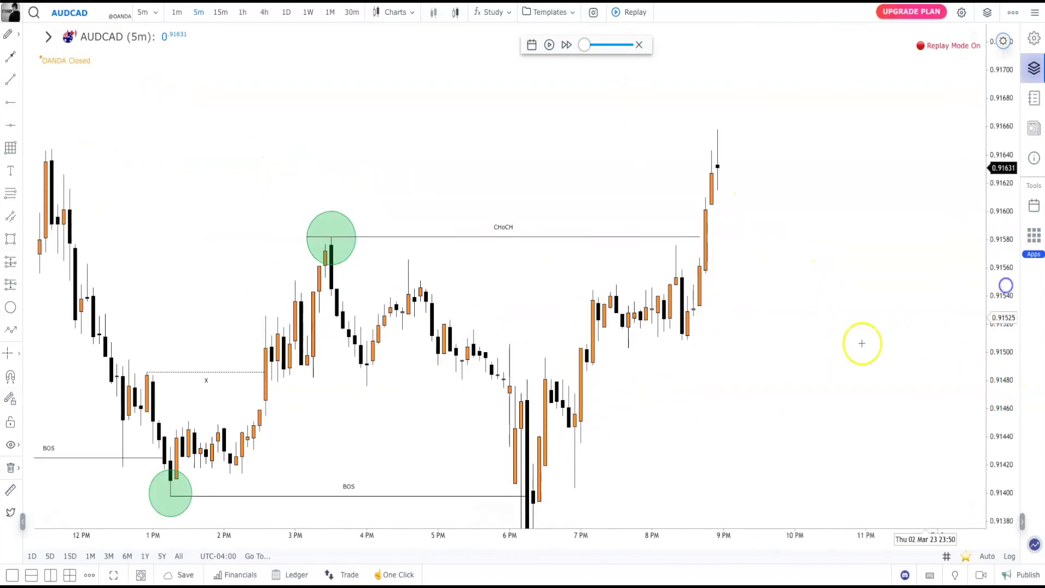
left_click_drag(822, 351, 774, 295)
scroll(773, 296, "down", 4)
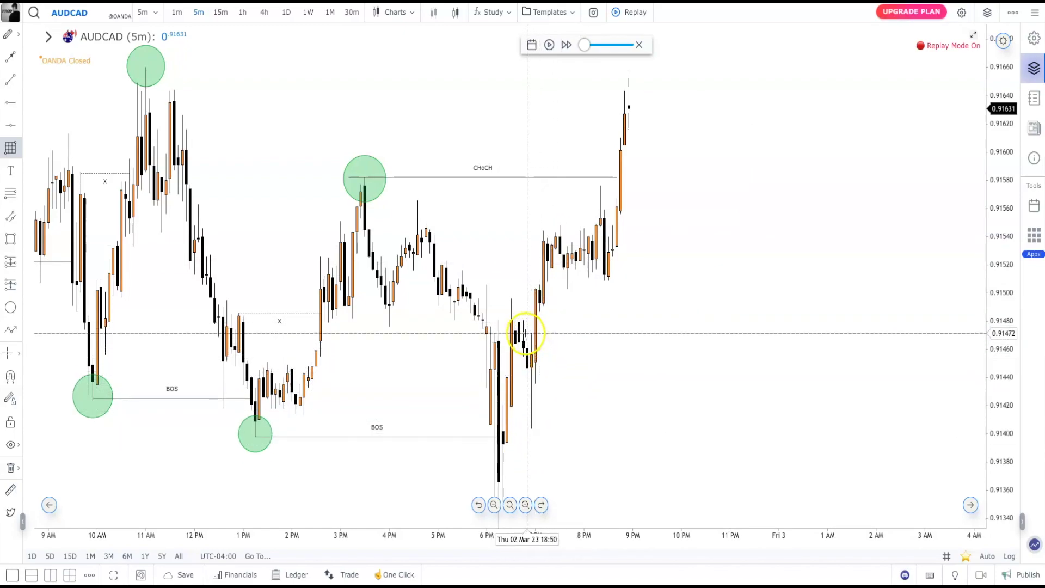
mouse_move(520, 326)
left_mouse_down()
mouse_move(807, 354)
mouse_move(856, 371)
mouse_move(892, 426)
mouse_move(455, 380)
mouse_move(518, 350)
mouse_move(532, 413)
mouse_move(559, 371)
left_mouse_up()
right_click(559, 371)
left_click(11, 147)
mouse_move(524, 367)
left_mouse_down()
mouse_move(765, 384)
mouse_move(850, 428)
left_mouse_up()
left_click(851, 428)
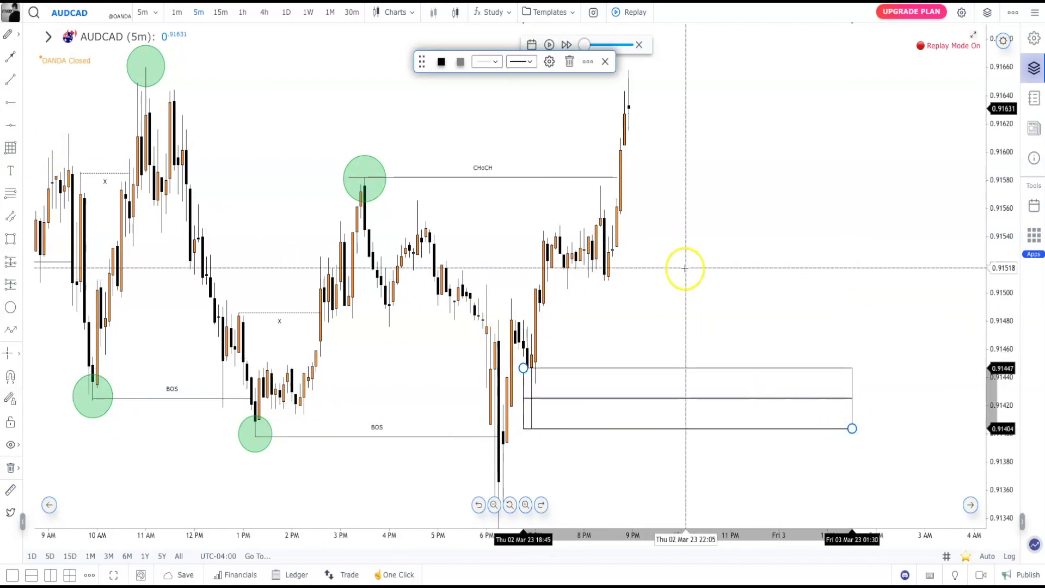
- Draw a second zone box below the CHoCH break, from about 0.91559 to 0.91509, starting near 20:20
left_click(11, 146)
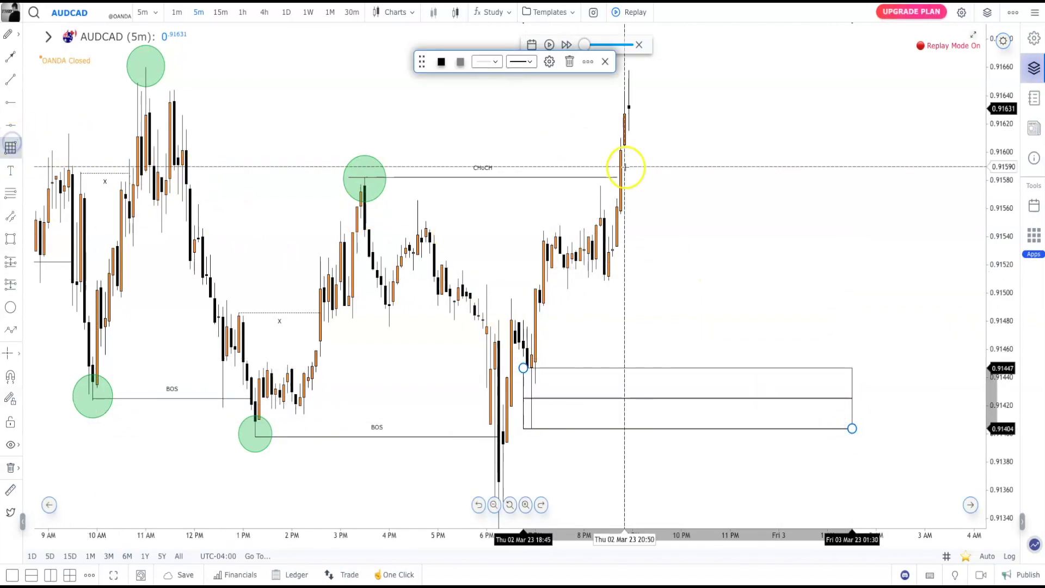
left_click_drag(600, 209, 958, 281)
right_click(868, 317)
left_click(774, 301)
left_click_drag(773, 149, 740, 167)
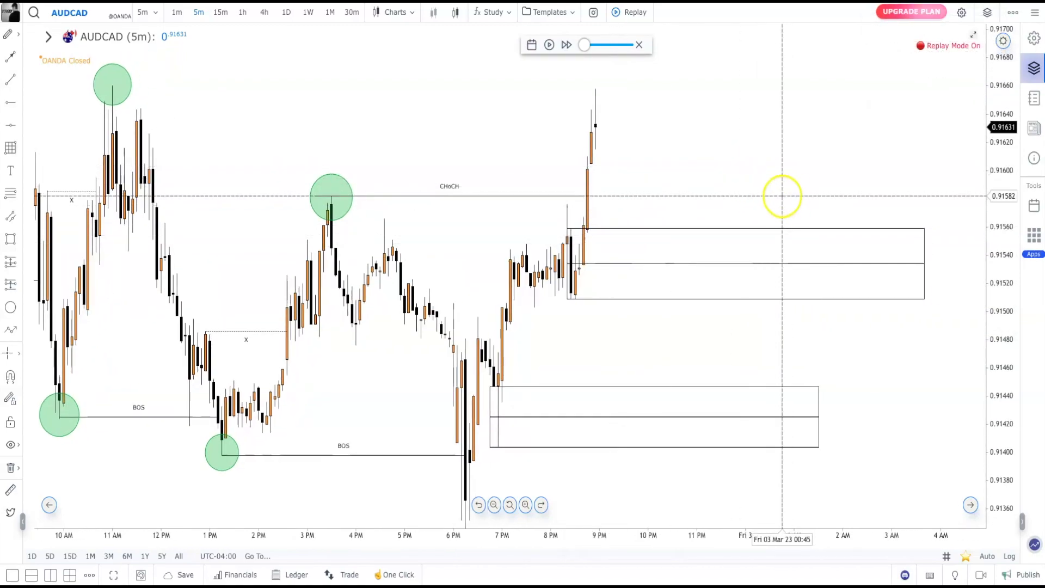
scroll(797, 175, "down", 3)
left_click_drag(725, 168, 774, 162)
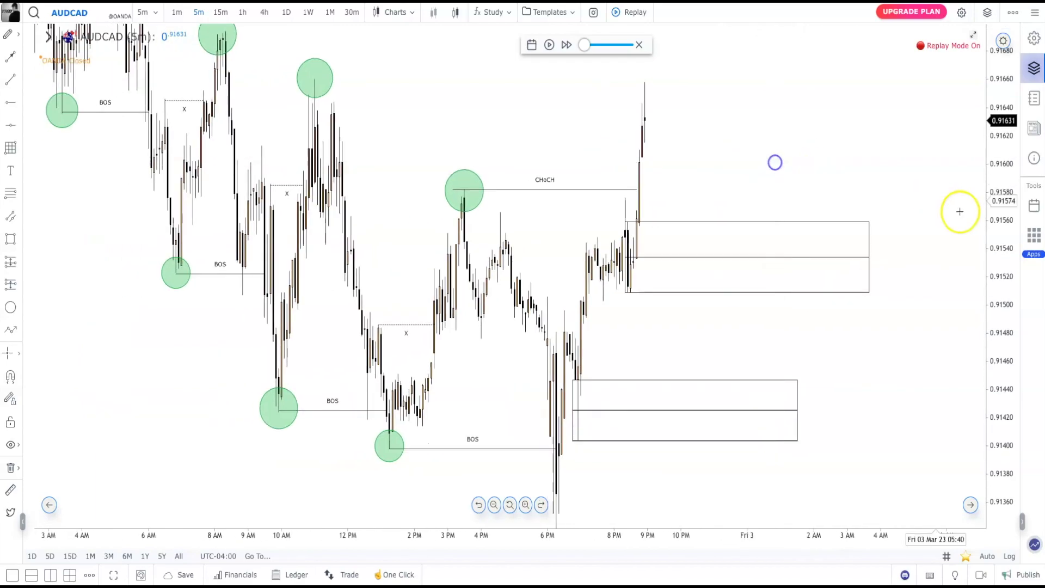
scroll(840, 187, "up", 3)
left_click_drag(840, 187, 681, 173)
scroll(718, 178, "down", 3)
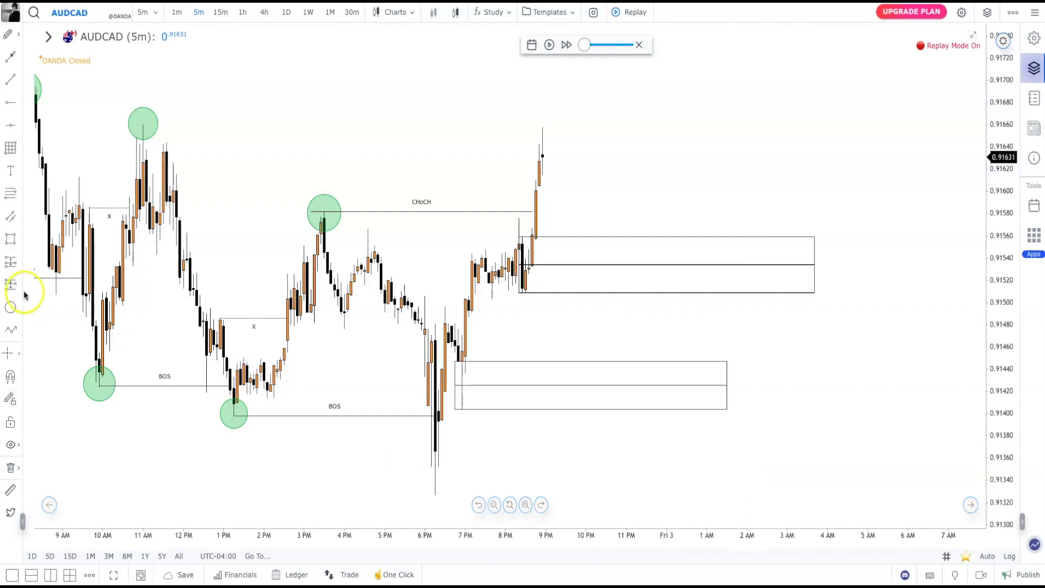
- Draw a projected path from the latest high, ranging above the upper zone, dipping to about 0.91531, and rising to about 0.91723
left_click(12, 330)
left_click(539, 137)
left_click(562, 230)
left_click(582, 183)
left_click(595, 231)
left_click(613, 173)
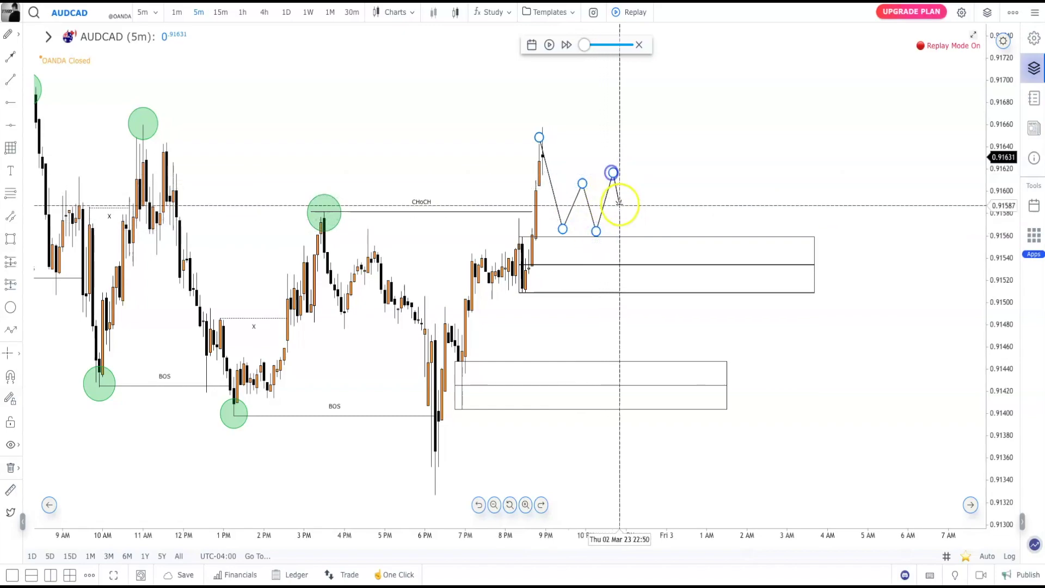
left_click(632, 268)
left_click(662, 134)
left_click(686, 203)
double_click(726, 54)
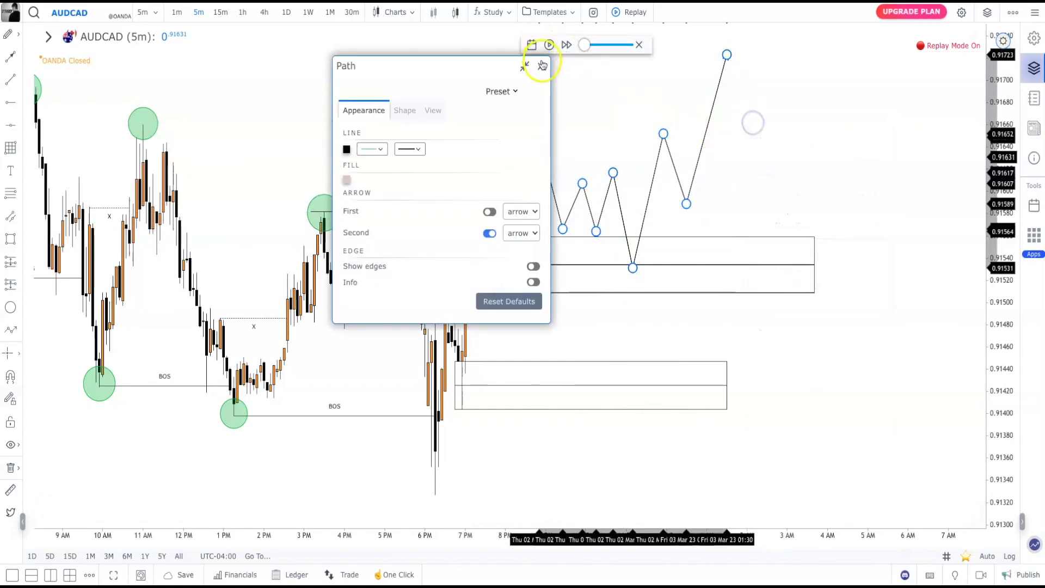
left_click(541, 65)
- Delete the projected path above the upper zone
left_click(727, 159)
left_click(703, 149)
key("Delete")
- Advance the replay to about 22:00
left_click_drag(727, 164, 793, 168)
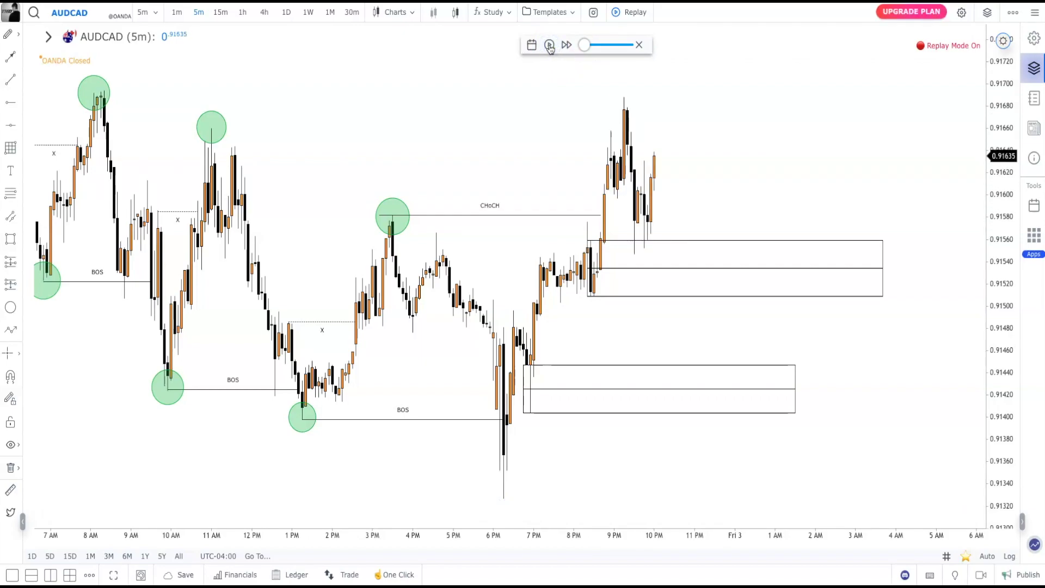
mouse_move(768, 171)
left_mouse_down()
mouse_move(814, 193)
mouse_move(833, 175)
mouse_move(775, 180)
left_mouse_up()
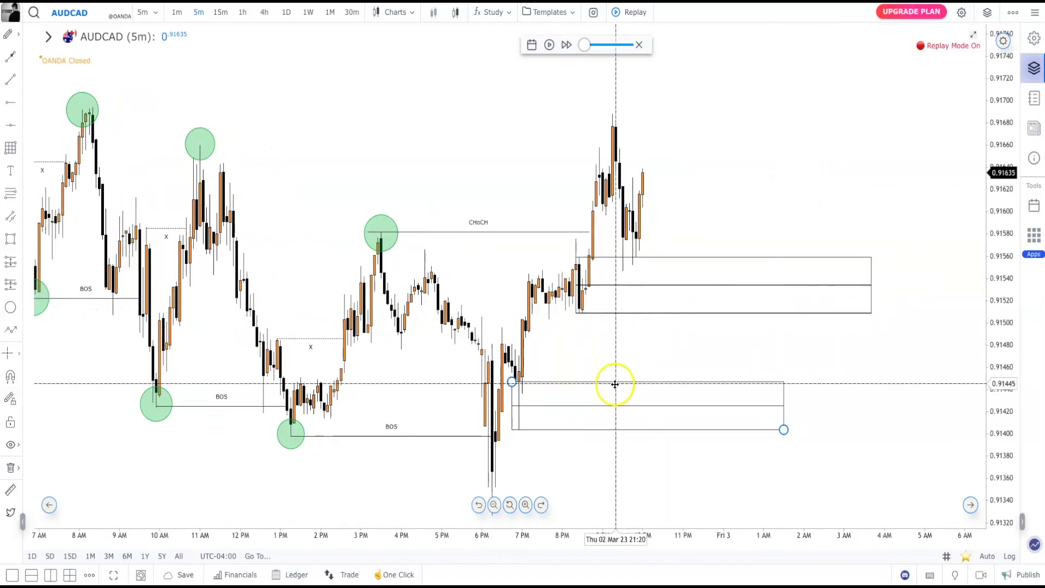
left_click(473, 371)
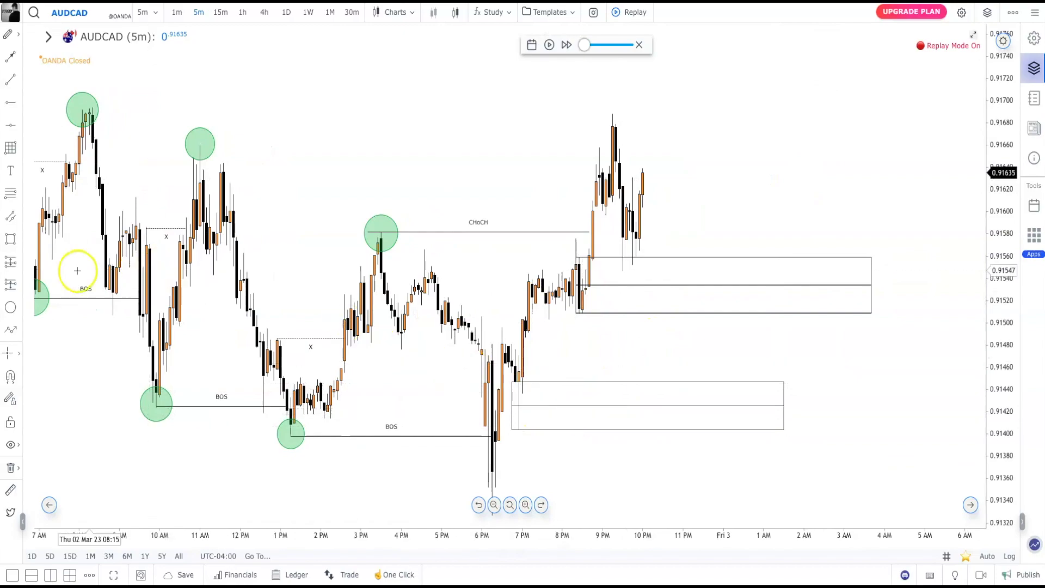
- Place a long position beside the upper demand zone and raise its target toward the latest high
left_click(731, 284)
right_click(772, 282)
left_click(730, 316)
left_click_drag(729, 248, 730, 114)
left_click(730, 285)
left_click_drag(731, 282, 728, 257)
left_click(691, 142)
- Adjust the long position to enter at about 0.91535 on the upper zone's midline, with its stop at about 0.91507 and target near 0.91663
left_click_drag(781, 284, 734, 340)
mouse_move(732, 342)
left_mouse_down()
mouse_move(723, 387)
mouse_move(724, 367)
left_mouse_up()
left_click_drag(677, 463, 678, 433)
mouse_move(736, 341)
left_mouse_down()
mouse_move(784, 231)
mouse_move(773, 198)
left_mouse_up()
left_click(732, 280)
left_click_drag(716, 286, 716, 314)
mouse_move(762, 175)
left_mouse_down()
mouse_move(661, 185)
mouse_move(666, 177)
mouse_move(775, 201)
mouse_move(760, 204)
left_mouse_up()
left_click(719, 291)
left_click_drag(710, 341, 709, 313)
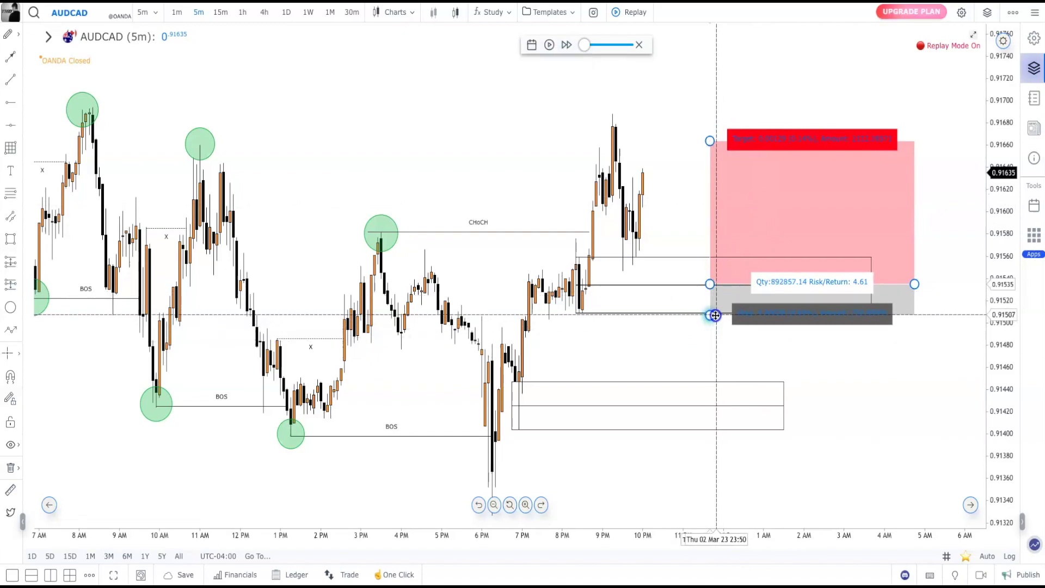
left_click(682, 174)
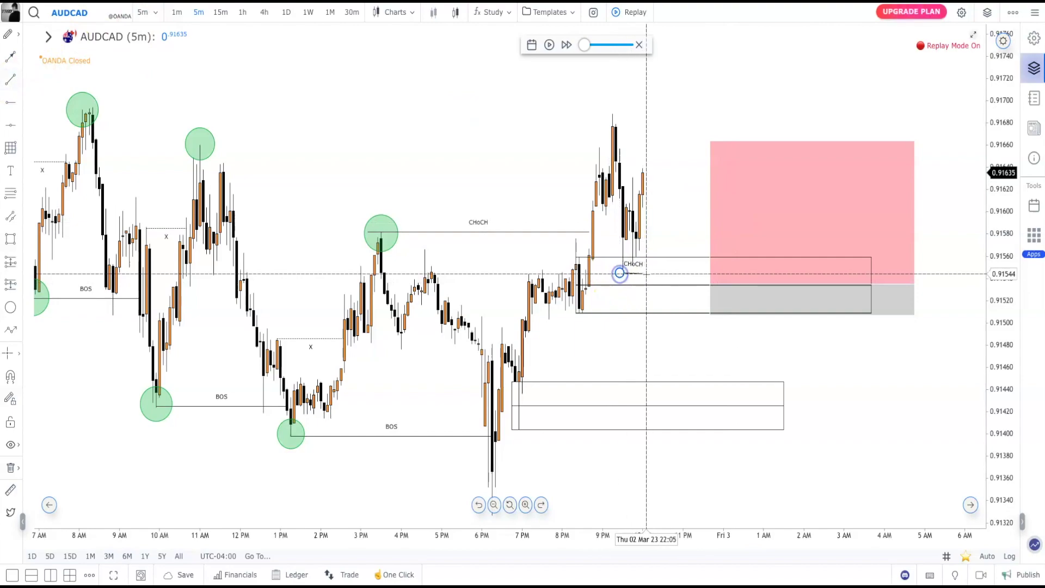
- Draw a line under the recent pullback lows at about 0.91545, ending near 22:30, and apply the Liquidity preset
left_click(660, 274)
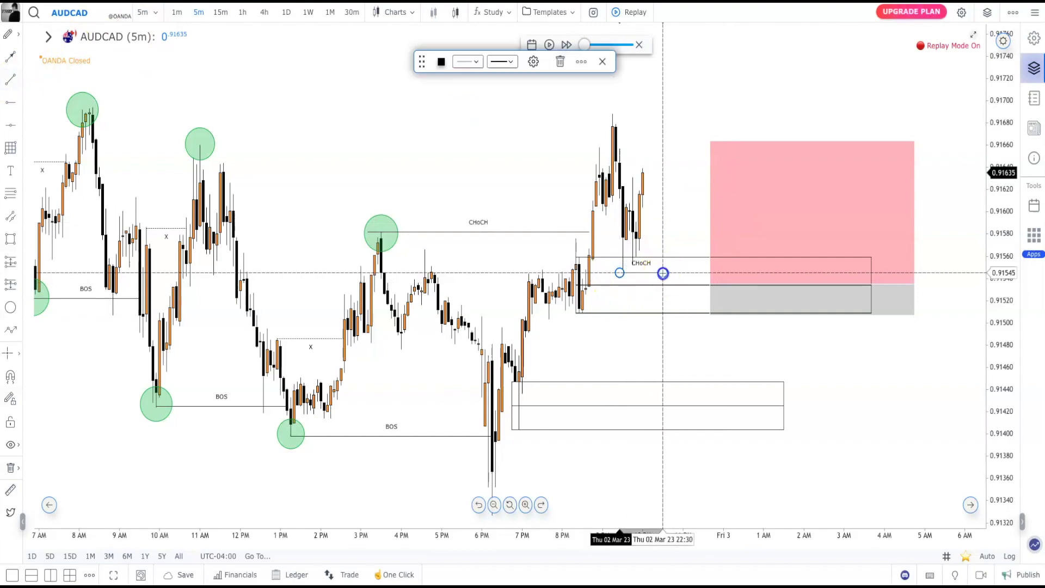
left_click(531, 60)
left_click(509, 88)
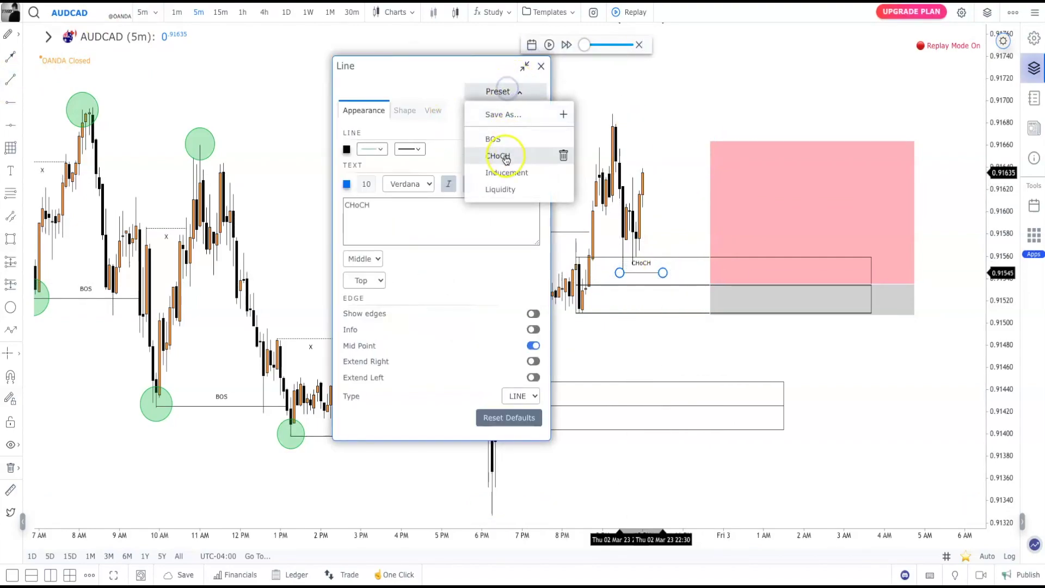
left_click(537, 67)
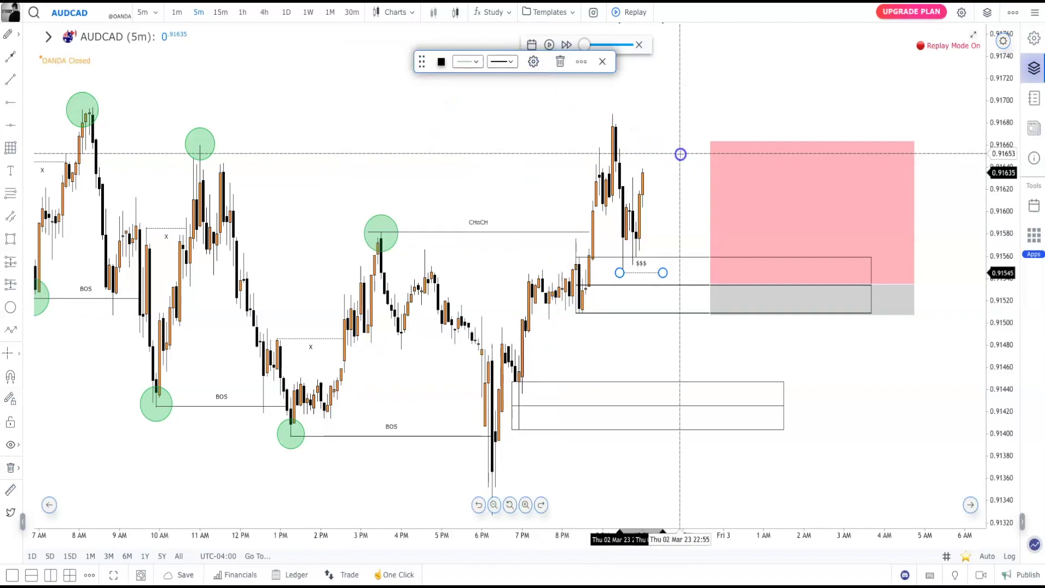
left_click(679, 154)
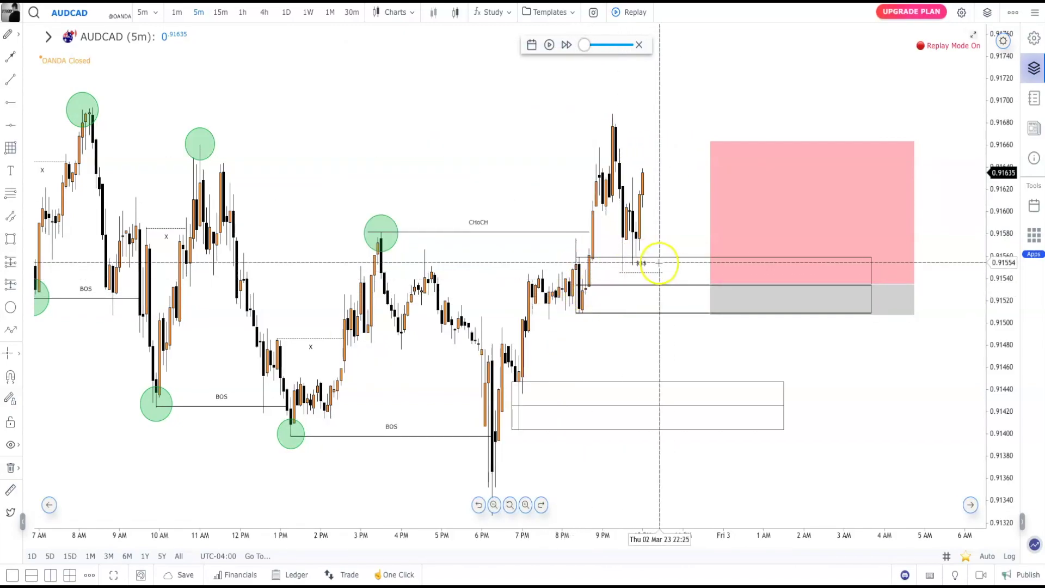
- Raise the long position's target to the latest high, about 0.91688, and advance the replay to about 00:45
left_click_drag(710, 141, 709, 114)
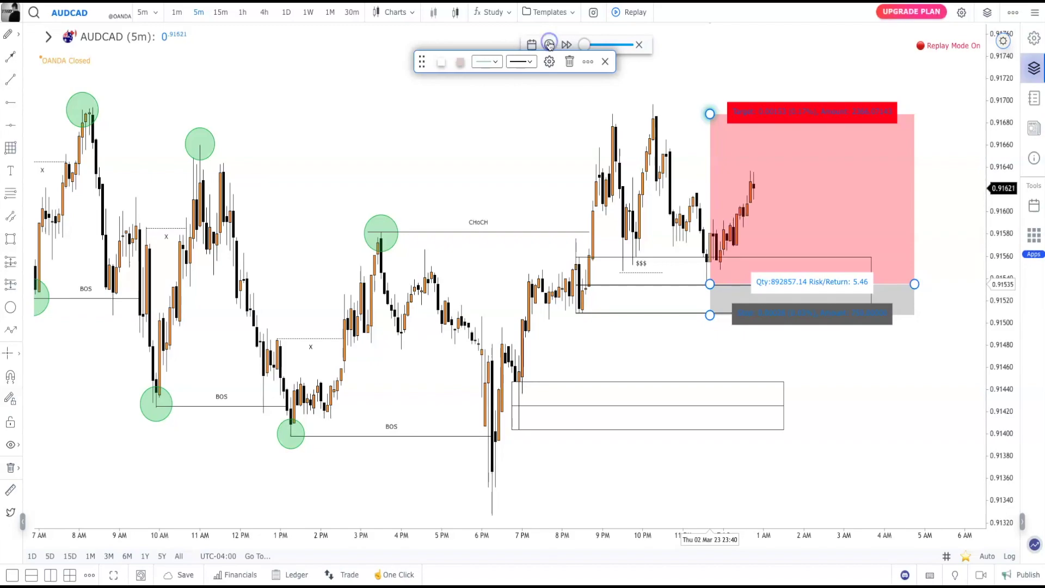
- Delete the long position beside the upper zone
left_click_drag(560, 164, 518, 161)
left_click_drag(730, 296, 814, 247)
left_click(838, 197)
key("Delete")
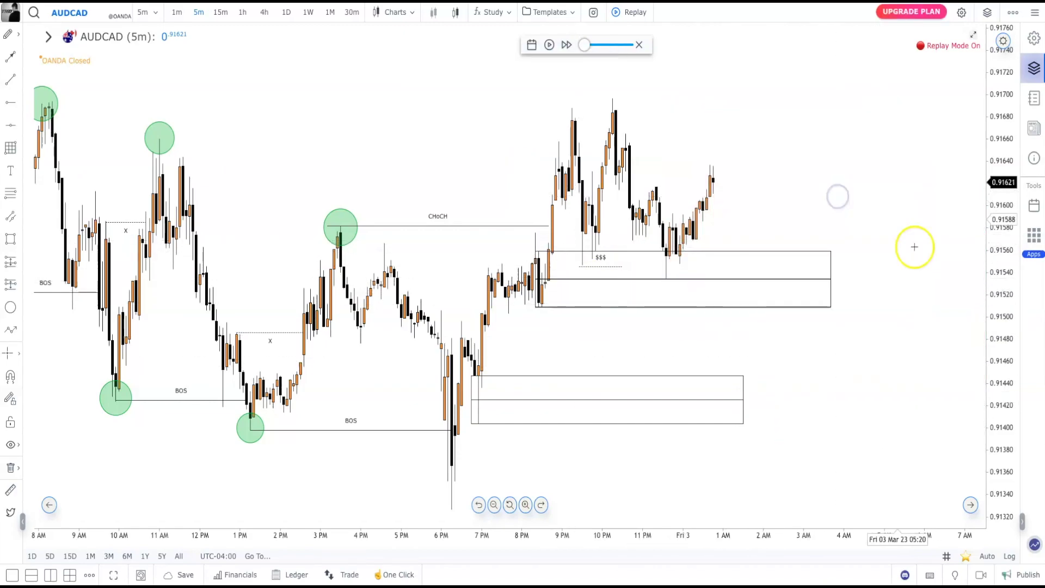
- Exit replay mode to show the full AUDCAD price history
left_click_drag(994, 309, 994, 188)
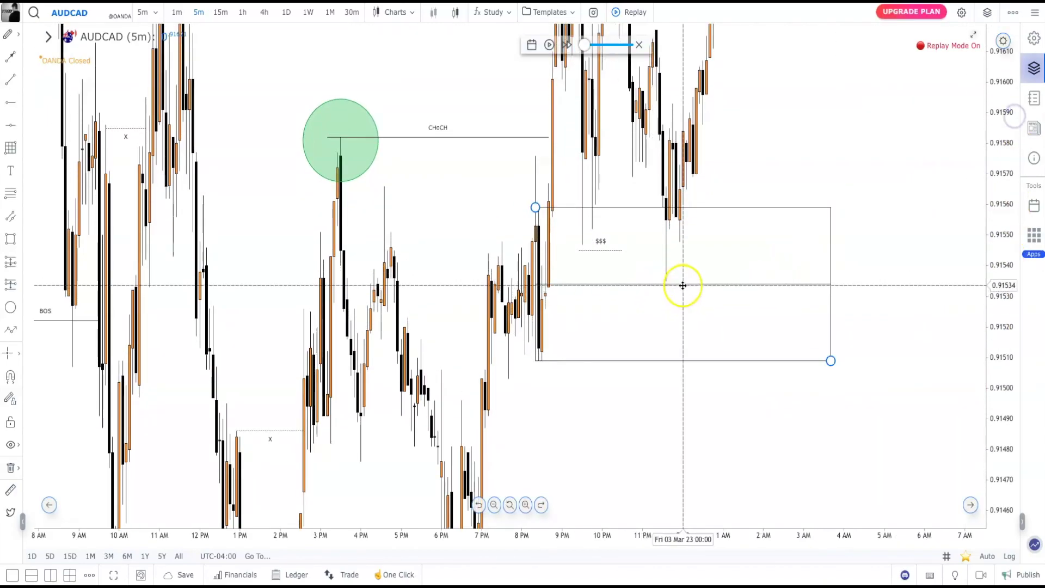
left_click_drag(999, 197, 1003, 302)
left_click_drag(811, 186, 837, 208)
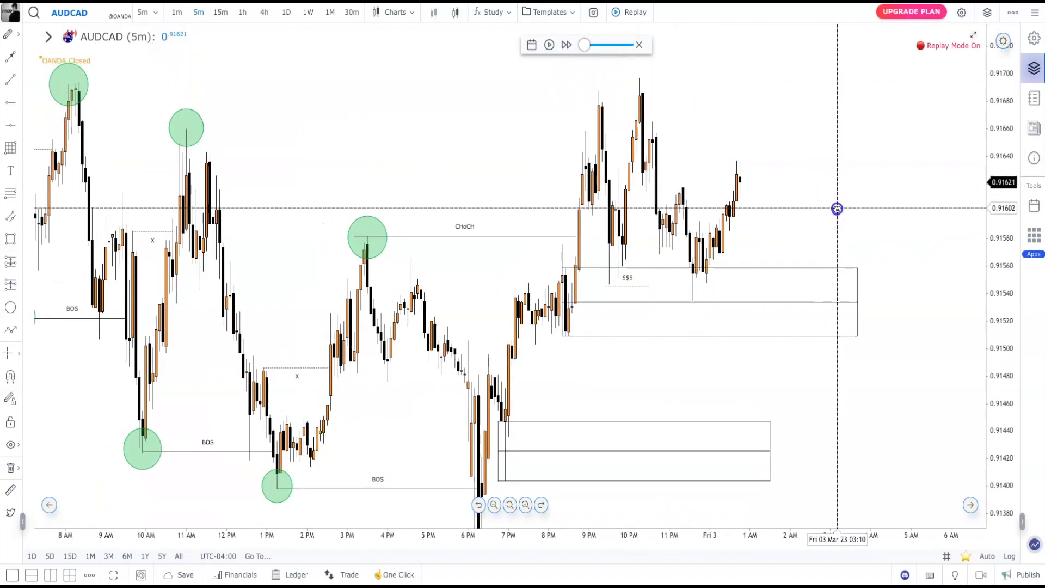
left_click_drag(994, 154, 1007, 193)
left_click(575, 120)
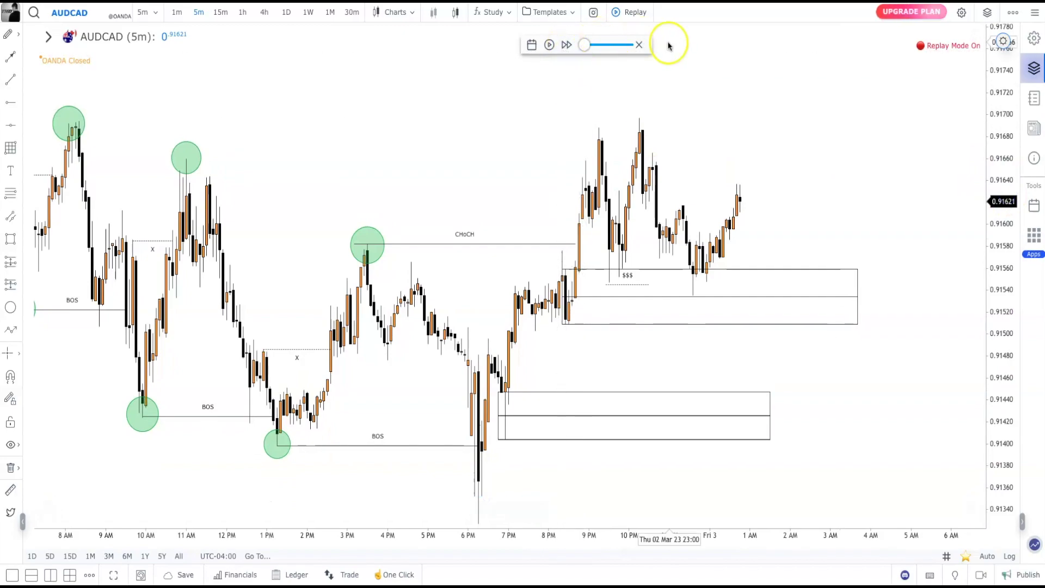
left_click(640, 45)
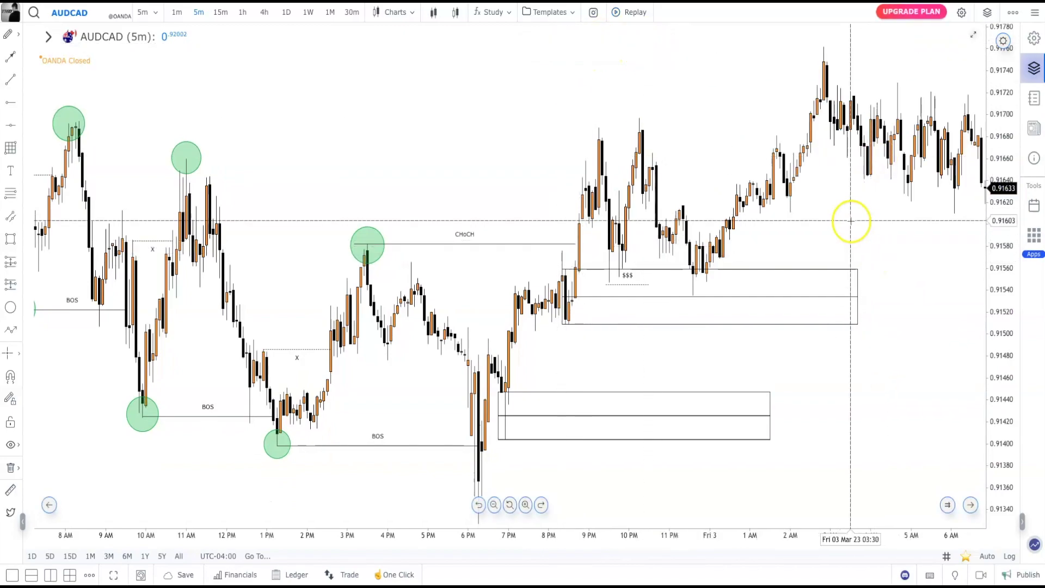
- Examine how price behaves at the upper demand zone and the liquidity line, and in the hours that follow
left_click_drag(851, 221, 646, 244)
scroll(646, 245, "down", 5)
left_click_drag(903, 199, 660, 140)
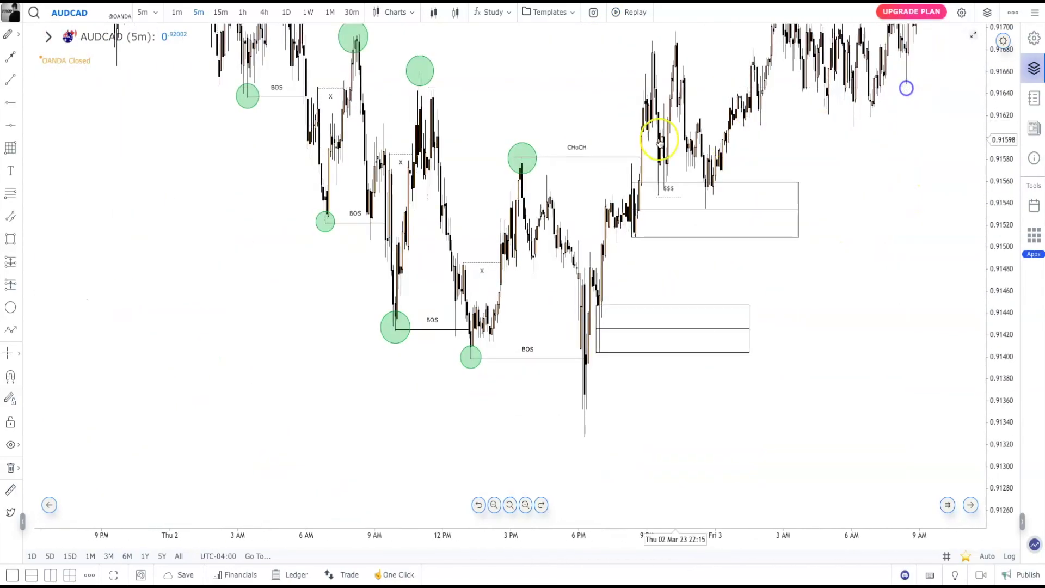
left_click_drag(821, 147, 847, 161)
scroll(822, 175, "up", 8)
scroll(818, 177, "down", 1)
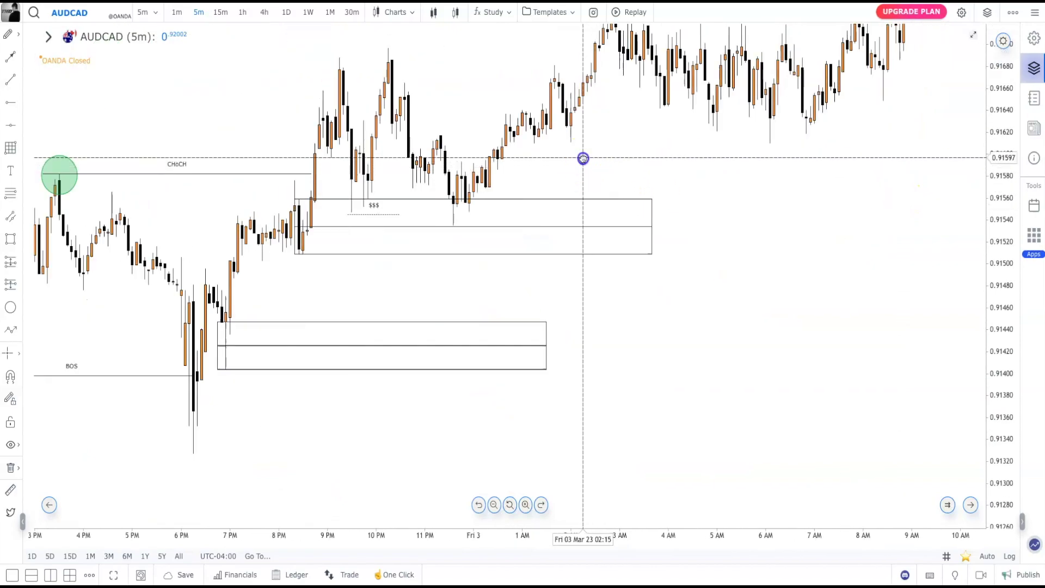
left_click_drag(582, 158, 676, 203)
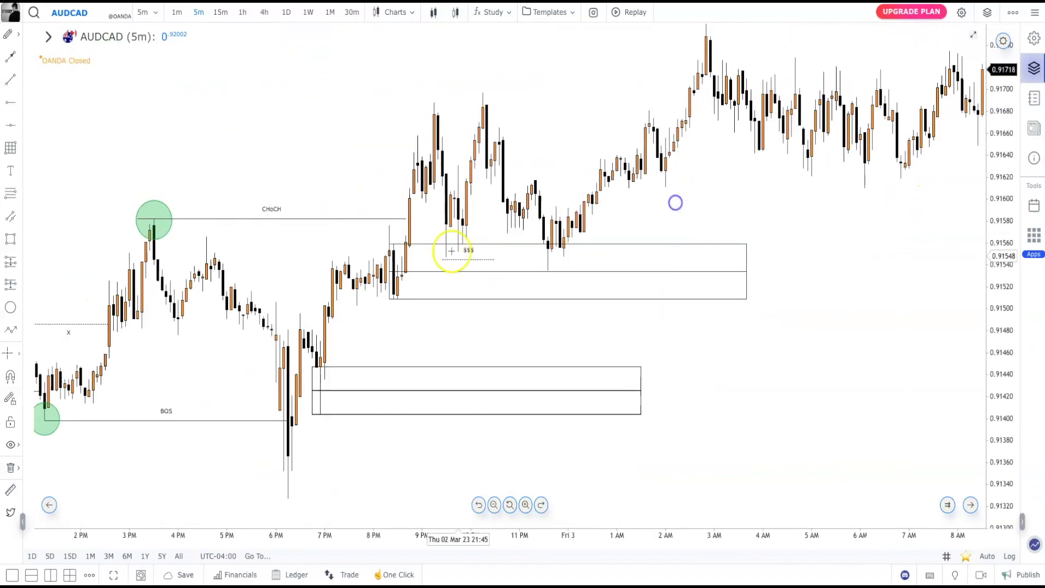
left_click(551, 274)
left_click(634, 206)
scroll(653, 214, "down", 5)
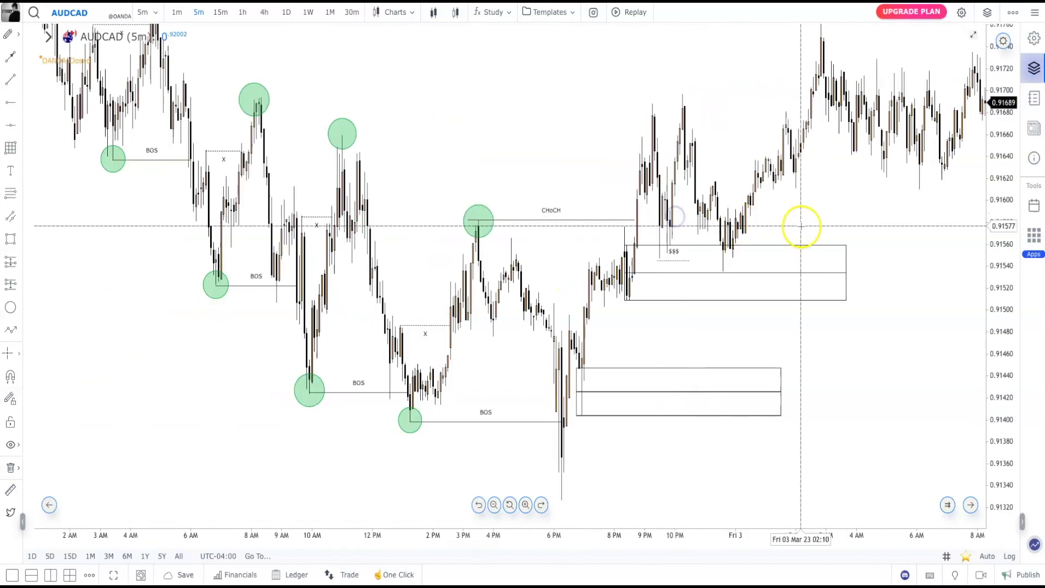
- Place a long position at the upper zone, with its stop near the zone's lower edge and its target near the recent highs
left_click_drag(801, 226, 710, 259)
left_click(12, 261)
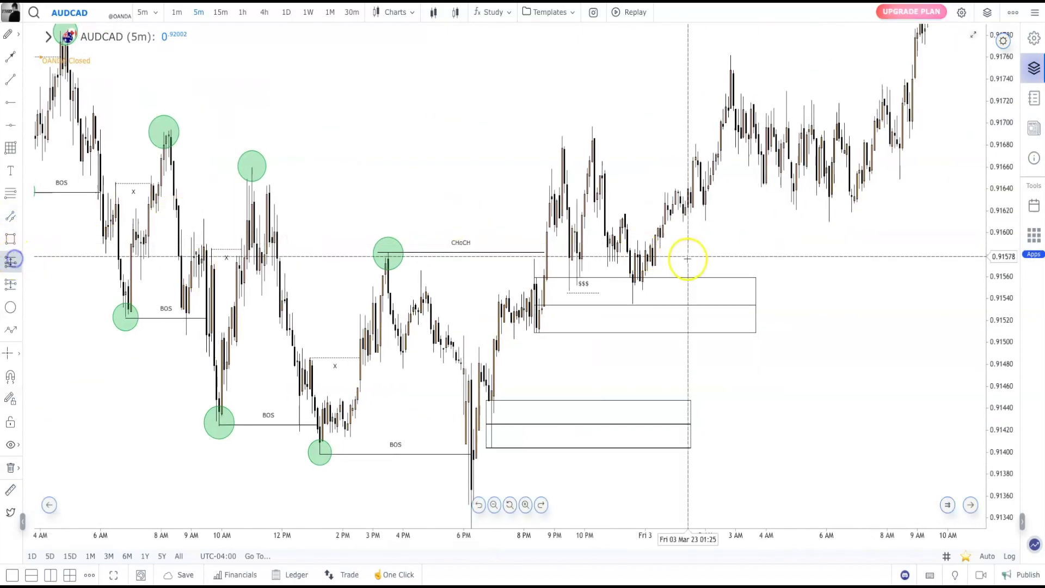
left_click(587, 278)
right_click(660, 282)
left_click_drag(587, 313, 586, 334)
mouse_move(593, 239)
left_mouse_down()
mouse_move(595, 135)
mouse_move(641, 124)
mouse_move(564, 135)
left_mouse_up()
- Refine the long position with entry on the zone's upper edge, stop at about 0.91508 and target at about 0.91696, starting near 23:20
mouse_move(657, 168)
left_mouse_down()
mouse_move(704, 158)
mouse_move(690, 163)
left_mouse_up()
left_click_drag(625, 129, 625, 126)
left_click_drag(625, 272, 625, 277)
left_click(814, 228)
left_click_drag(633, 327, 627, 332)
left_click(863, 273)
left_click(715, 256)
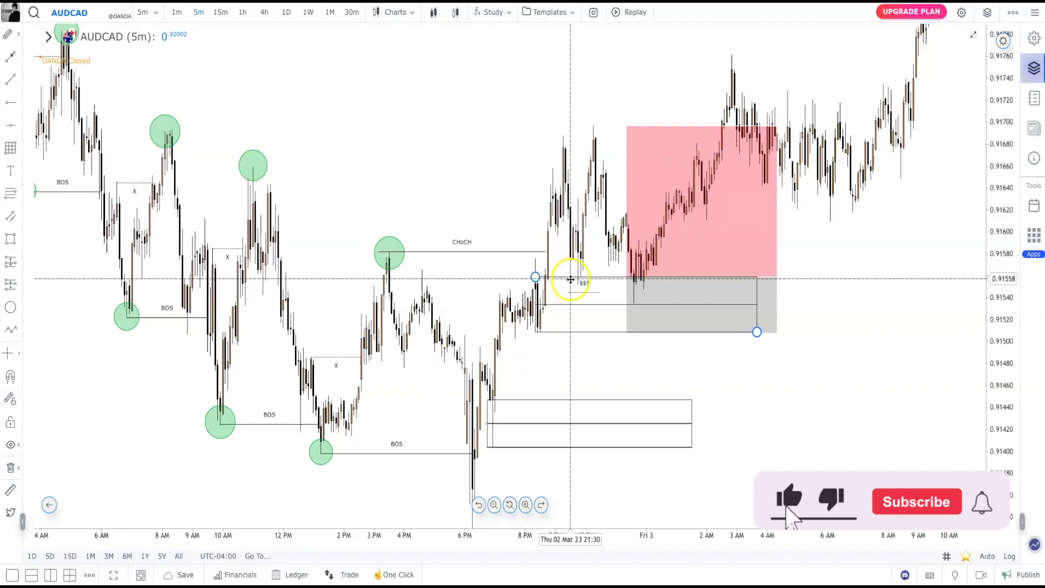
- Move the long position back to start at about 21:35 and lower its target to about 0.91688
left_click_drag(672, 259, 619, 259)
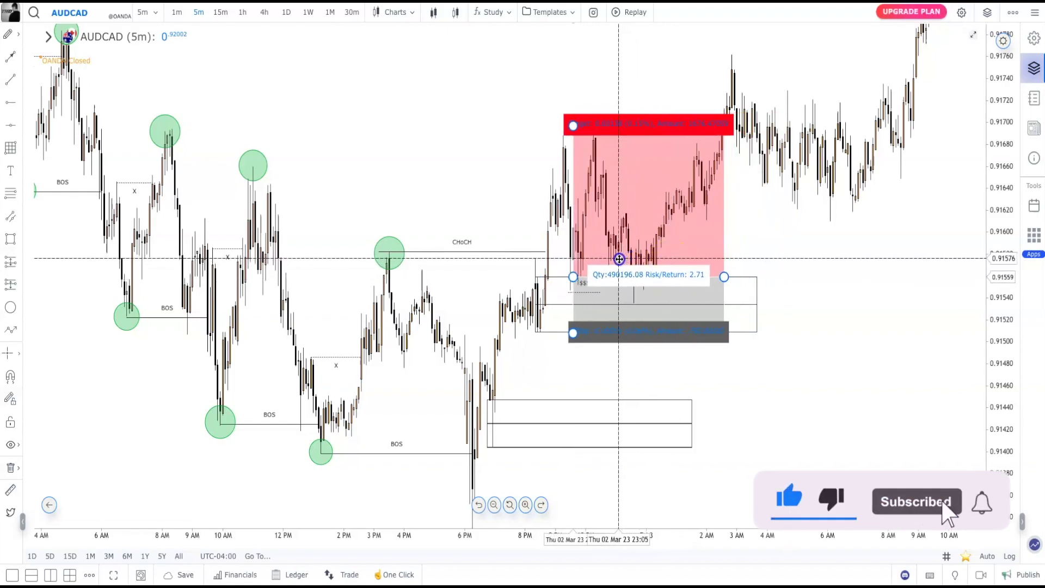
left_click_drag(573, 123, 574, 136)
left_click(793, 231)
left_click(651, 159)
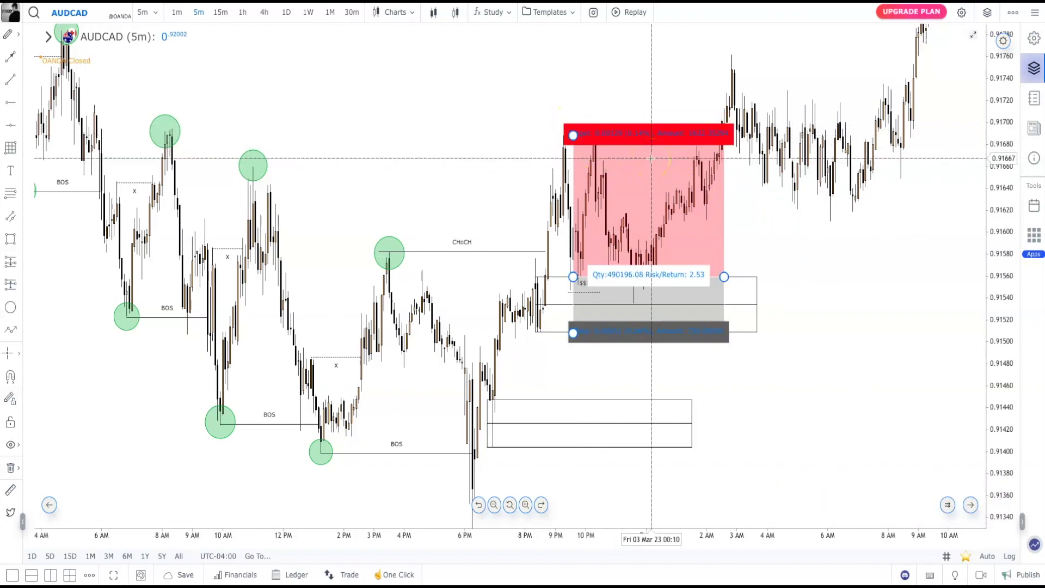
left_click(733, 234)
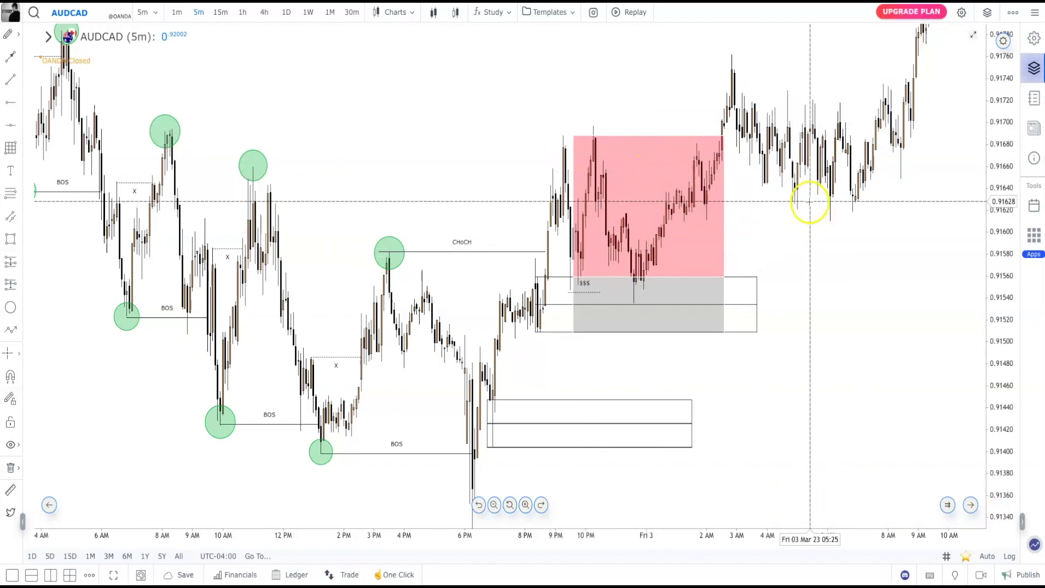
- Examine the marked structure from the bearish BOS sequence through the CHoCH to the long position and the price action after it
left_click_drag(889, 252, 761, 312)
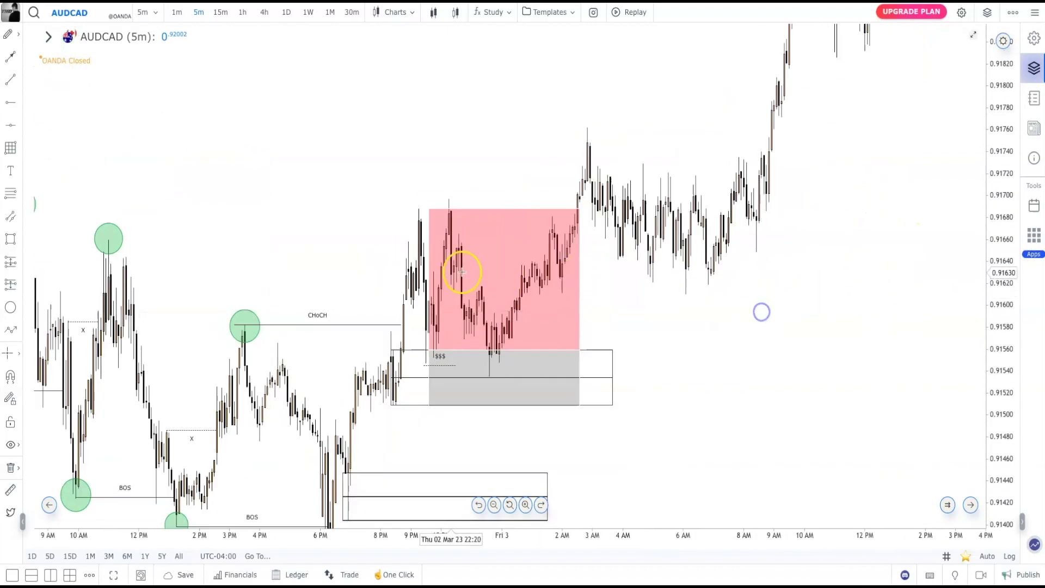
left_click_drag(845, 163, 532, 427)
left_click_drag(724, 259, 952, 114)
left_click_drag(493, 321, 844, 75)
left_click_drag(580, 81, 600, 105)
left_click_drag(1013, 128, 1012, 150)
left_click_drag(926, 296, 879, 310)
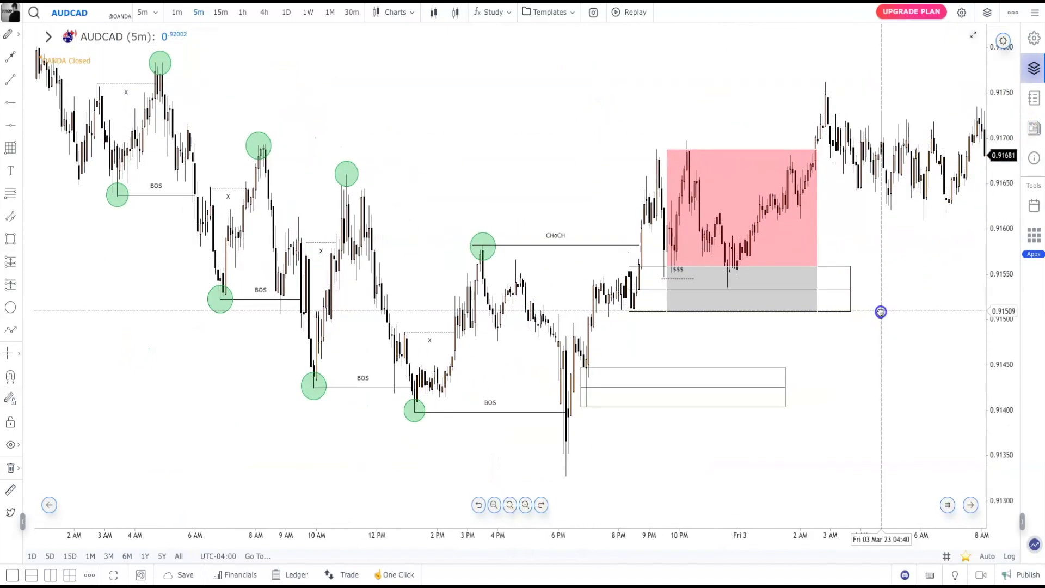
left_click_drag(448, 166, 528, 192)
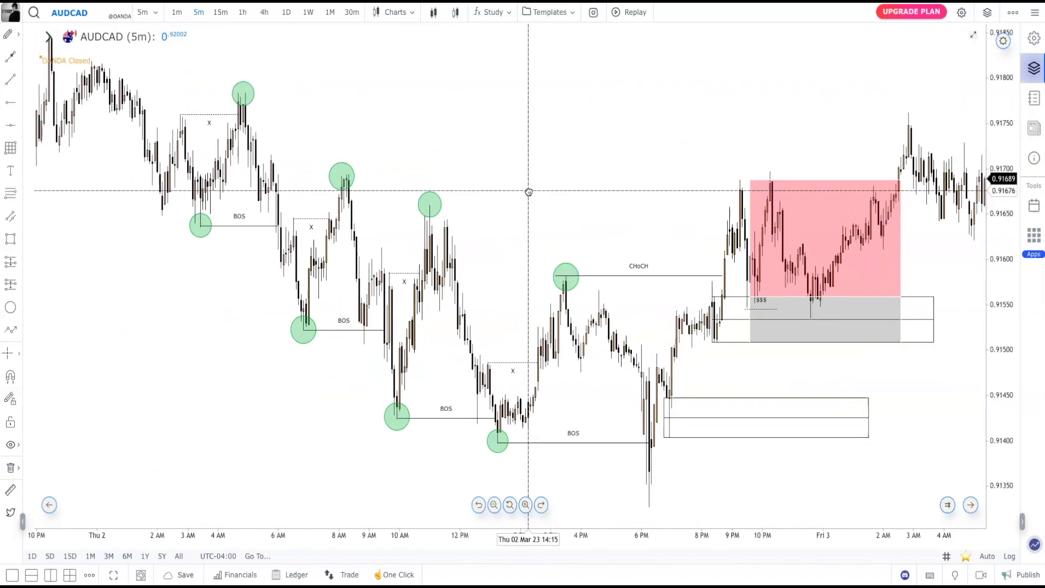
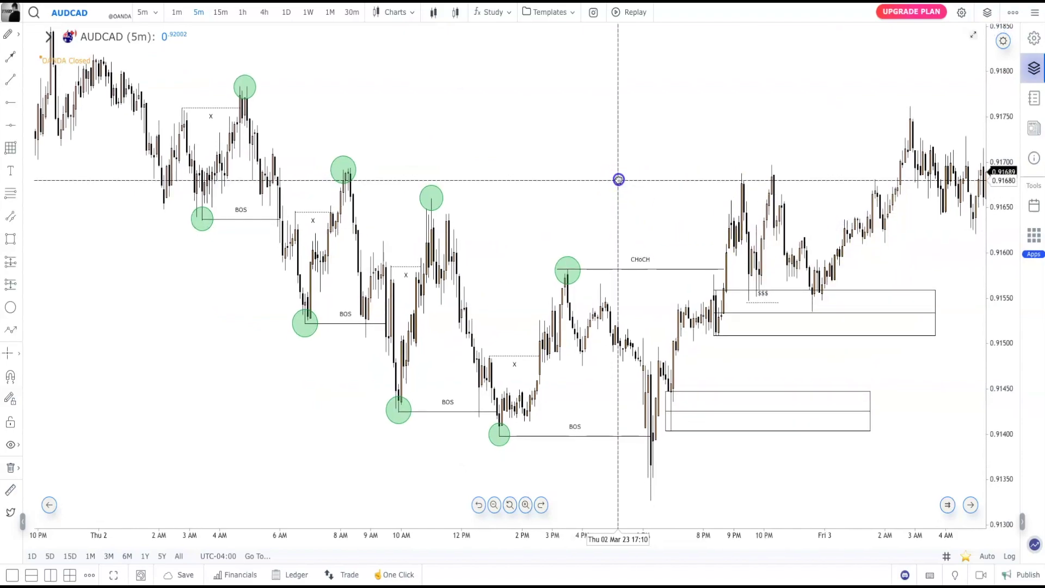
- Draw a supply zone below the first swing high, about 0.91718 to 0.91679, from 05:25 to 08:35
left_click(563, 266)
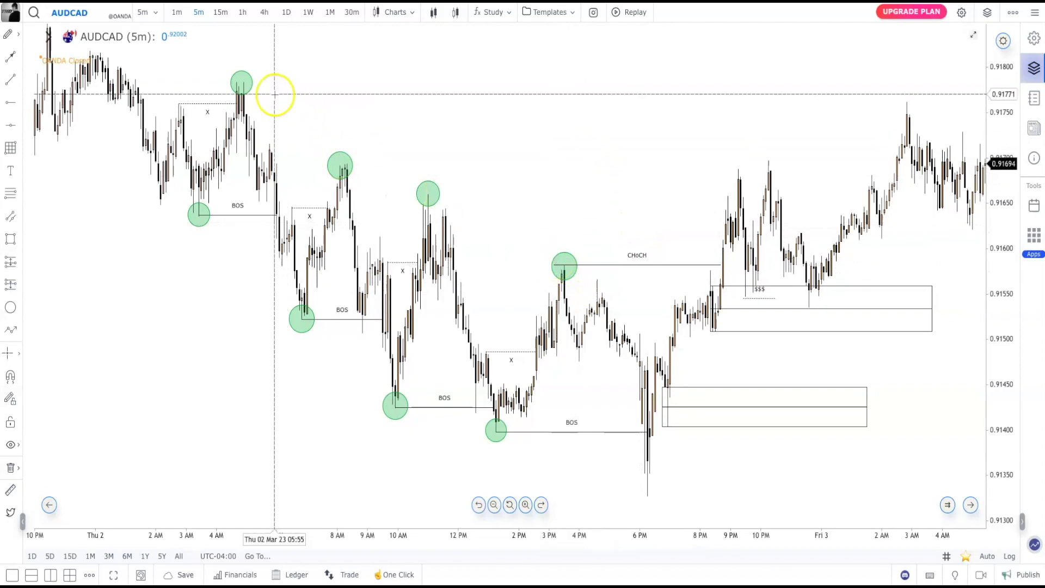
left_click(672, 232)
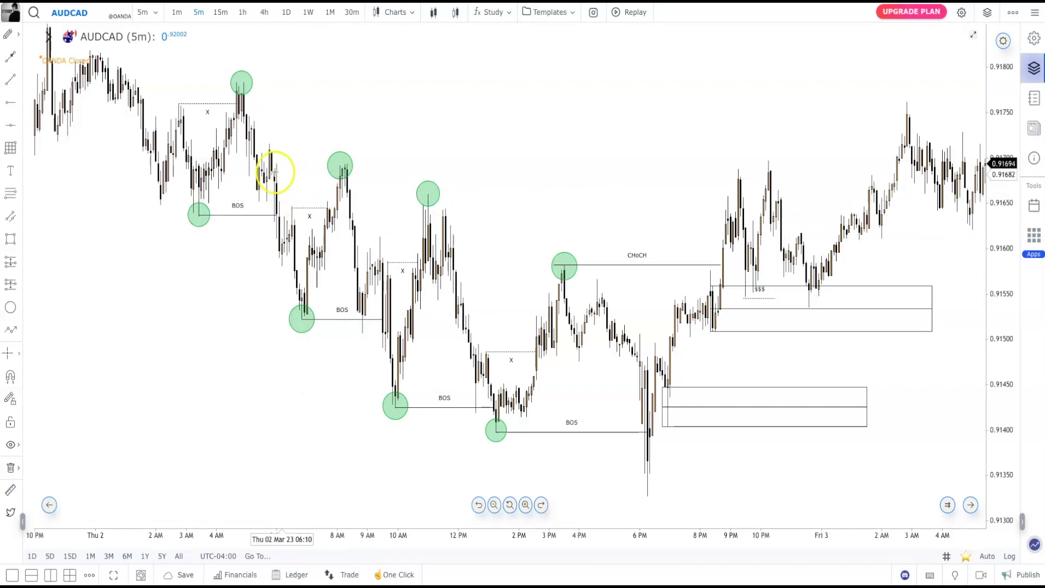
left_click(259, 142)
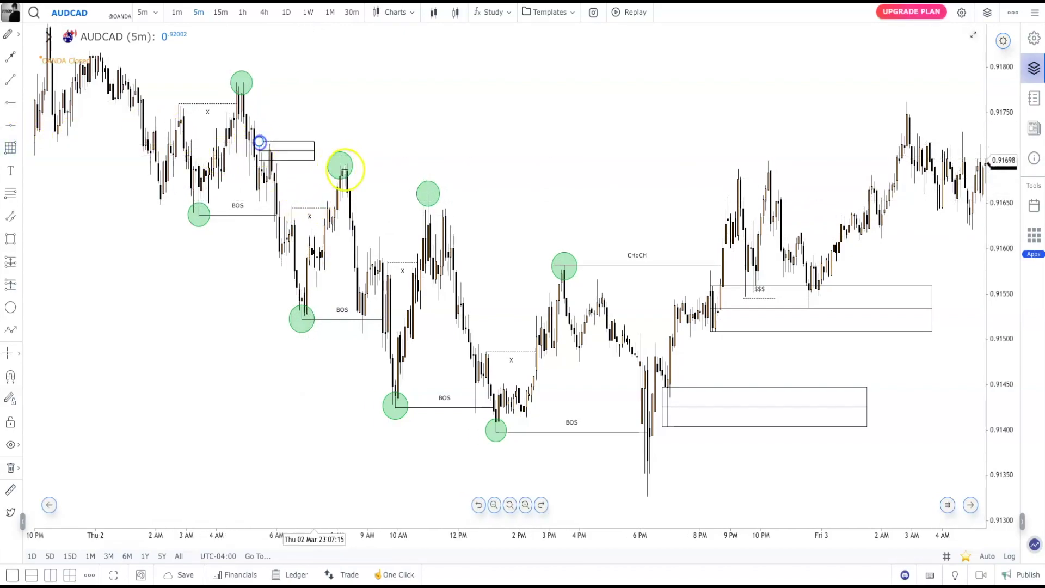
left_click(355, 177)
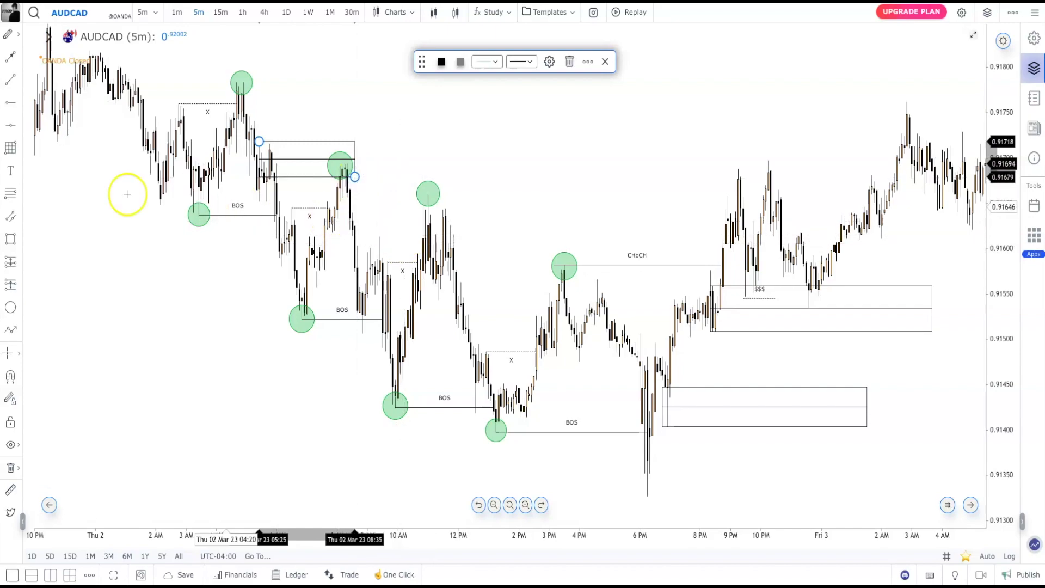
- Draw a second supply zone from the 08:00 swing high to 14:45, about 0.91695 to 0.91656
left_click(15, 150)
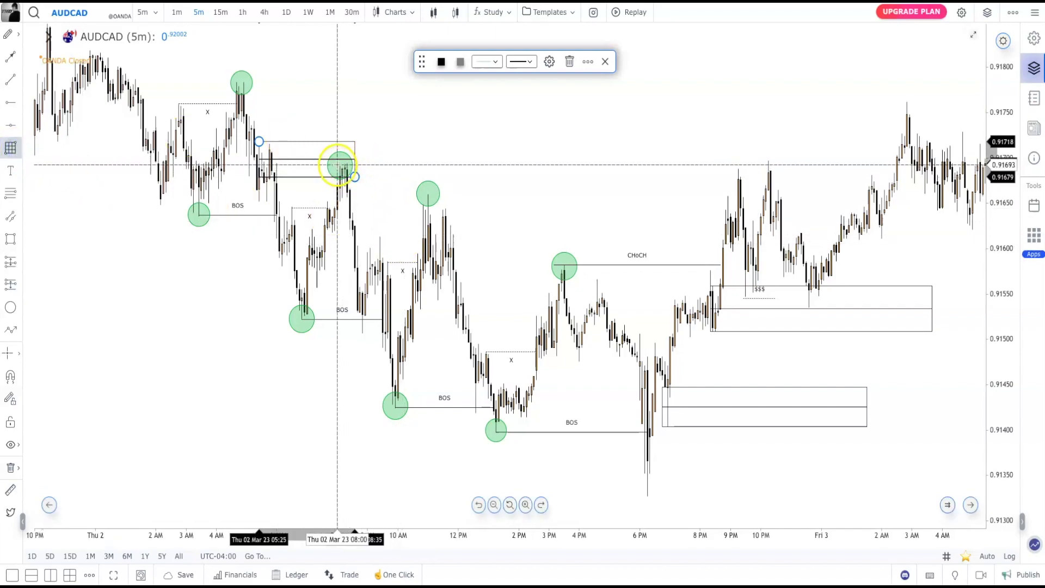
left_click(338, 163)
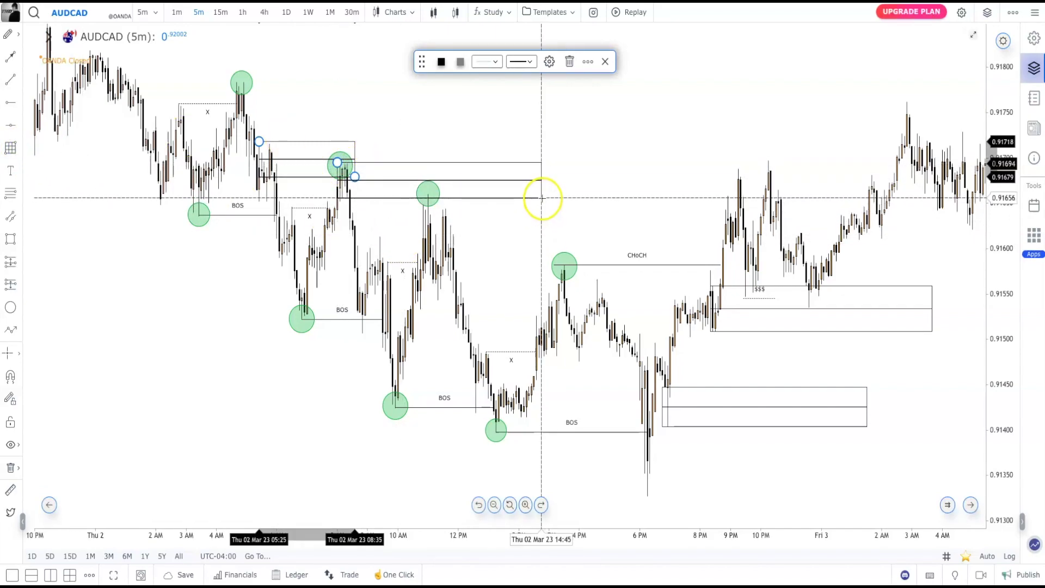
left_click(541, 198)
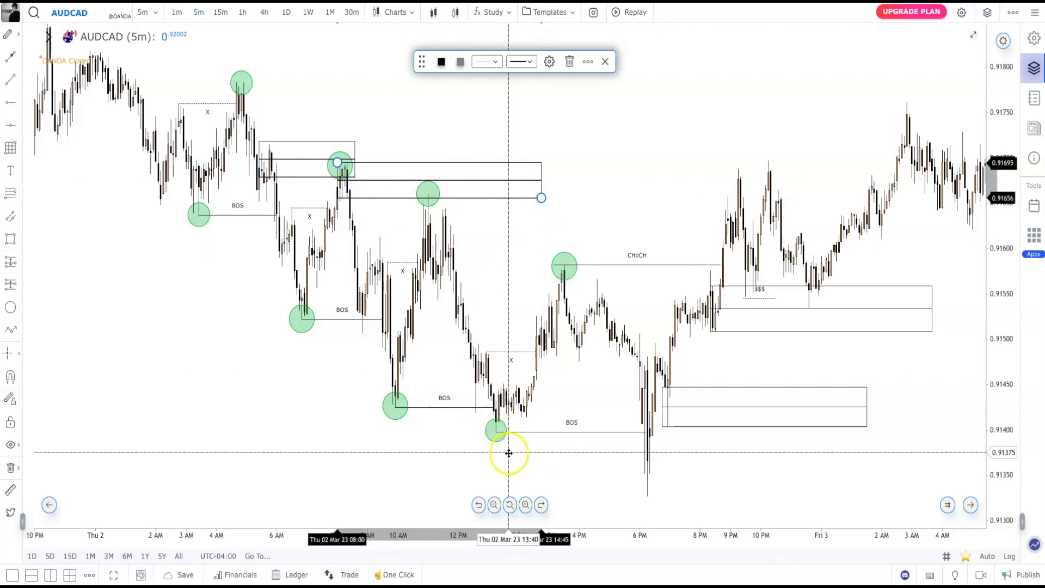
- Draw a third supply zone after the third swing high, about 0.91626 to 0.91566, from 11:20 to 18:10
left_click(10, 147)
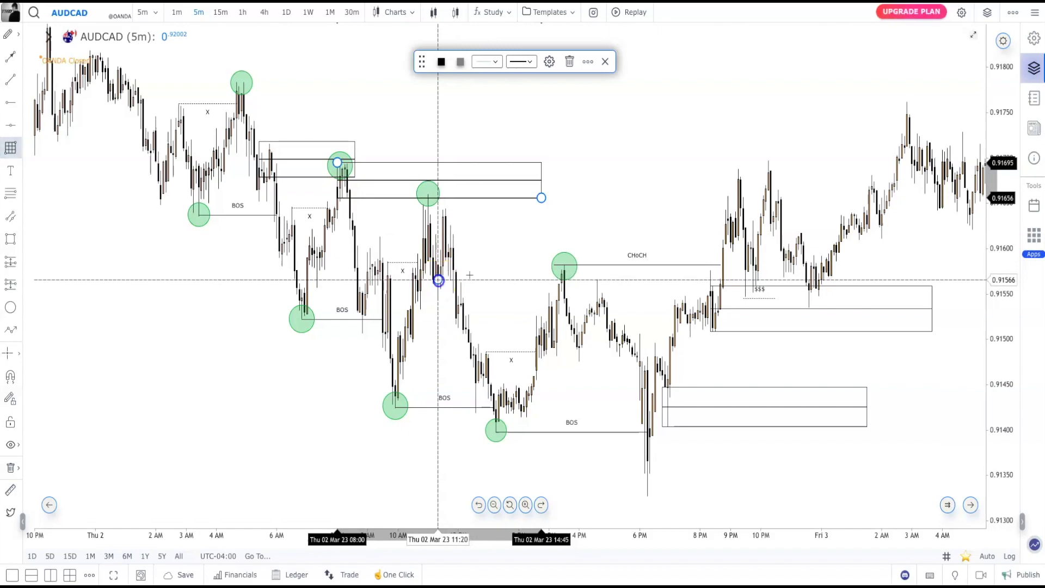
left_click(438, 280)
left_click(645, 226)
right_click(616, 197)
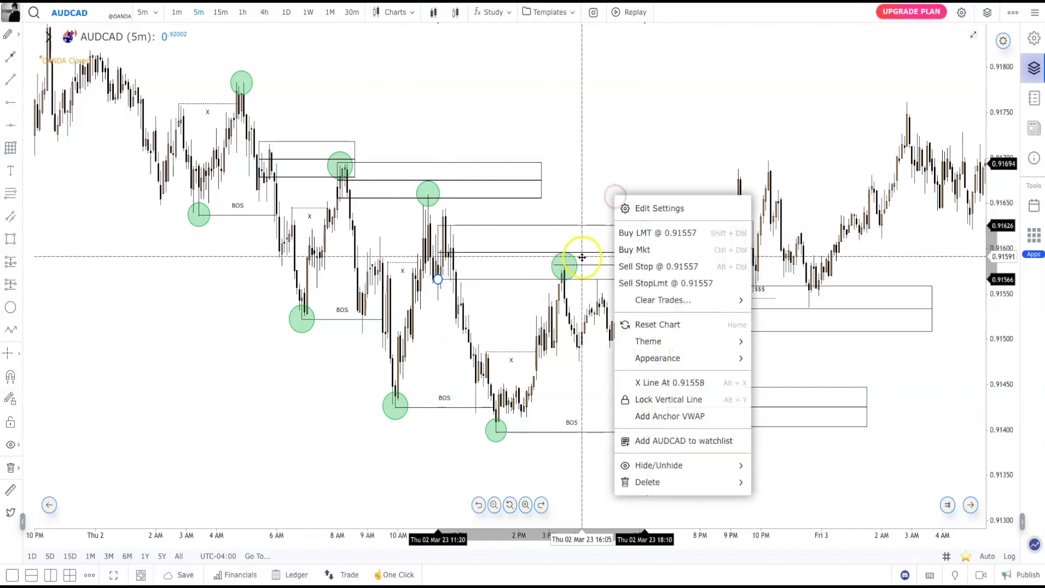
left_click(579, 150)
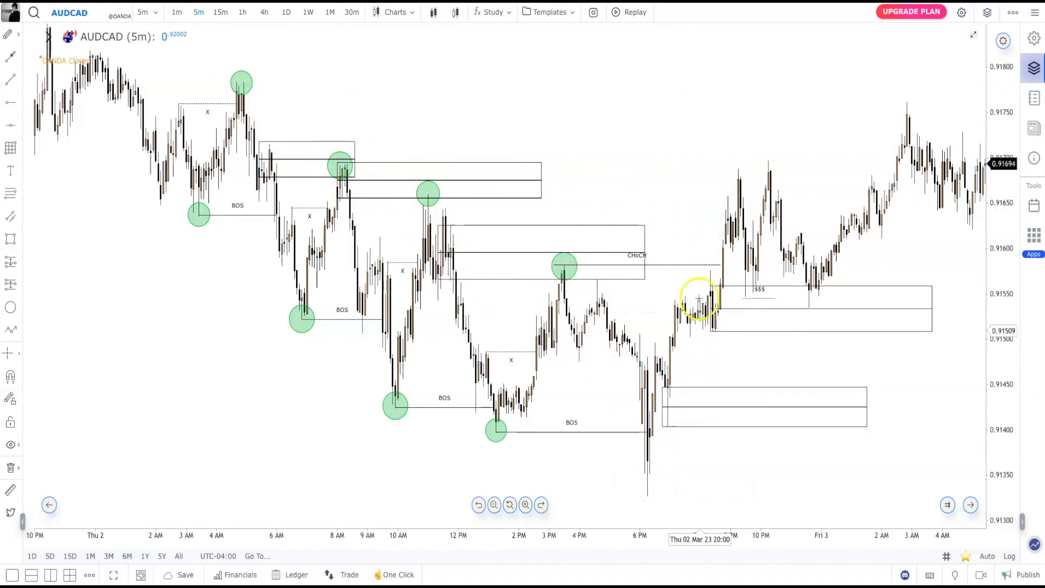
- Delete the three supply zones drawn along the bearish BOS sequence
left_click(644, 225)
left_click_drag(644, 225, 643, 228)
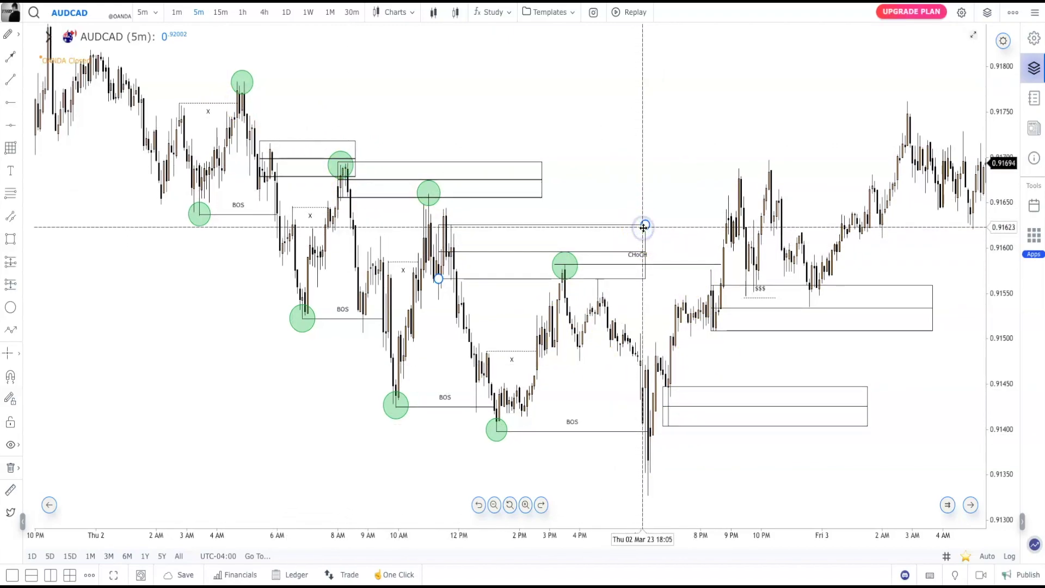
left_click(541, 163)
key("Delete")
left_click(637, 223)
key("Delete")
left_click(355, 143)
key("Delete")
left_click_drag(499, 139, 505, 142)
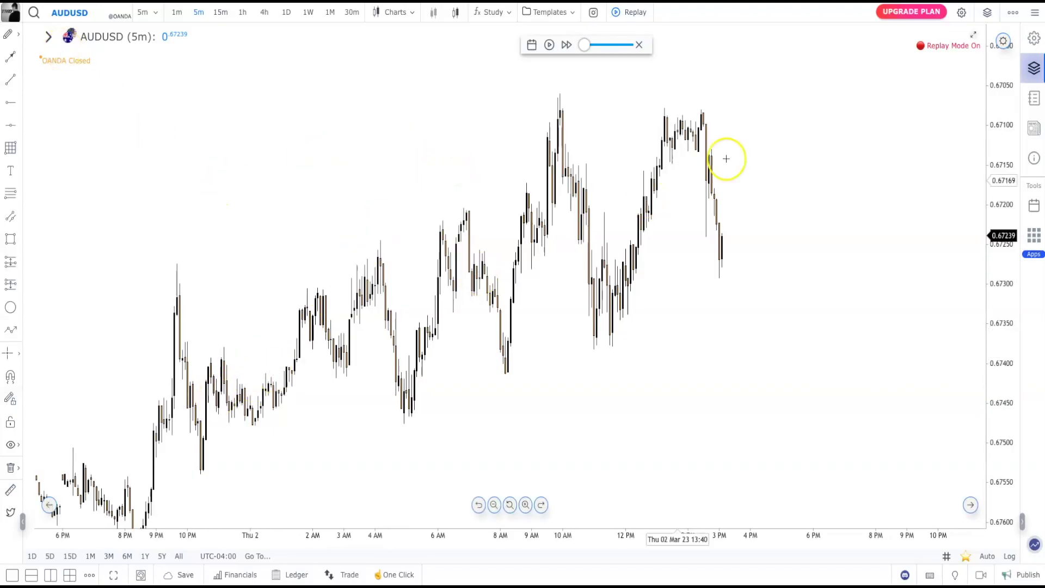
- On the AUDUSD chart, draw a horizontal line at 0.67274 from the 21:40 swing high to 04:05
left_click_drag(709, 185, 766, 167)
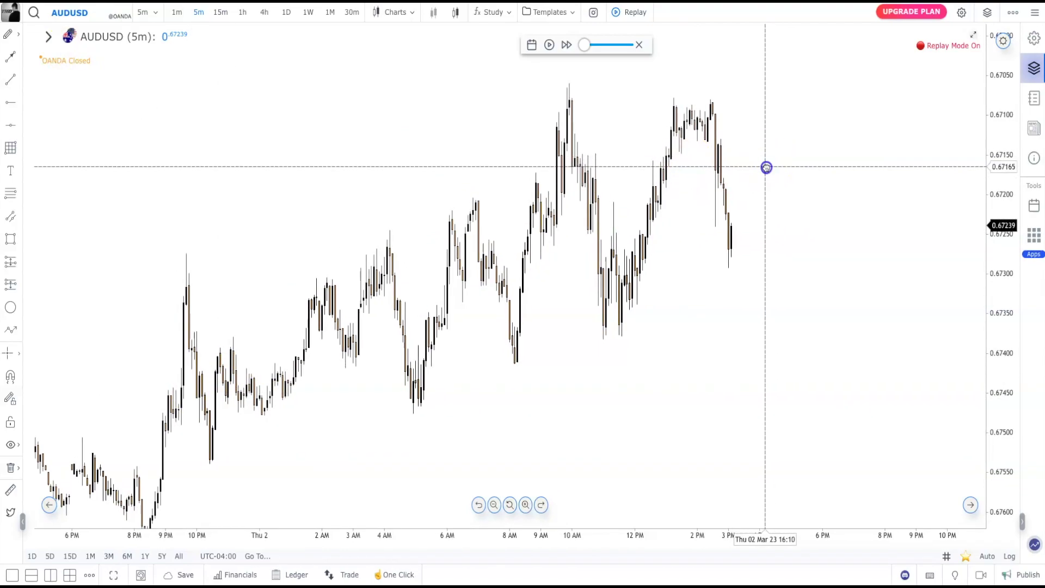
left_click_drag(233, 420, 426, 327)
left_click_drag(798, 175, 565, 278)
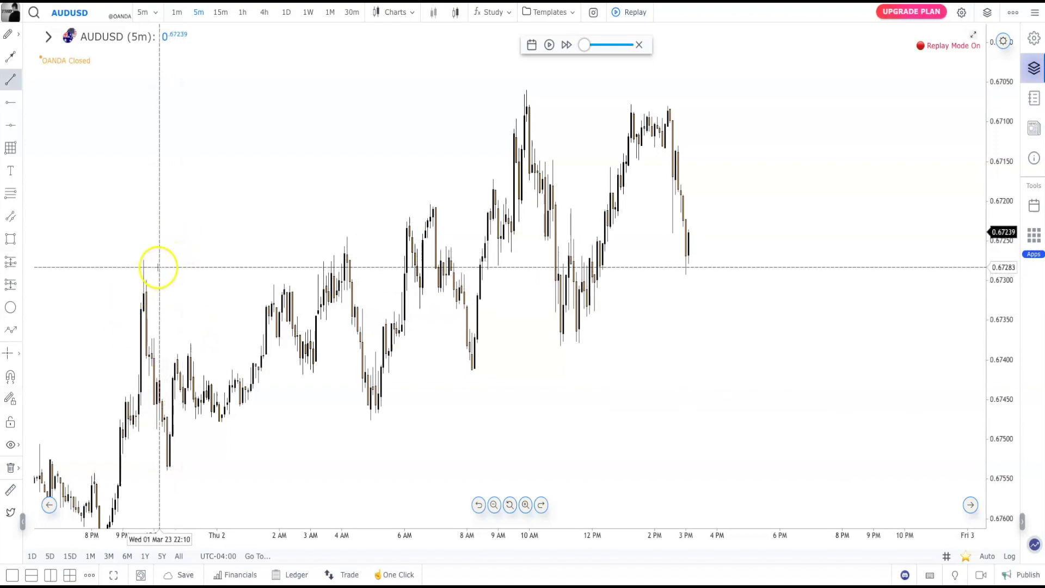
left_click(143, 260)
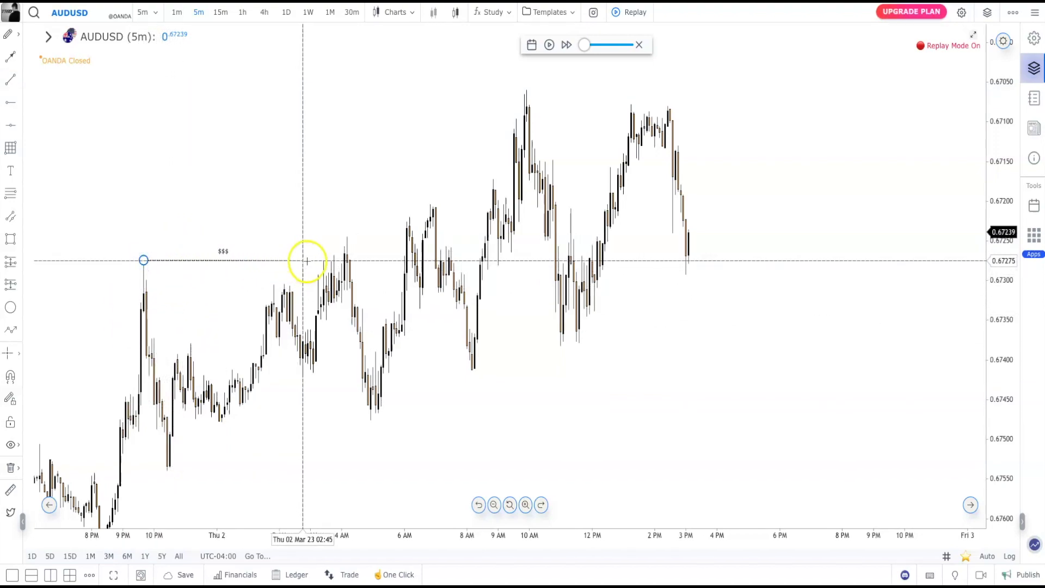
left_click(344, 260)
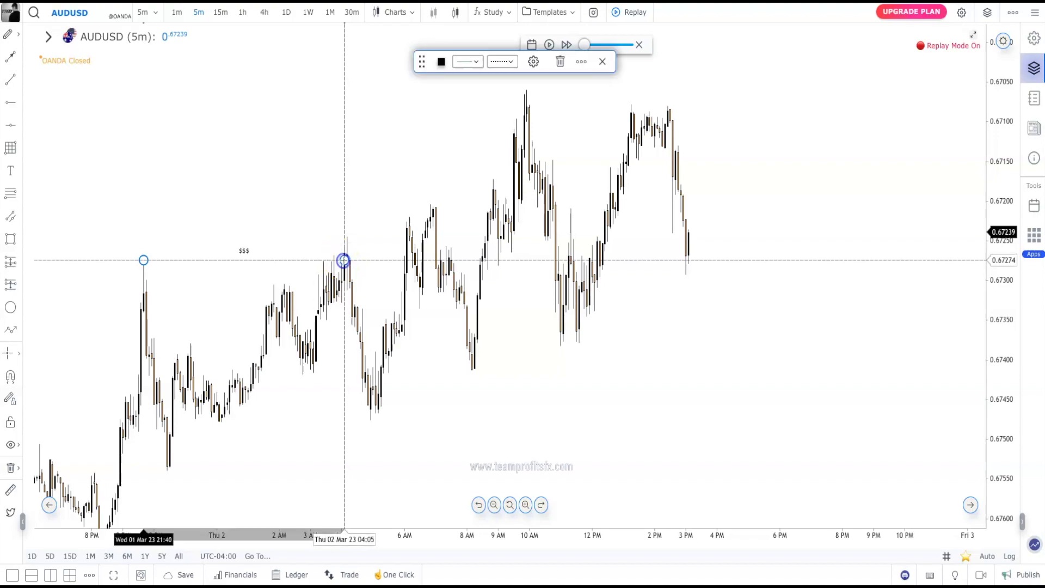
right_click(263, 182)
left_click(262, 140)
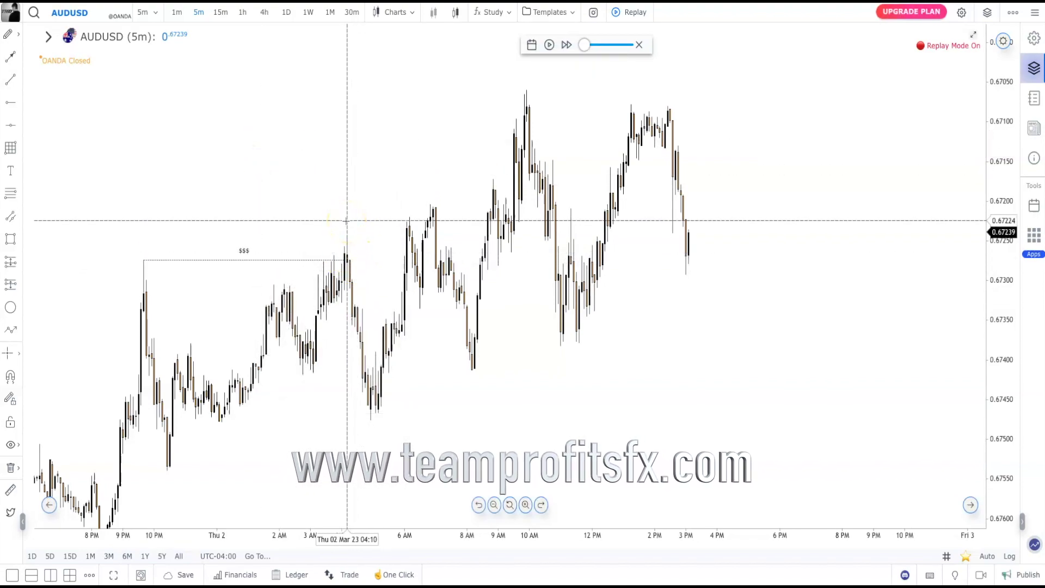
left_click(361, 191)
left_click(330, 304)
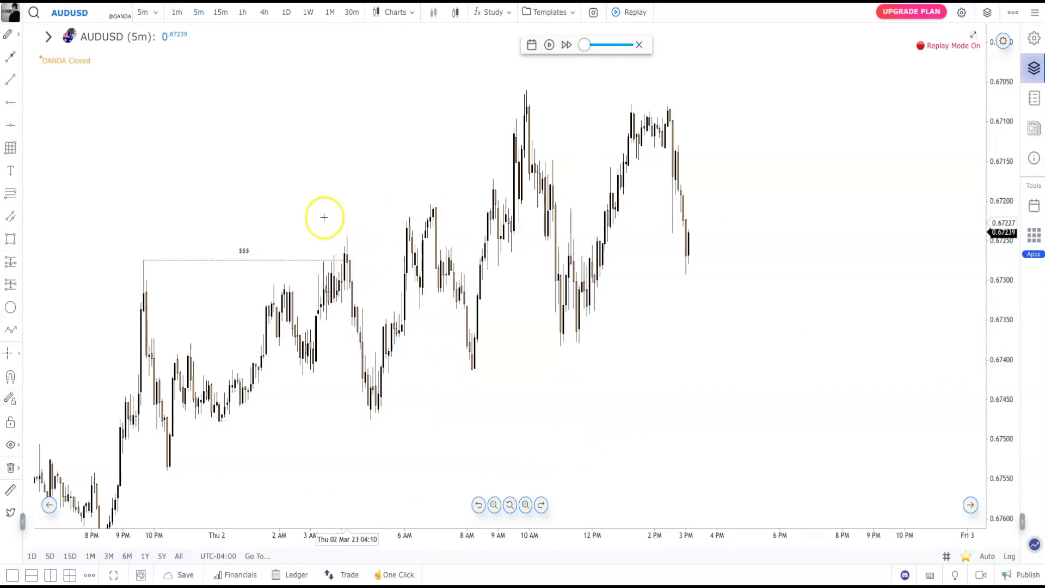
left_click(344, 261)
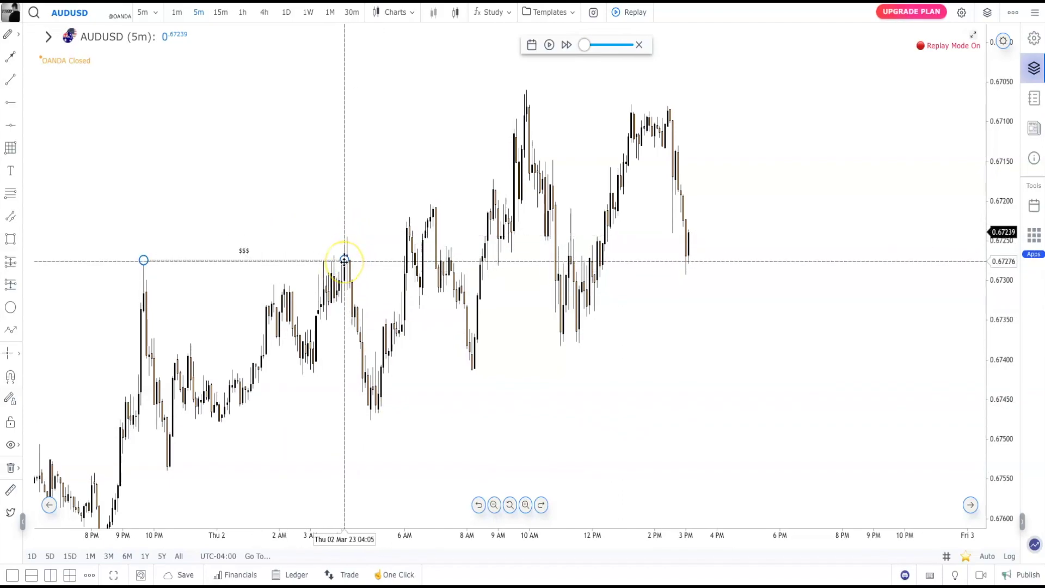
left_click(181, 212)
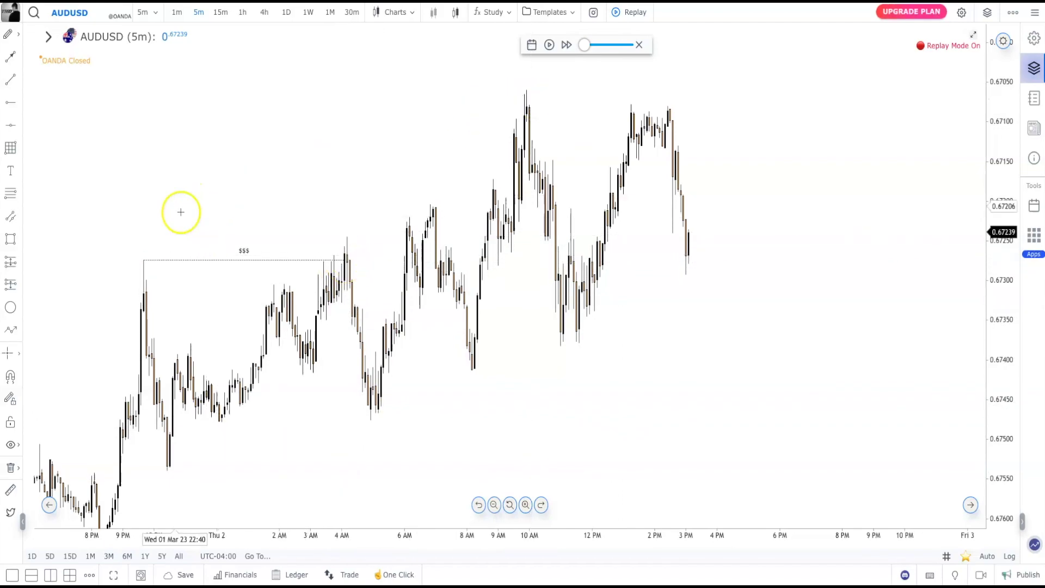
- Draw a line at 0.67491 along the small pullback low, ending at 22:20, and apply the Inducement preset
left_click(11, 79)
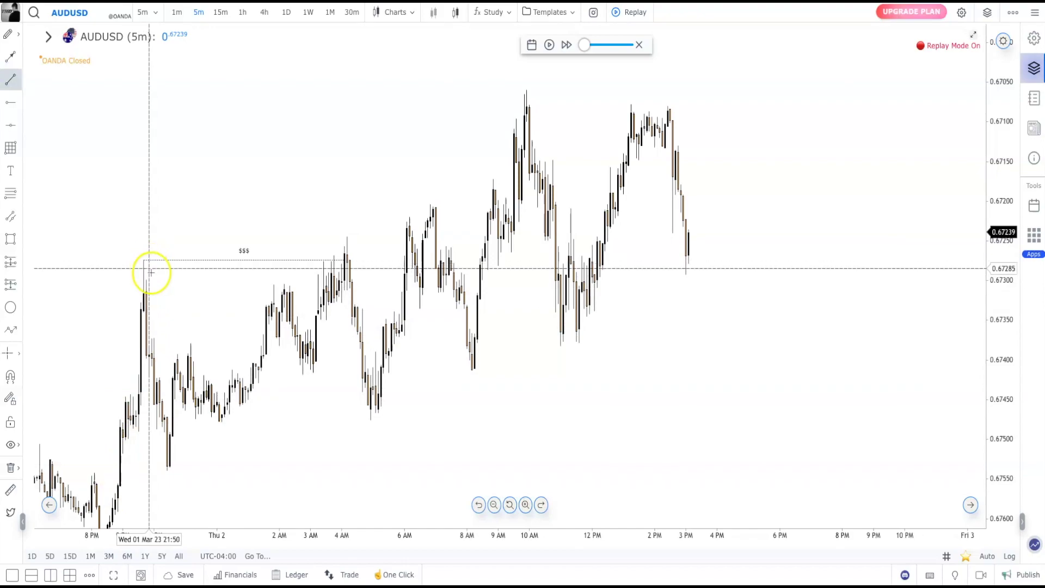
left_click(165, 431)
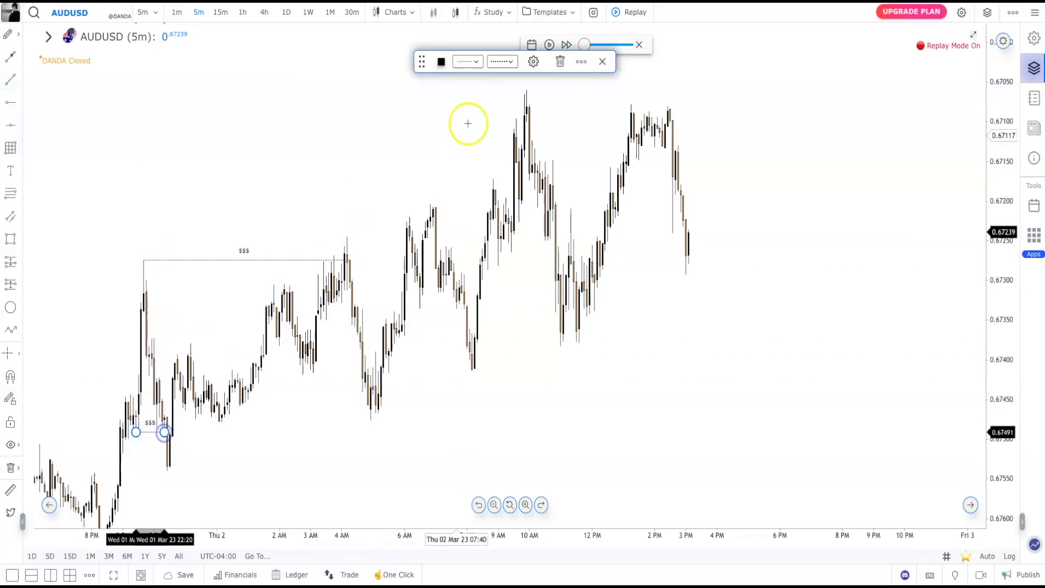
left_click(530, 61)
left_click(496, 93)
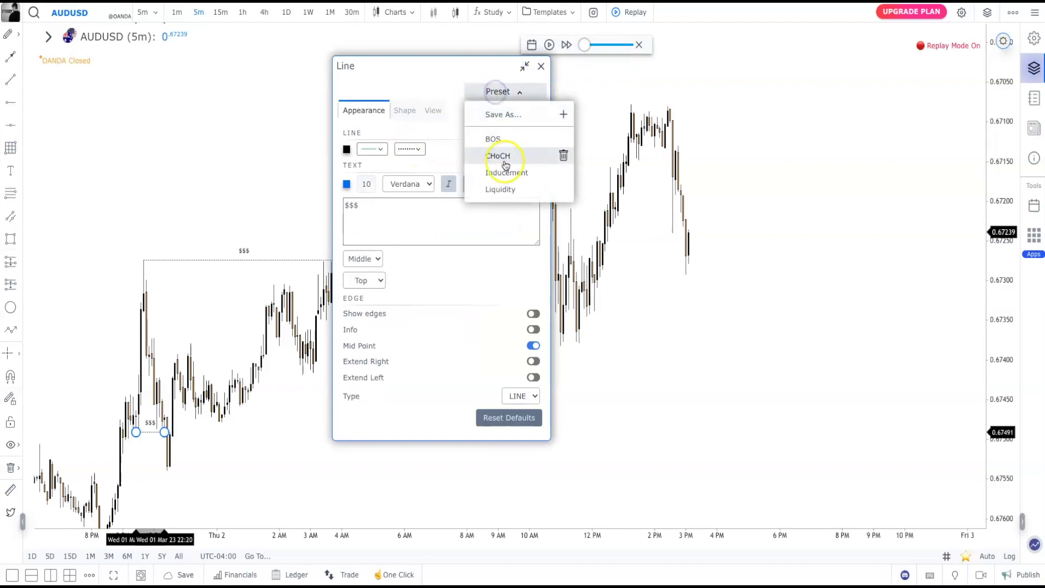
left_click(540, 66)
right_click(581, 167)
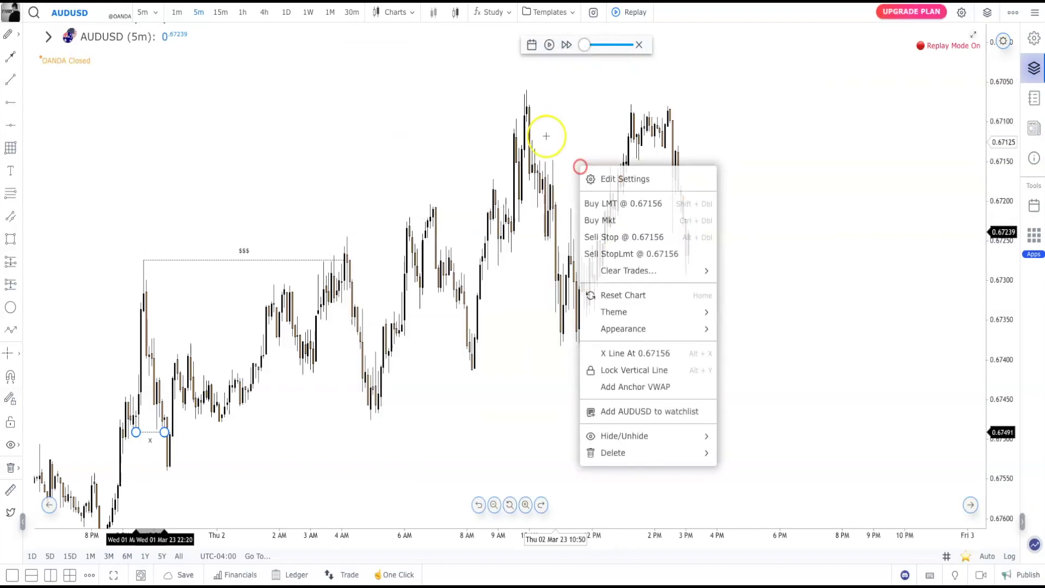
left_click(455, 142)
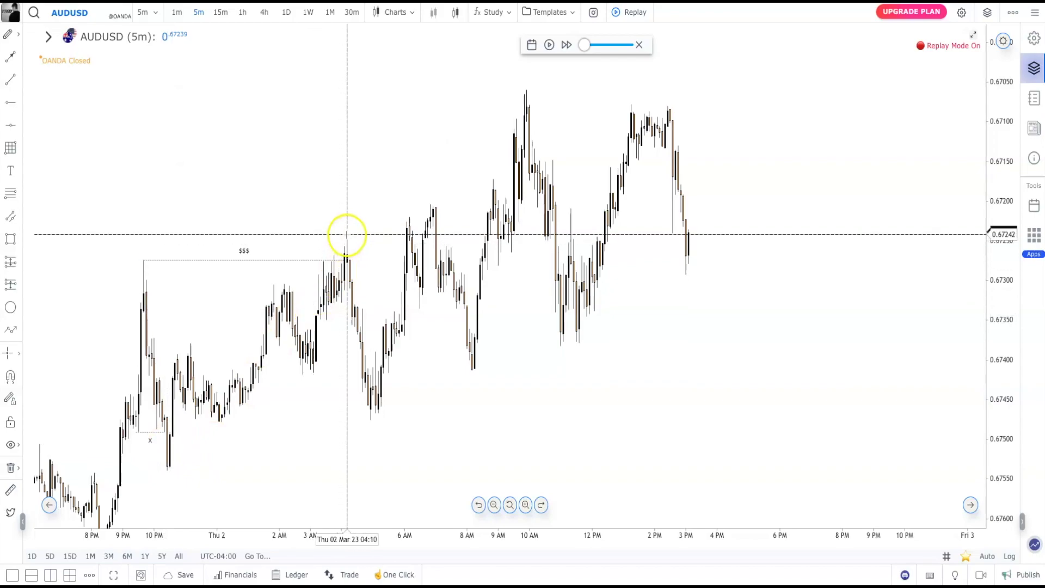
- Apply the BOS preset to the line at the 21:40 swing high and extend its end slightly past the breaking candle
left_click(260, 259)
left_click(562, 62)
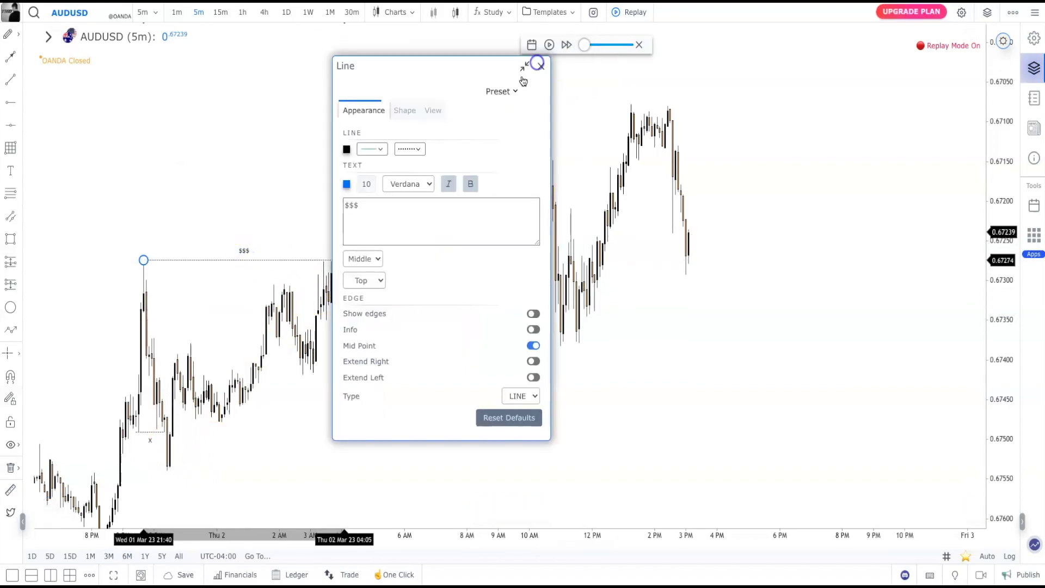
left_click(496, 91)
left_click(504, 140)
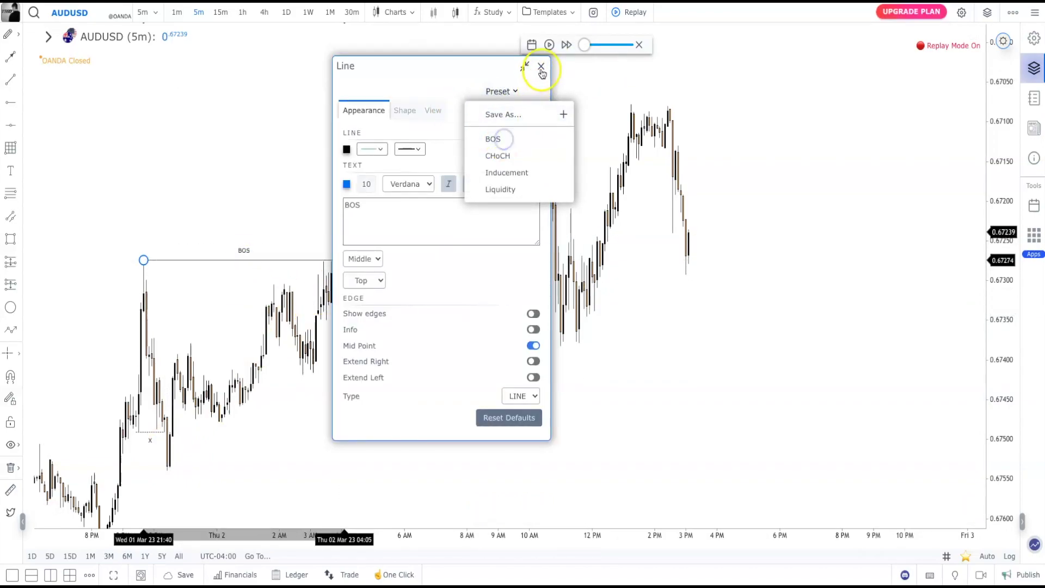
left_click(541, 66)
left_click(441, 361)
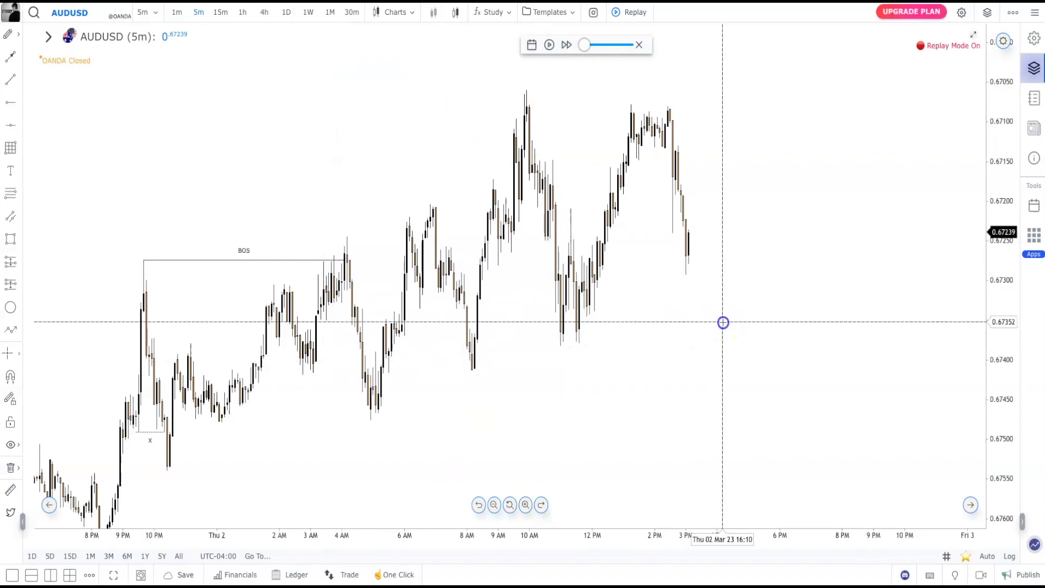
left_click(345, 260)
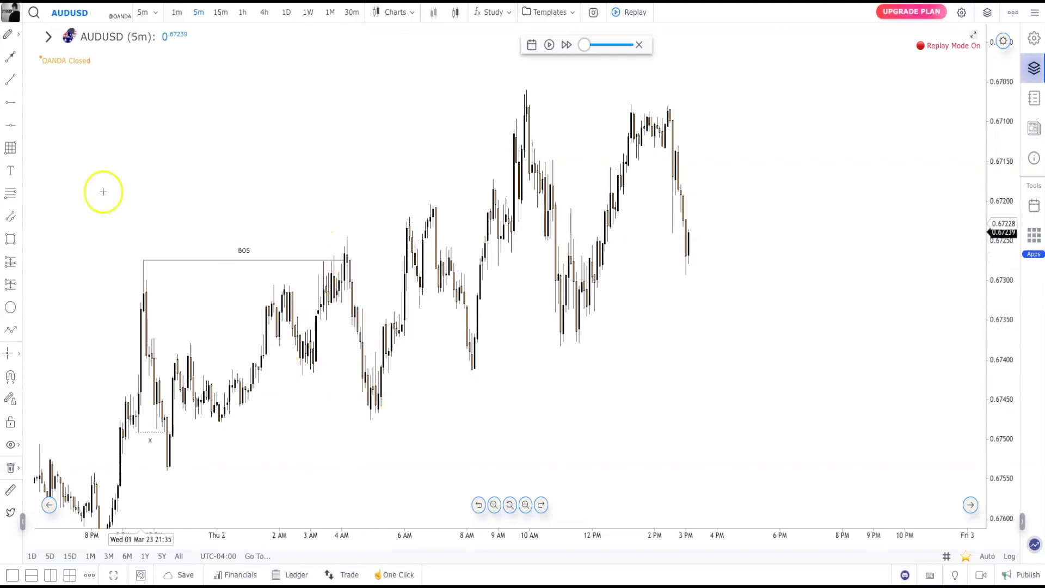
- Draw a line at 0.67418 along the pullback low from 02:45 to 04:35 and apply the Inducement preset
left_click(9, 80)
left_click(302, 375)
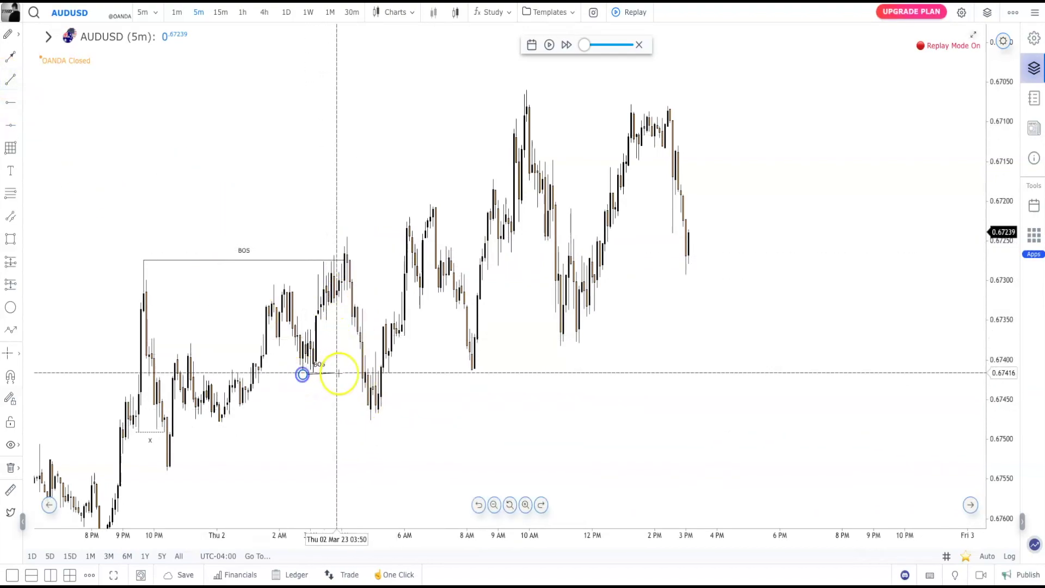
left_click(361, 374)
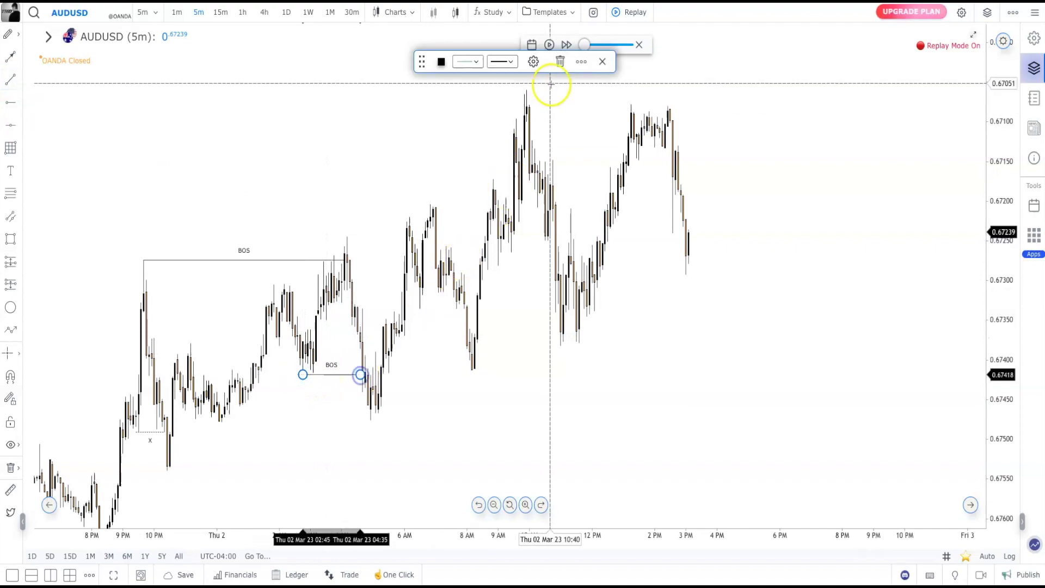
left_click(532, 61)
left_click(509, 92)
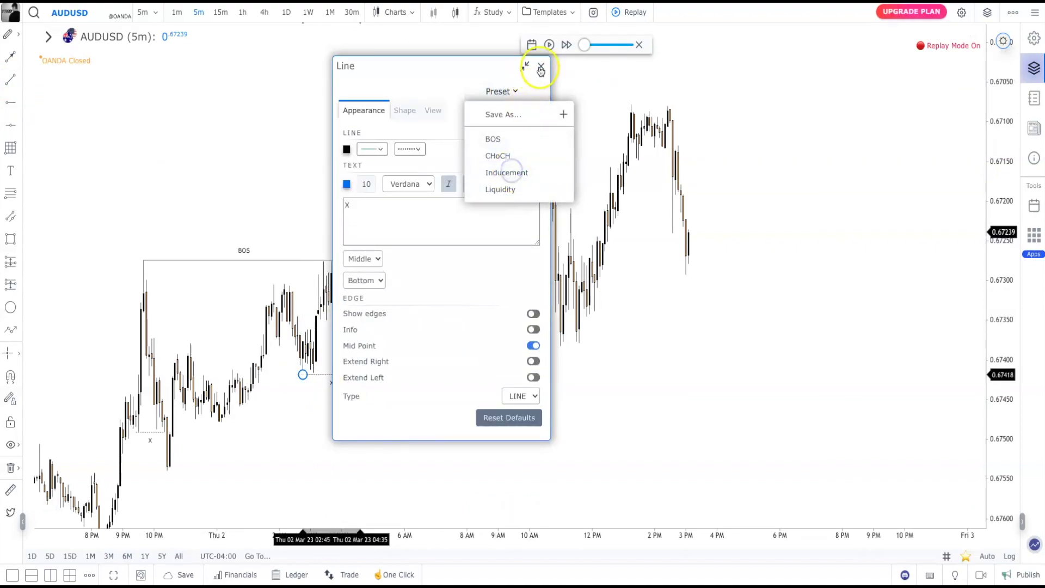
left_click(541, 68)
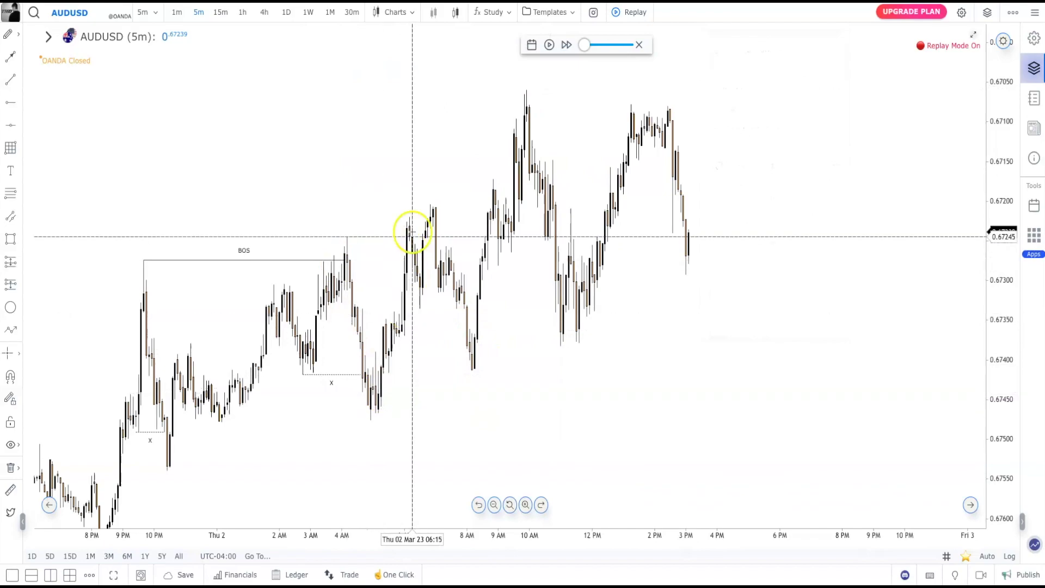
- Draw a horizontal line at 0.67245 from the 04:10 swing high to 06:05 and apply the BOS preset
left_click(346, 237)
left_click(406, 237)
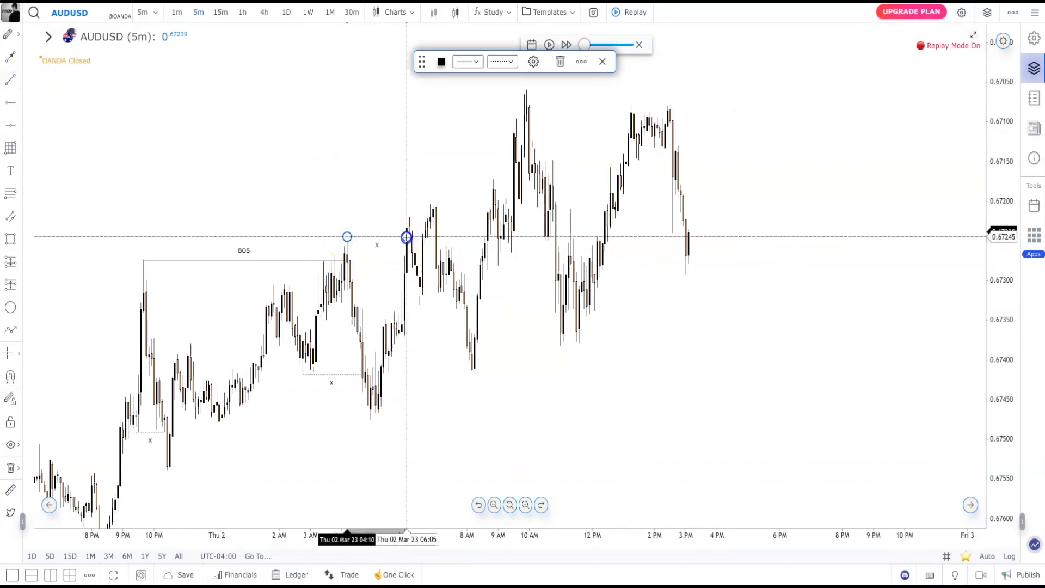
right_click(518, 130)
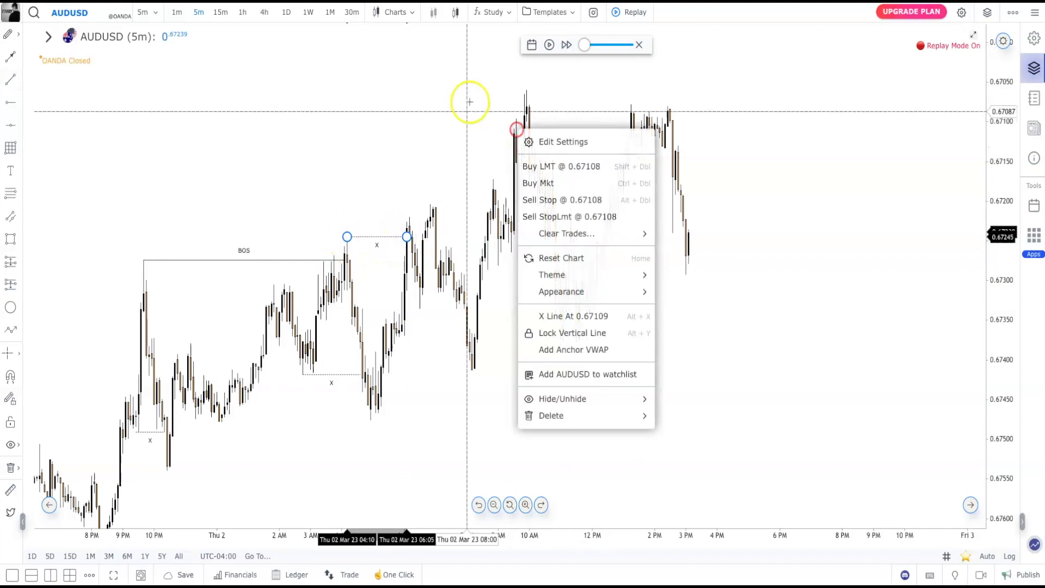
left_click(397, 237)
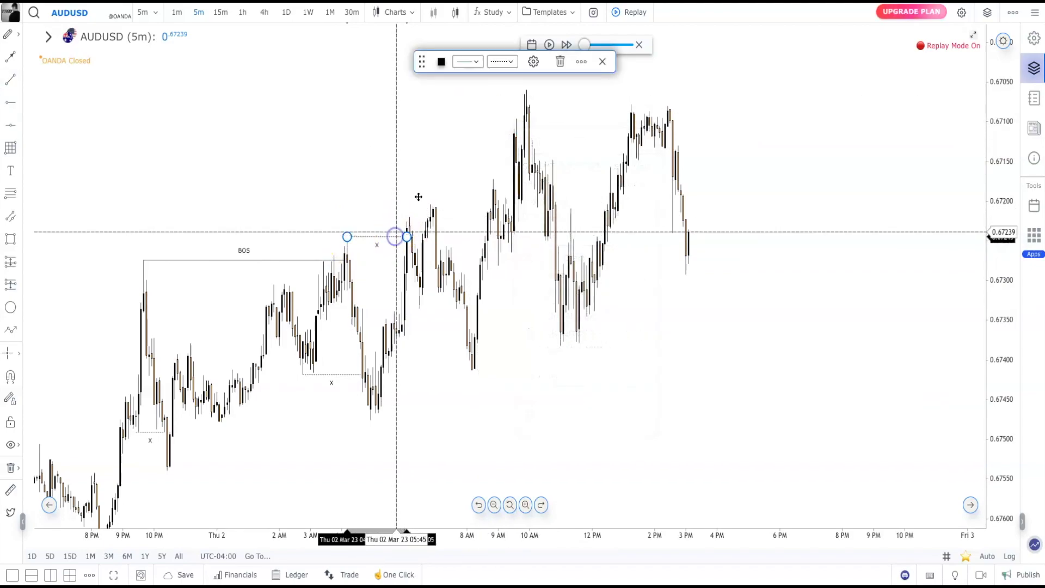
left_click(534, 62)
left_click(498, 92)
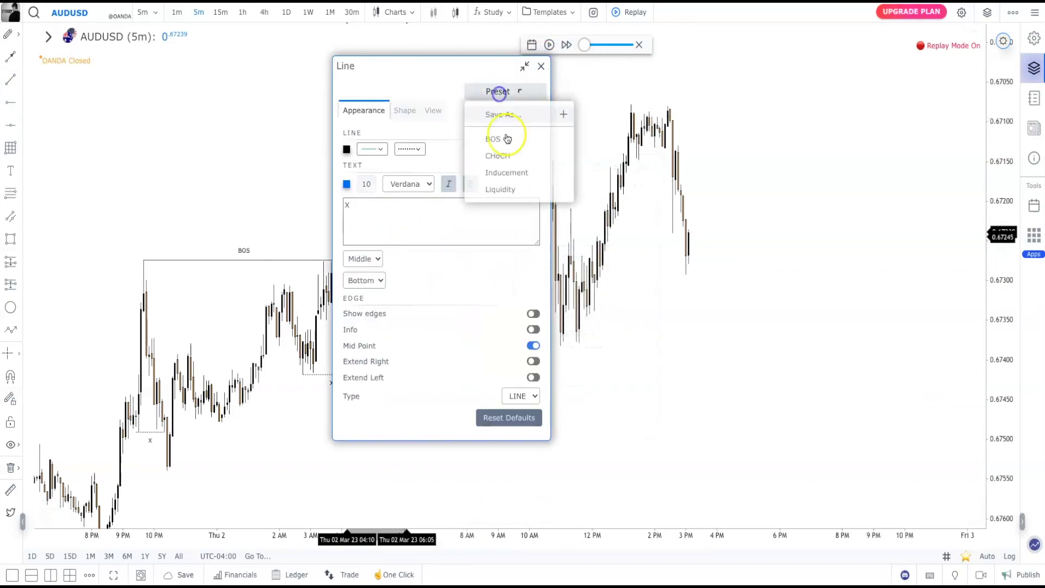
left_click(542, 66)
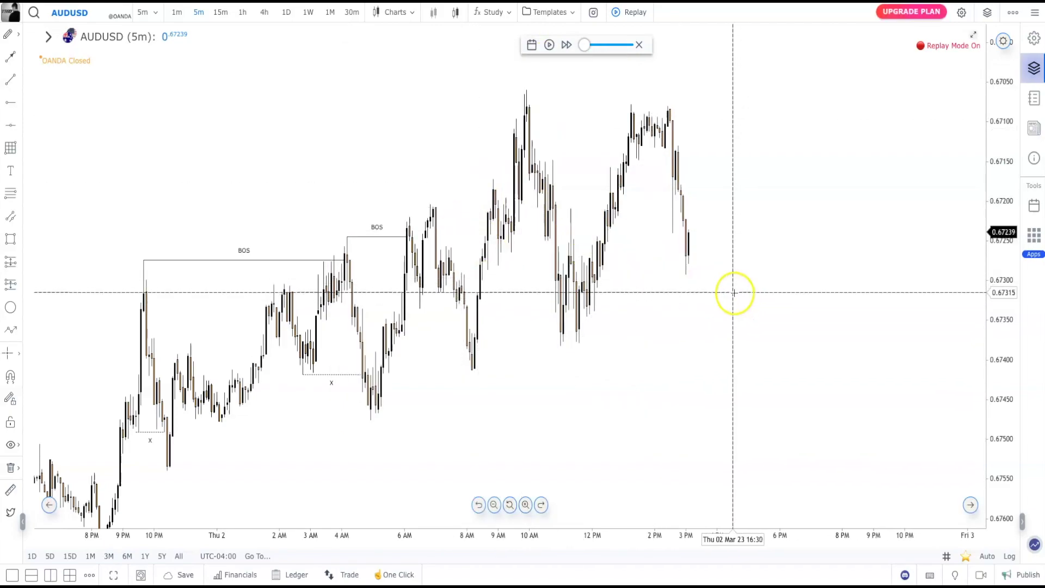
- Start a path at the swing low just after 5 AM and trace the zigzag swings up to the 06:10 high at 0.67220
left_click_drag(716, 329, 711, 329)
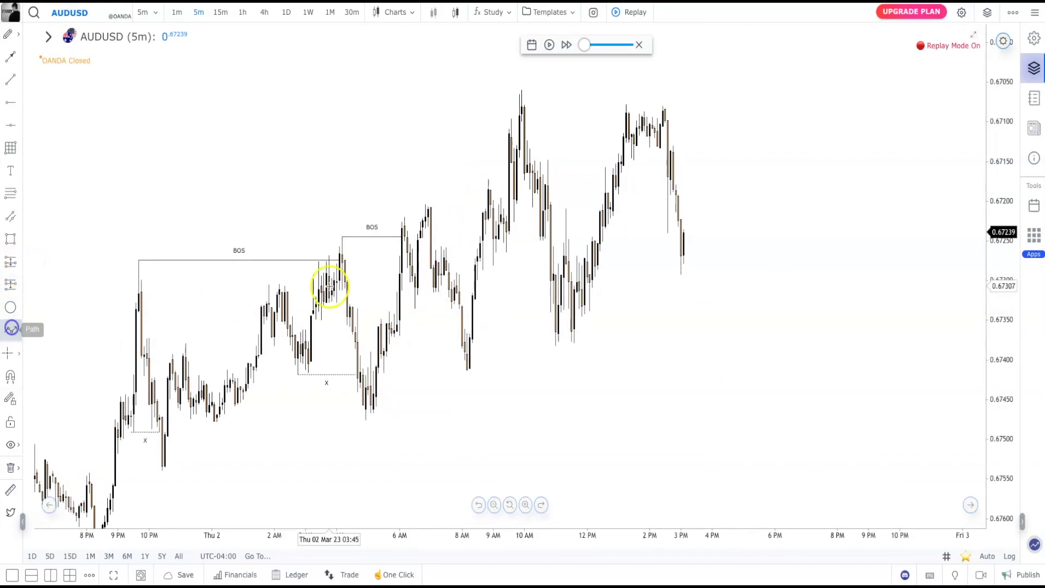
left_click(370, 410)
left_click(378, 316)
left_click(389, 311)
left_click(397, 341)
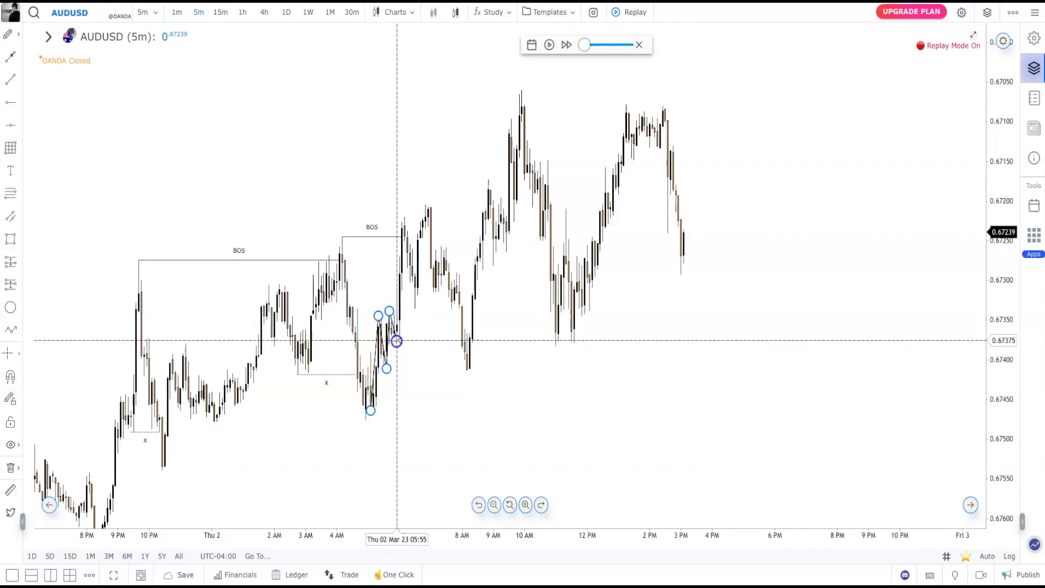
left_click(405, 219)
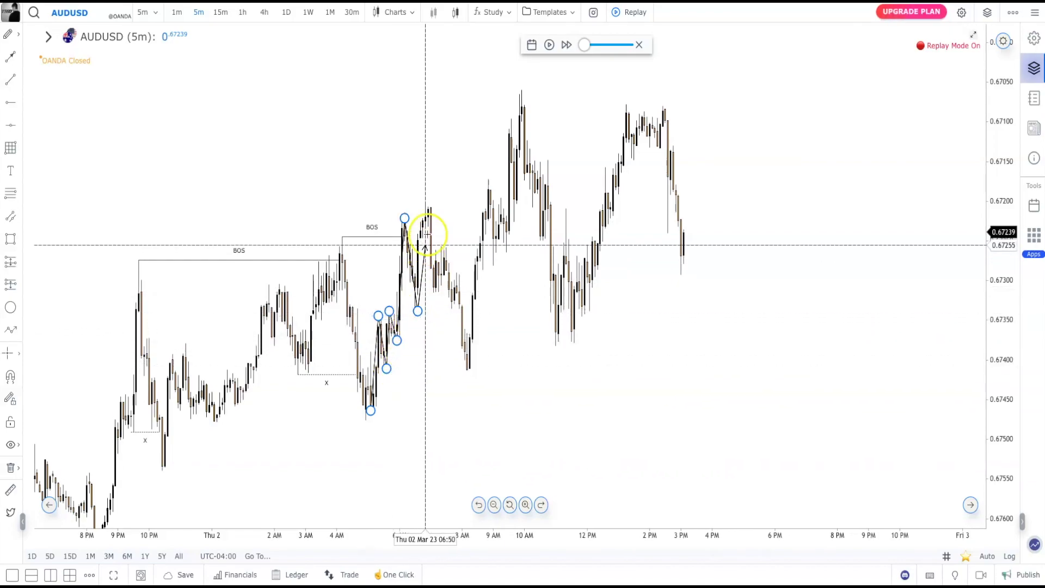
- Continue the path through the 06:55 high at 0.67202, down the pullback to the low near 8 AM, and up to the high near 9 AM
left_click(420, 215)
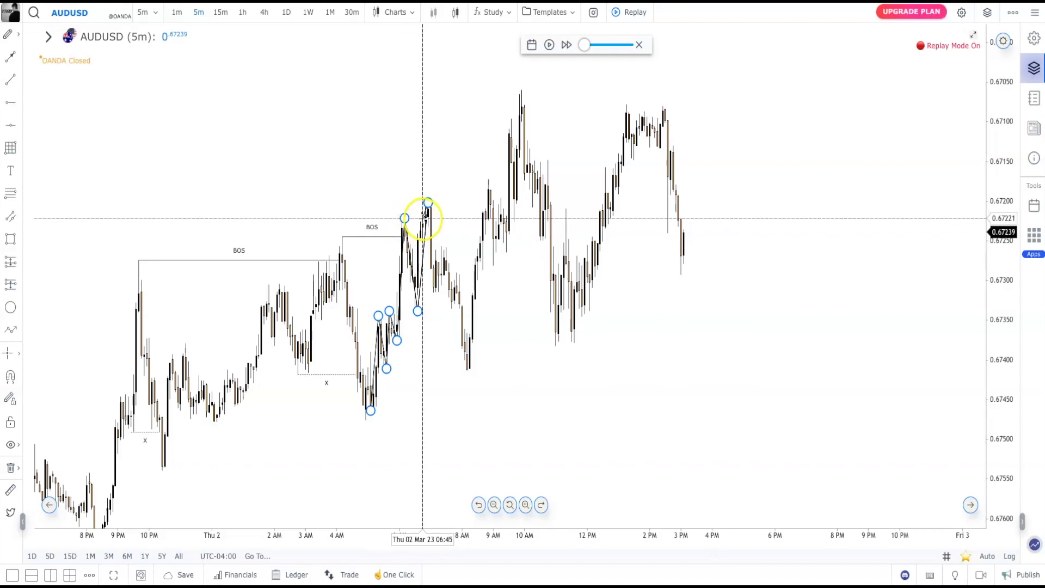
left_click(435, 290)
left_click(446, 248)
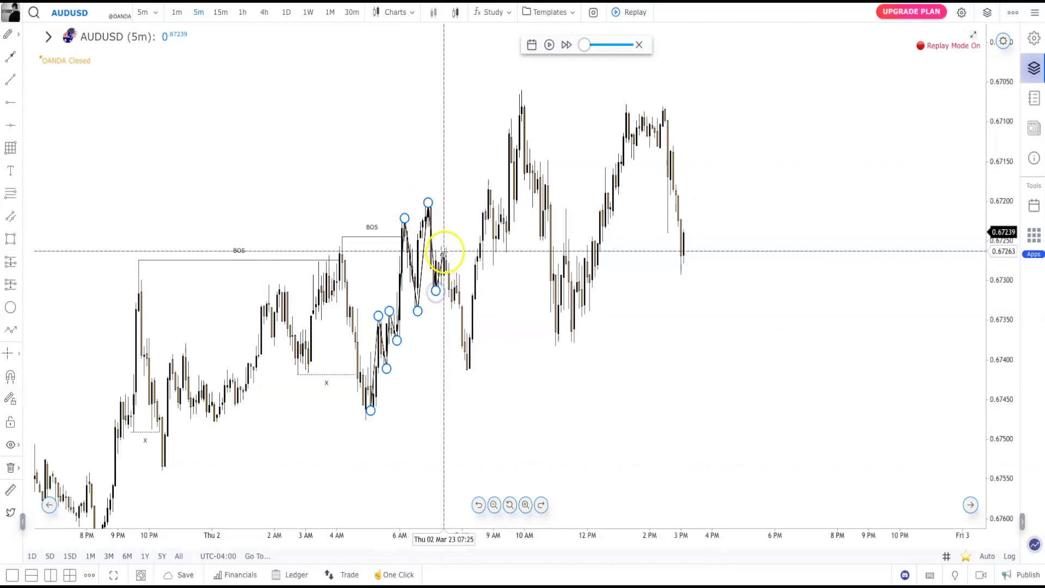
left_click(464, 371)
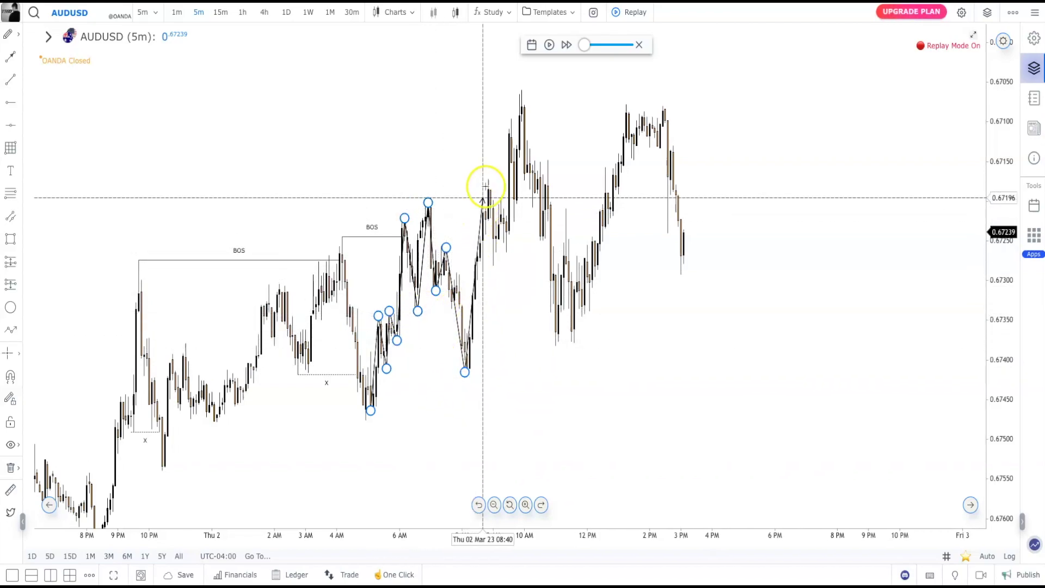
left_click(431, 194)
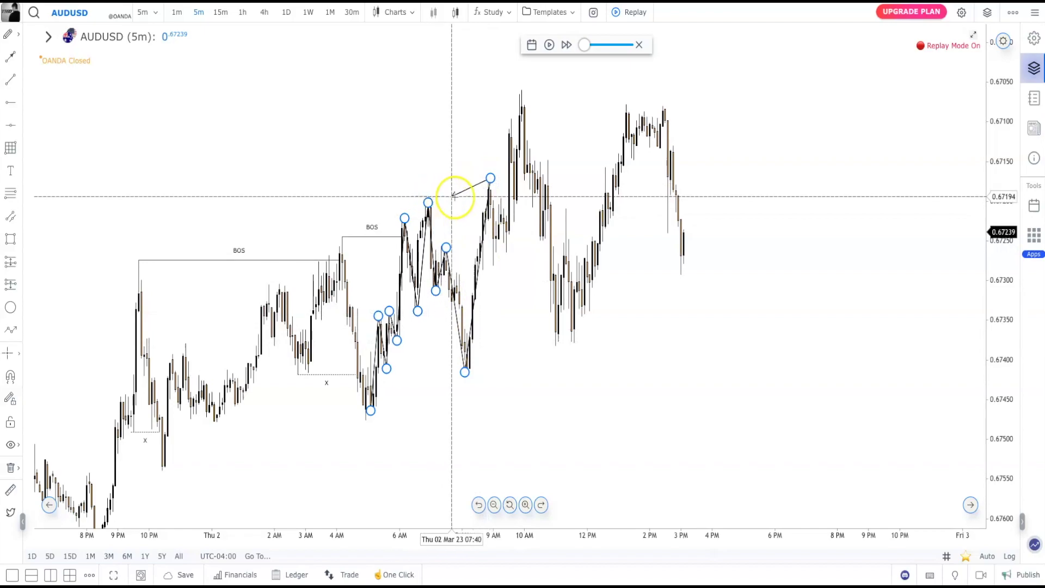
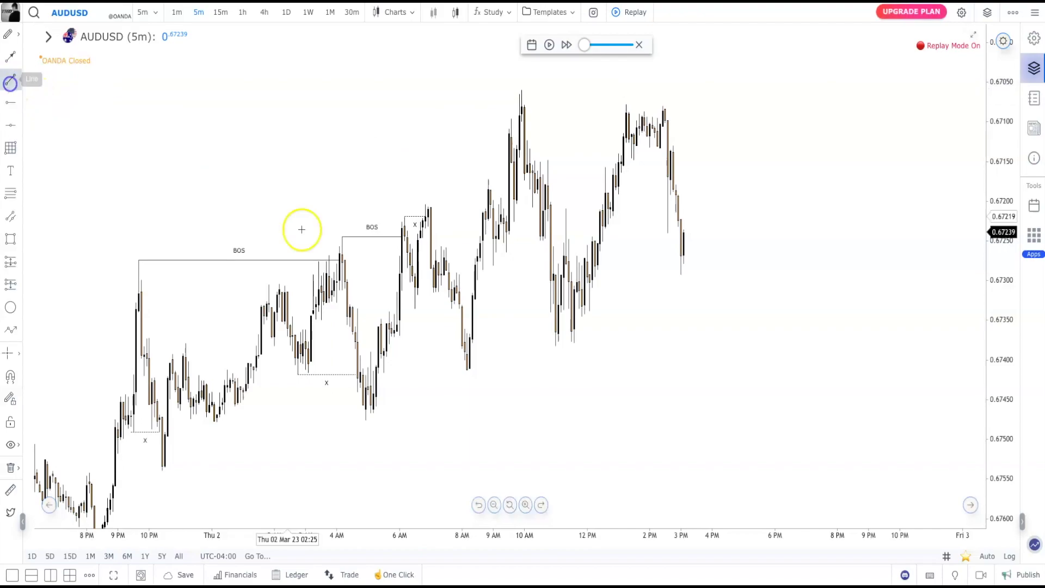
- Finish the inducement line at 0.67335 from the pullback low to 07:55
left_click(460, 309)
right_click(460, 164)
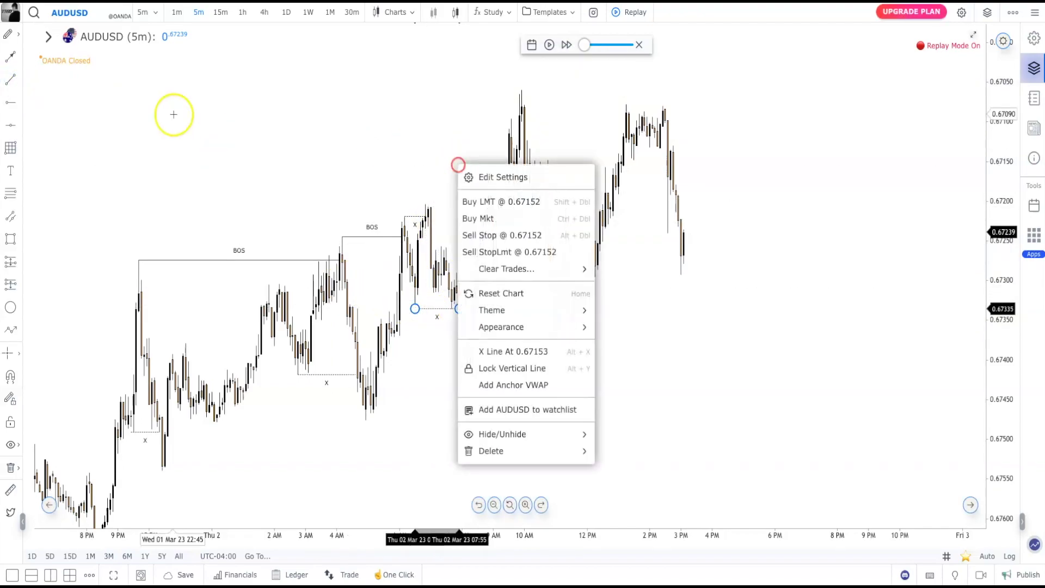
- Draw a horizontal line at 0.67204 from the 06:50 swing high to 08:50 and apply the BOS preset
left_click(10, 82)
left_click(425, 205)
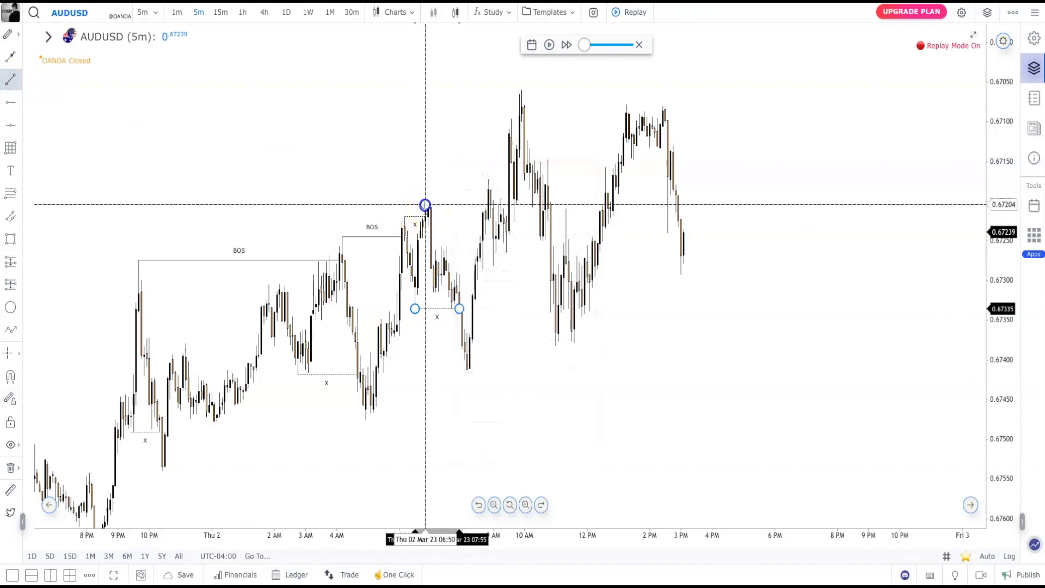
left_click(488, 205)
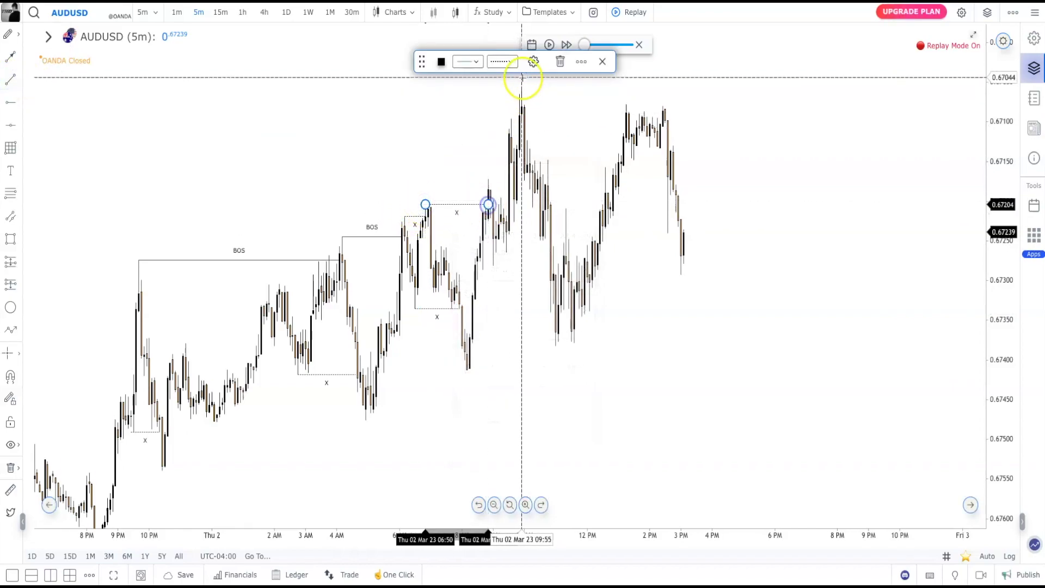
left_click(531, 61)
left_click(493, 91)
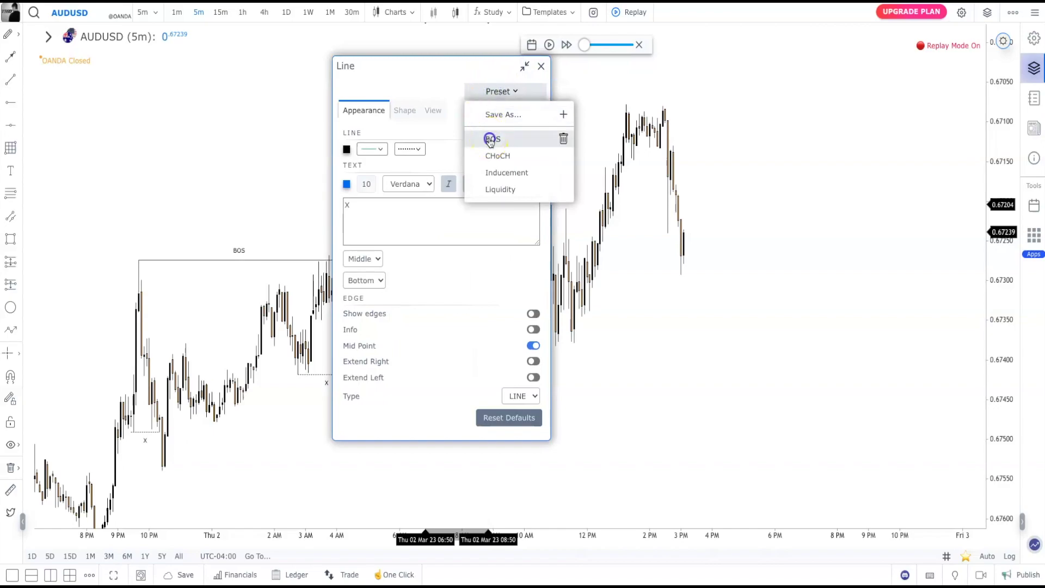
left_click(490, 139)
left_click(541, 66)
left_click(464, 107)
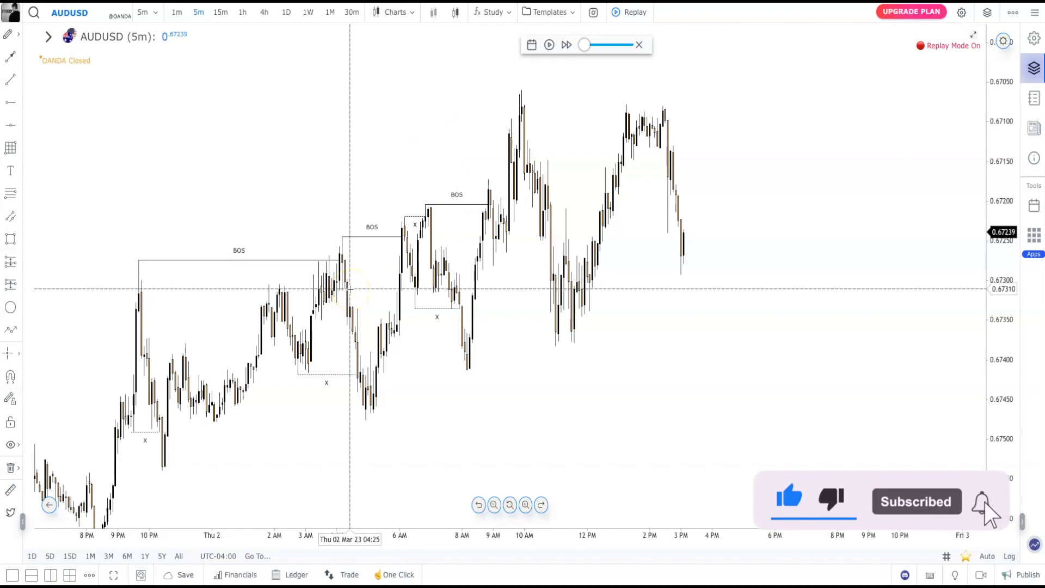
left_click(360, 135)
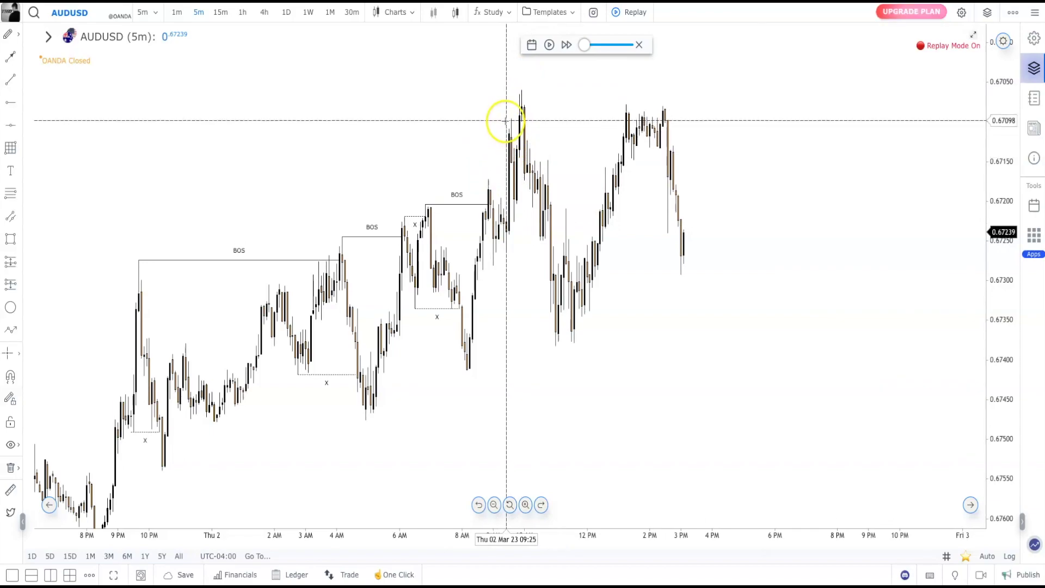
- Draw a line at 0.67172 from the swing high near 9 AM to 09:30 and apply the Inducement preset
left_click(10, 81)
left_click(488, 179)
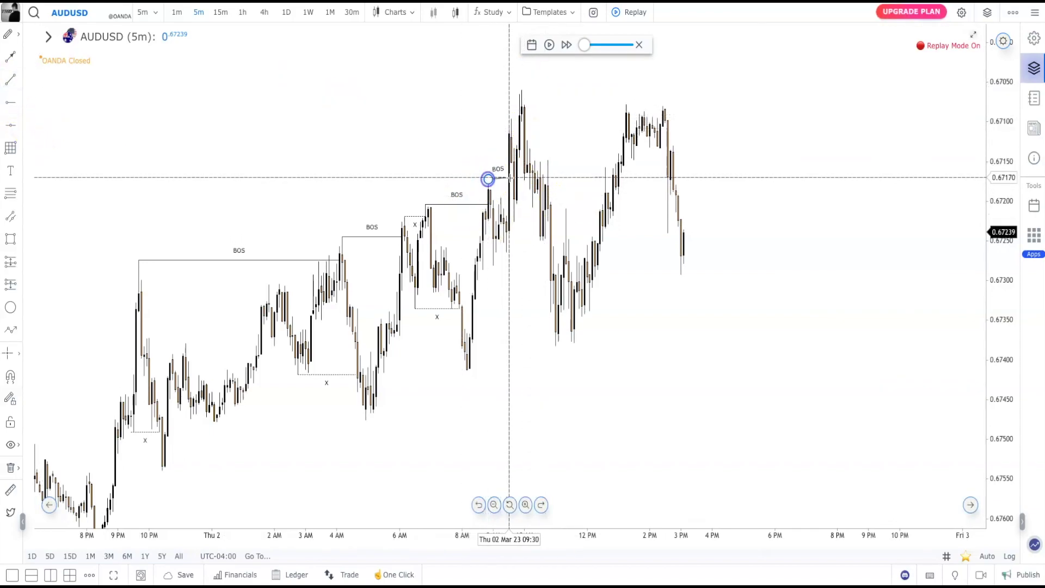
left_click(508, 179)
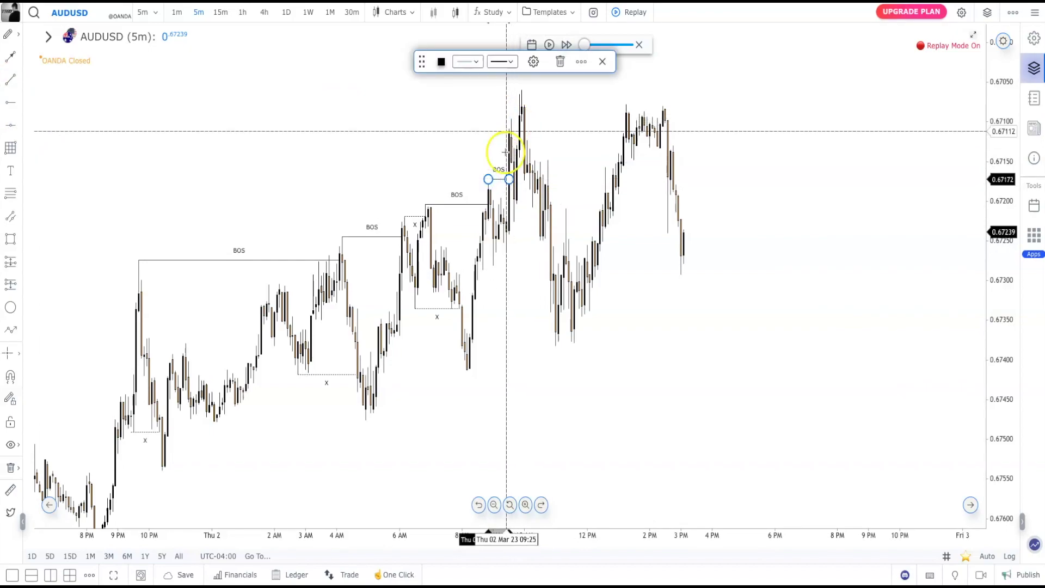
left_click(533, 61)
left_click(514, 89)
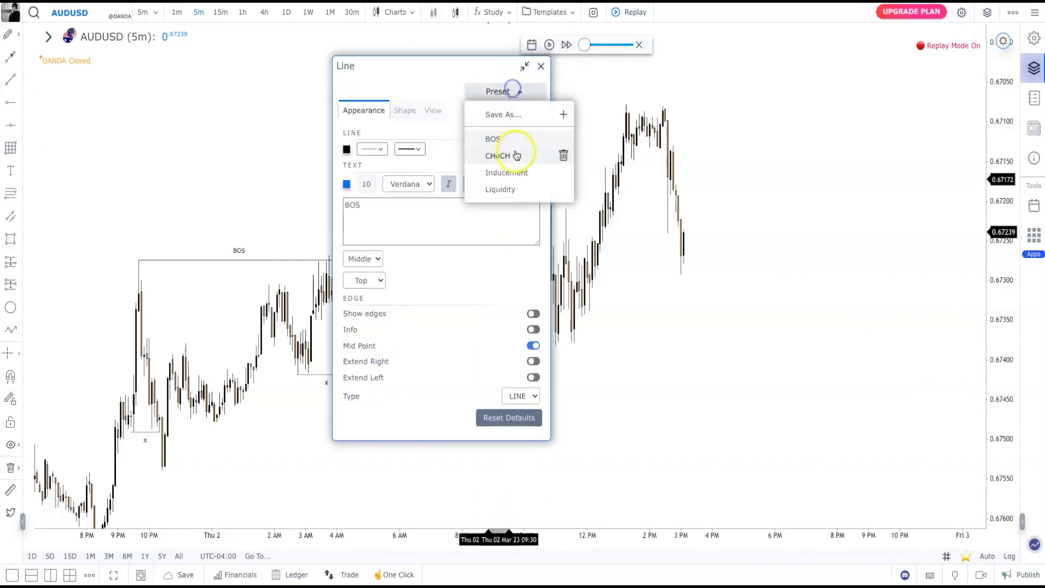
left_click(540, 66)
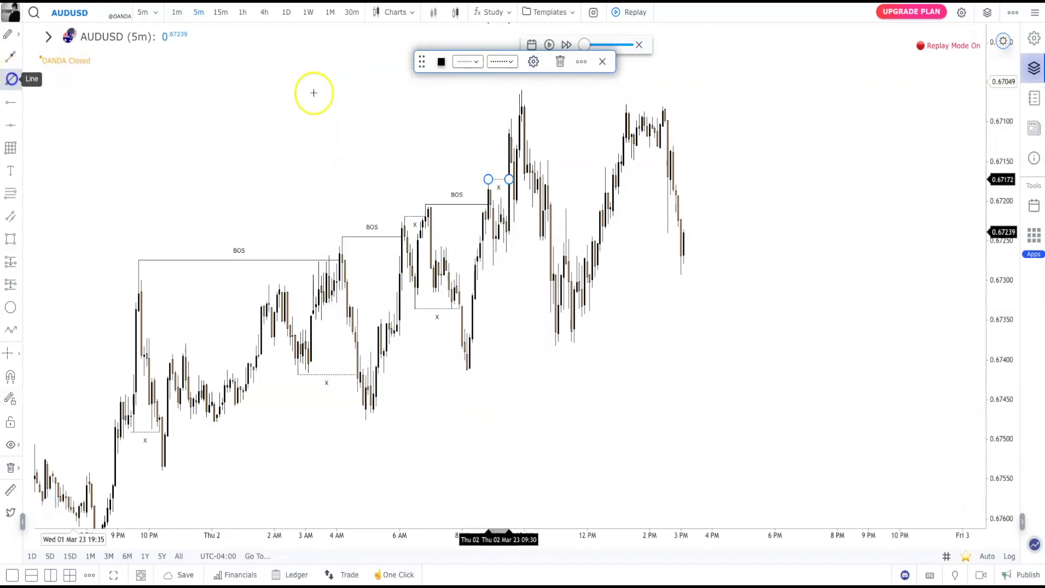
- Draw a short inducement line at about 0.67097 from the swing high just after 09:30 to the next rising candle
left_click(519, 119)
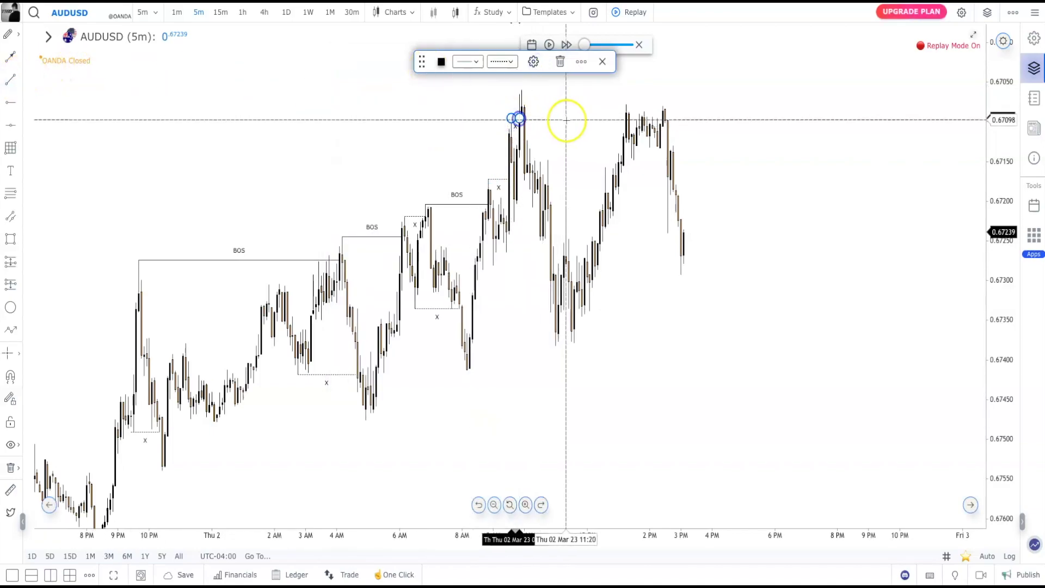
right_click(559, 106)
left_click(558, 107)
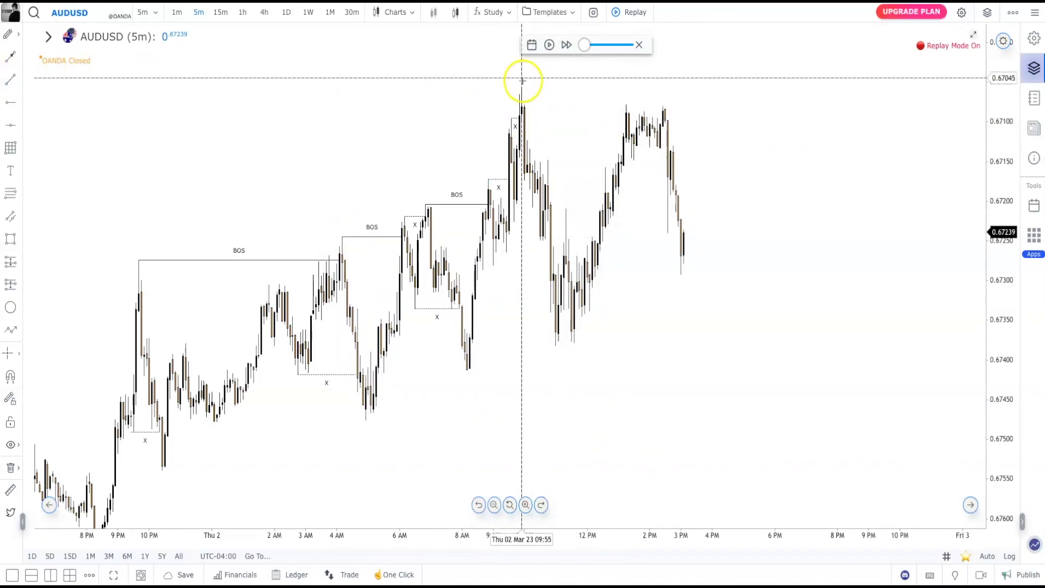
- Draw an inducement line at 0.67225 from the pullback low before 10 AM to 10:30
left_click(20, 91)
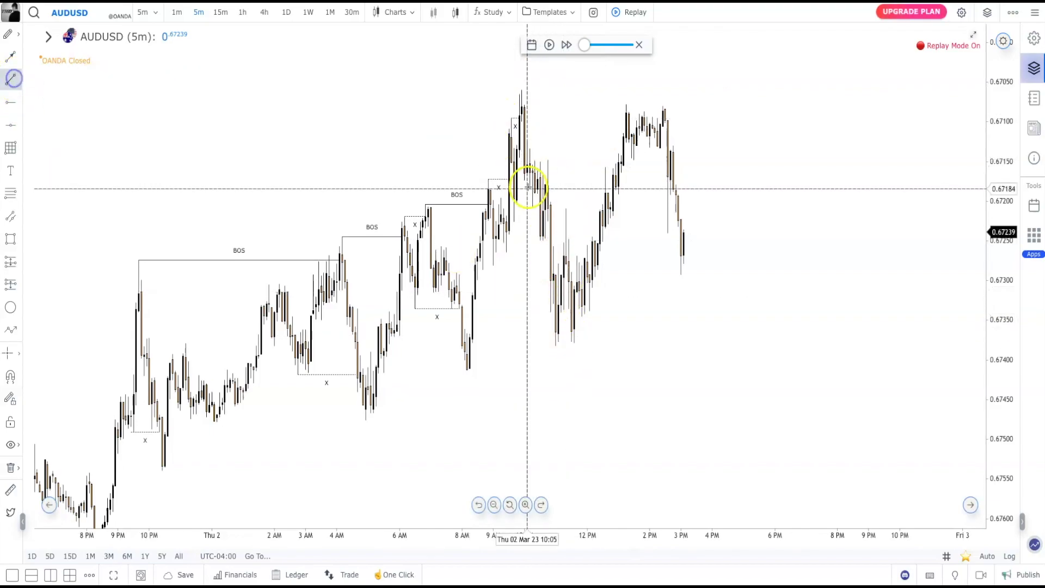
left_click(514, 222)
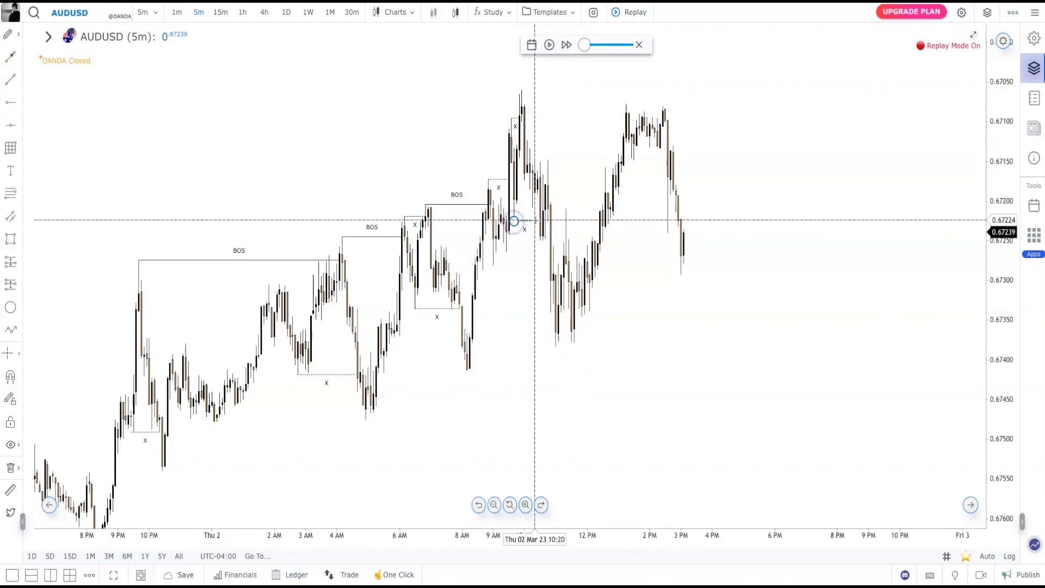
left_click(540, 221)
left_click(541, 221)
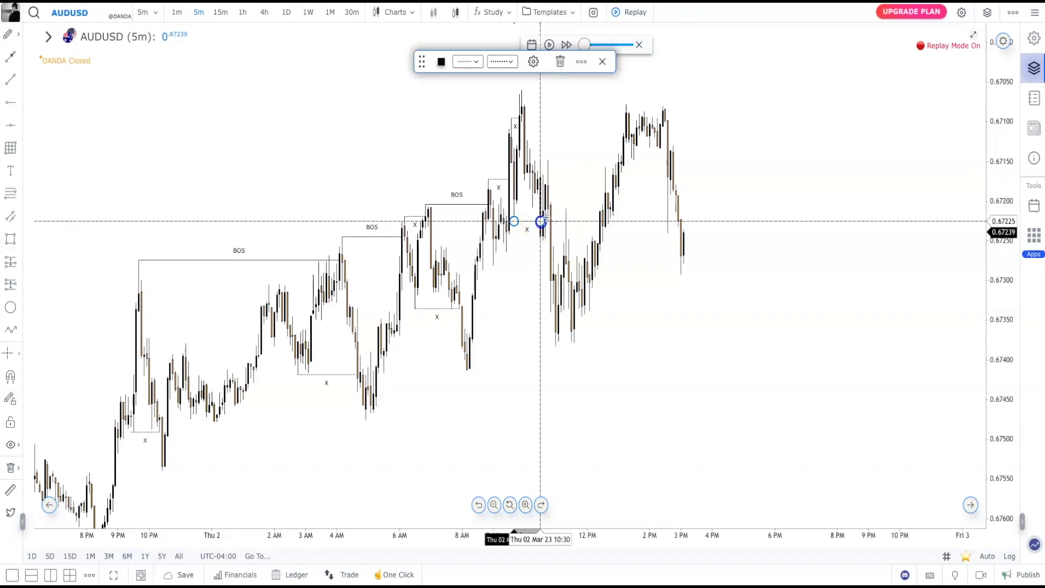
right_click(598, 131)
left_click(561, 131)
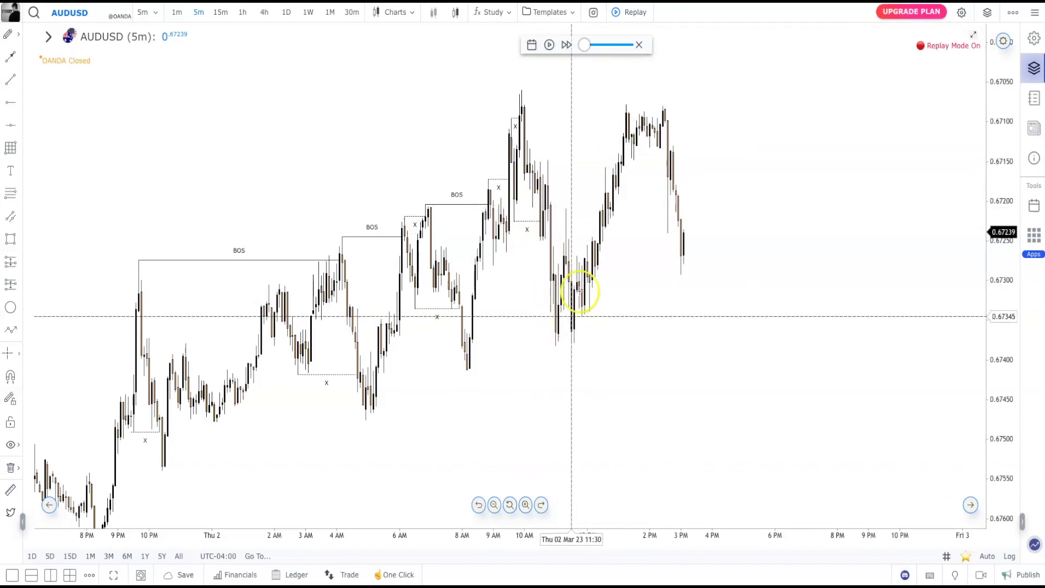
- Draw a horizontal line at 0.67060 from 10:00 to 14:40 and apply the BOS preset
left_click(16, 81)
left_click_drag(524, 91, 671, 89)
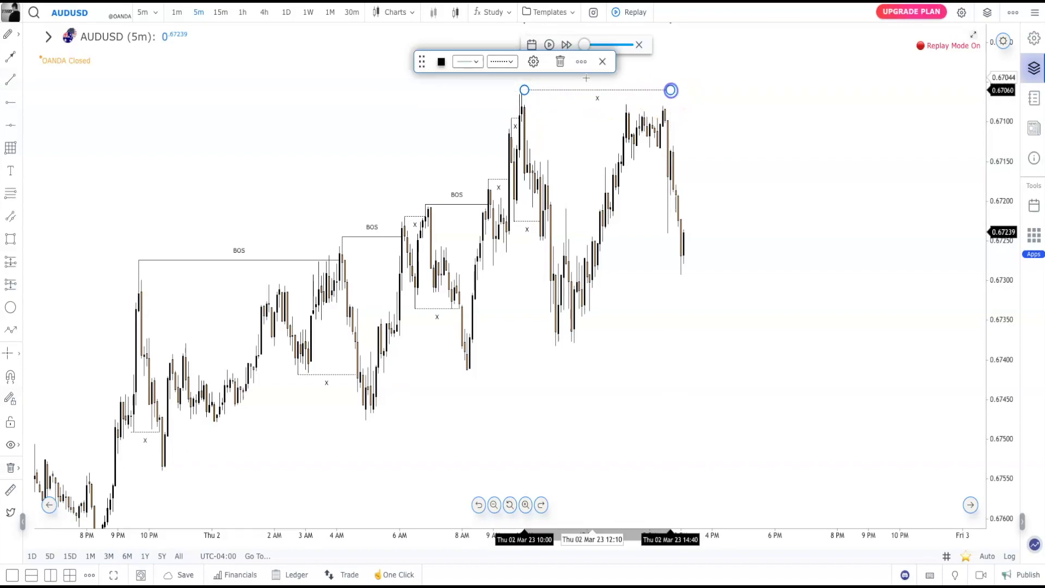
left_click(534, 62)
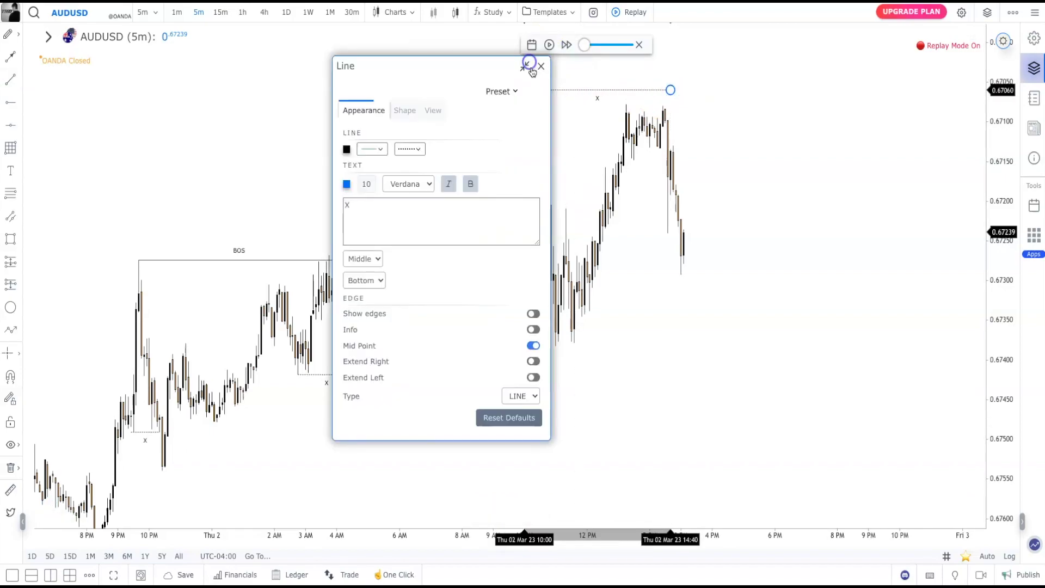
left_click(495, 91)
left_click(542, 67)
right_click(781, 207)
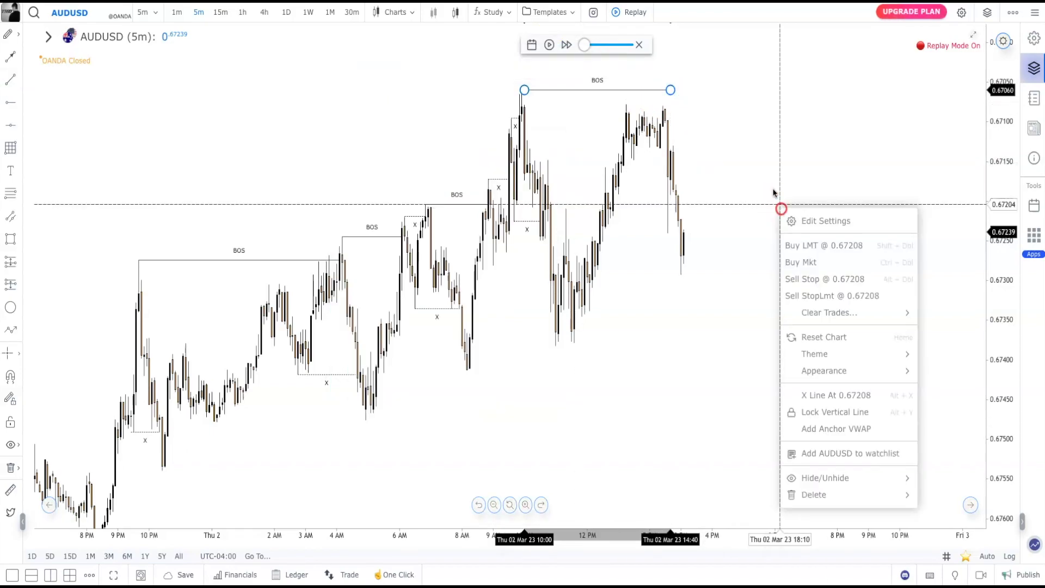
left_click(760, 129)
- Move the uppermost BOS line earlier in time so it spans 09:45 to 14:25 over the day's high
left_click(621, 91)
left_click_drag(621, 90, 640, 90)
left_click(700, 107)
left_click(642, 93)
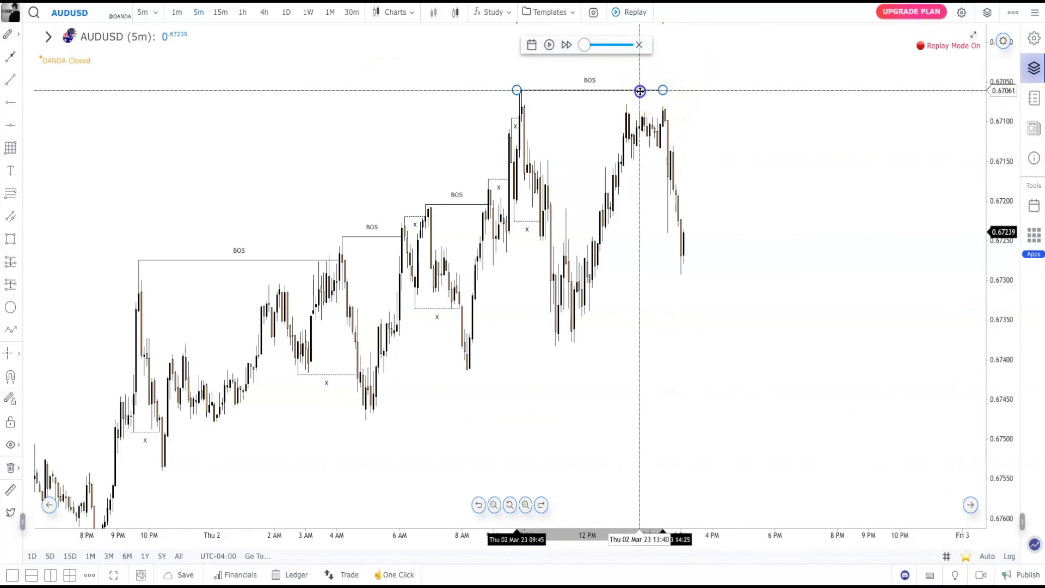
left_click(814, 150)
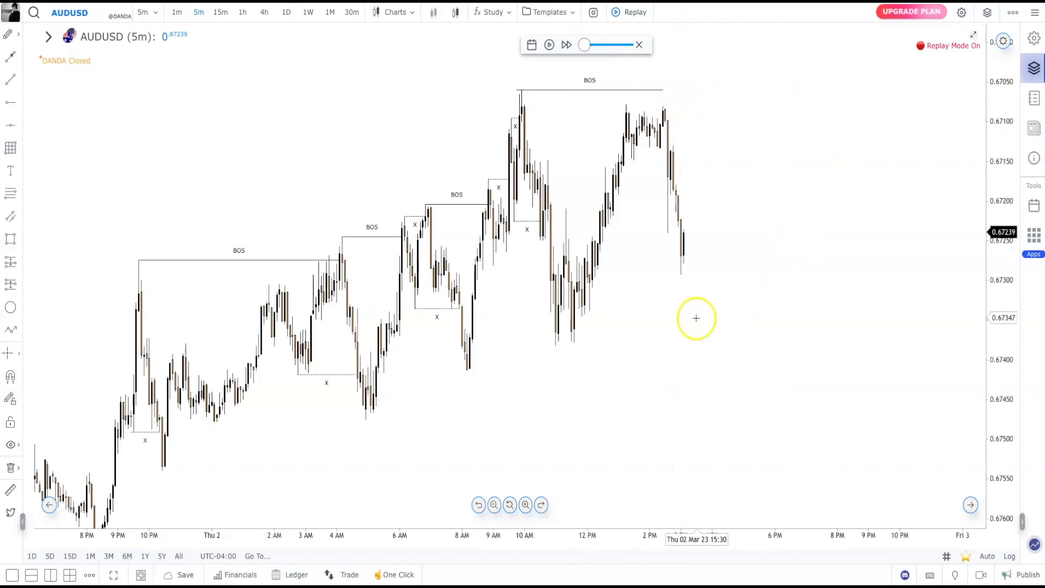
- Turn on Draw Mode and mark the first BOS swing high near 9:40 PM and its following low with ellipses
left_click_drag(695, 317, 735, 308)
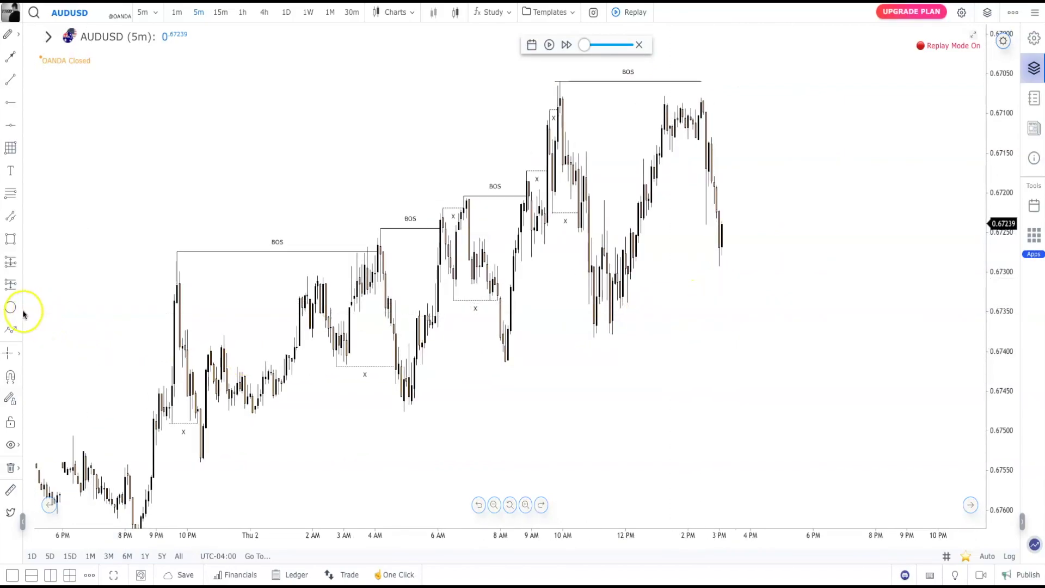
left_click(12, 401)
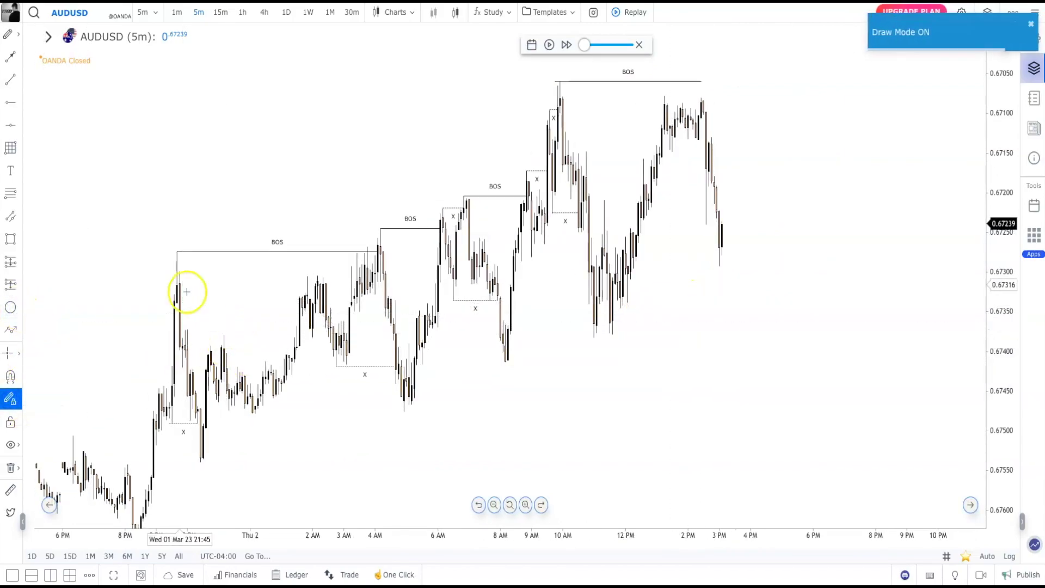
left_click(183, 259)
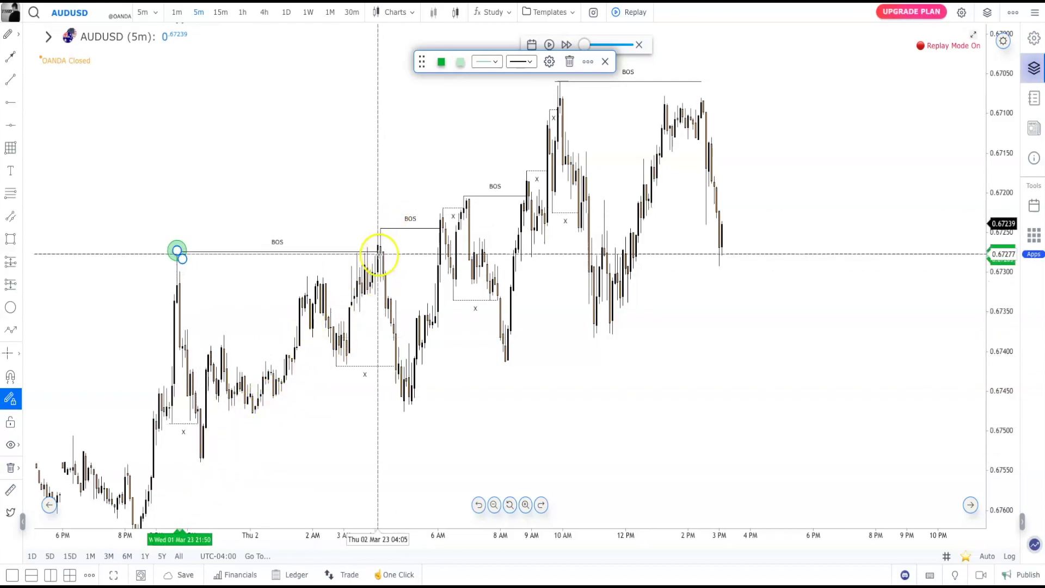
left_click(199, 460)
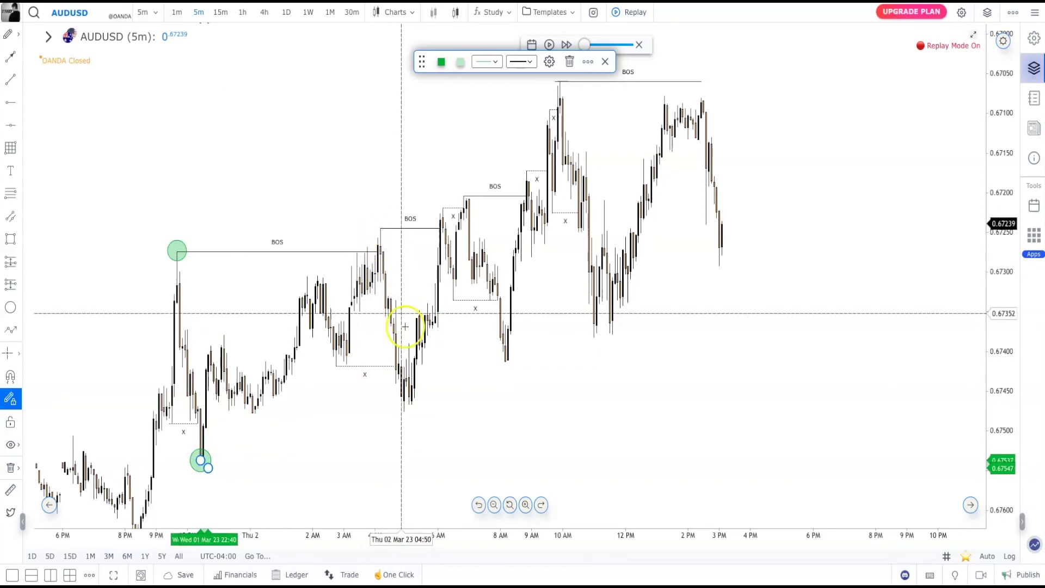
- Mark the second BOS swing high just after 4 AM and the low near 5 AM with ellipses
left_click(381, 229)
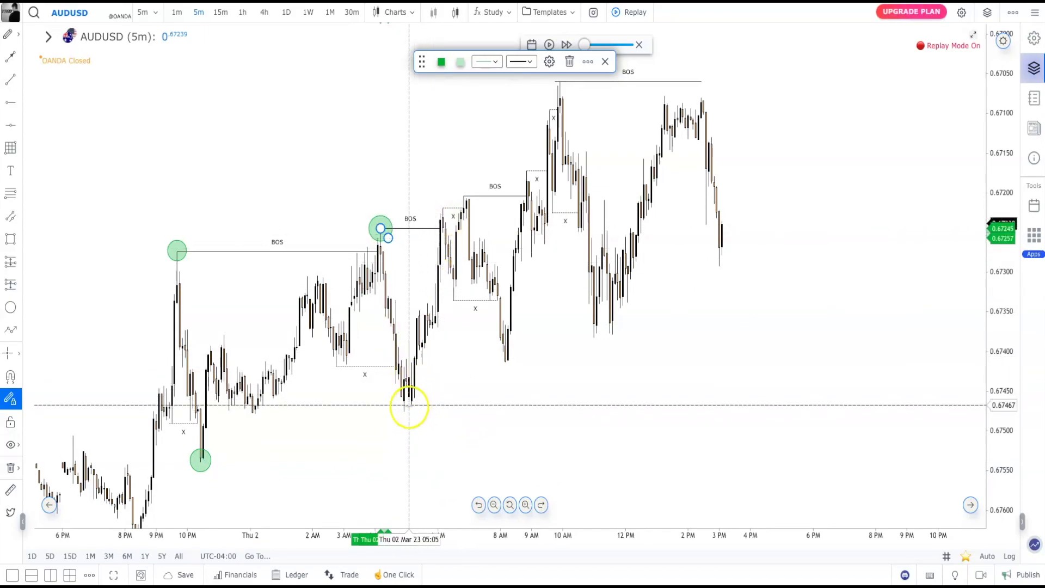
left_click_drag(409, 406, 414, 418)
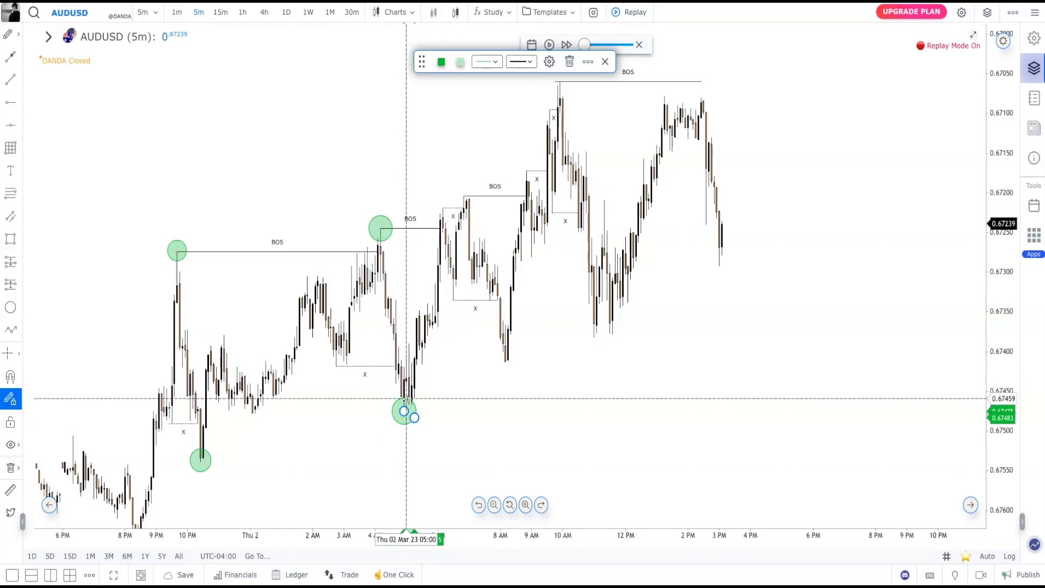
left_click(421, 396)
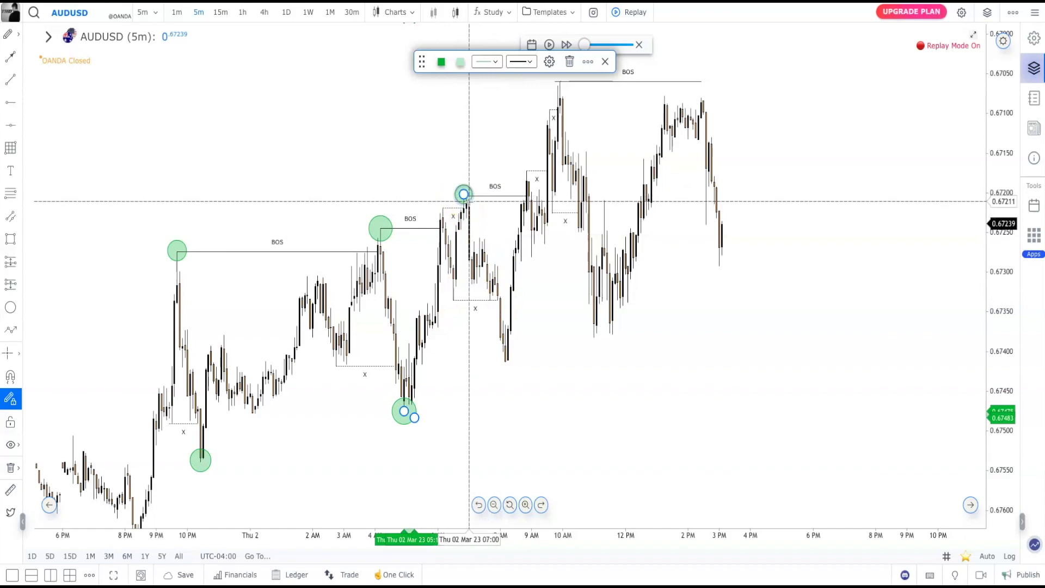
- Mark the third BOS swing high near 7 AM and the low just after 8 AM with ellipses
left_click_drag(464, 194, 471, 203)
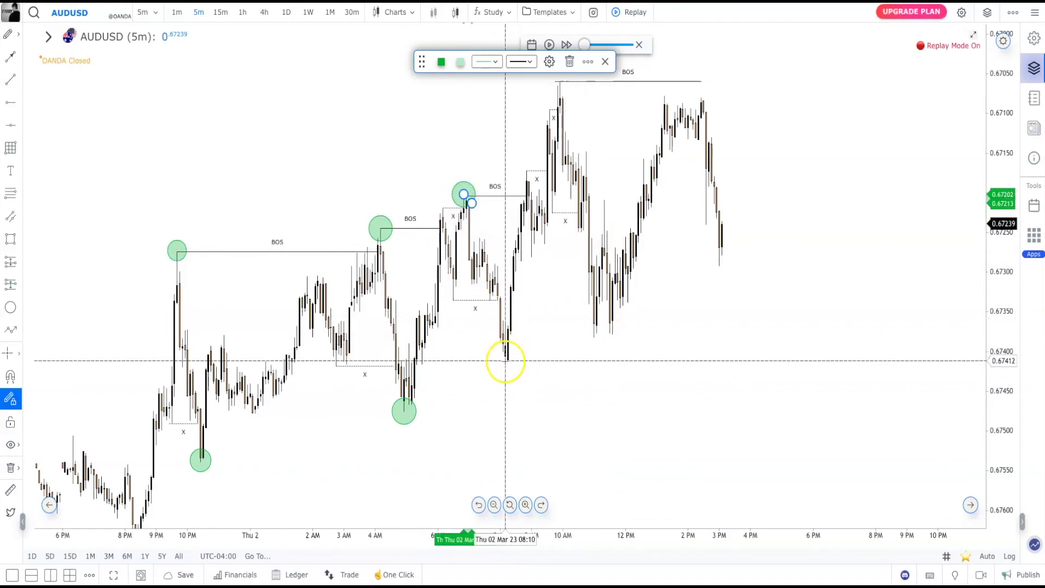
left_click_drag(505, 362, 513, 370)
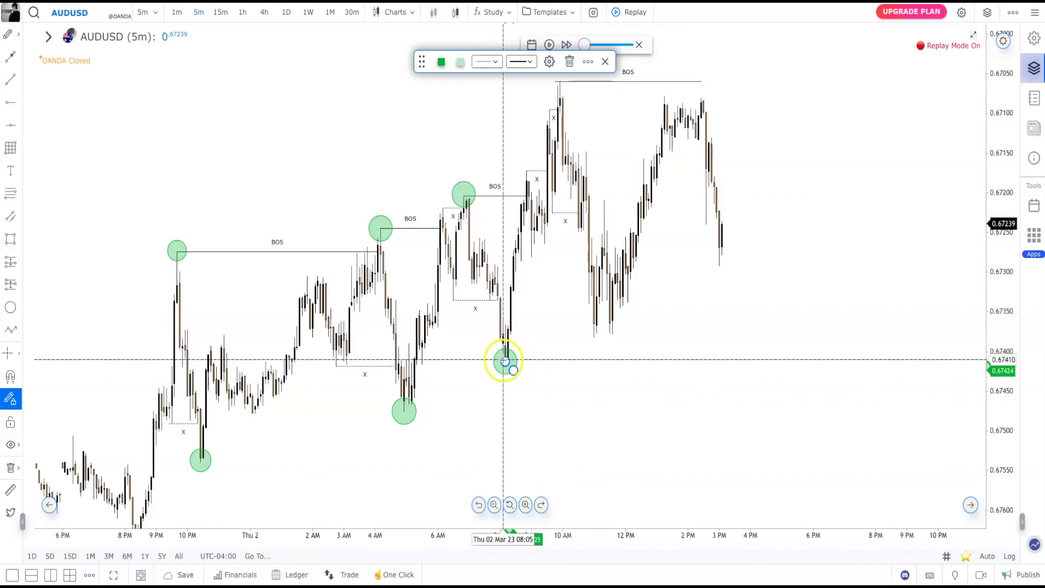
right_click(660, 327)
left_click(897, 168)
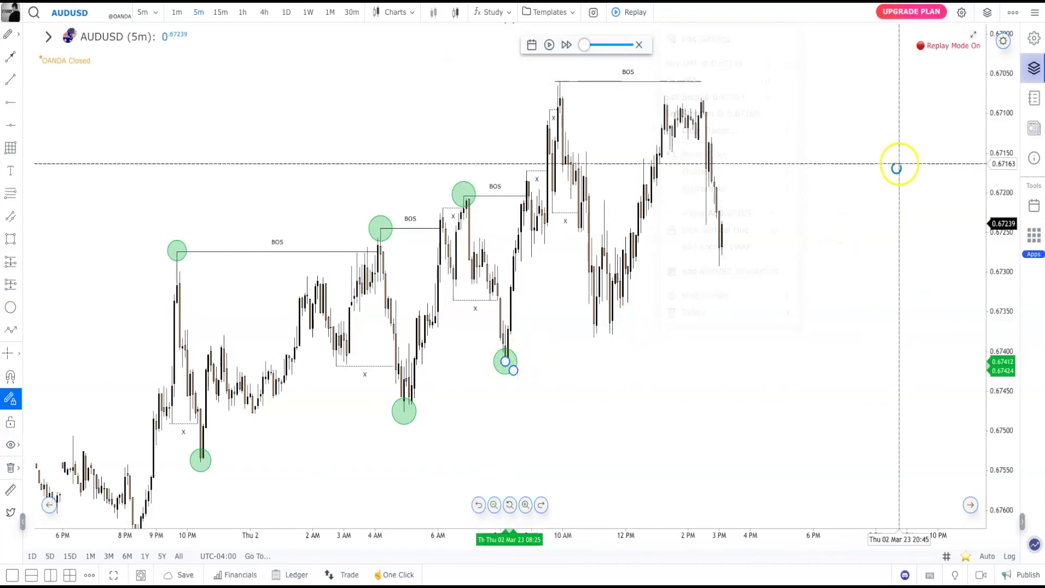
left_click(899, 160)
right_click(881, 178)
right_click(872, 146)
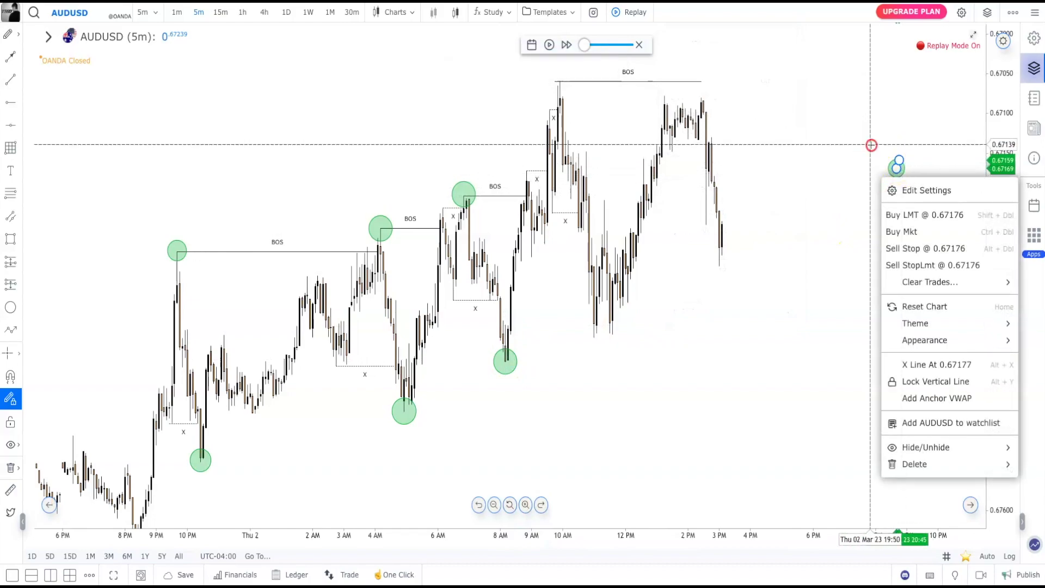
- Turn off Draw Mode to stop placing ellipses on the chart
left_click(9, 397)
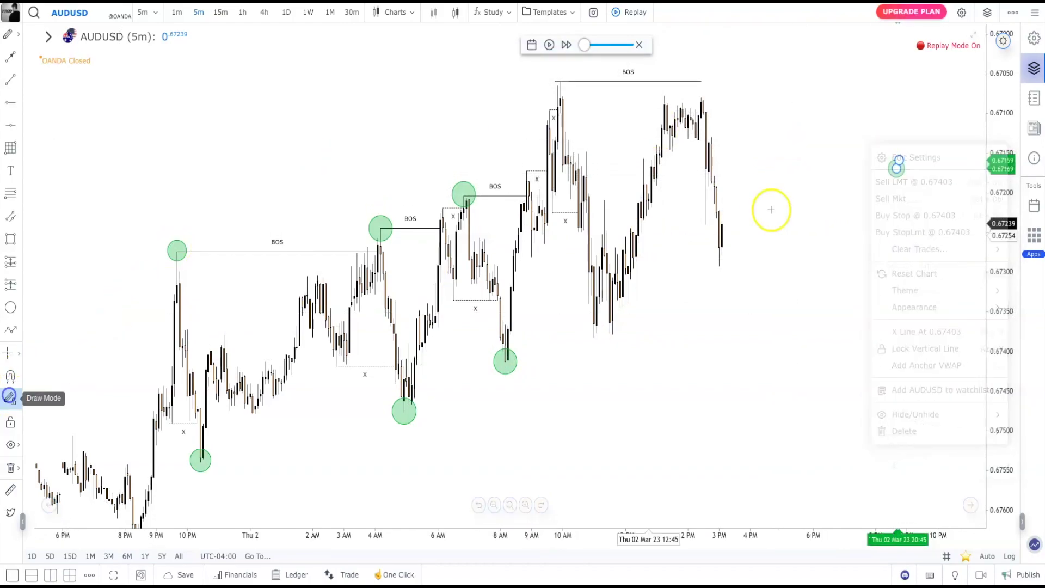
right_click(785, 167)
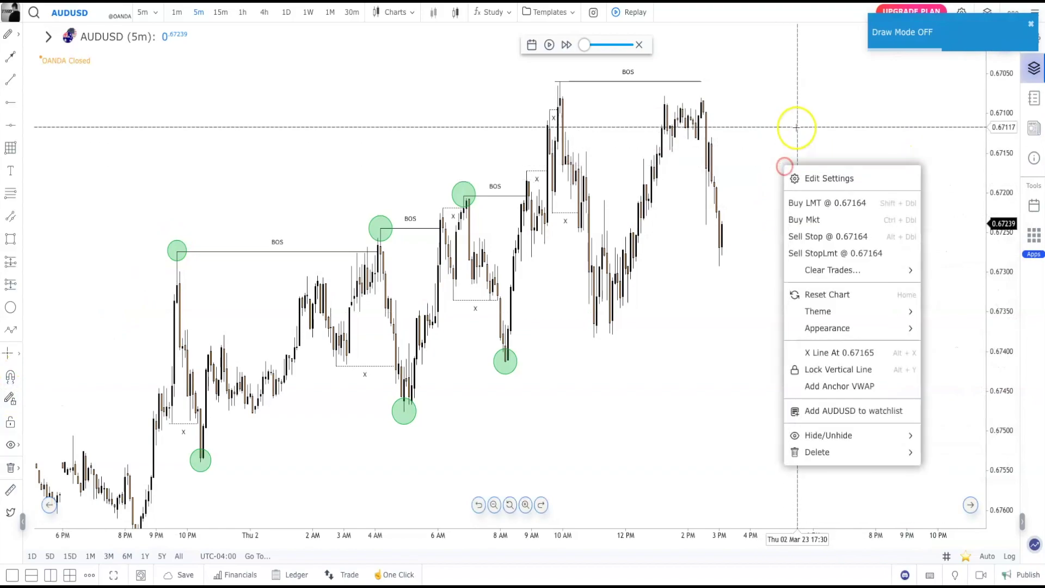
left_click_drag(797, 129, 787, 136)
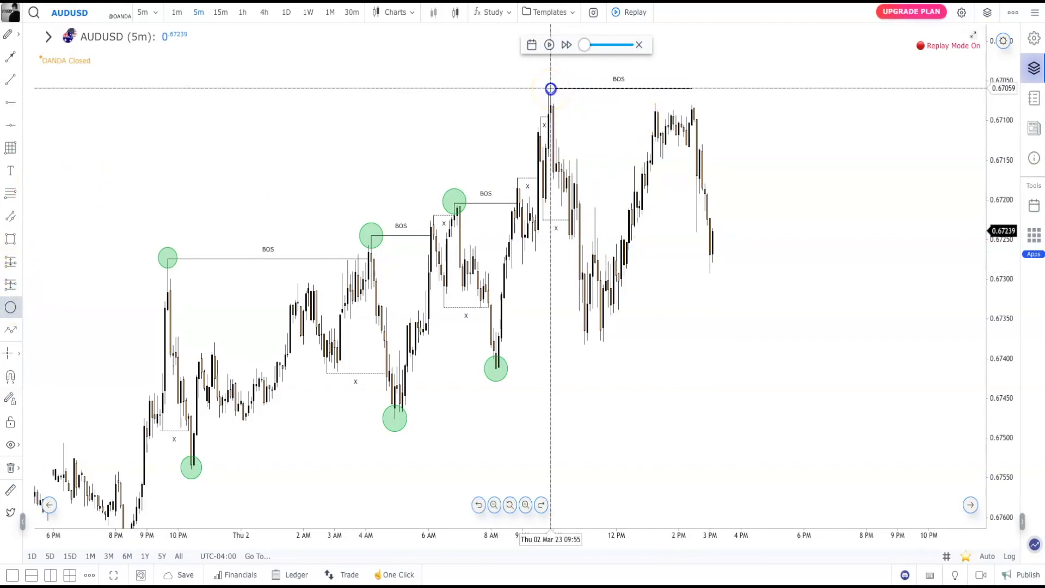
- Mark the highest BOS swing high near 9:55 AM with a green ellipse
left_click_drag(551, 88, 561, 89)
right_click(579, 103)
left_click(565, 213)
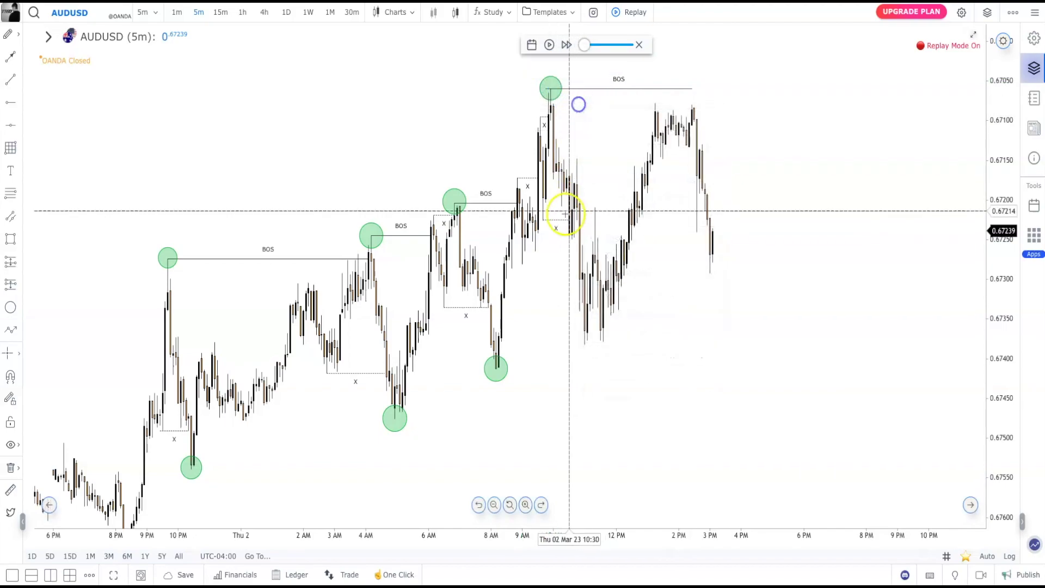
- Mark the low near 11 AM with an ellipse and remove that ellipse again
left_click_drag(779, 237, 799, 235)
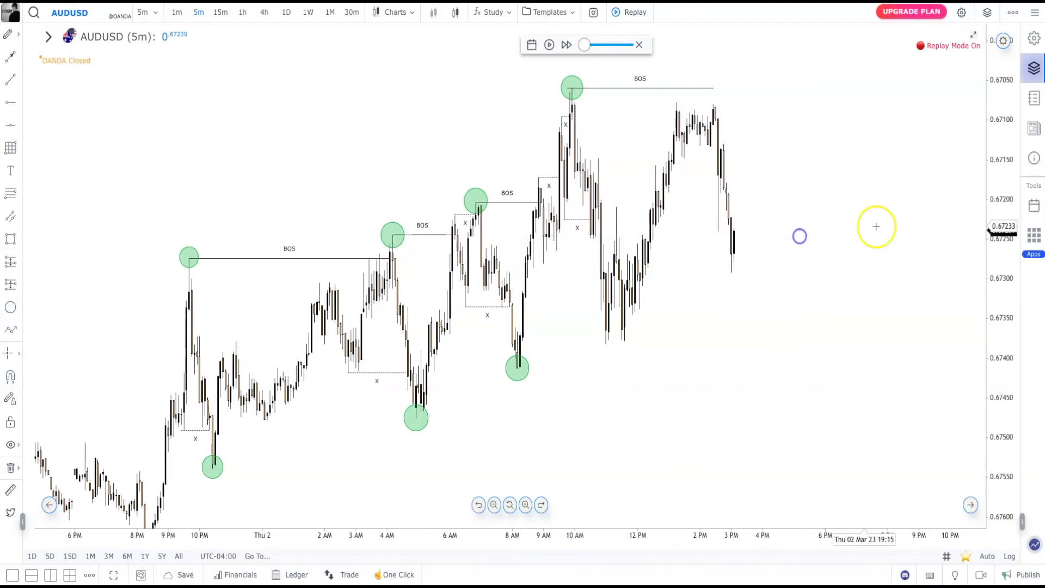
left_click_drag(888, 230, 842, 229)
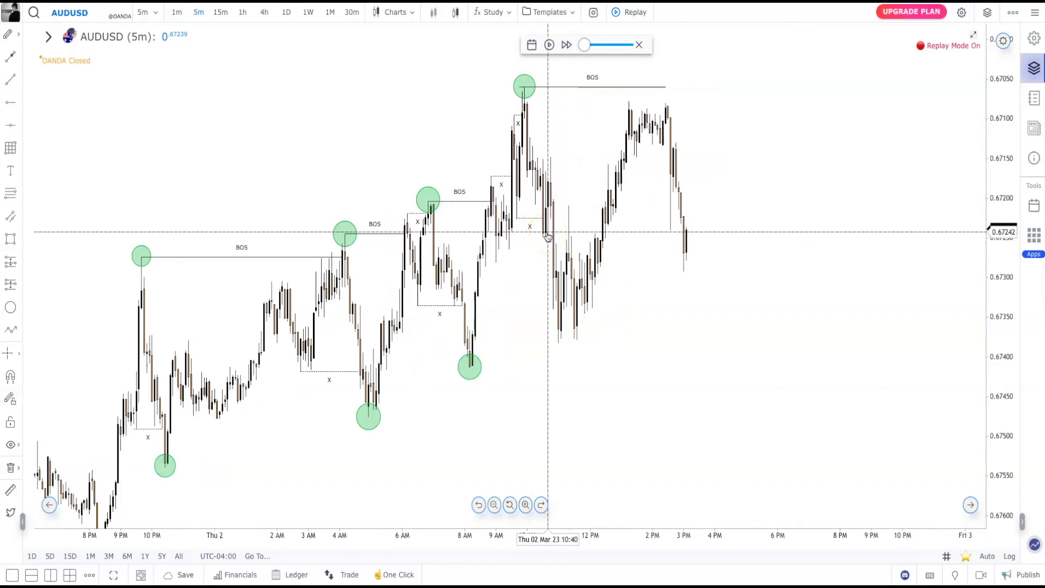
left_click(571, 314)
left_click(558, 342)
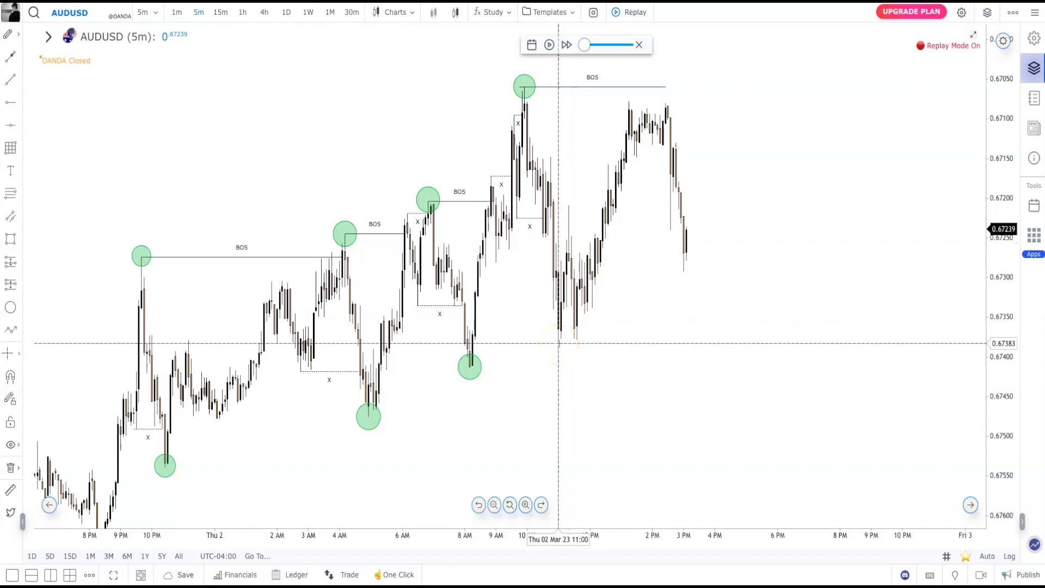
left_click(46, 262)
left_click(11, 307)
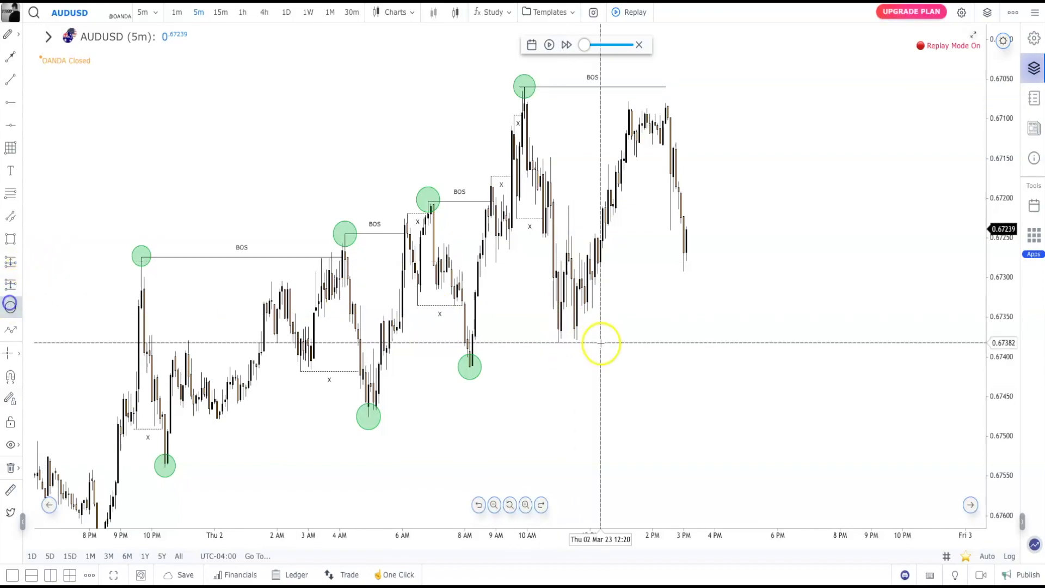
left_click(555, 338)
left_click(566, 346)
right_click(682, 288)
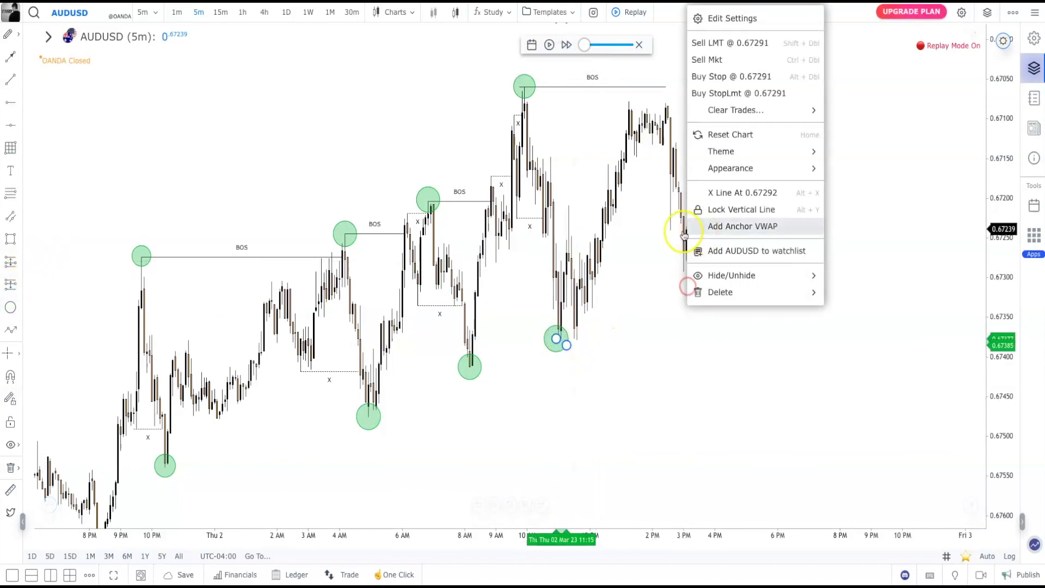
left_click(652, 245)
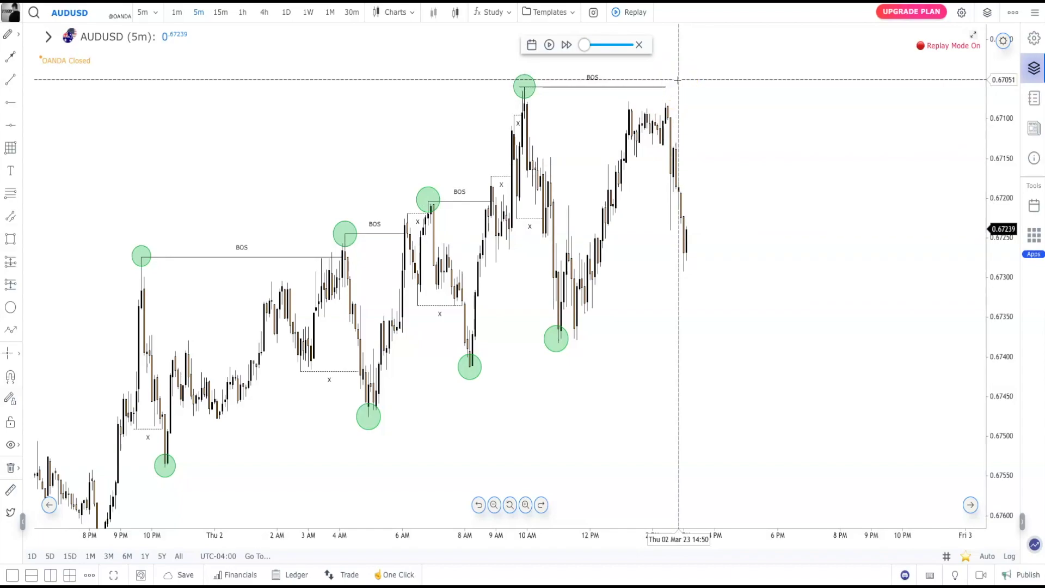
left_click(561, 344)
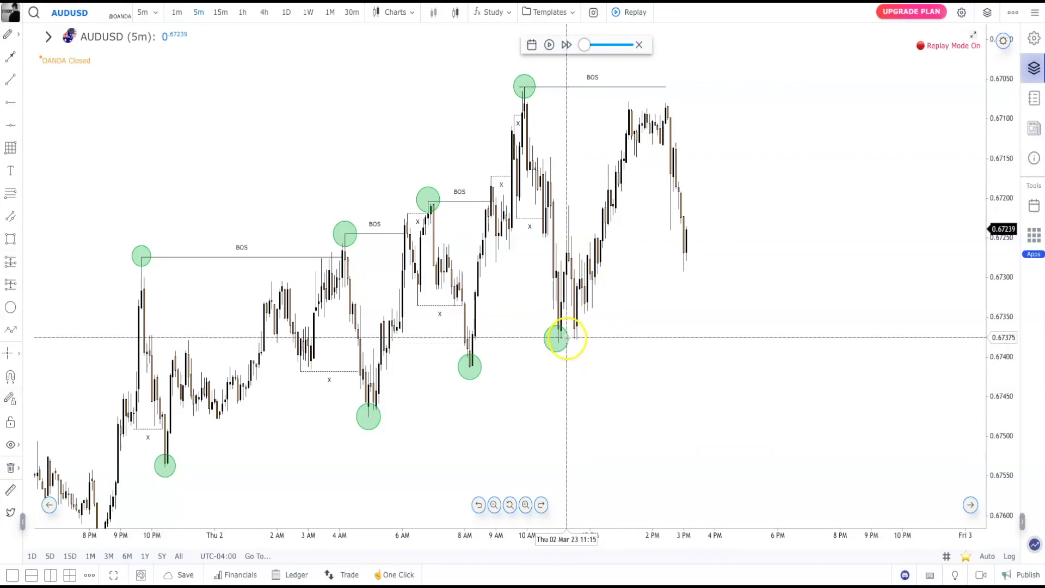
key("Delete")
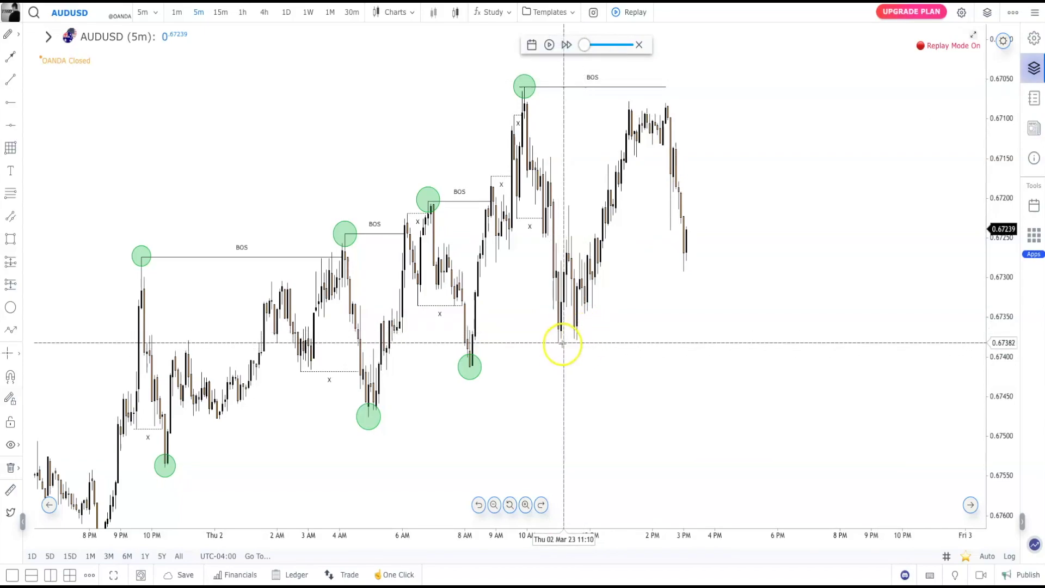
- Draw a horizontal line from the circled 8:10 AM low to about 8:40 PM and apply the CHoCH preset
left_click(19, 120)
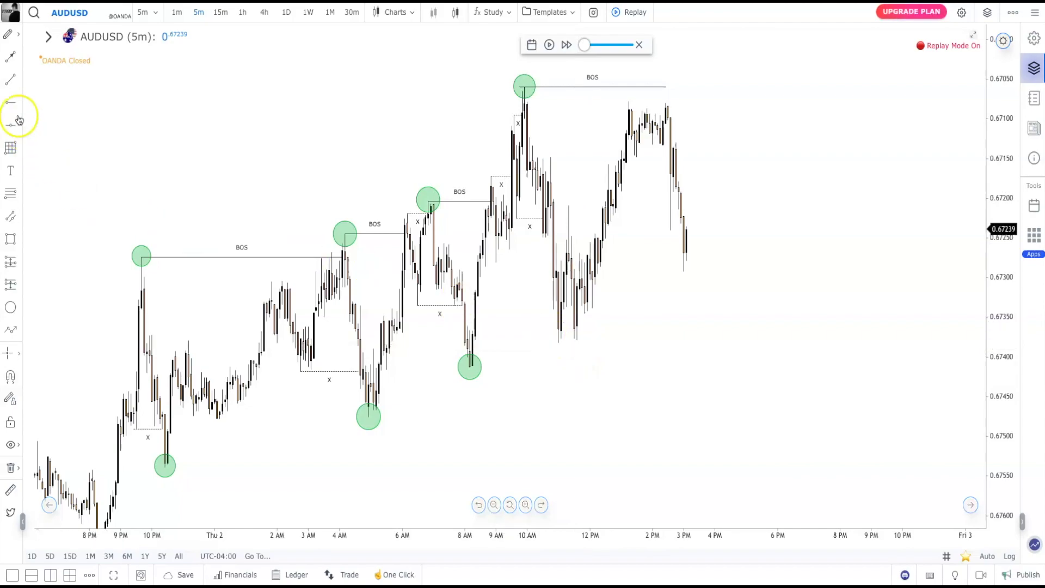
left_click(428, 202)
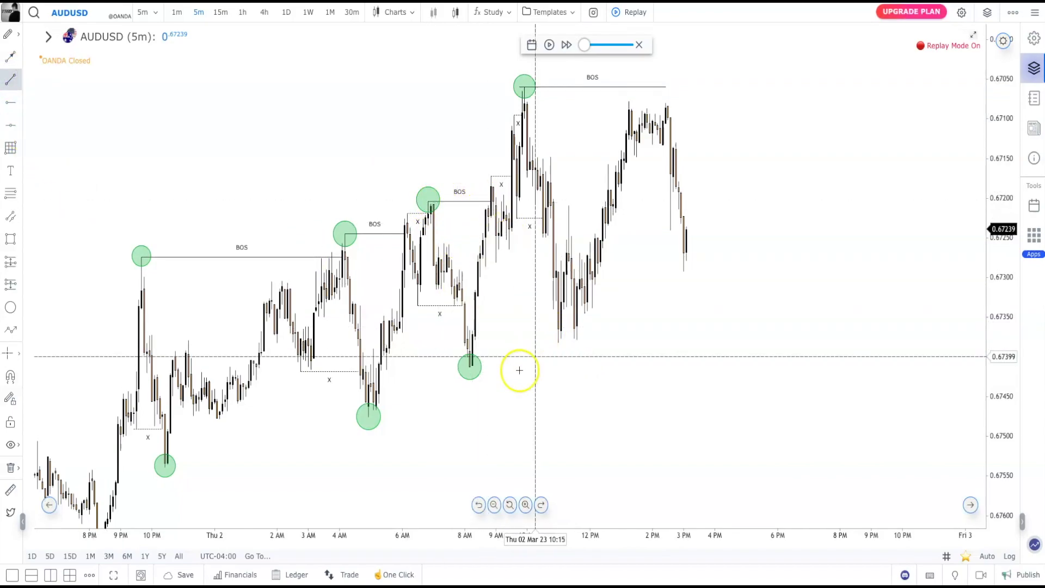
mouse_move(469, 367)
left_mouse_down()
mouse_move(873, 354)
mouse_move(860, 368)
left_mouse_up()
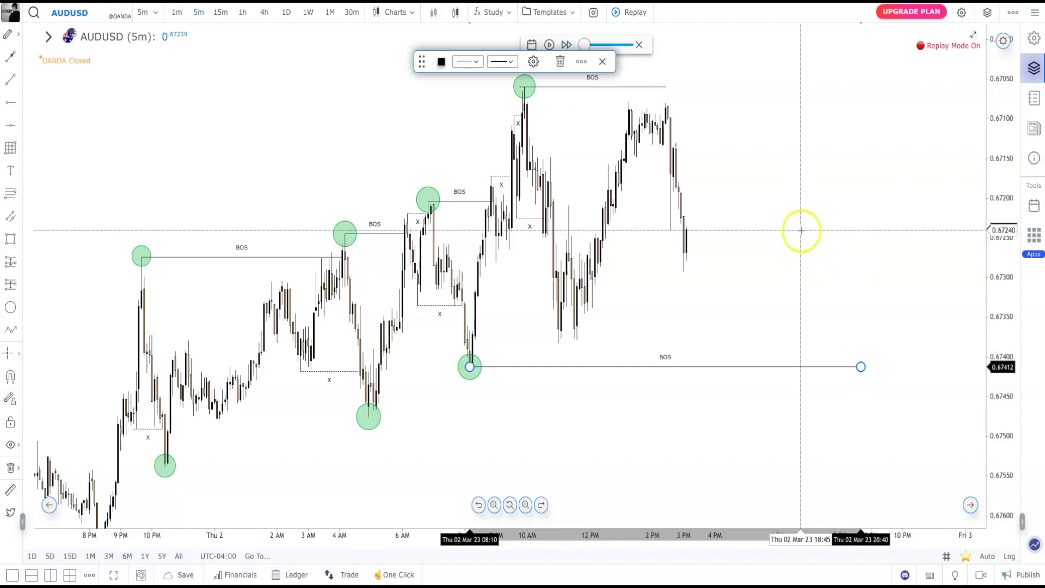
left_click(534, 61)
left_click(506, 93)
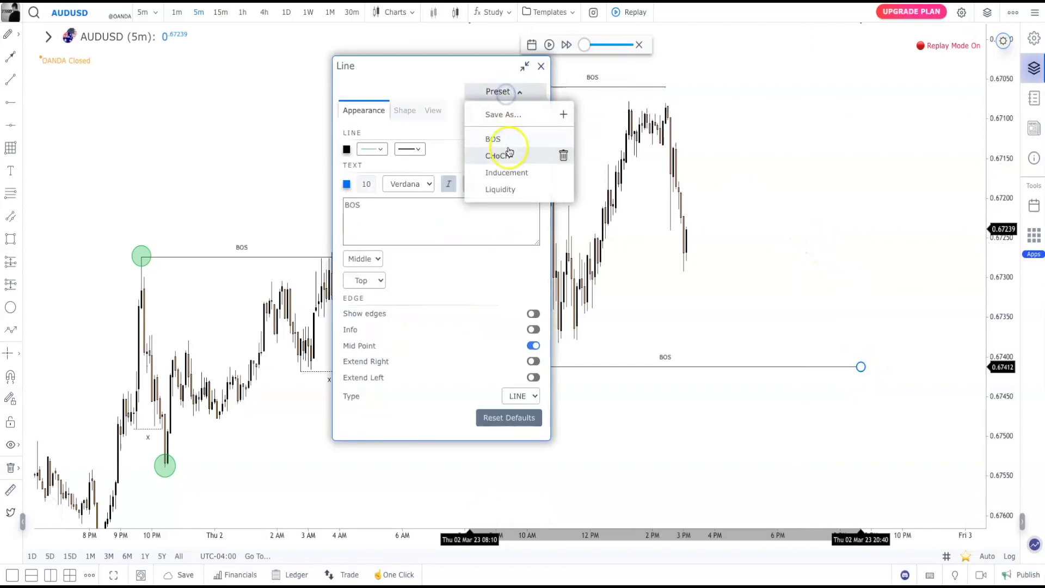
left_click(539, 68)
right_click(770, 221)
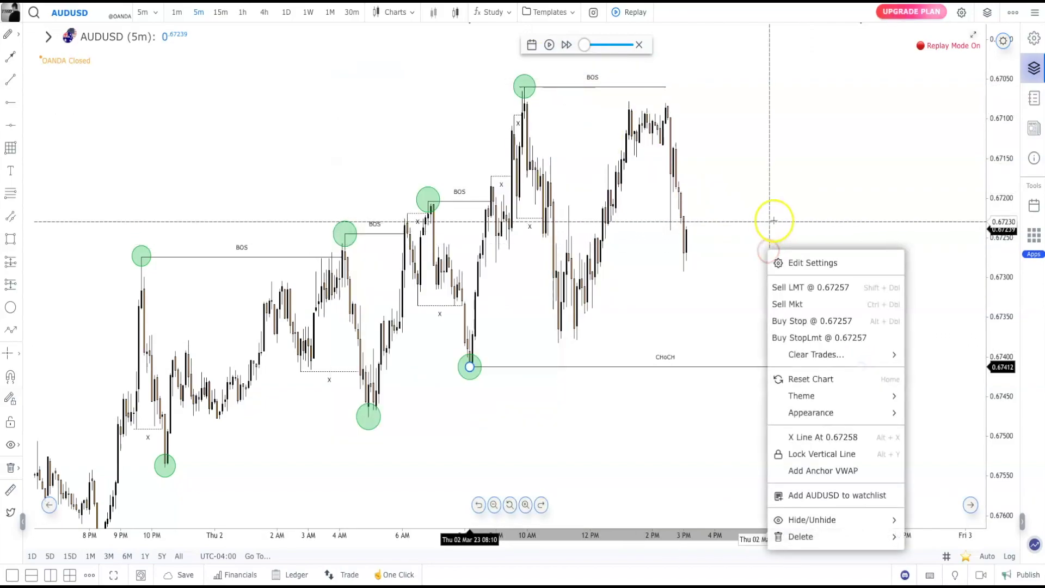
left_click(790, 207)
- Play the replay forward and pause it at about 5:40 PM
left_click(554, 46)
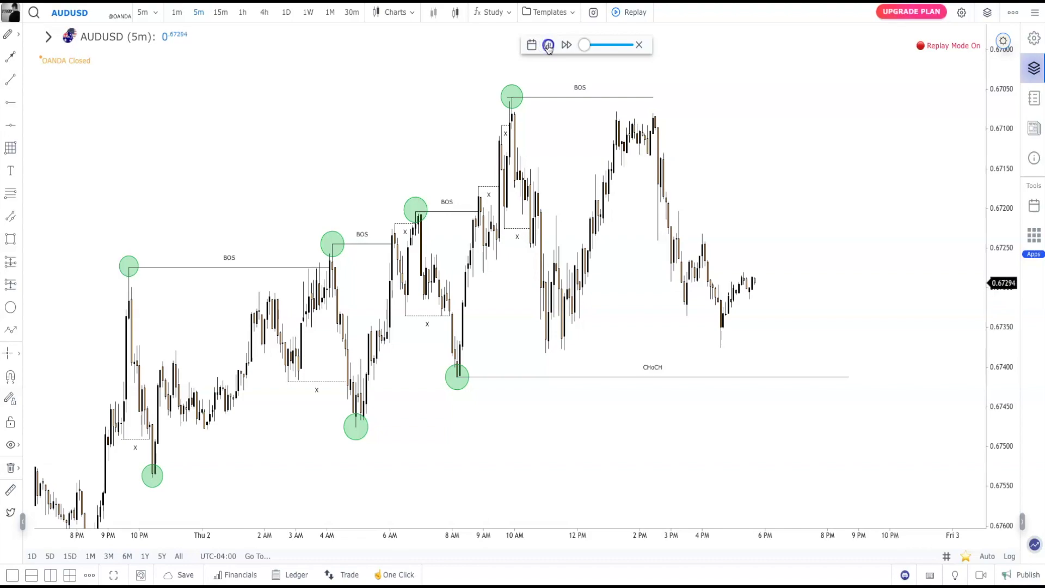
left_click(548, 46)
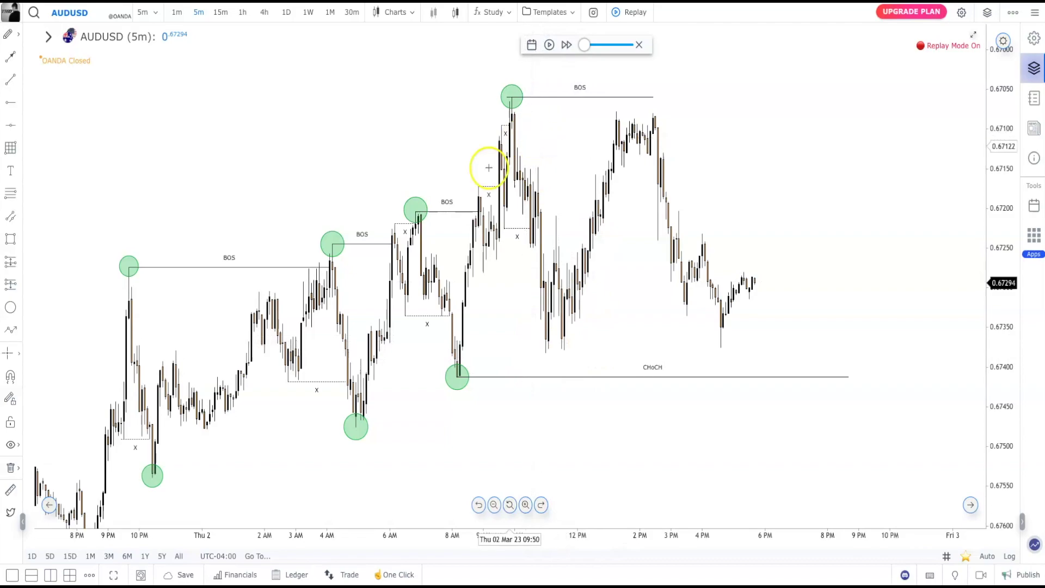
left_click(494, 185)
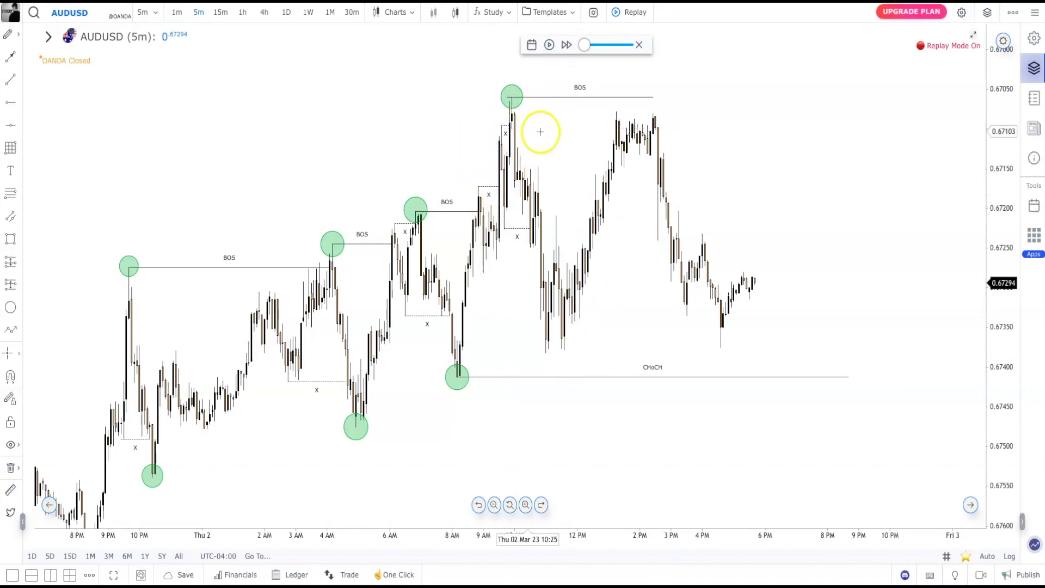
- Draw an internal CHoCH line from the low near 9 AM to 10:50 AM, at about 0.67281
left_click(462, 234)
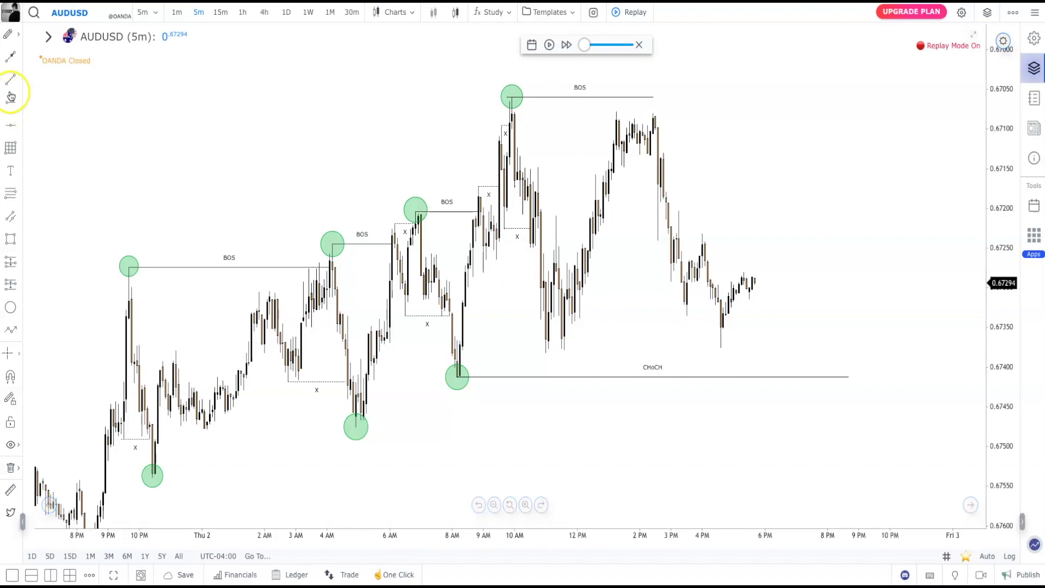
left_click(484, 272)
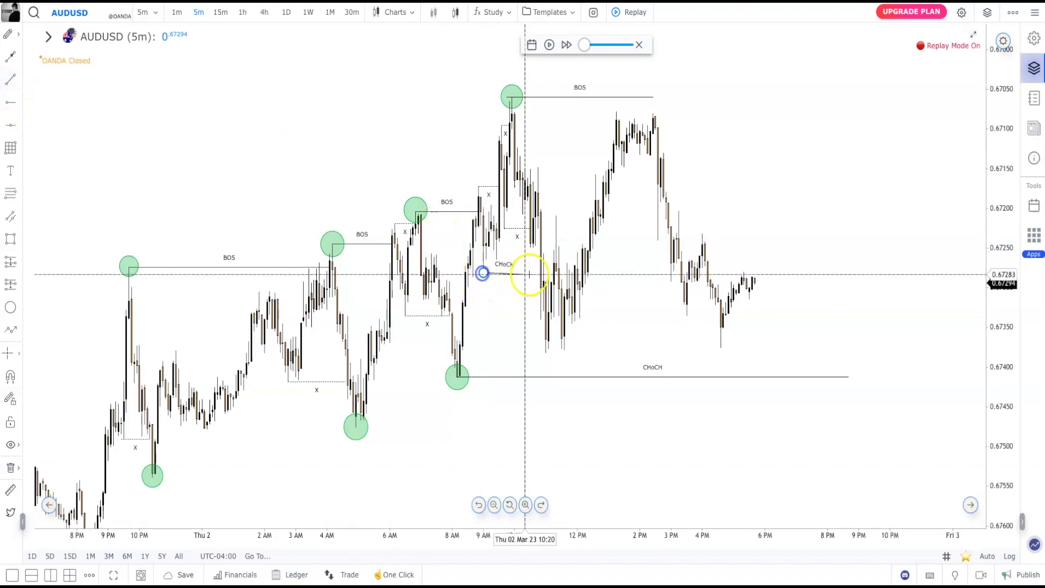
left_click(540, 272)
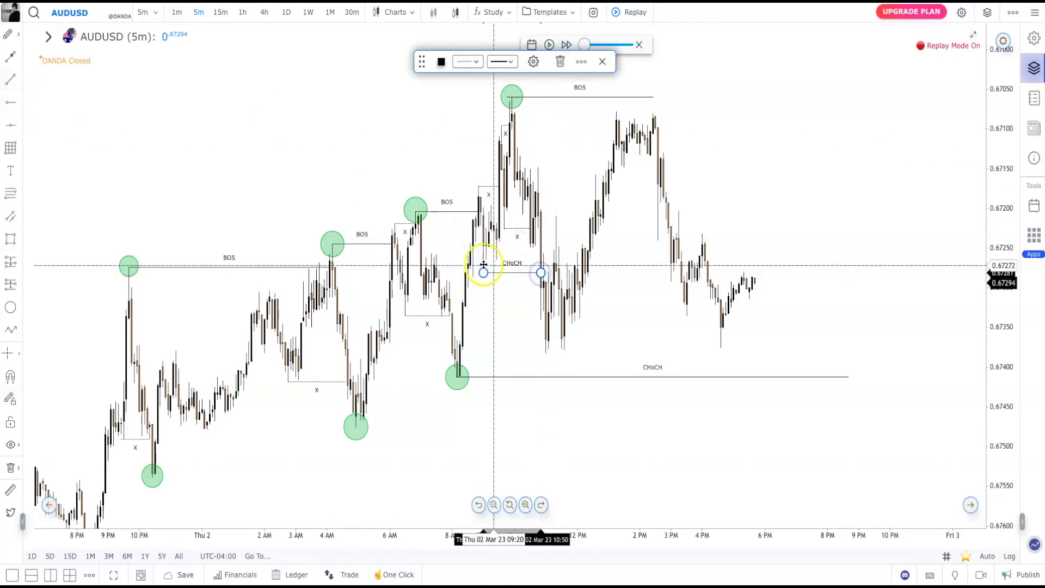
right_click(567, 143)
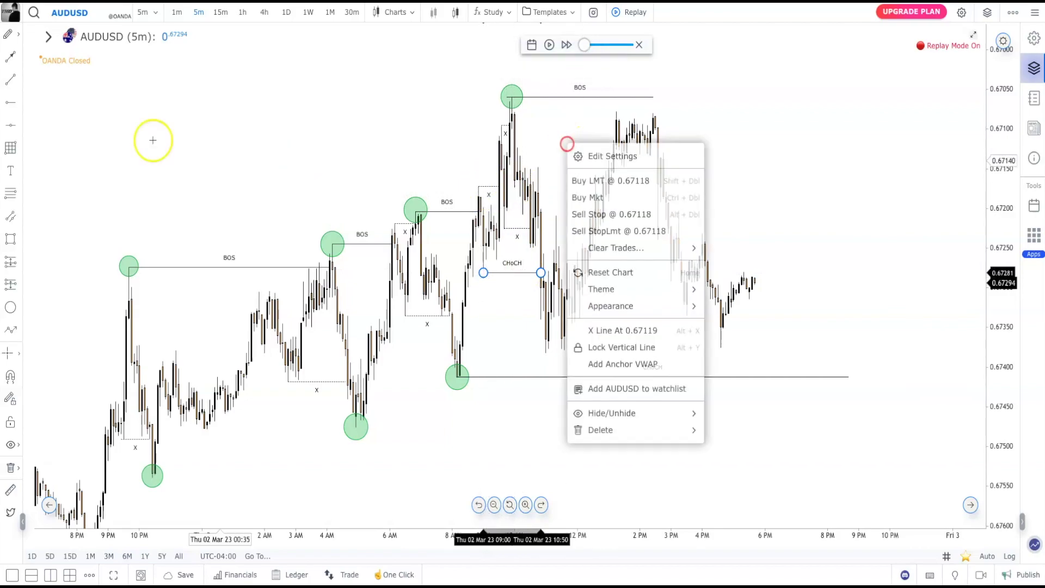
- Draw a zone box with a midline from 9:40 AM to 5:30 PM, between 0.67099 and the 0.67060 swing high
left_click(12, 149)
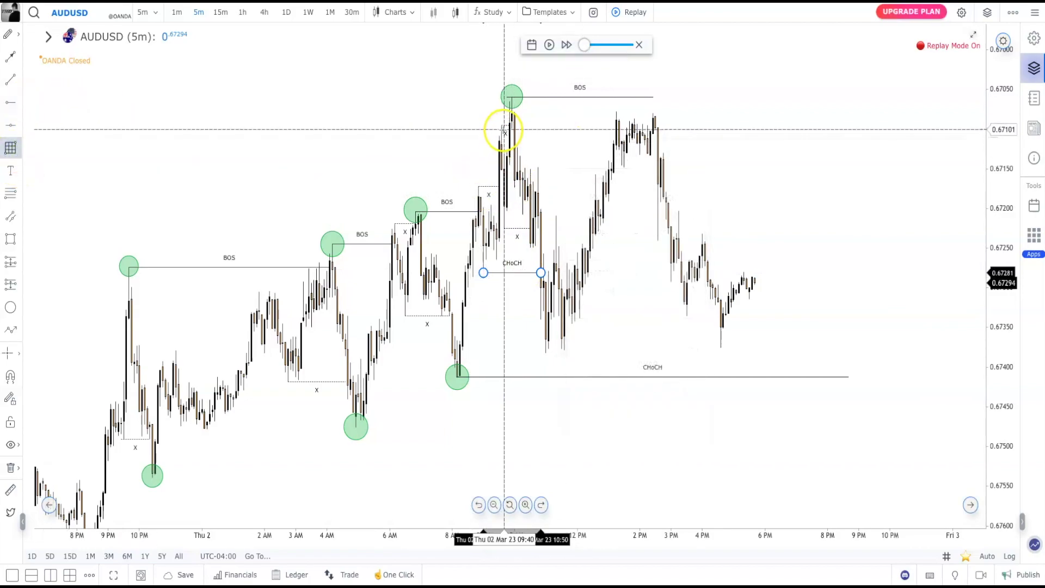
left_click_drag(504, 129, 752, 97)
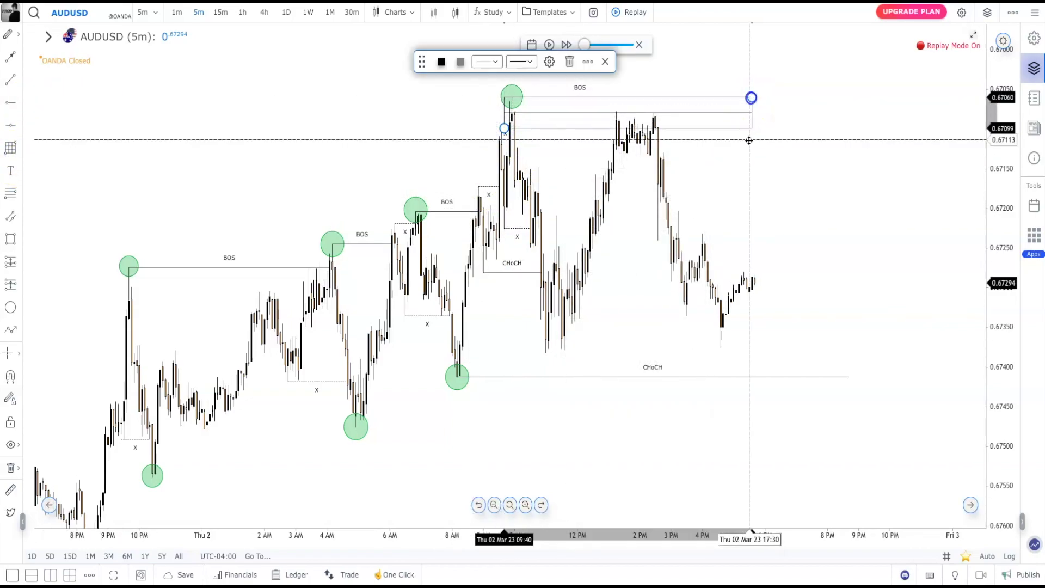
right_click(752, 182)
left_click(702, 172)
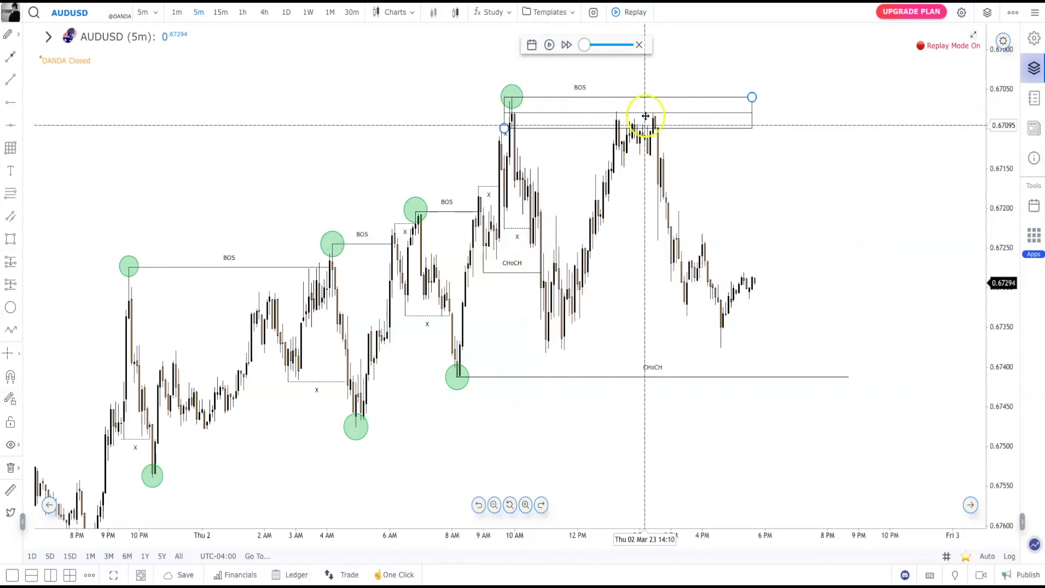
- Play the replay forward to just before 9 PM, past the long CHoCH line
left_click(514, 112)
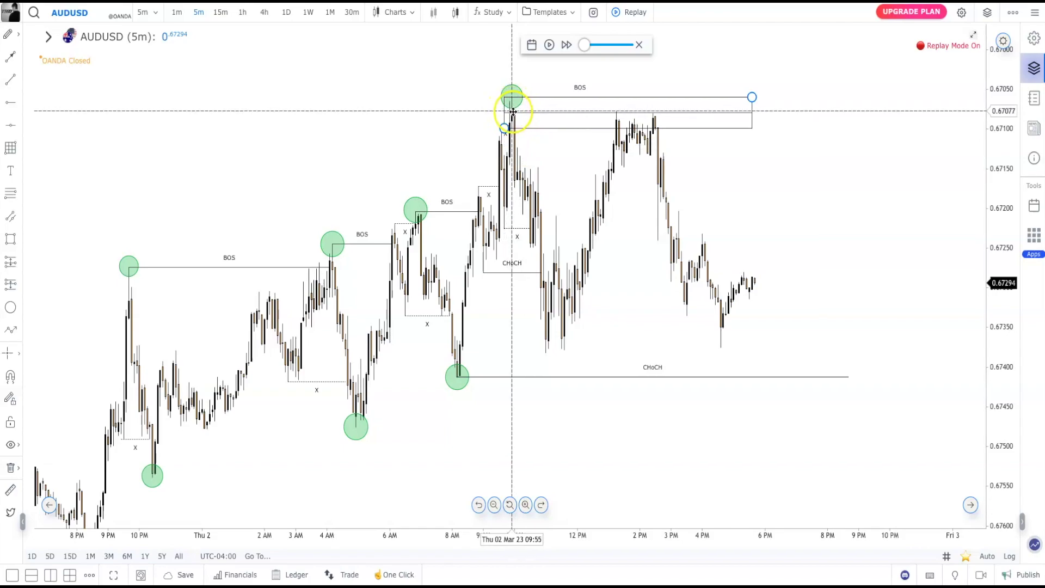
left_click(540, 362)
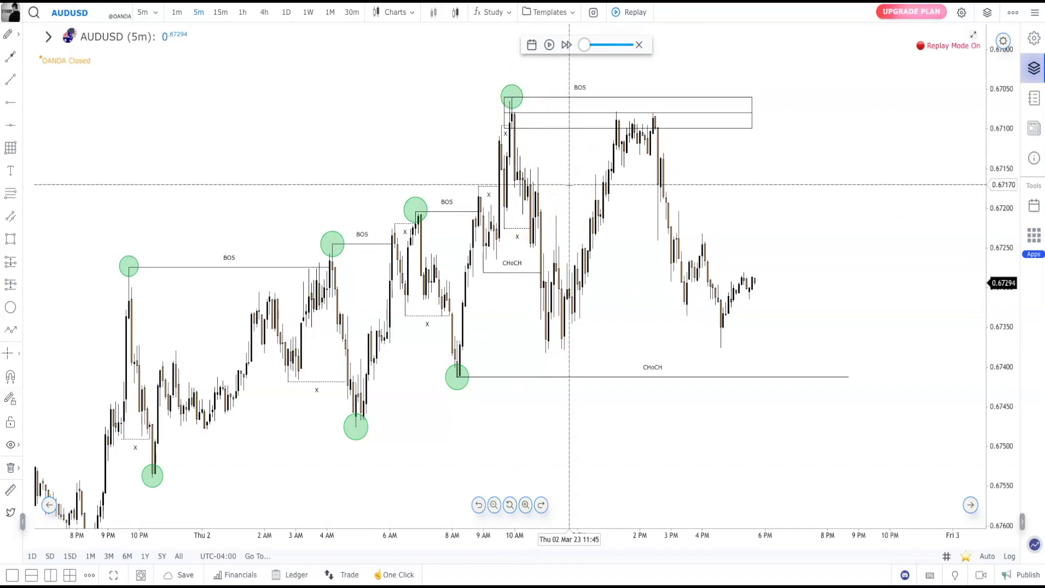
left_click_drag(570, 185, 602, 169)
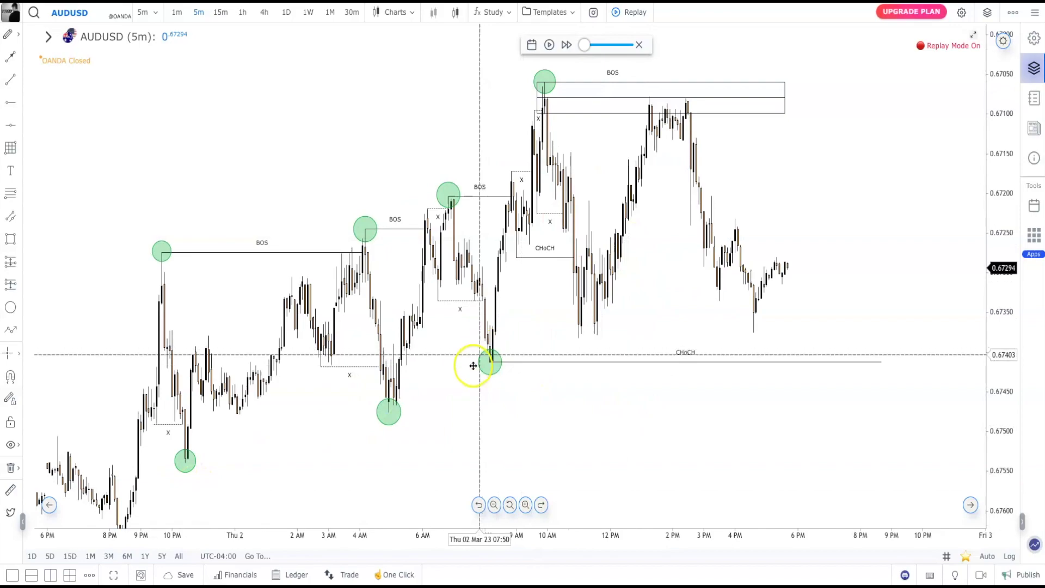
left_click_drag(811, 175, 733, 218)
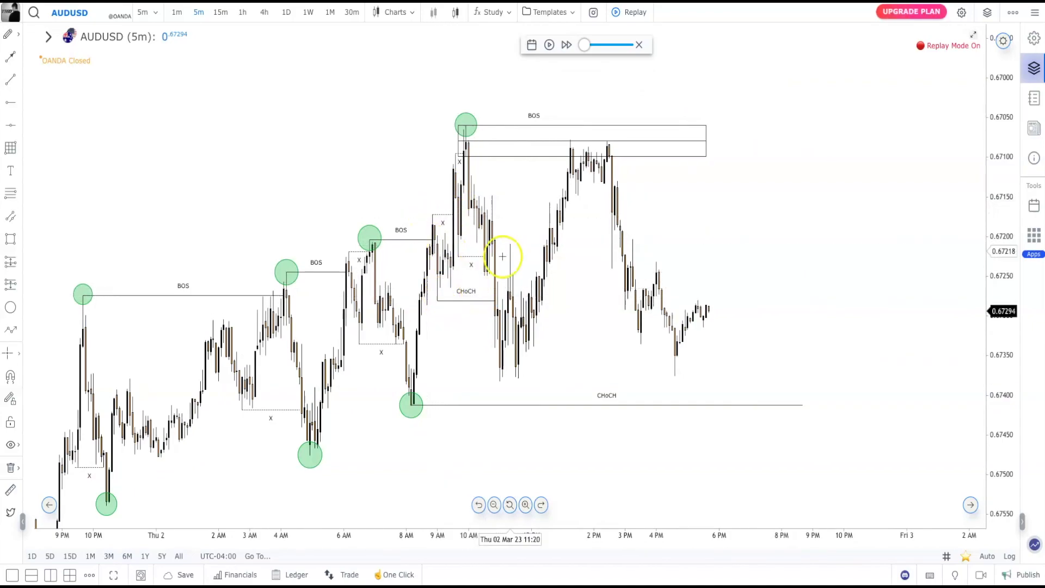
left_click_drag(526, 212, 533, 215)
left_click_drag(805, 197, 821, 192)
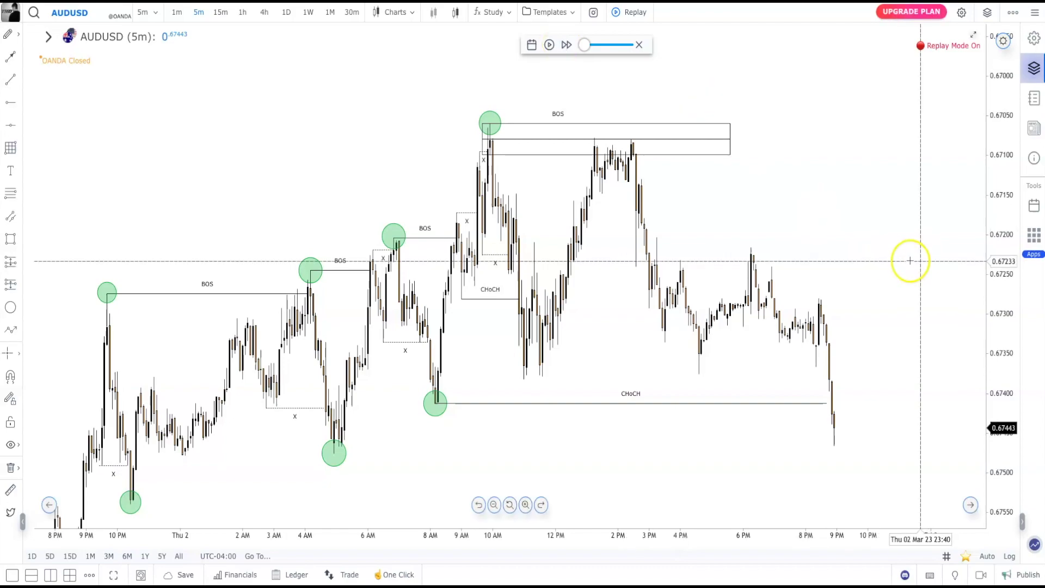
- Extend the long CHoCH line's end to about 8:50 PM, where price breaks through it
left_click_drag(862, 247, 798, 234)
left_click_drag(763, 391, 770, 391)
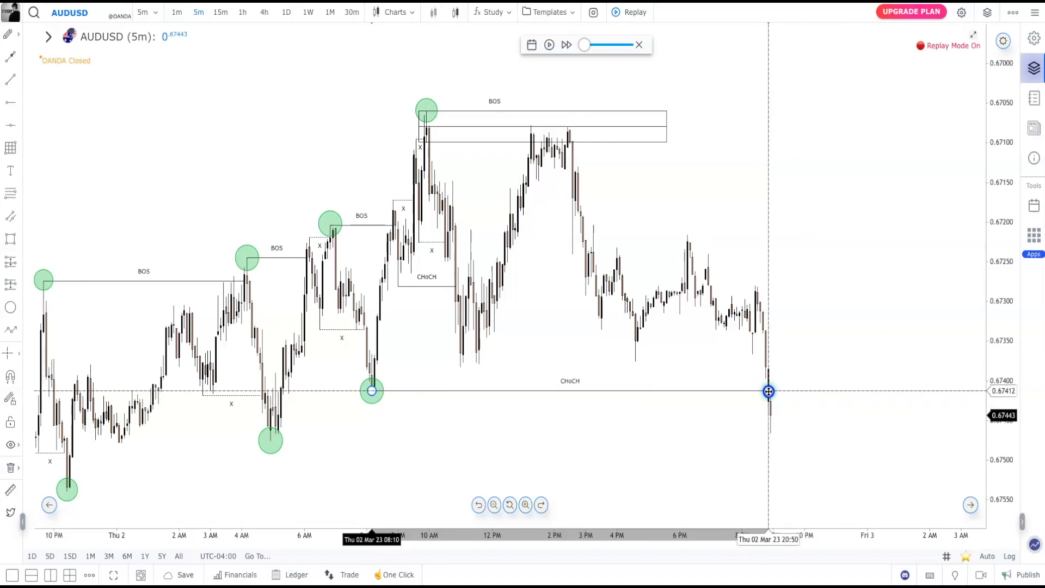
left_click_drag(769, 392, 769, 391)
left_click(815, 298)
- Draw a zone box over the swing high just after 8 PM, from 0.67340 up to about 0.67280, extended into Friday morning
left_click_drag(847, 325, 752, 297)
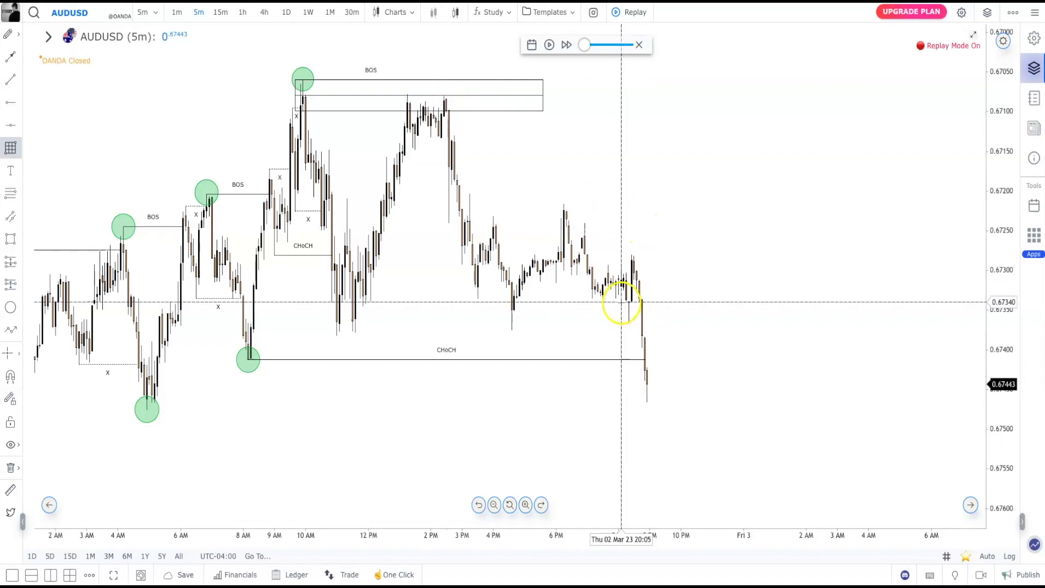
mouse_move(620, 302)
left_mouse_down()
mouse_move(936, 252)
mouse_move(1003, 251)
mouse_move(974, 254)
left_mouse_up()
left_click(975, 254)
right_click(674, 170)
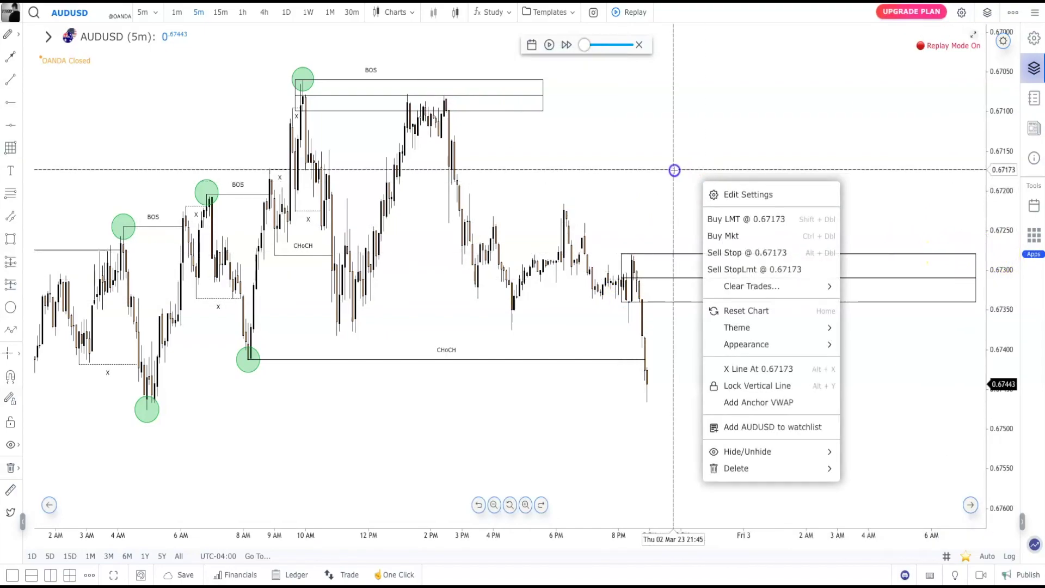
left_click(674, 171)
- Draw a zone box with a midline over the swing high after 2 PM, from about 0.67106 to 0.67080, extended to about 7:10 AM Friday
left_click_drag(763, 167, 754, 164)
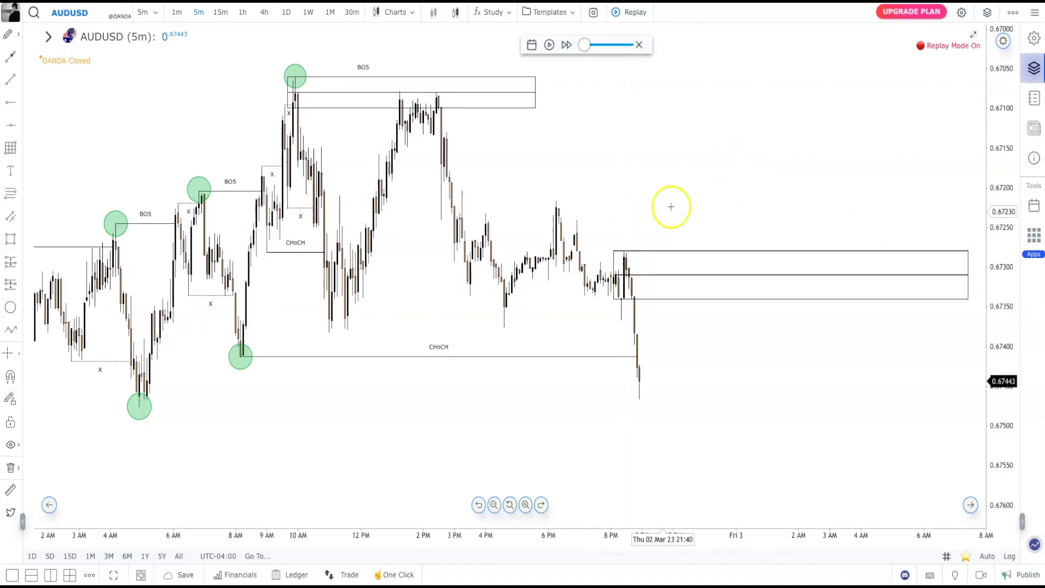
left_click_drag(670, 204, 676, 210)
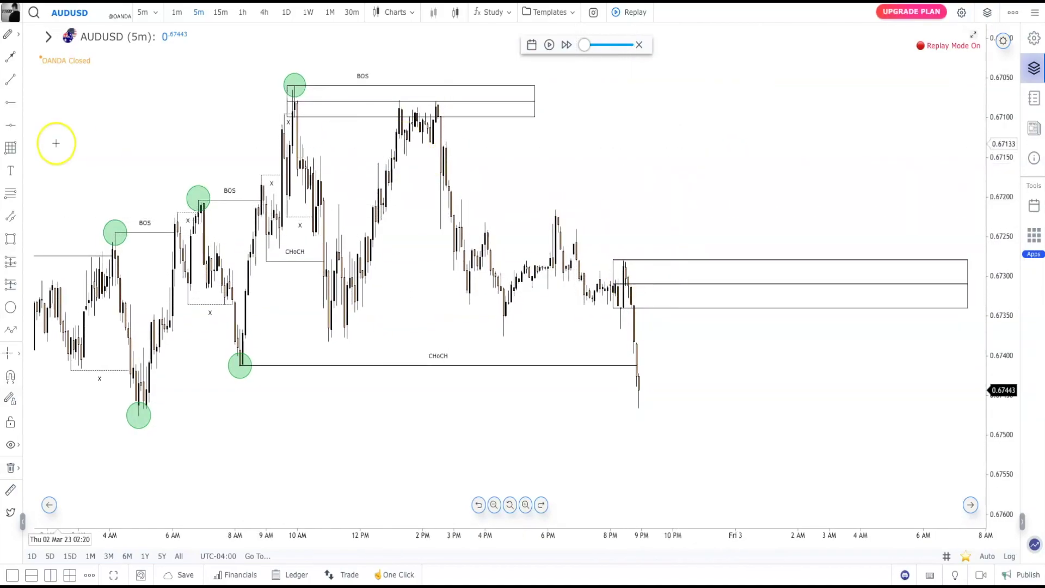
left_click(11, 154)
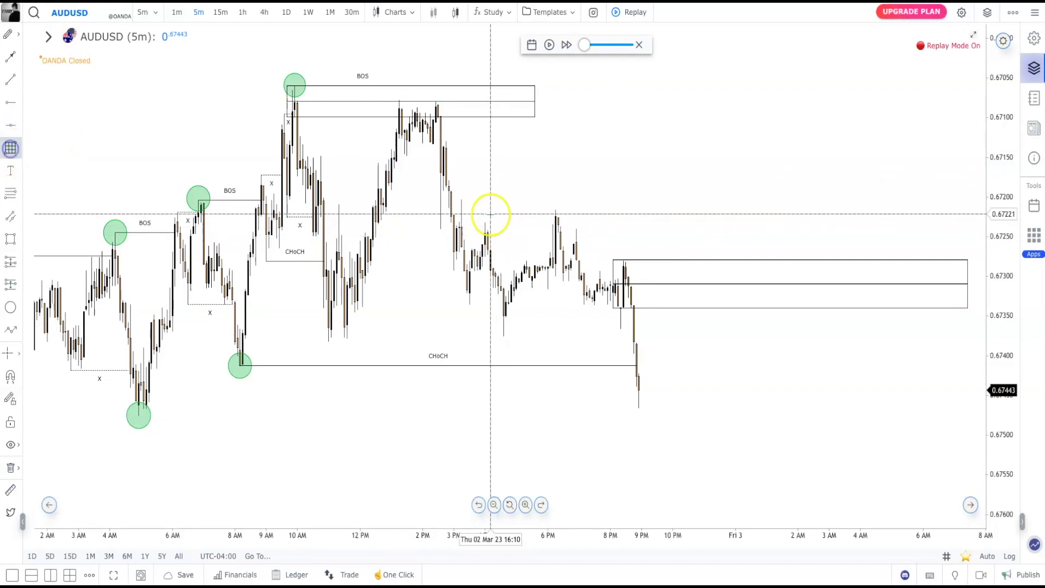
left_click(427, 122)
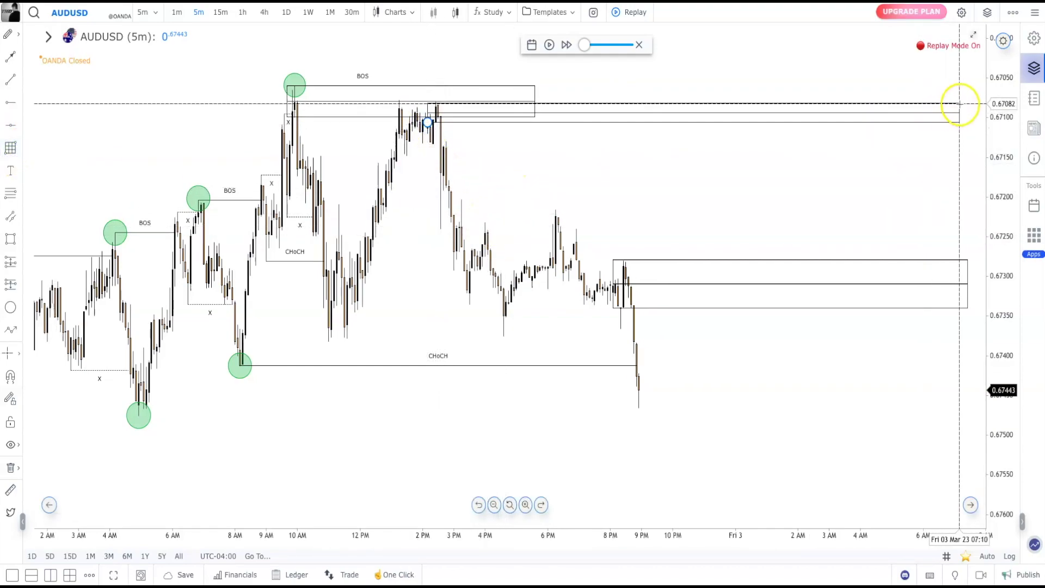
left_click(957, 101)
right_click(752, 79)
left_click(688, 52)
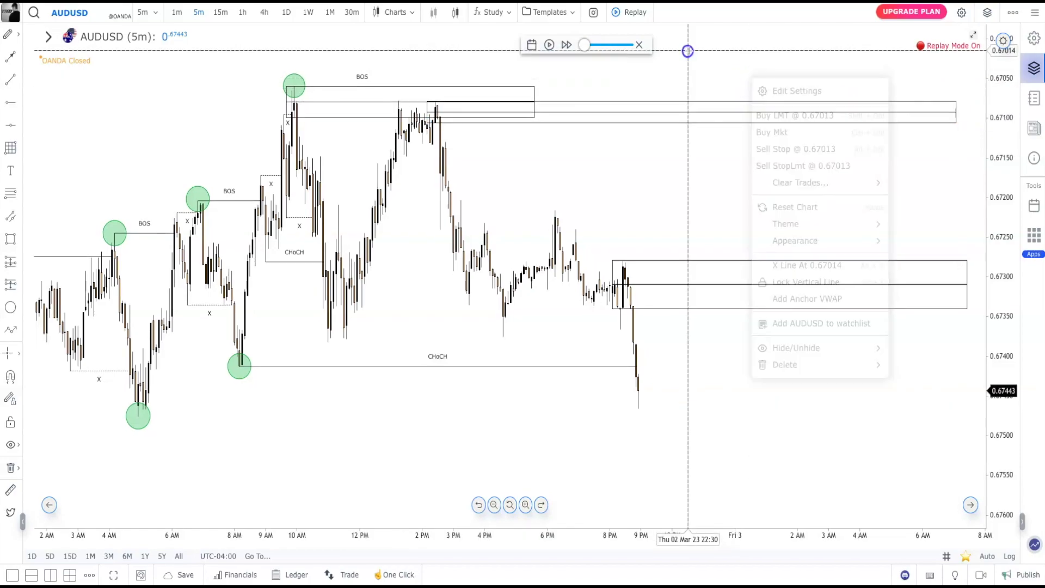
- Delete the older zone box at the 10 AM swing high and the short CHoCH line between 9 and 11 AM
left_click(533, 87)
key("Delete")
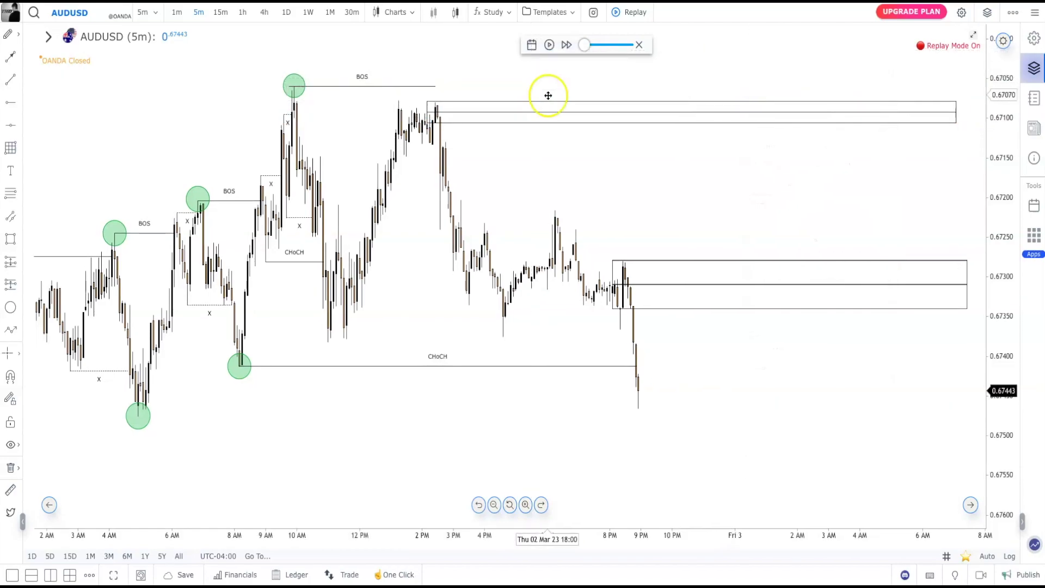
left_click(281, 262)
key("Delete")
- Play the replay forward to about 10:15 PM and pause it
left_click_drag(700, 219, 674, 205)
left_click(552, 225)
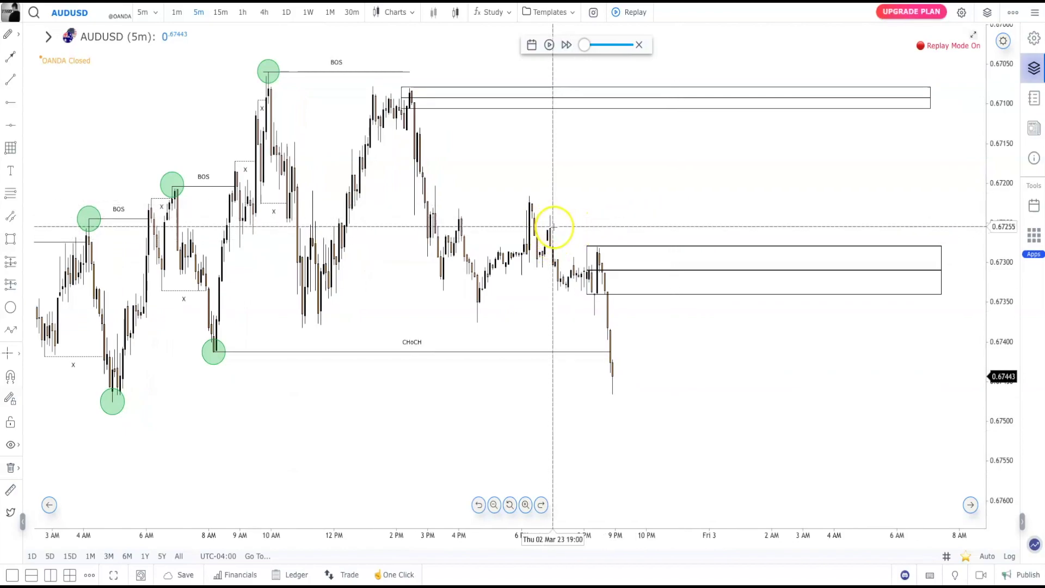
left_click(617, 281)
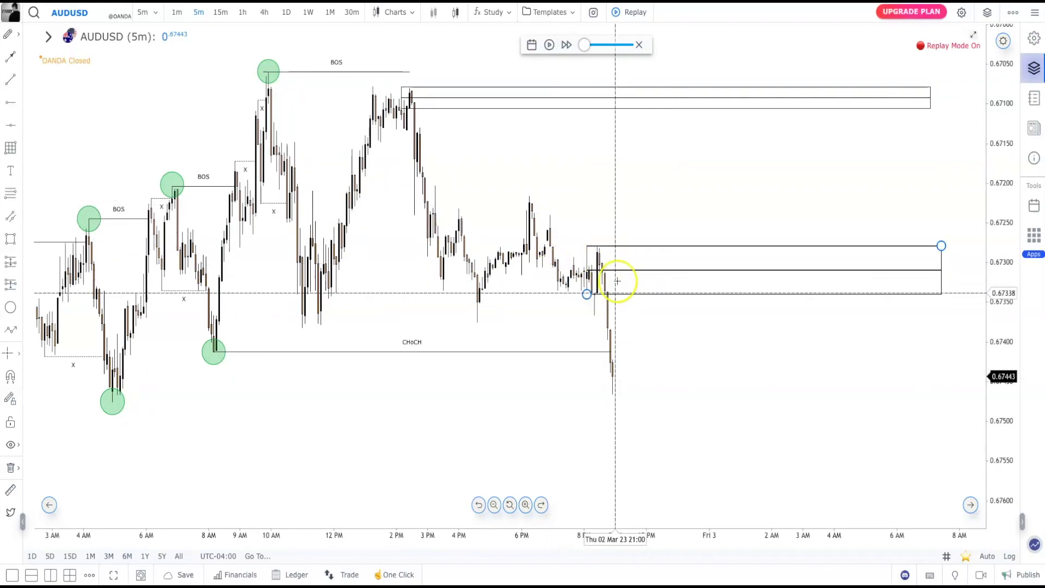
left_click(626, 288)
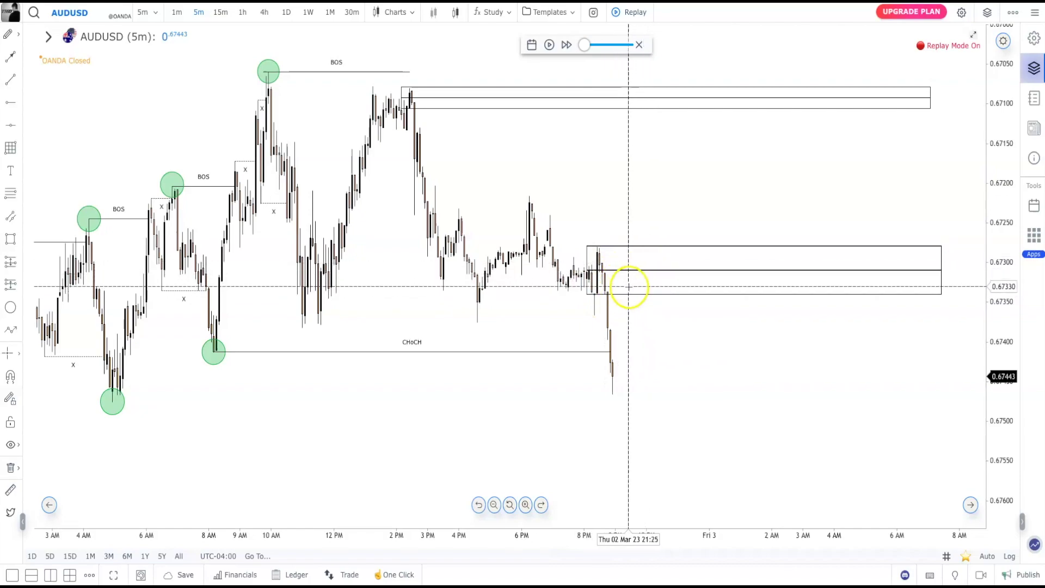
left_click_drag(695, 374, 630, 359)
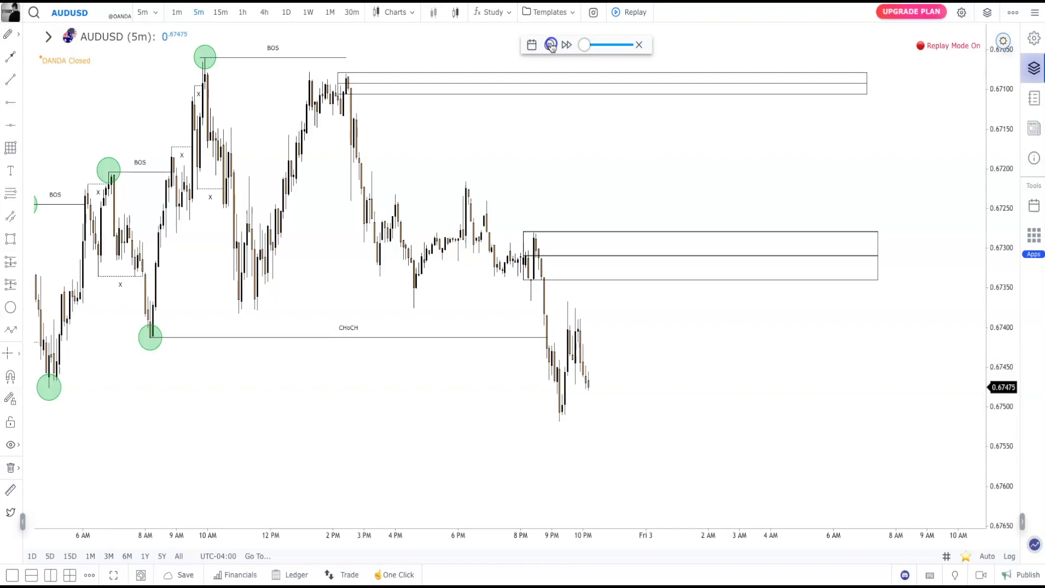
left_click(549, 45)
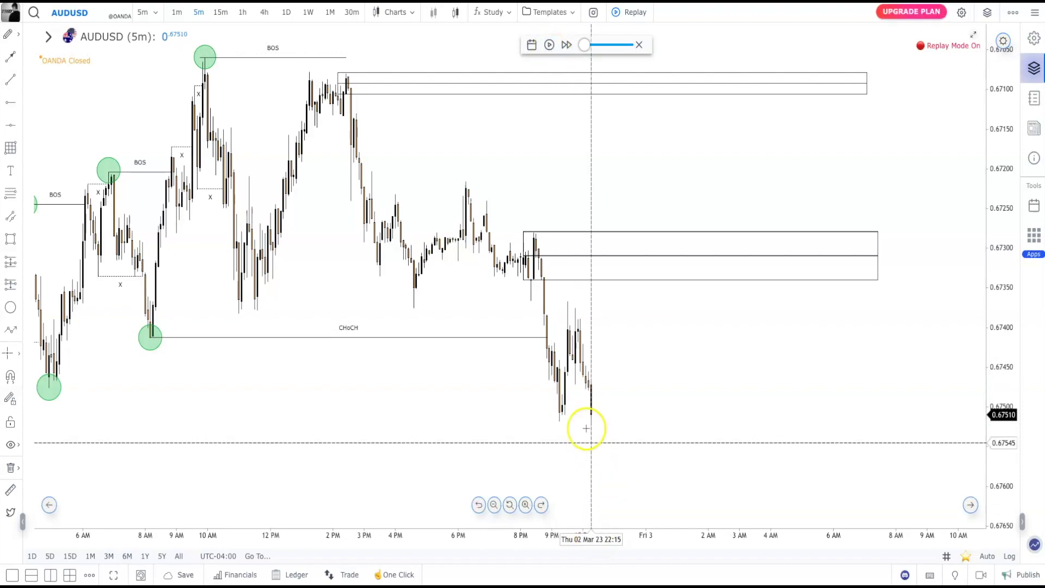
- Draw a horizontal line at 0.67364 from 9 PM to 10:45 PM above the recent highs and apply the Liquidity preset
left_click(11, 83)
left_click(552, 300)
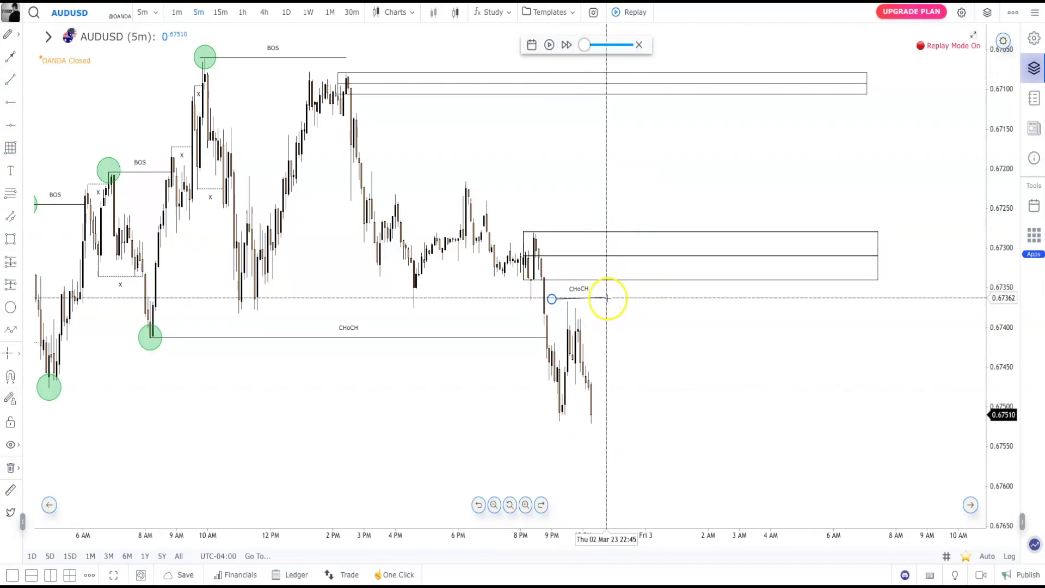
left_click(532, 60)
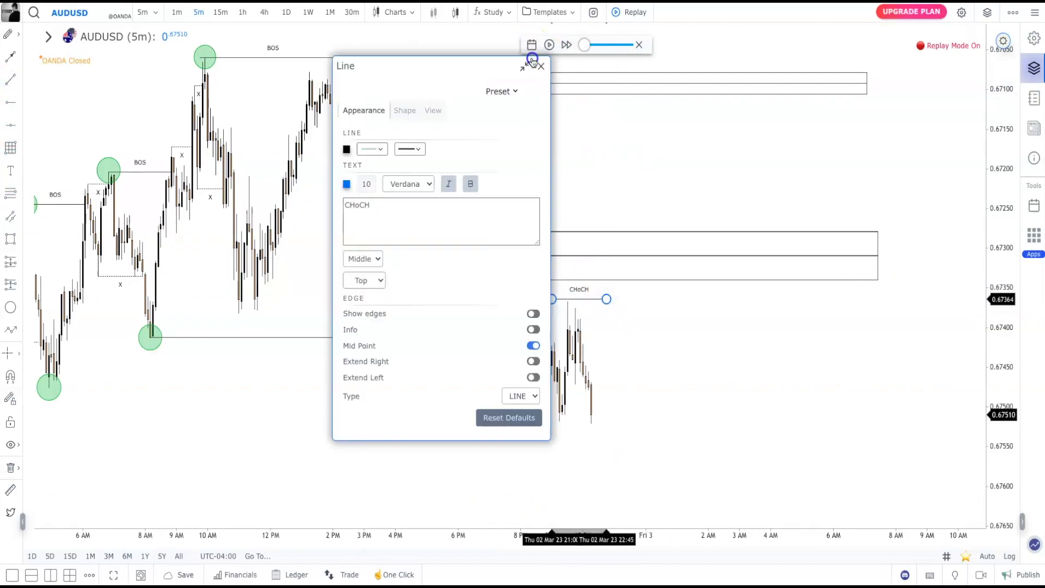
left_click(500, 92)
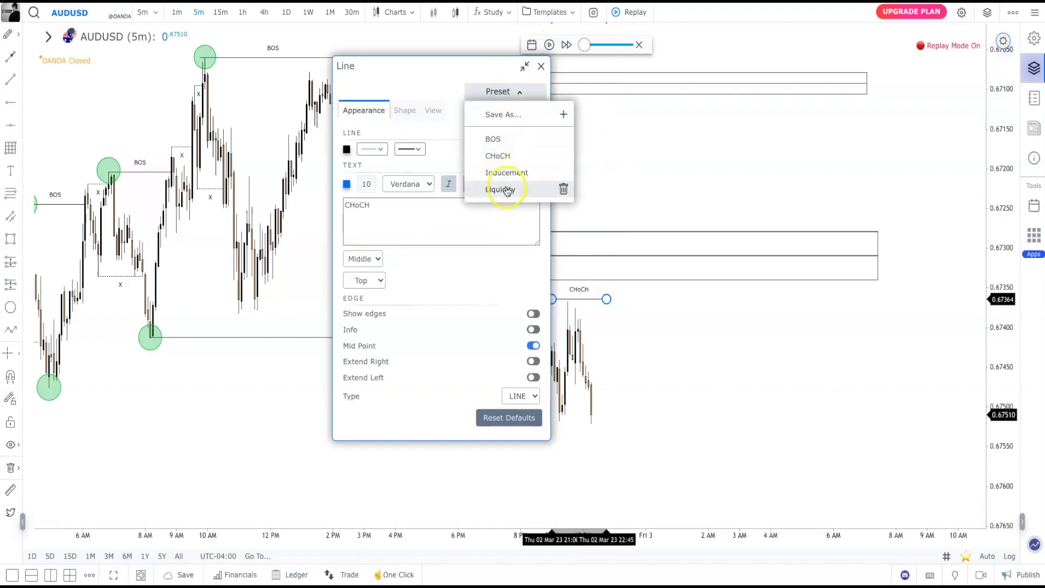
left_click(543, 66)
right_click(671, 196)
left_click(600, 168)
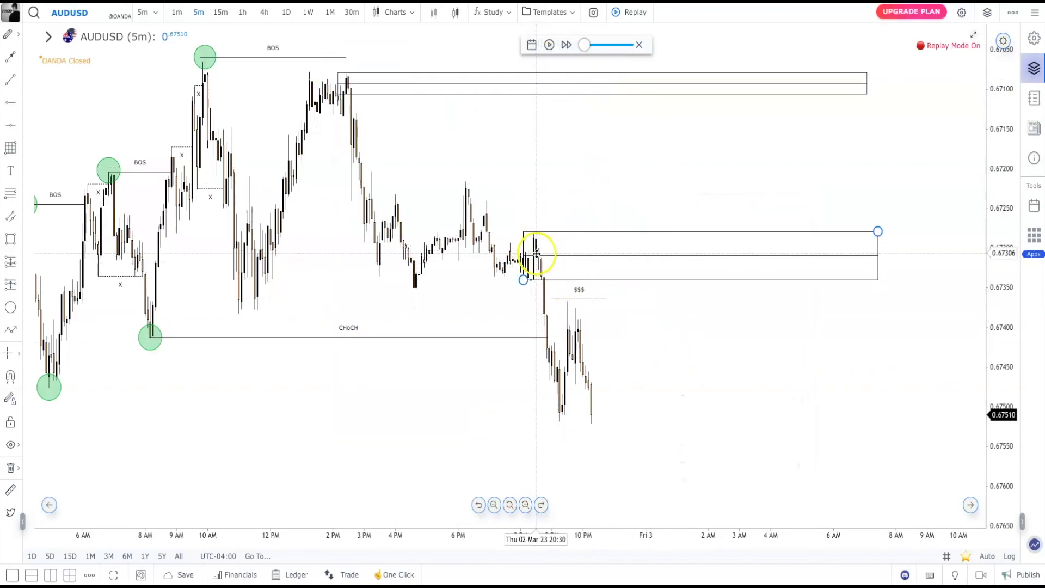
left_click(606, 203)
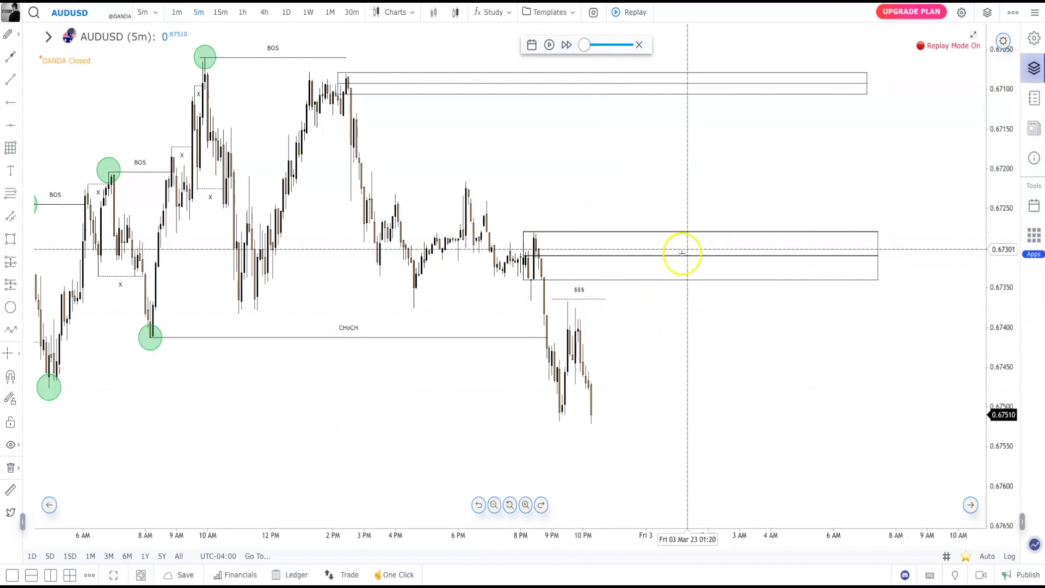
left_click(19, 264)
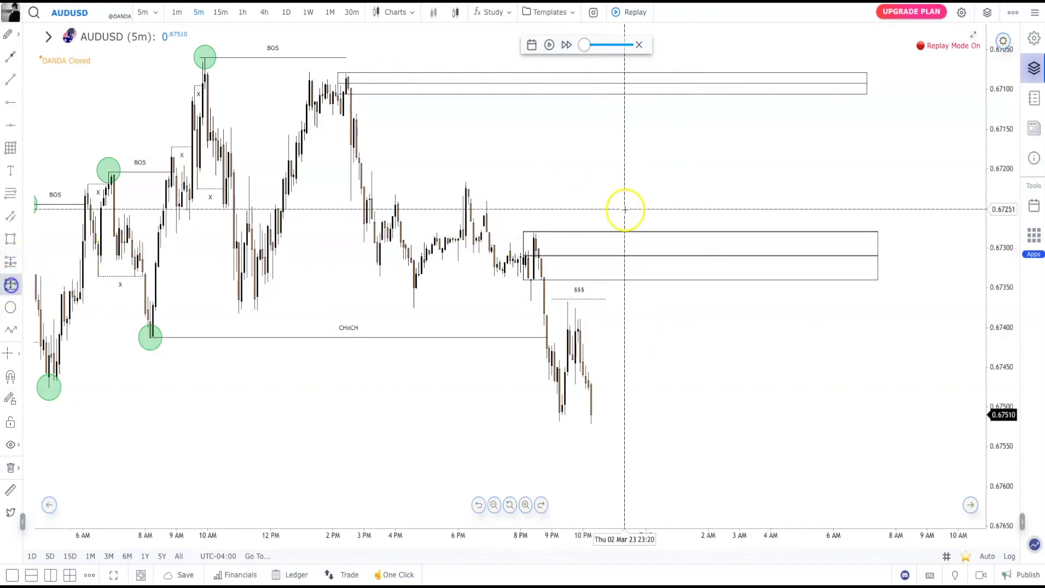
left_click(651, 255)
right_click(715, 162)
mouse_move(651, 254)
left_mouse_down()
mouse_move(652, 282)
mouse_move(653, 261)
mouse_move(681, 291)
left_mouse_up()
key("Delete")
left_click(10, 284)
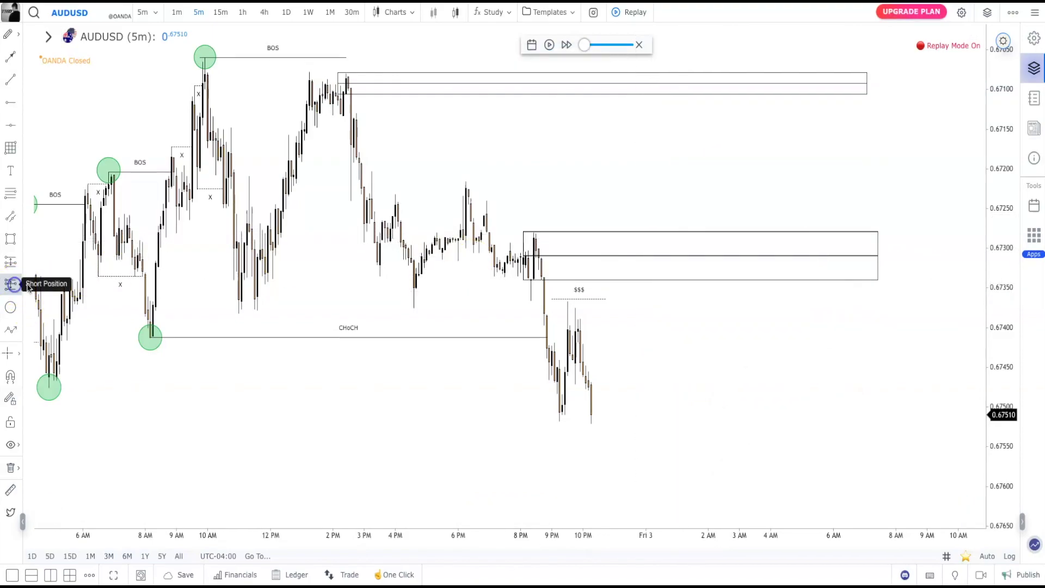
left_click(648, 255)
right_click(648, 219)
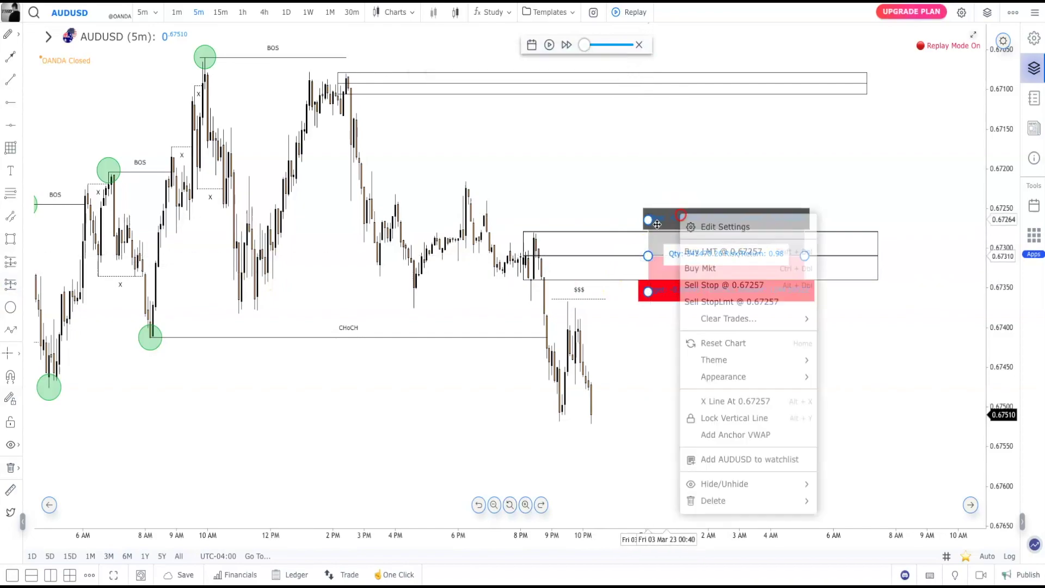
left_click_drag(648, 221, 653, 309)
left_click_drag(640, 373, 739, 406)
left_click_drag(678, 322, 683, 284)
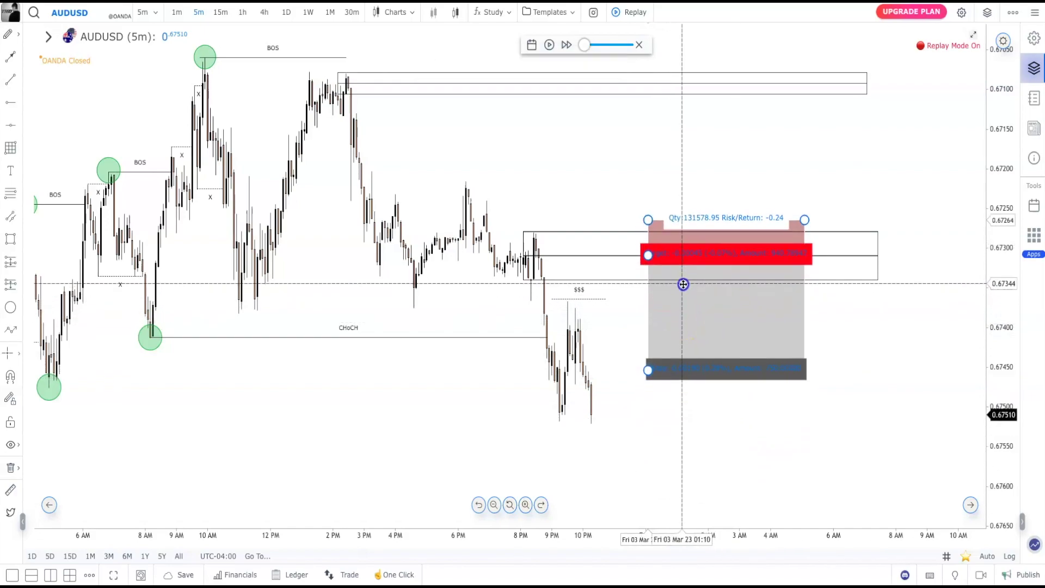
left_click_drag(647, 220, 643, 333)
key("Delete")
left_click(670, 327)
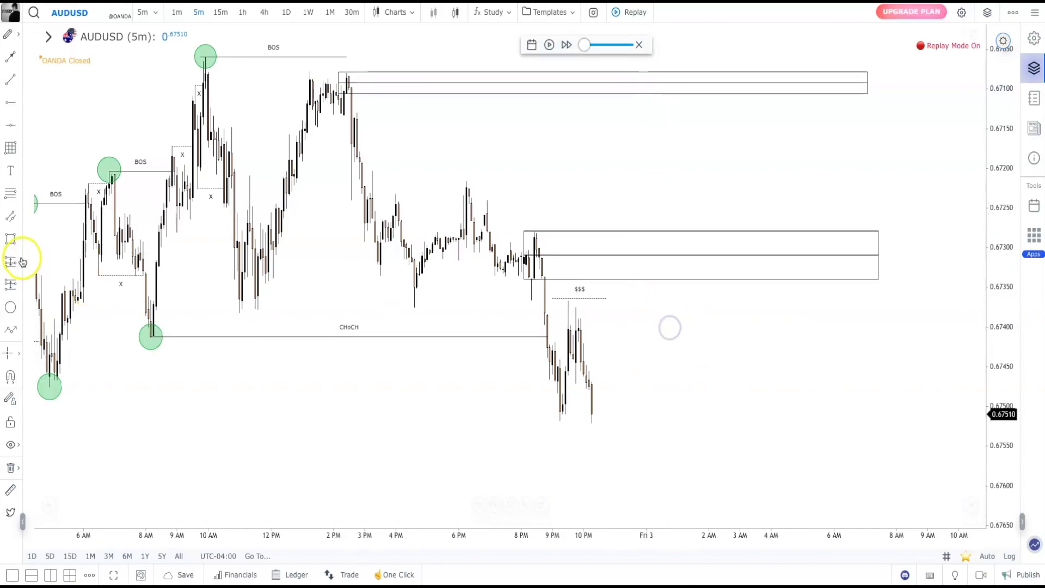
- Place a Long Position with its entry on the lower zone's midline, the stop at about 0.67277 and the target at about 0.67520
left_click(641, 255)
right_click(654, 273)
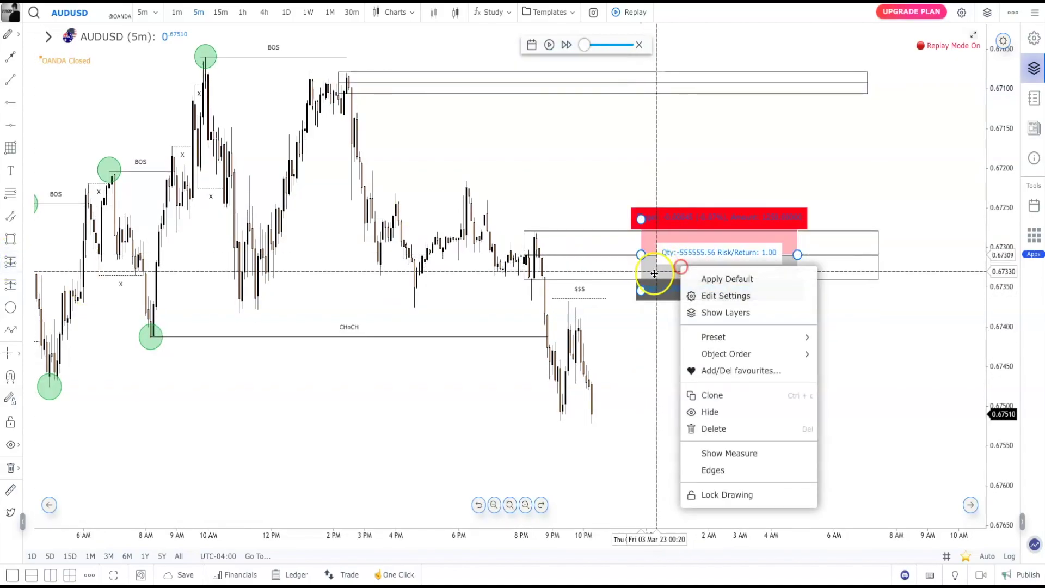
left_click_drag(641, 290, 658, 153)
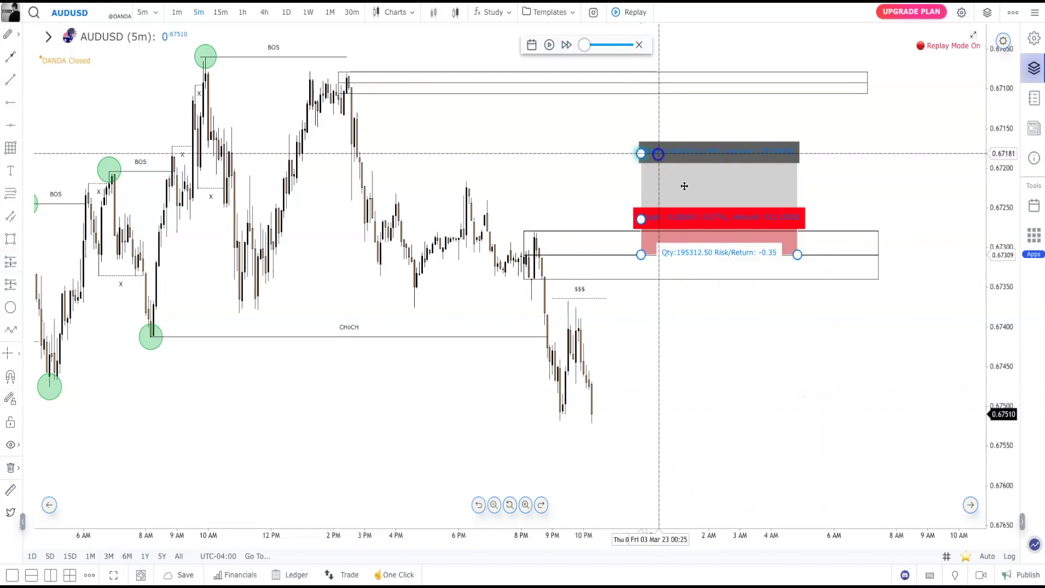
mouse_move(685, 187)
left_mouse_down()
mouse_move(683, 272)
mouse_move(679, 227)
left_mouse_up()
left_click(660, 276)
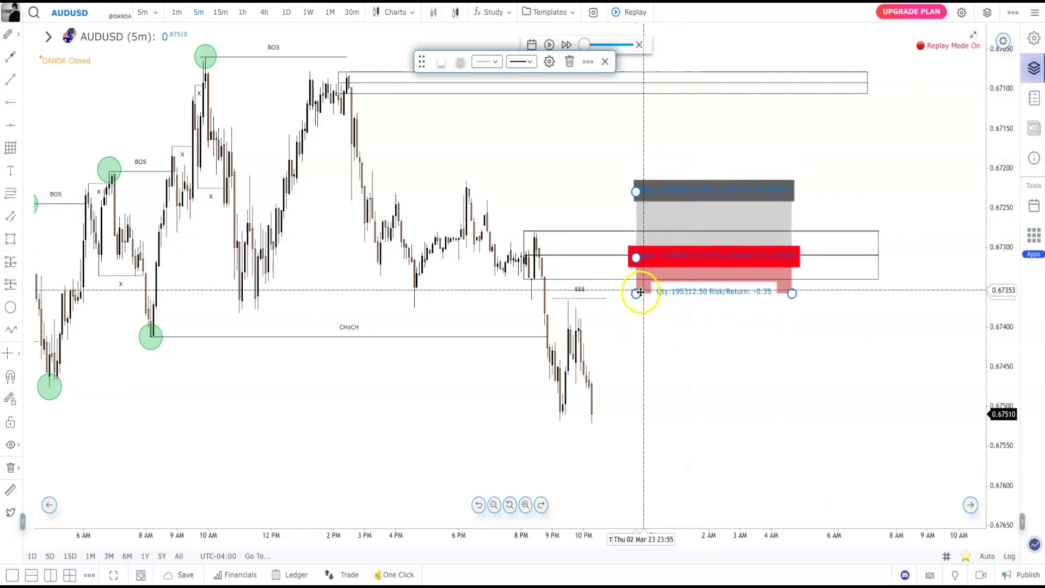
left_click_drag(640, 292, 636, 285)
left_click_drag(637, 321, 646, 240)
left_click_drag(632, 303, 628, 447)
left_click(651, 283)
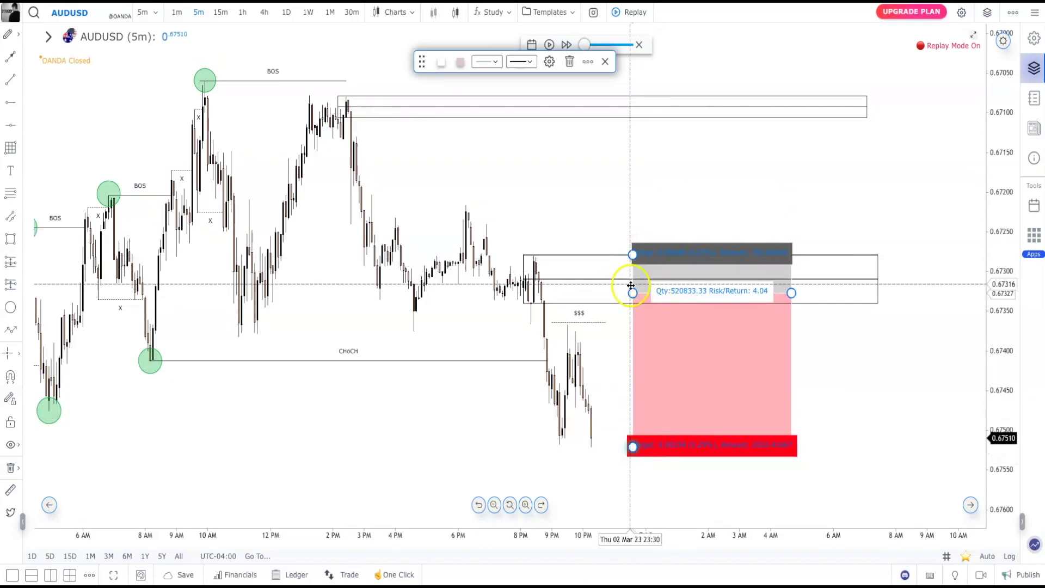
left_click_drag(630, 285, 633, 252)
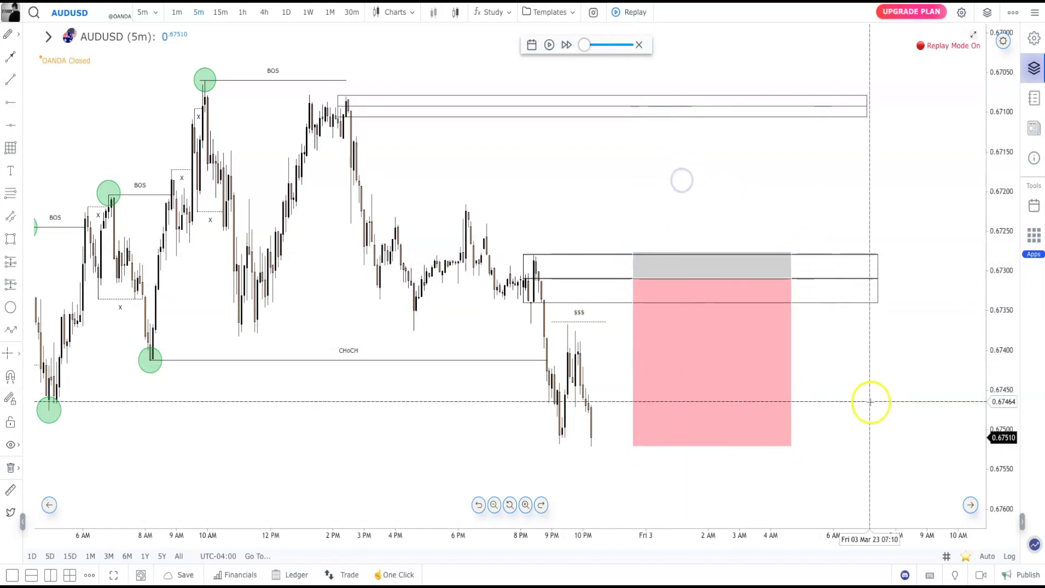
- Draw a horizontal $$$ liquidity line at about 0.67207, from about 3:50 PM to 9:15 PM, above the 6 PM swing high
left_click_drag(867, 403, 869, 317)
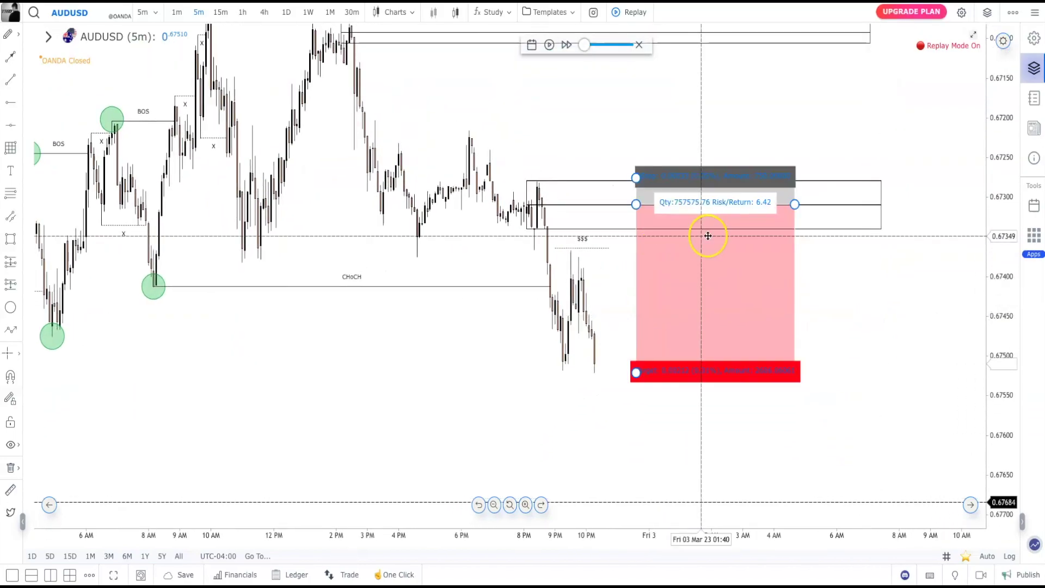
left_click_drag(647, 109, 691, 179)
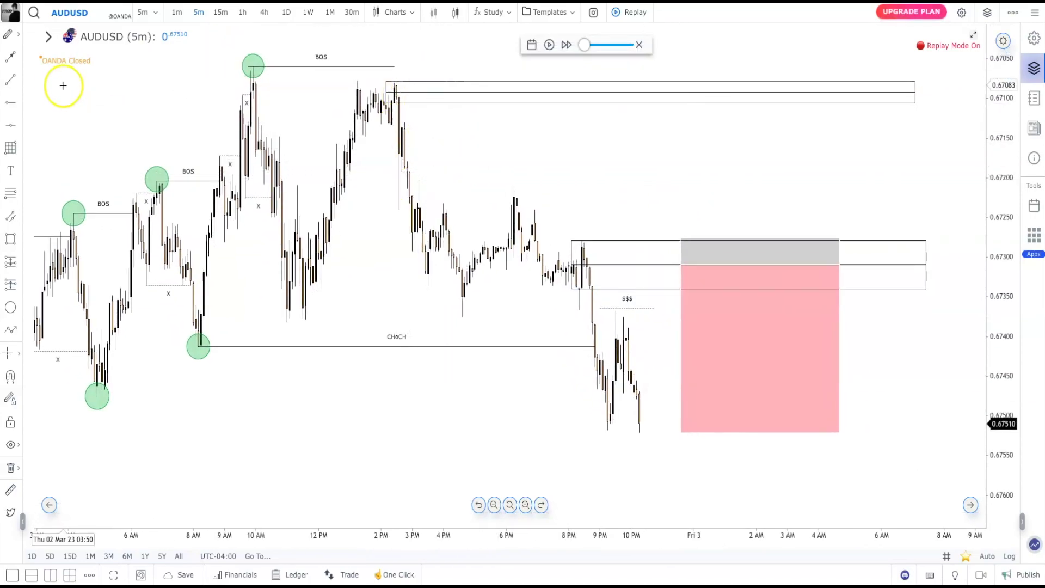
left_click(8, 82)
left_click(438, 183)
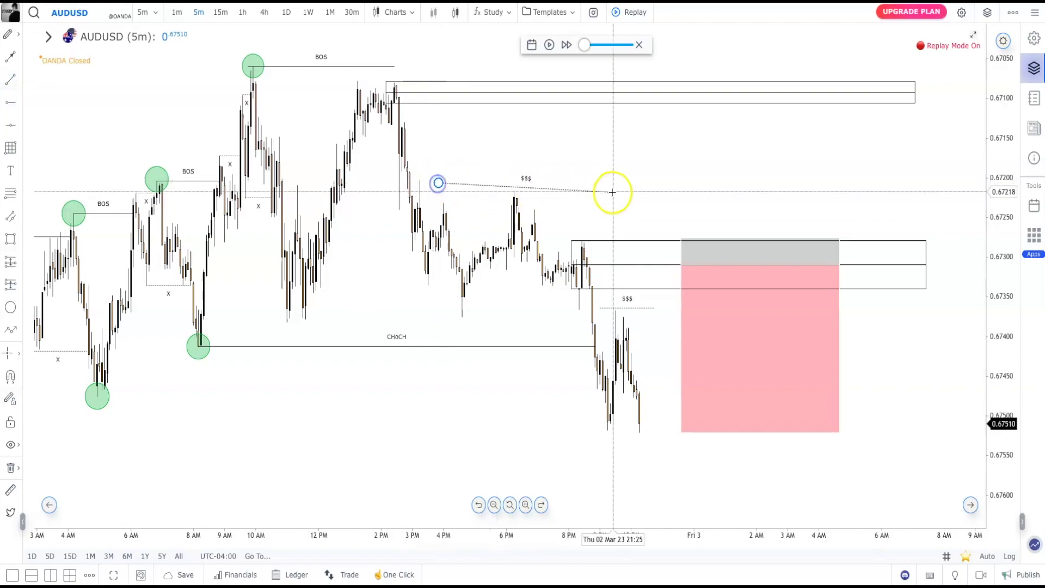
left_click(608, 183)
right_click(629, 140)
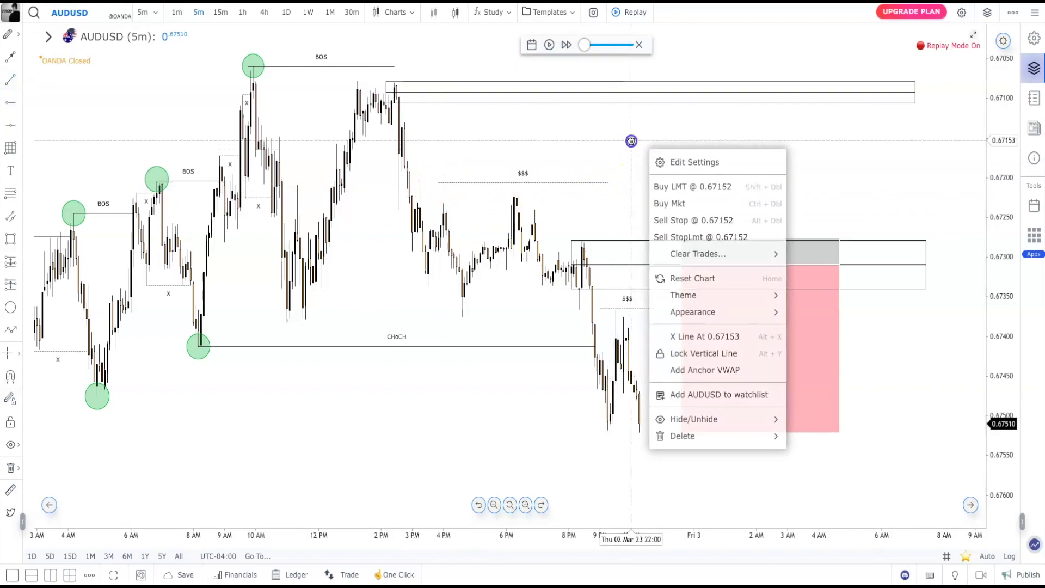
- Play the replay forward to about 11:30 PM and exit replay mode
left_click_drag(819, 185, 818, 166)
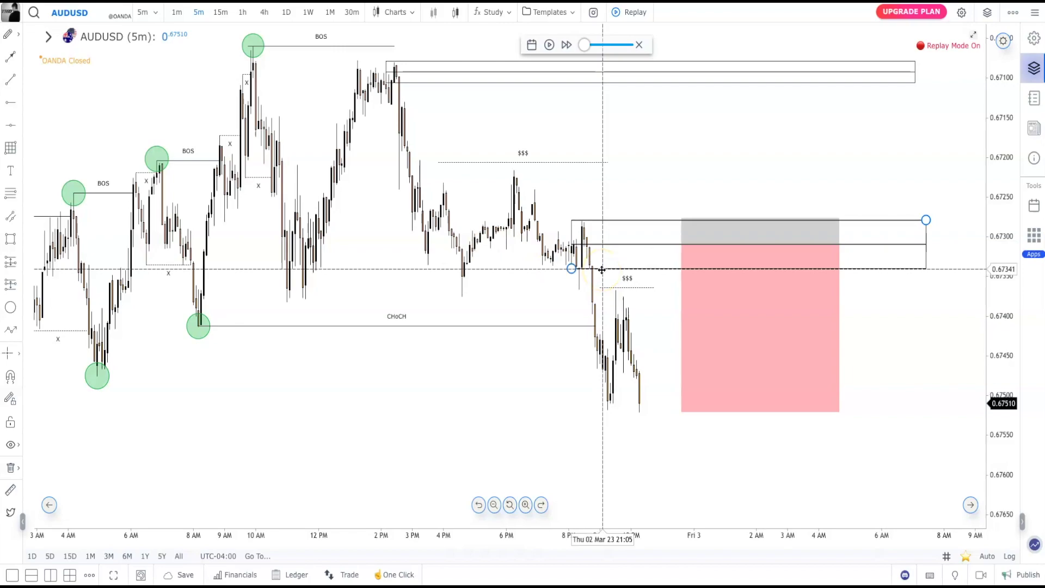
left_click(710, 229)
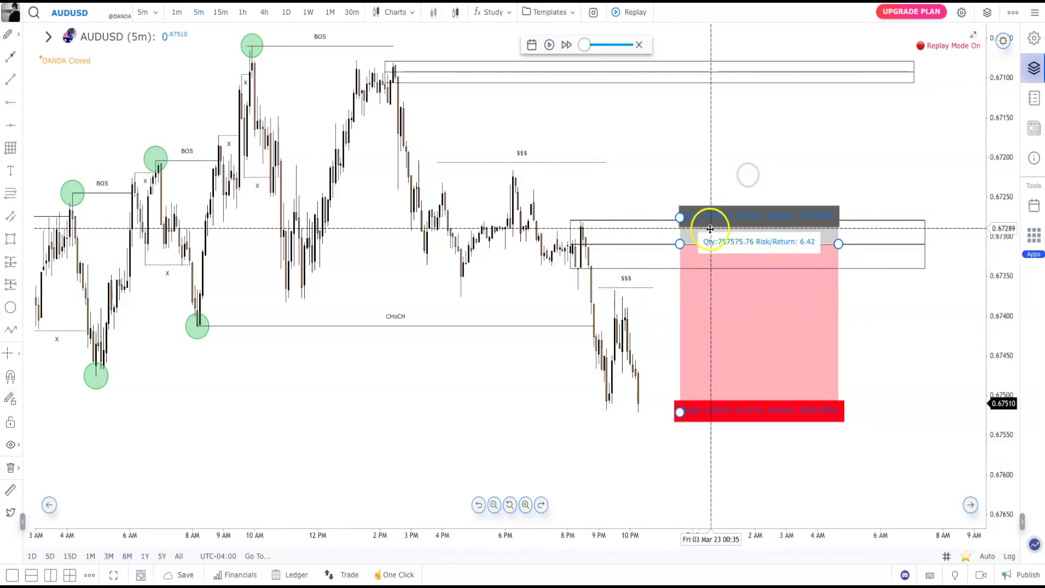
left_click(600, 58)
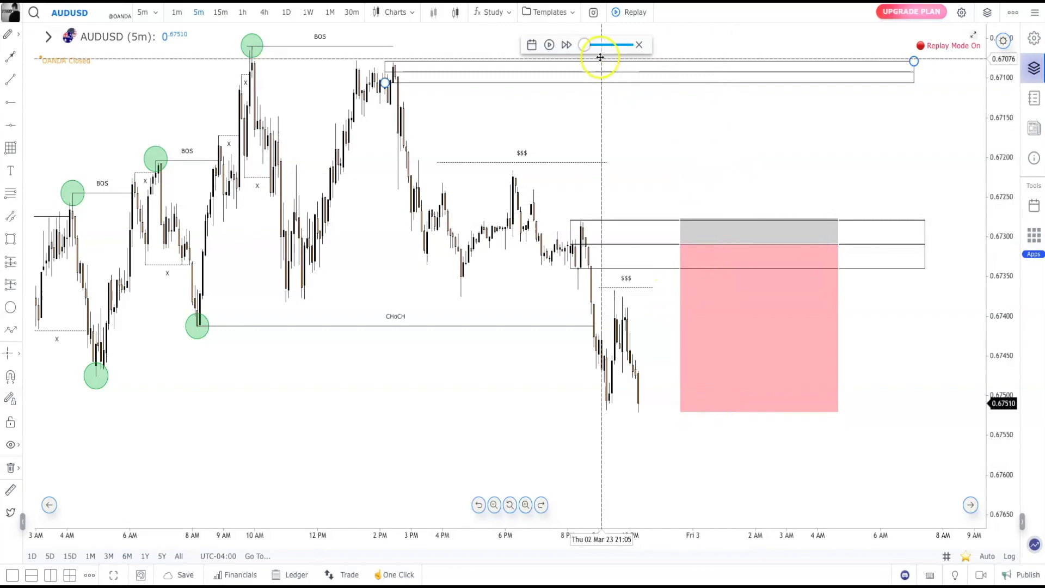
key("Escape")
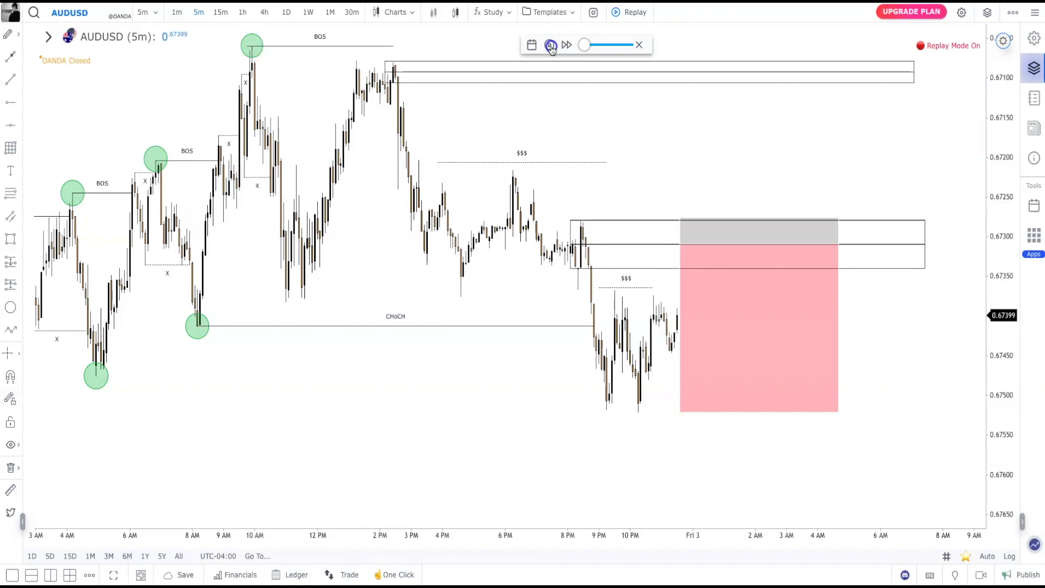
left_click(636, 45)
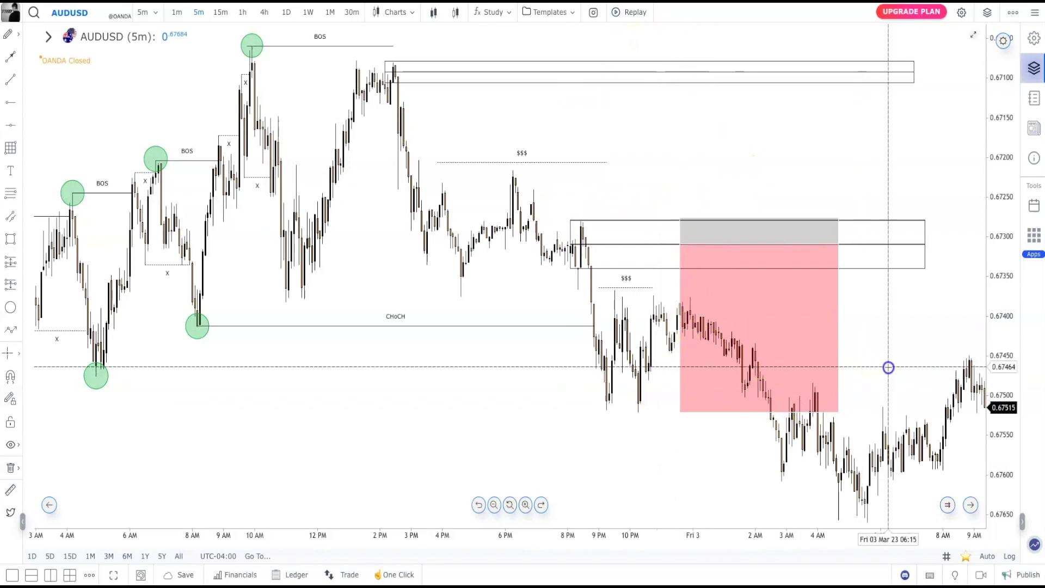
- Move the Long Position to the 3 March price spike, starting at about 11:10 AM with its entry at 0.67310 on the zone's midline
left_click_drag(887, 366, 737, 324)
scroll(775, 290, "down", 1)
left_click_drag(838, 299, 791, 299)
left_click_drag(750, 202, 874, 204)
left_click_drag(629, 296, 690, 295)
left_click_drag(916, 313, 822, 251)
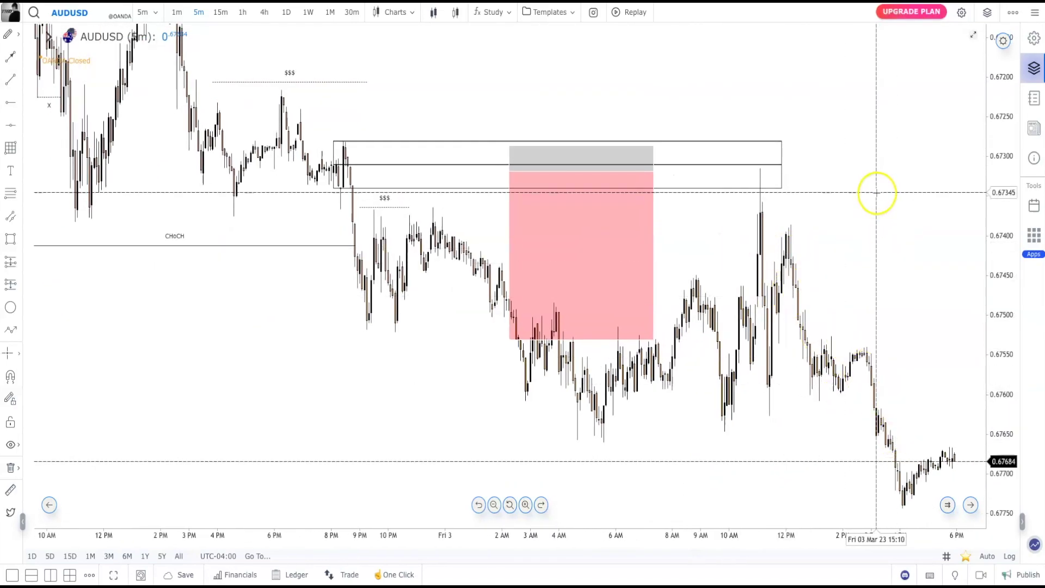
left_click_drag(874, 194, 917, 248)
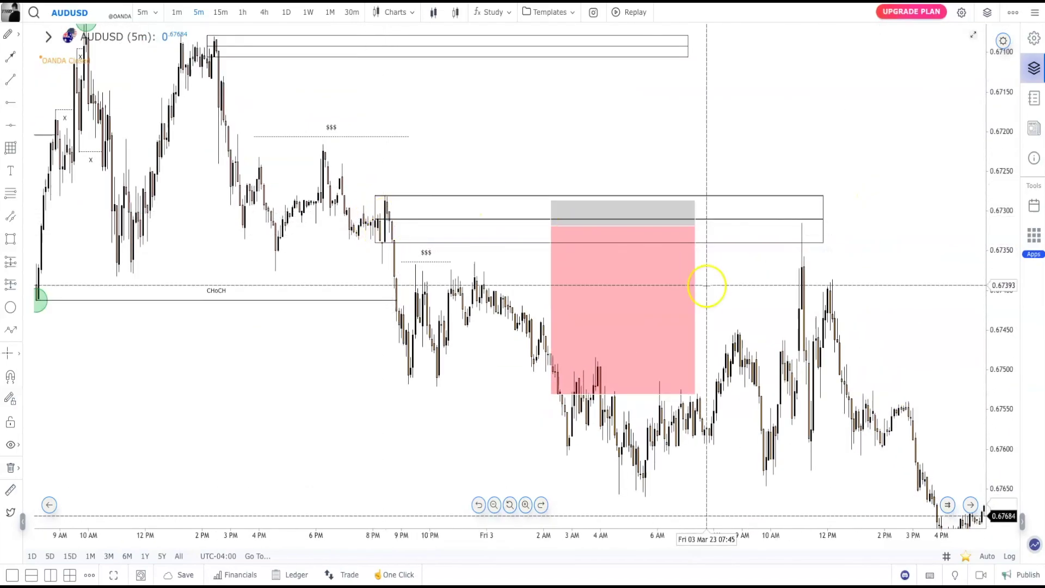
left_click_drag(707, 285, 883, 260)
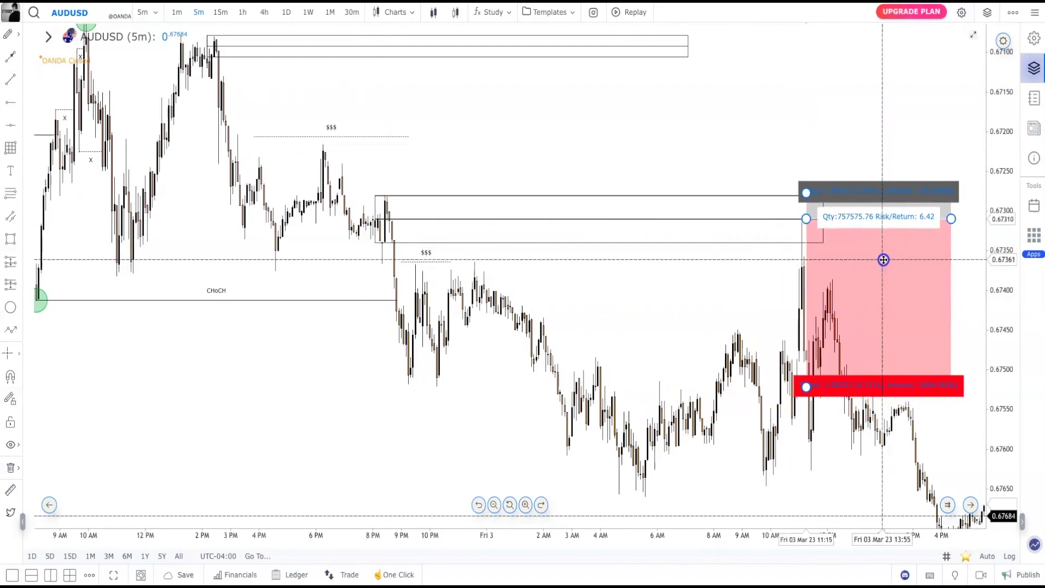
left_click(833, 415)
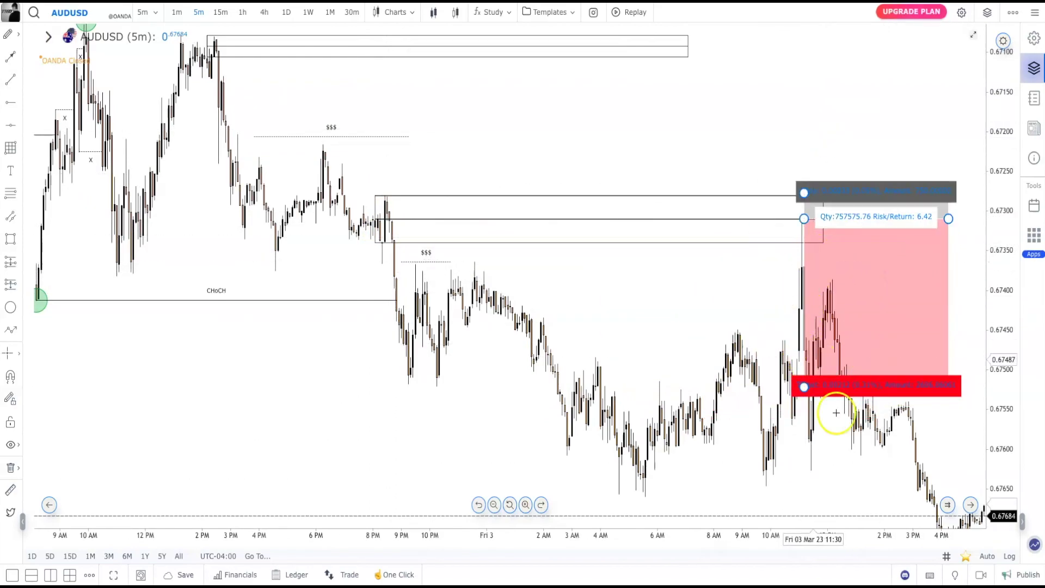
- Extend the Long Position's target to about 0.67658
left_click_drag(804, 385, 805, 495)
left_click(702, 301)
left_click_drag(819, 112, 788, 110)
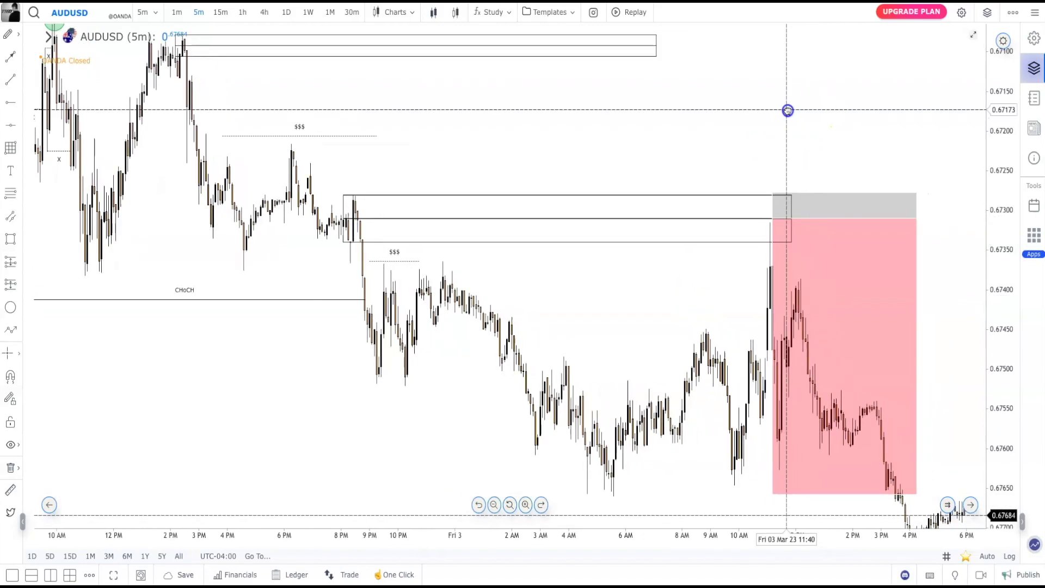
- Move the position's entry to the zone's near edge at 0.67340 and its start to about 10:30 AM
left_click(770, 192)
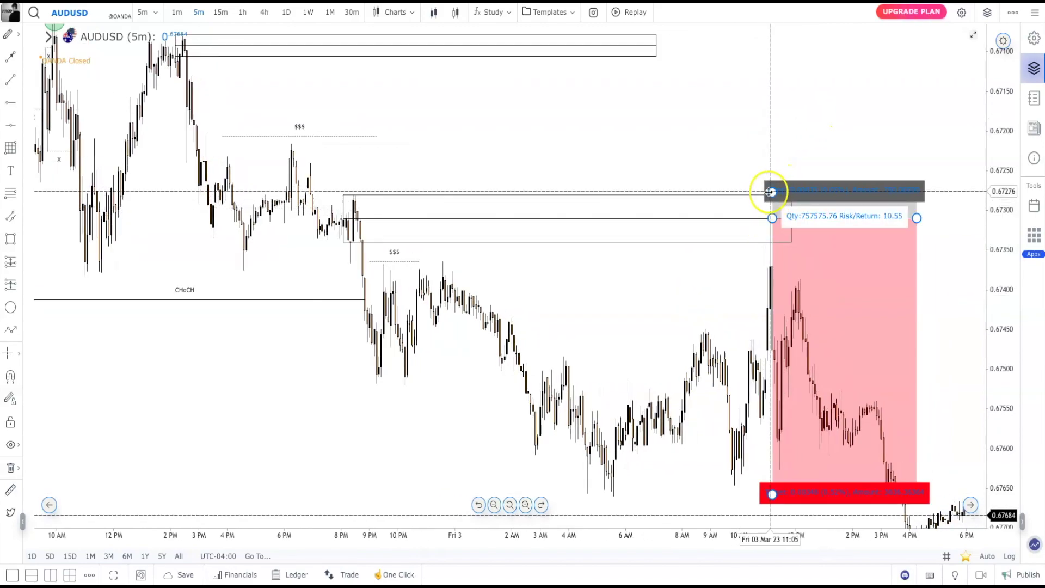
left_click(765, 217)
left_click(769, 218)
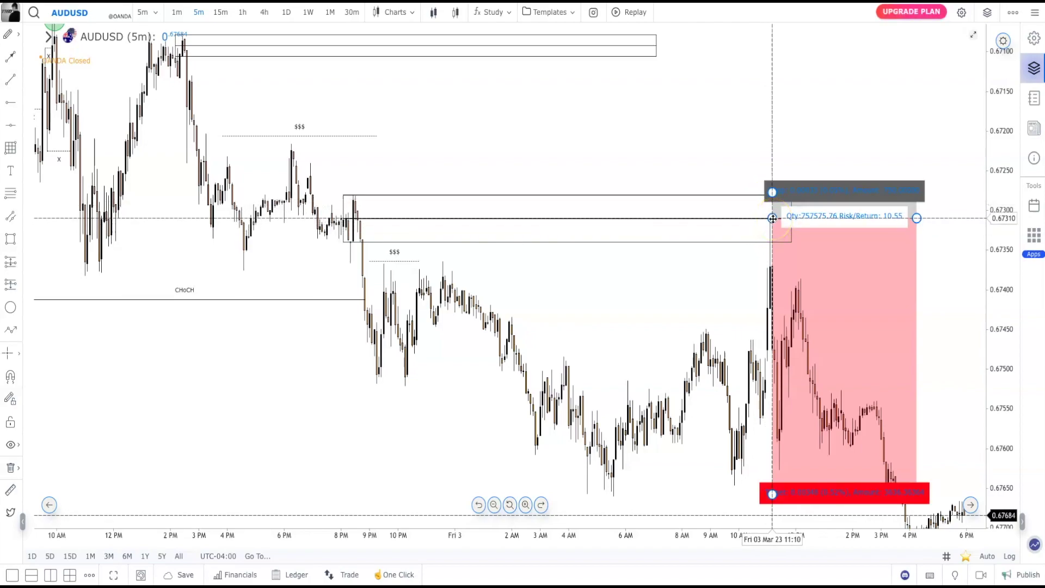
mouse_move(772, 220)
left_mouse_down()
mouse_move(767, 243)
mouse_move(763, 217)
mouse_move(749, 243)
mouse_move(754, 220)
mouse_move(753, 243)
left_mouse_up()
left_click(325, 244)
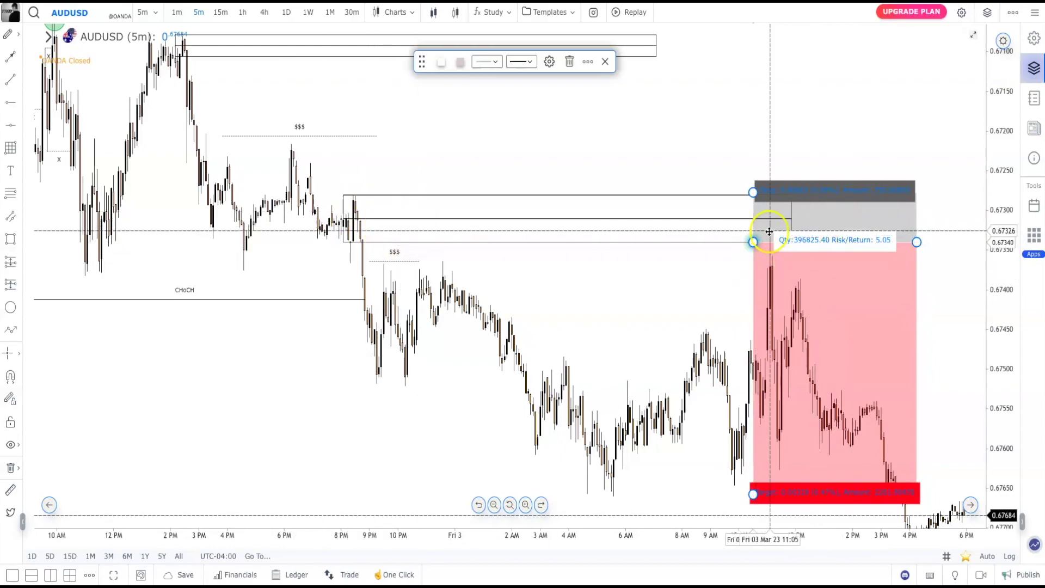
left_click(784, 128)
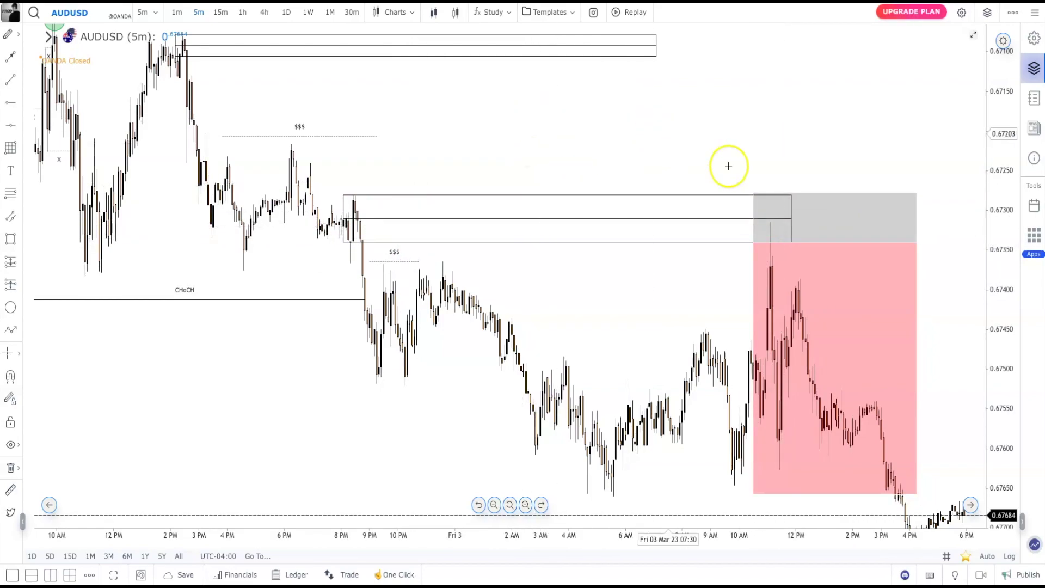
- Draw a horizontal line at 0.67282 from 9:00 to 10:50 AM on 2 March
scroll(790, 172, "down", 3)
left_click_drag(1006, 115, 985, 221)
left_click_drag(632, 194, 732, 199)
left_click_drag(551, 154, 631, 155)
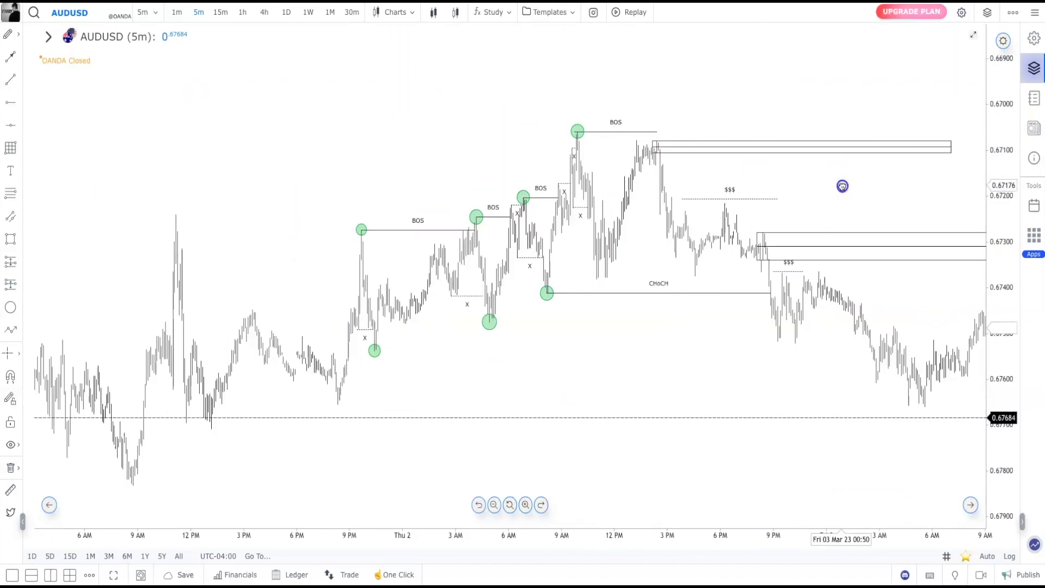
left_click_drag(989, 276, 1007, 145)
scroll(870, 168, "up", 5)
left_click_drag(521, 70, 902, 185)
left_click_drag(294, 313, 332, 326)
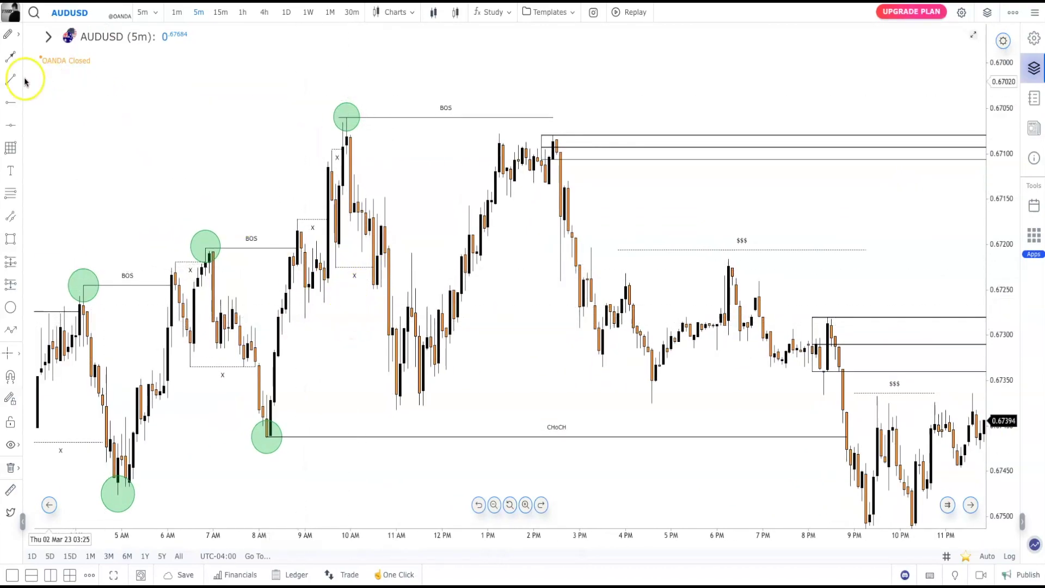
left_click(304, 319)
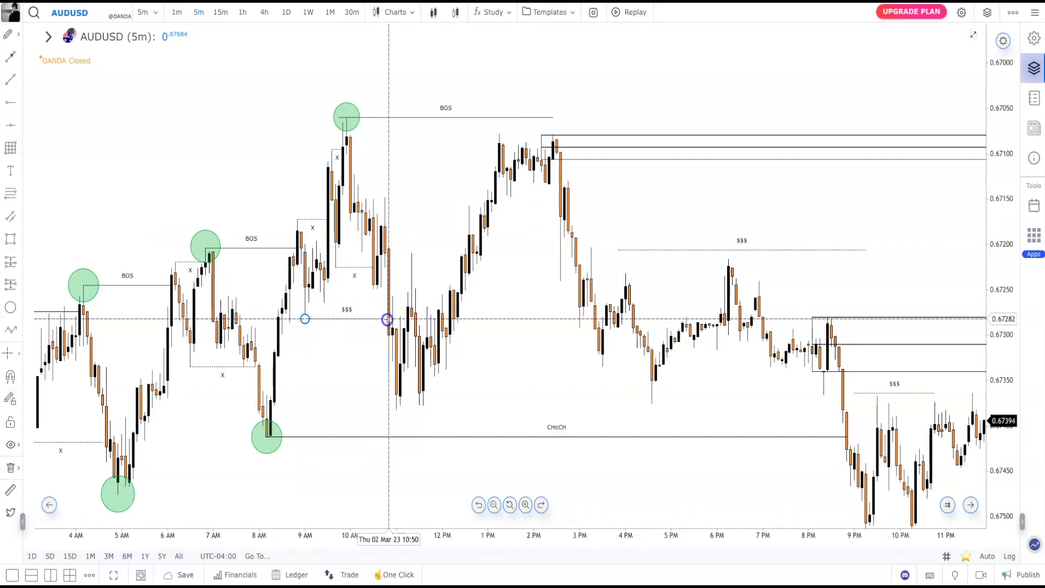
left_click(387, 319)
- Apply the CHoCH preset to the new line at 0.67282
left_click(527, 64)
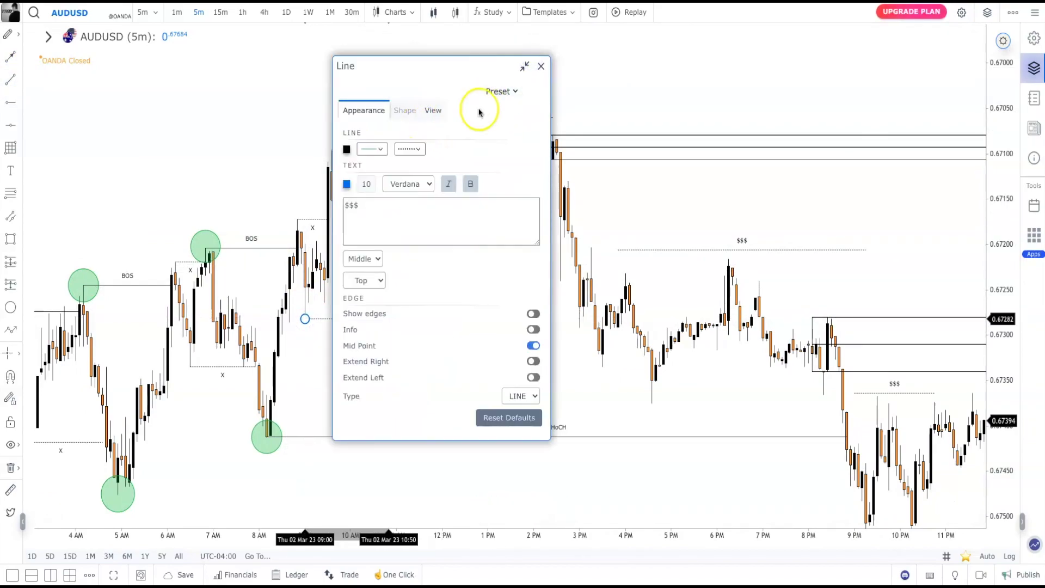
left_click(501, 90)
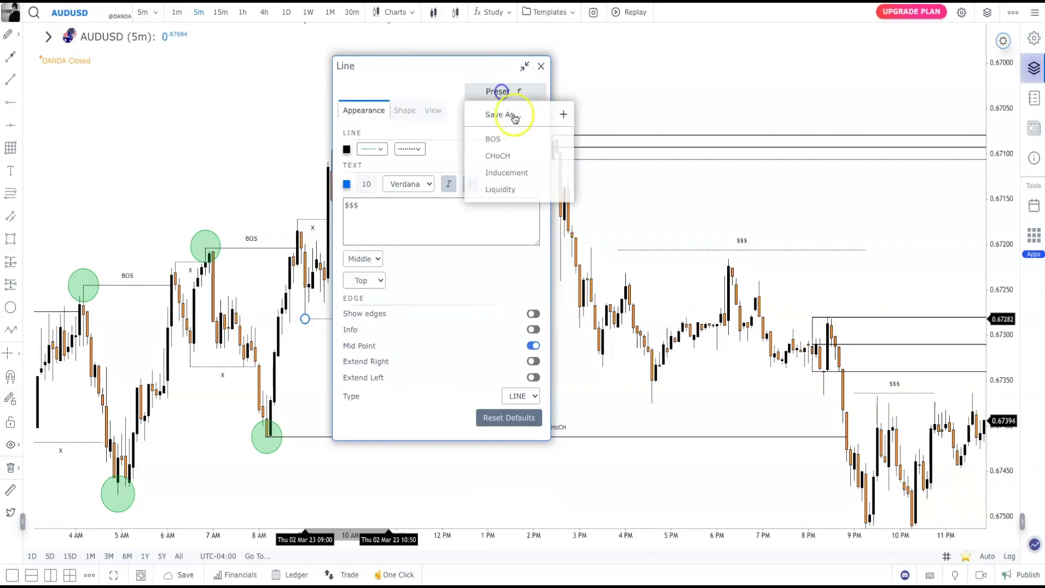
right_click(274, 124)
left_click(541, 66)
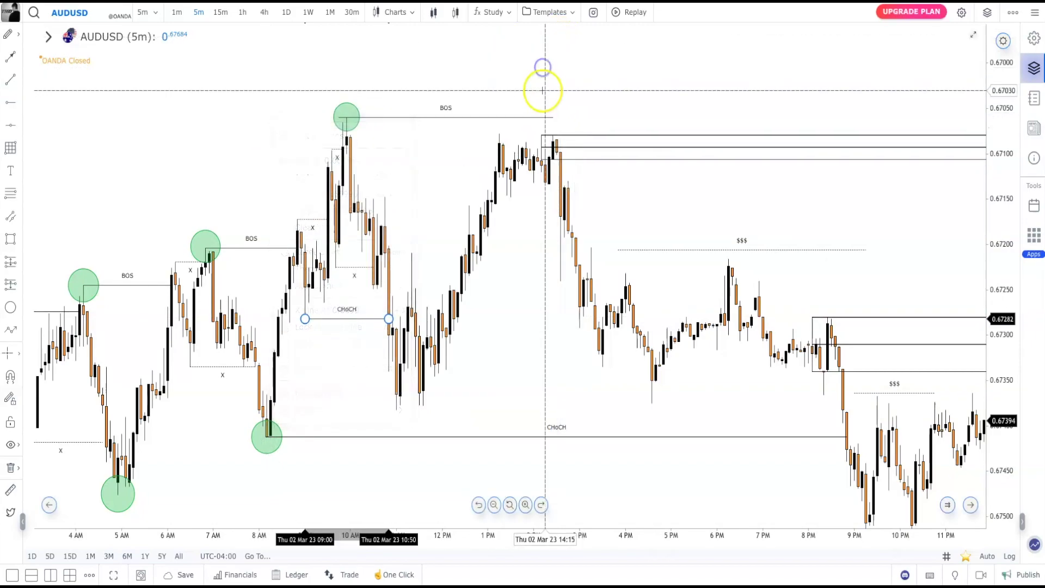
left_click(364, 75)
left_click_drag(415, 203, 417, 193)
- Apply the BOS preset to the inducement line at 0.67172 ending at 9:30 AM
left_click(313, 211)
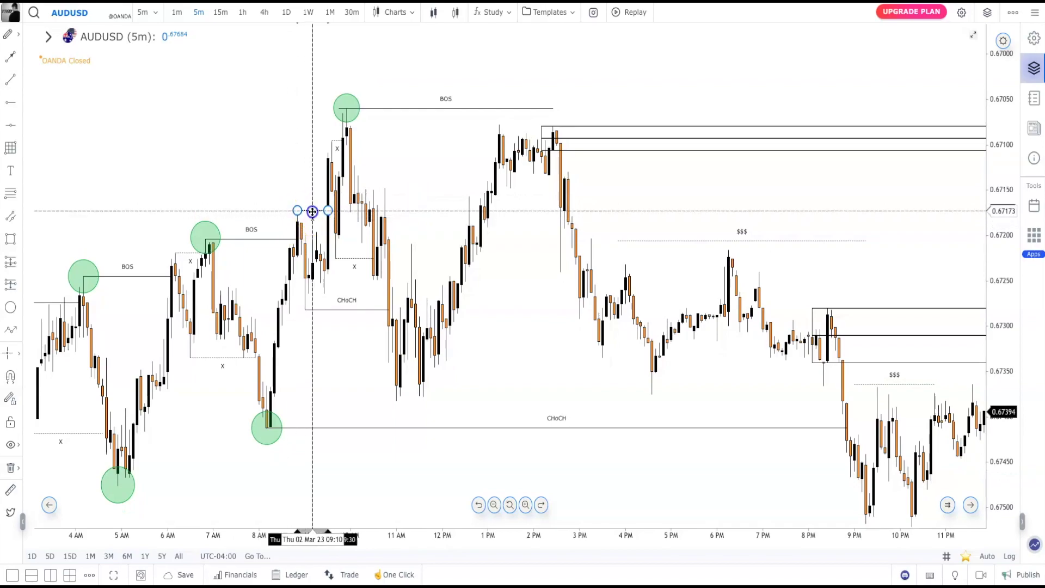
left_click(536, 62)
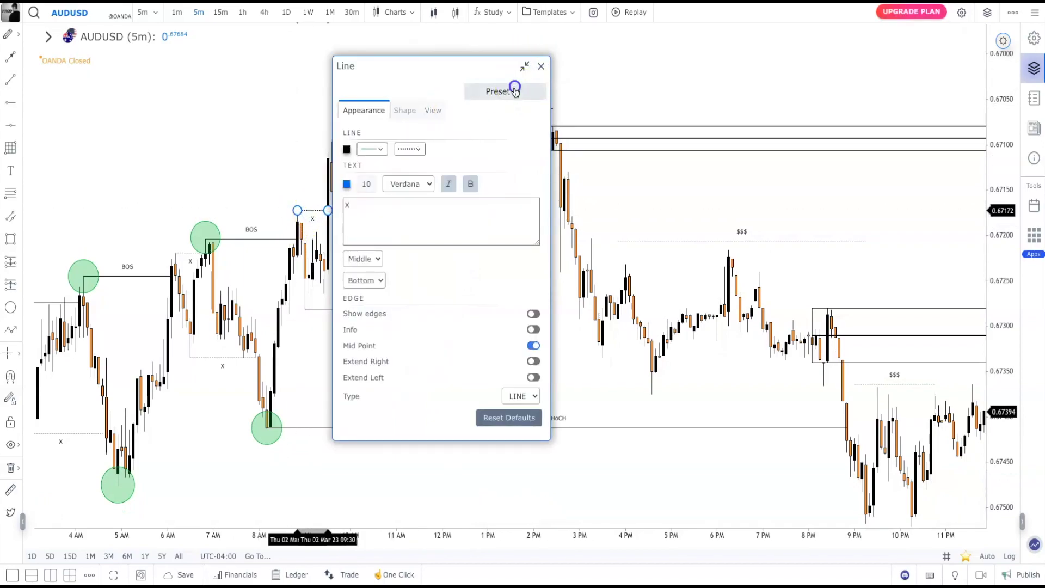
left_click(515, 90)
left_click(540, 65)
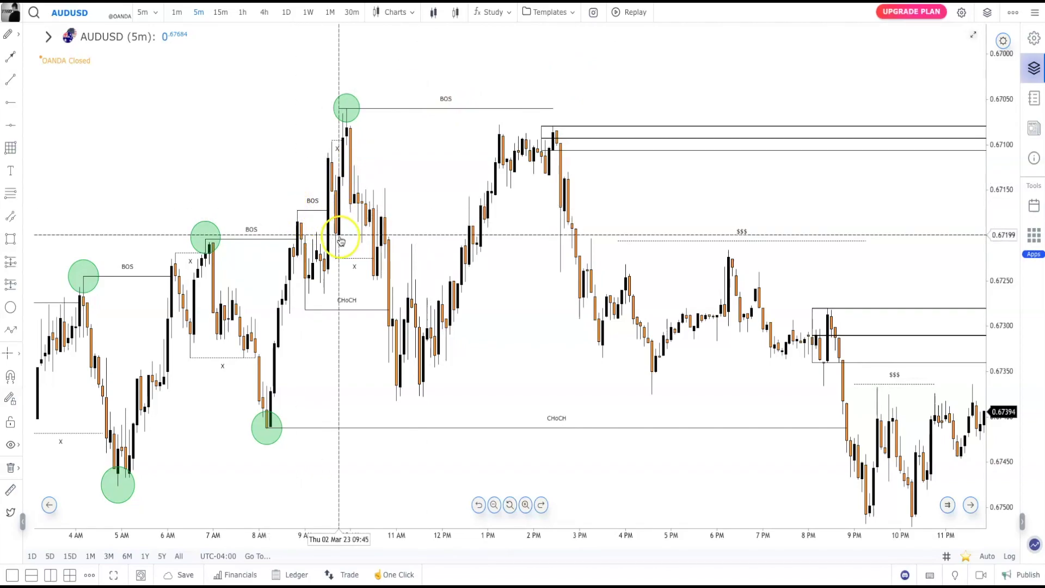
- Examine the internal BOS, CHoCH and inducement lines around the 8 AM to 10 AM swings on 2 March
left_click_drag(460, 144, 537, 142)
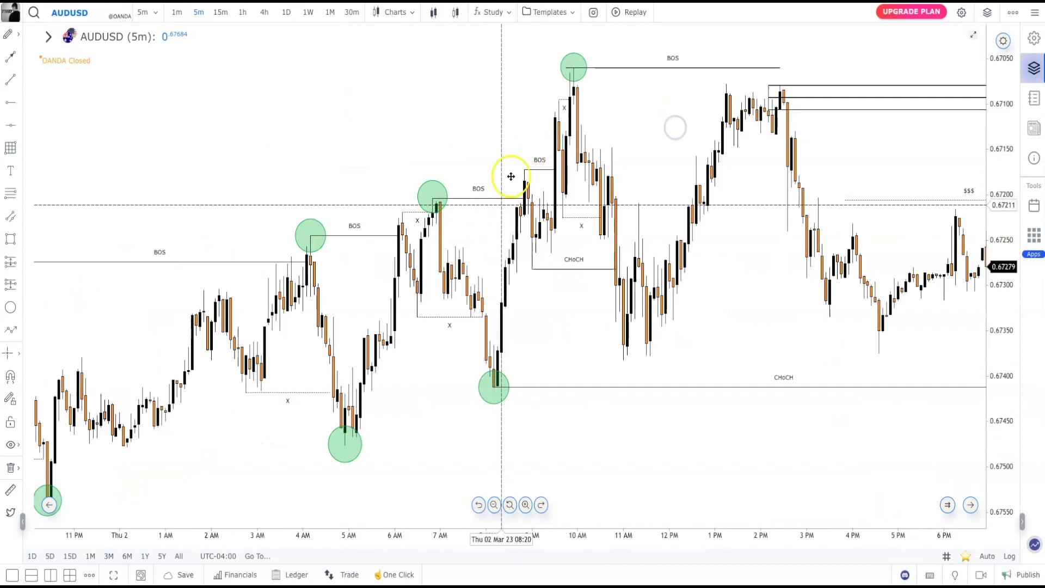
left_click(532, 270)
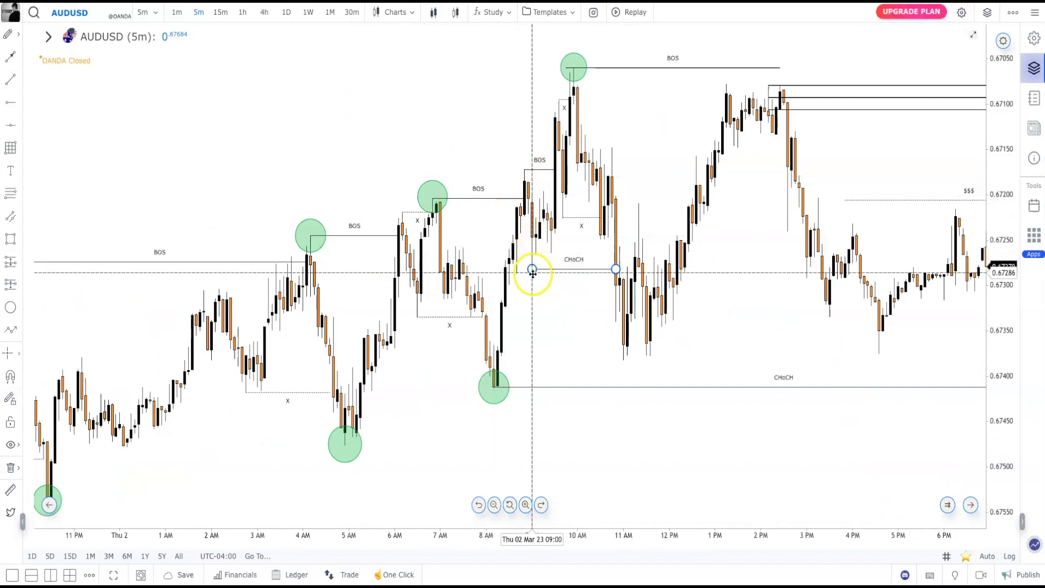
left_click(556, 101)
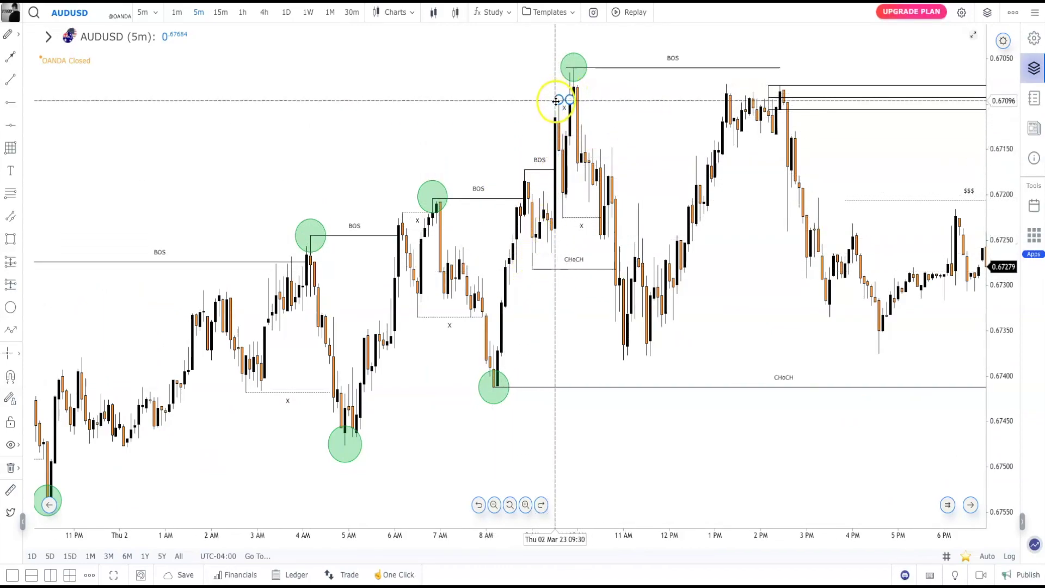
left_click_drag(556, 100, 585, 75)
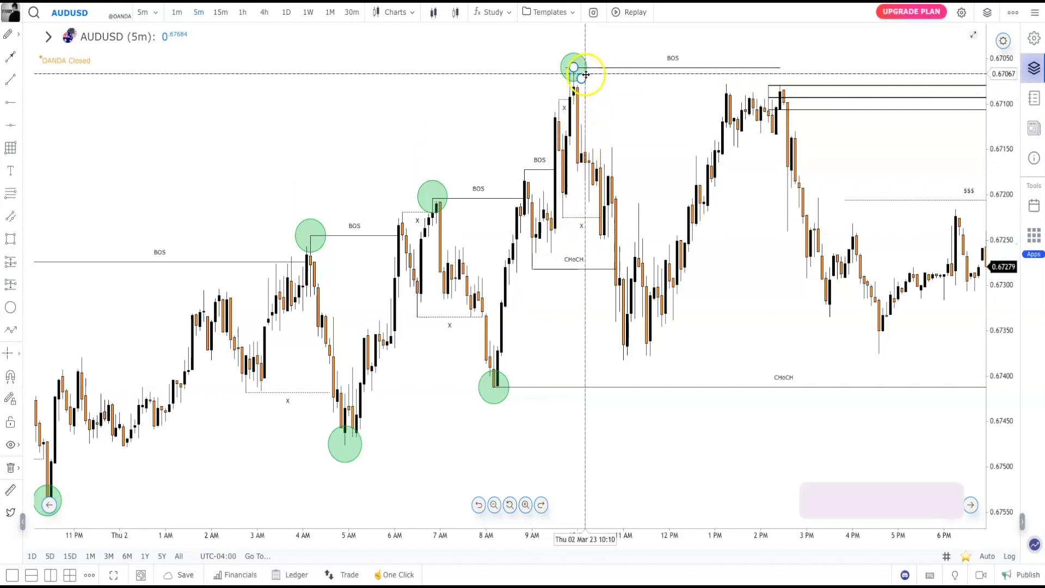
left_click_drag(665, 123, 608, 122)
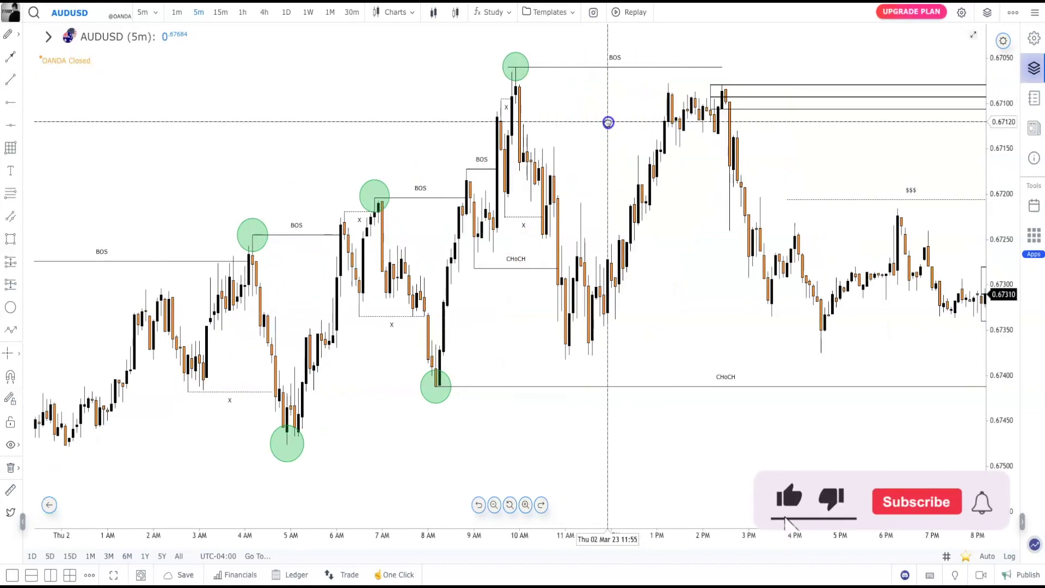
left_click(503, 101)
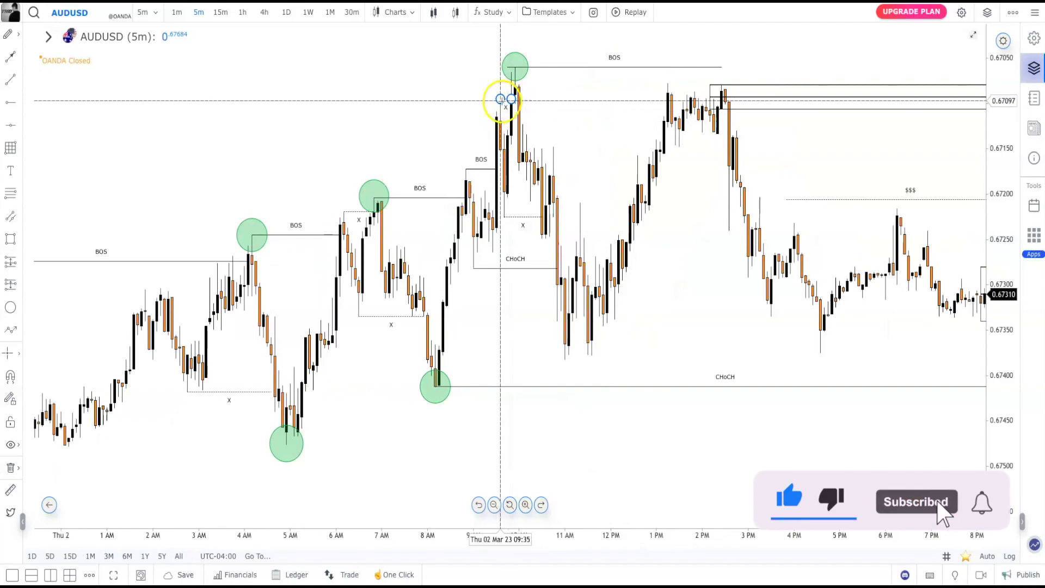
left_click(585, 139)
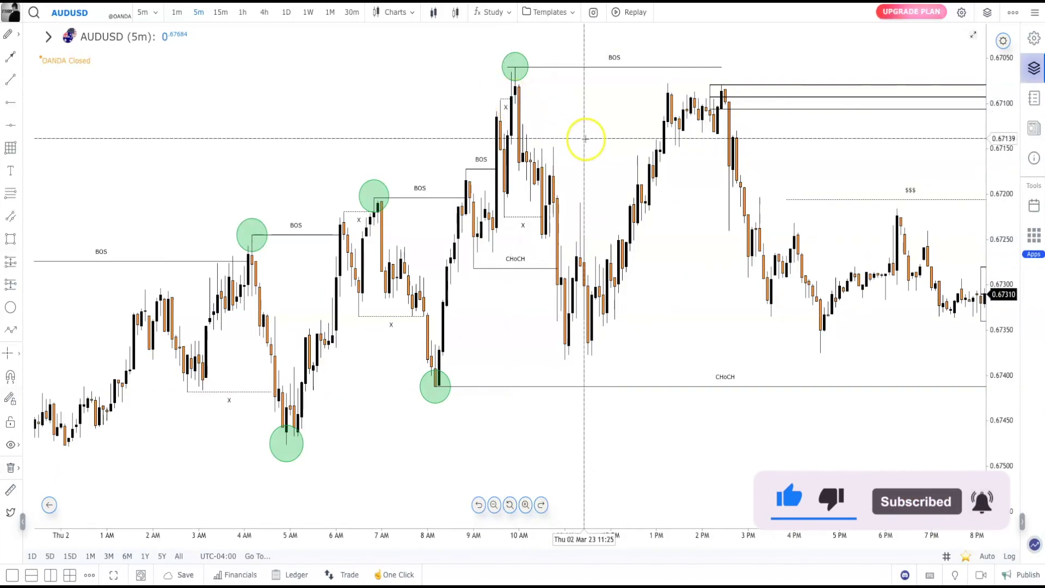
left_click_drag(585, 139, 553, 107)
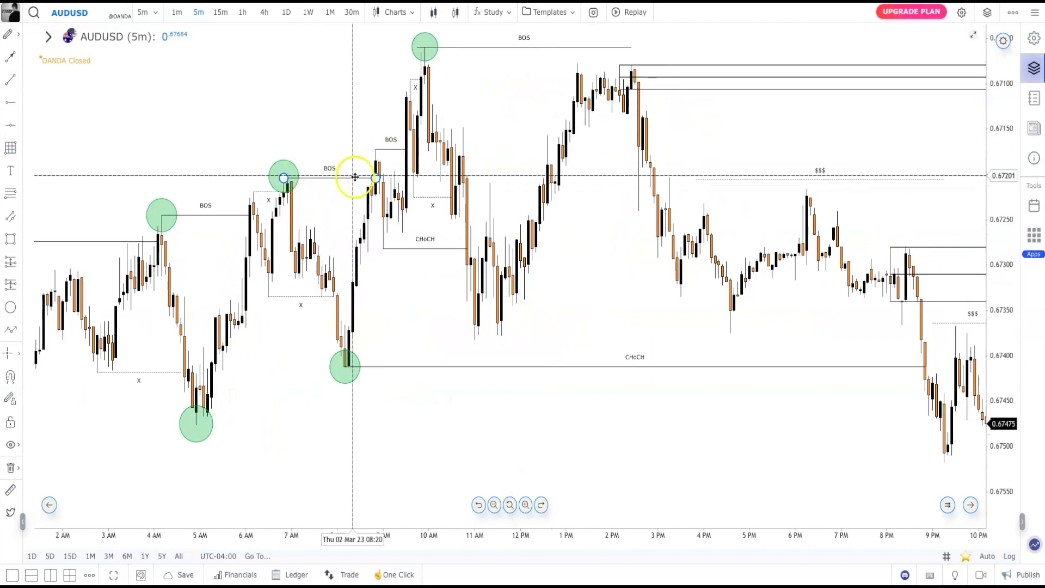
- Restore the Inducement preset on the short BOS line at 0.67172
left_click(389, 149)
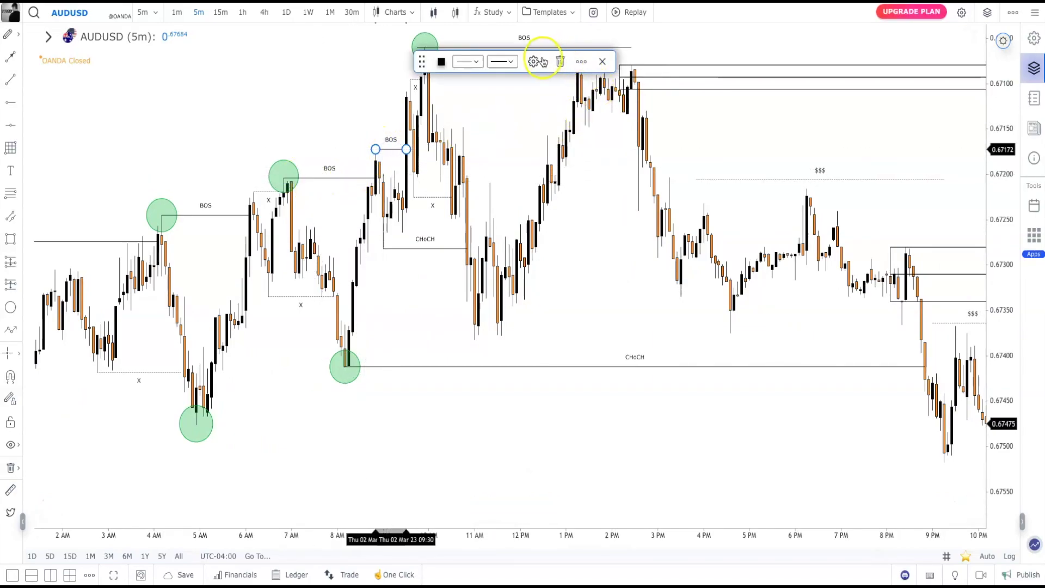
left_click(535, 62)
left_click(503, 90)
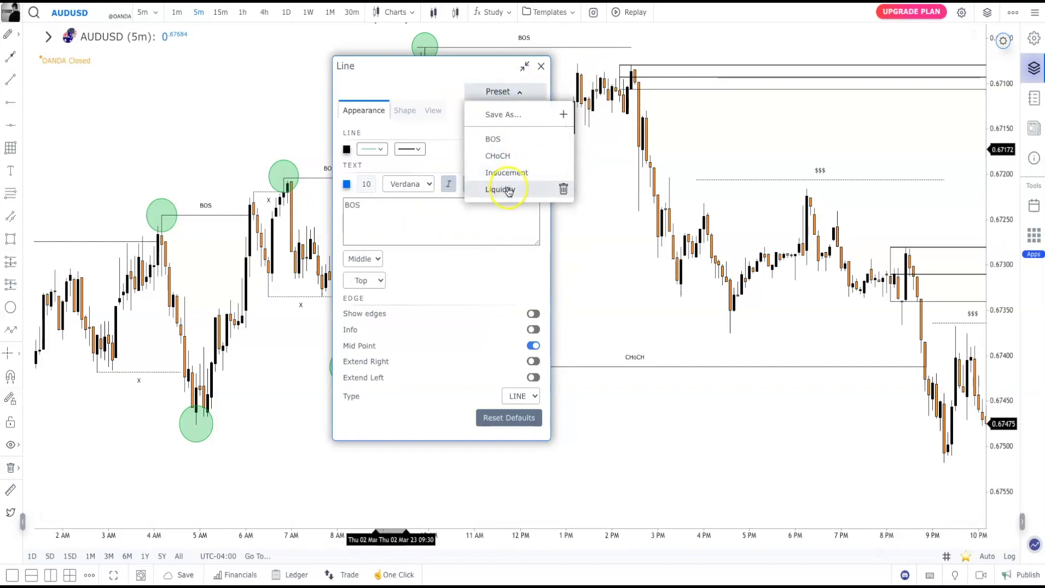
left_click(541, 66)
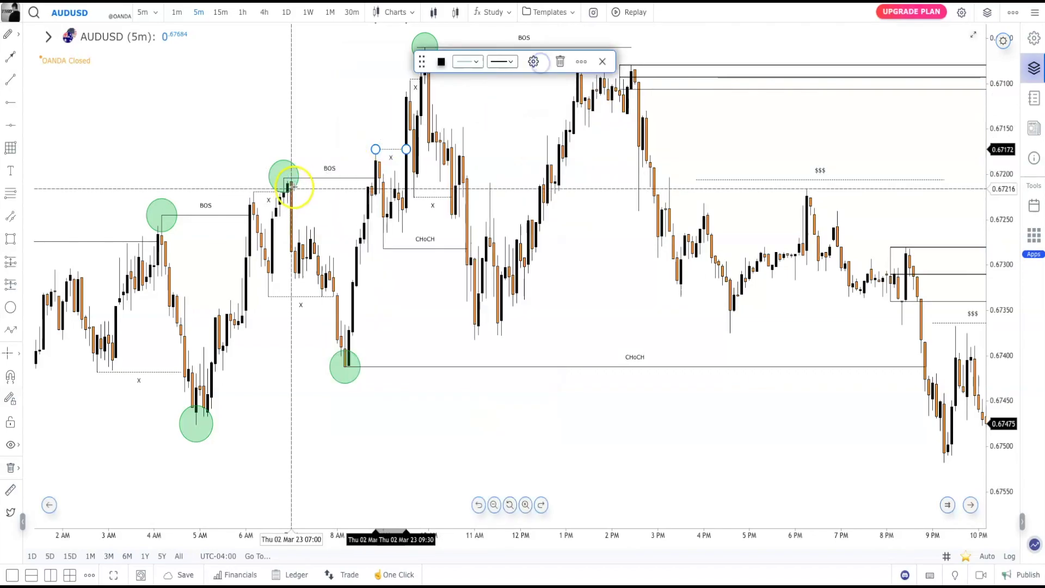
- Review the marked-up chart from the 2 March CHoCH and liquidity lines through to the position on 3 March
left_click_drag(573, 381, 426, 369)
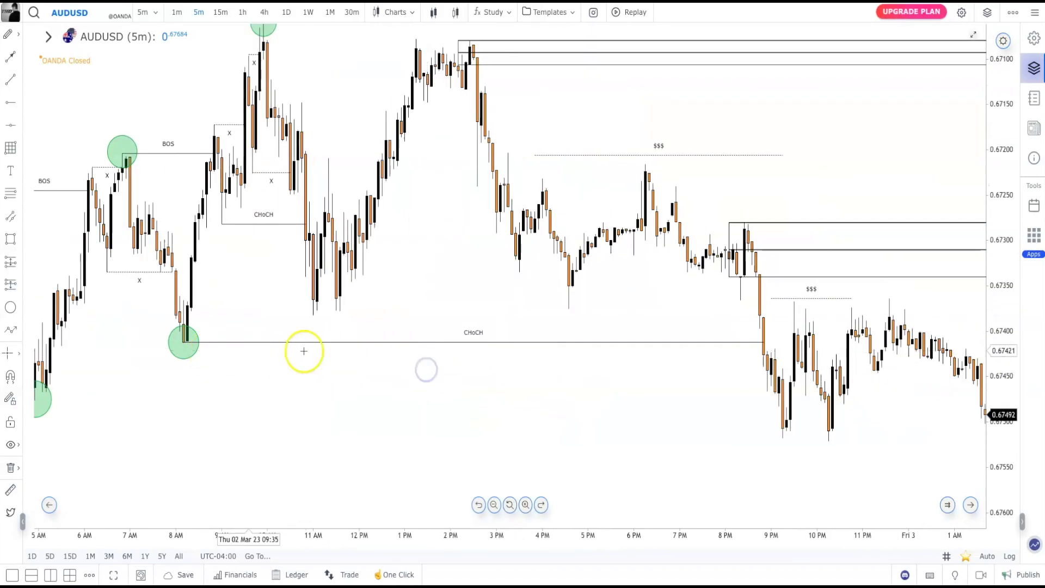
left_click_drag(725, 390, 600, 359)
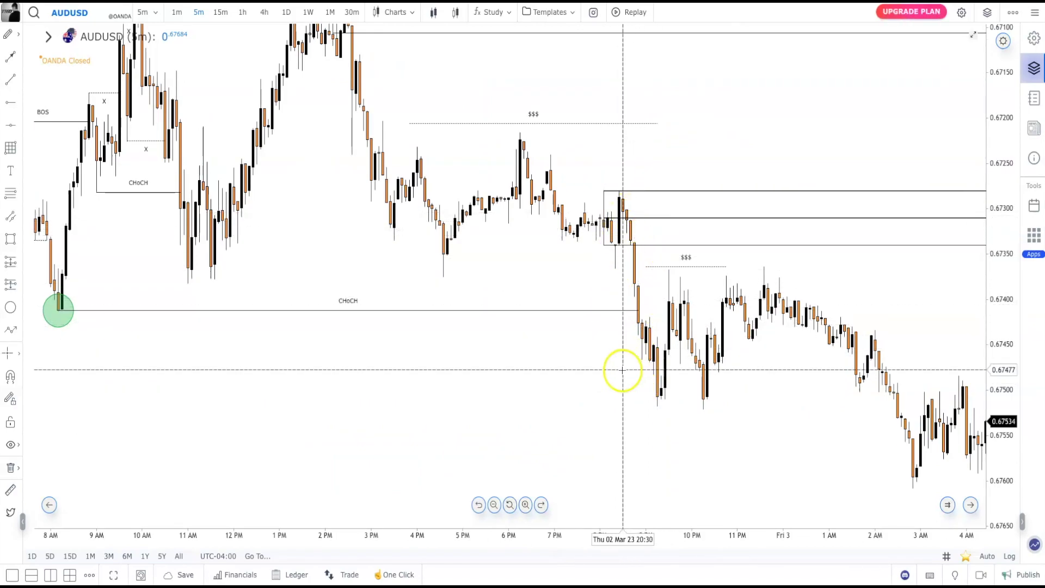
left_click_drag(623, 368, 256, 354)
left_click_drag(863, 273, 506, 137)
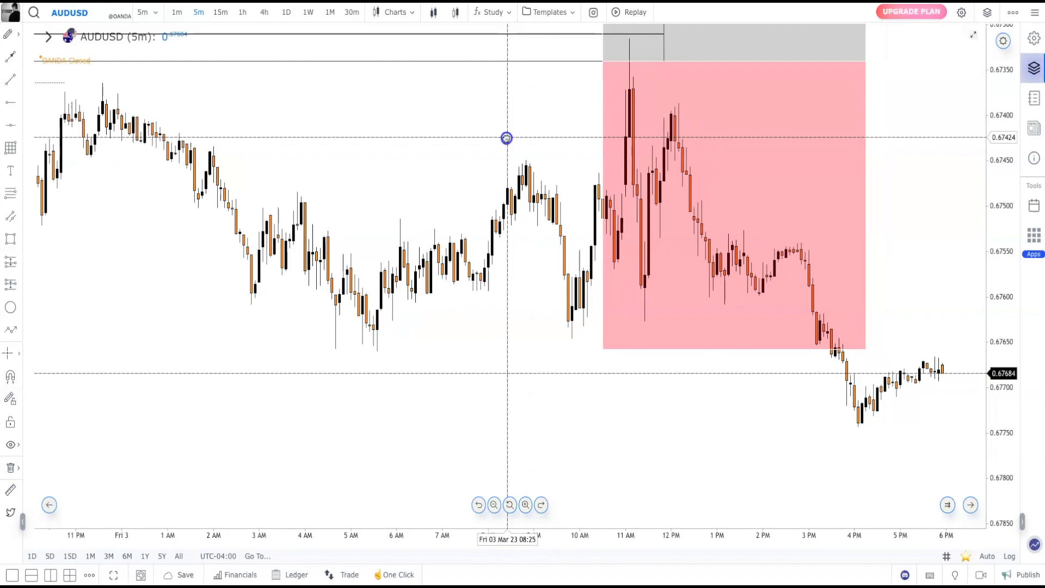
scroll(459, 191, "down", 3)
scroll(461, 192, "down", 3)
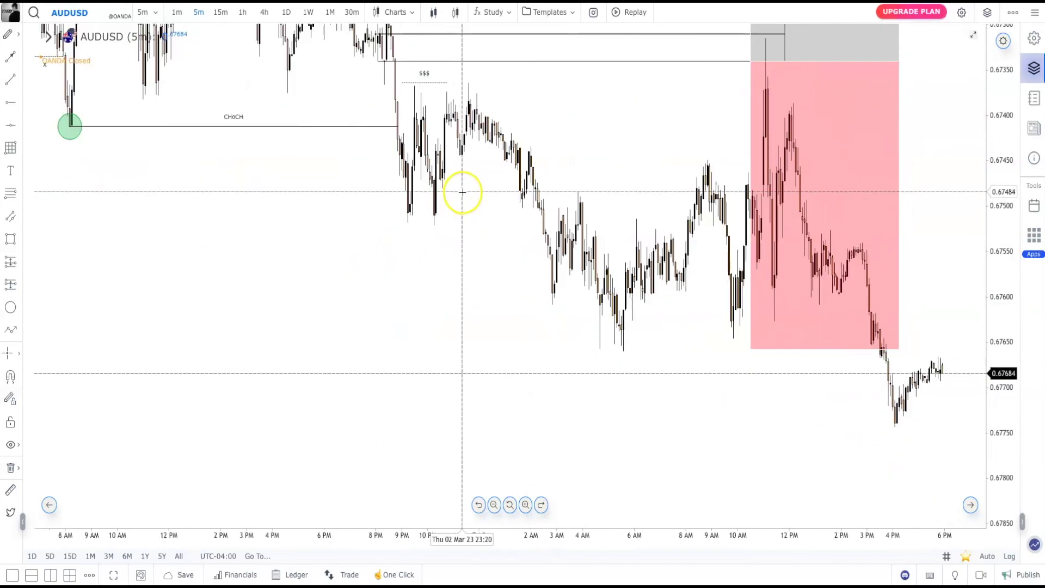
left_click_drag(462, 194, 548, 249)
scroll(842, 229, "down", 3)
left_click_drag(1002, 167, 1005, 245)
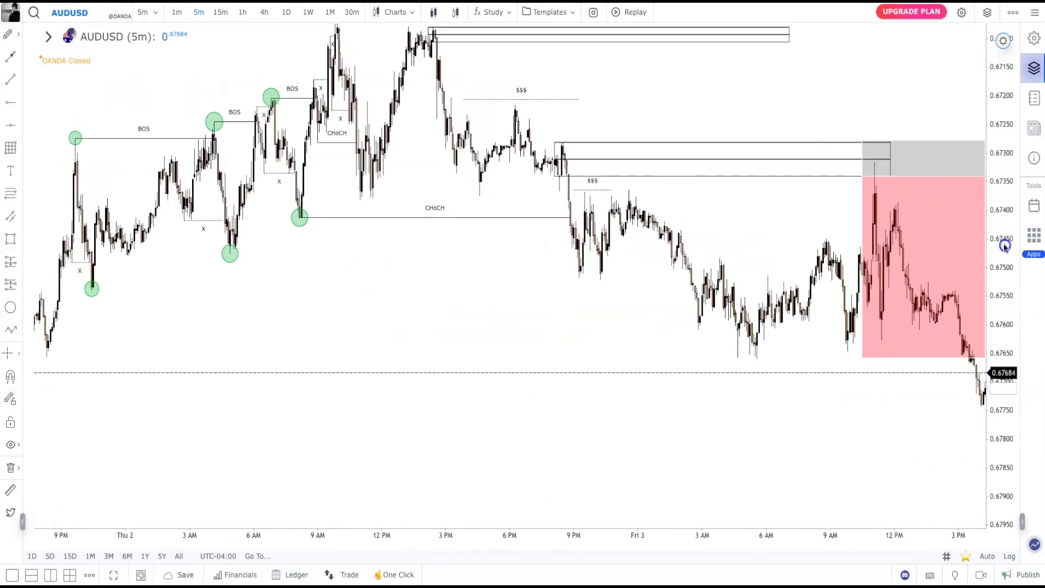
scroll(678, 252, "down", 5)
left_click_drag(654, 297, 658, 380)
left_click_drag(777, 368, 541, 320)
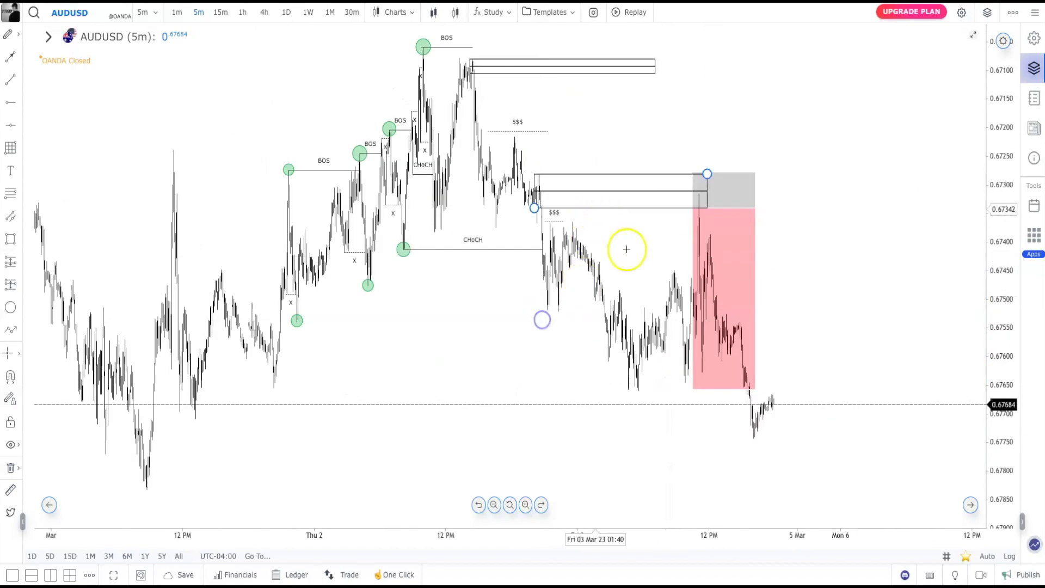
- Examine the AUDUSD structure from the 3 March position back to the BOS, CHoCH and liquidity lines of 2 March
left_click_drag(448, 339, 653, 392)
scroll(642, 384, "up", 4)
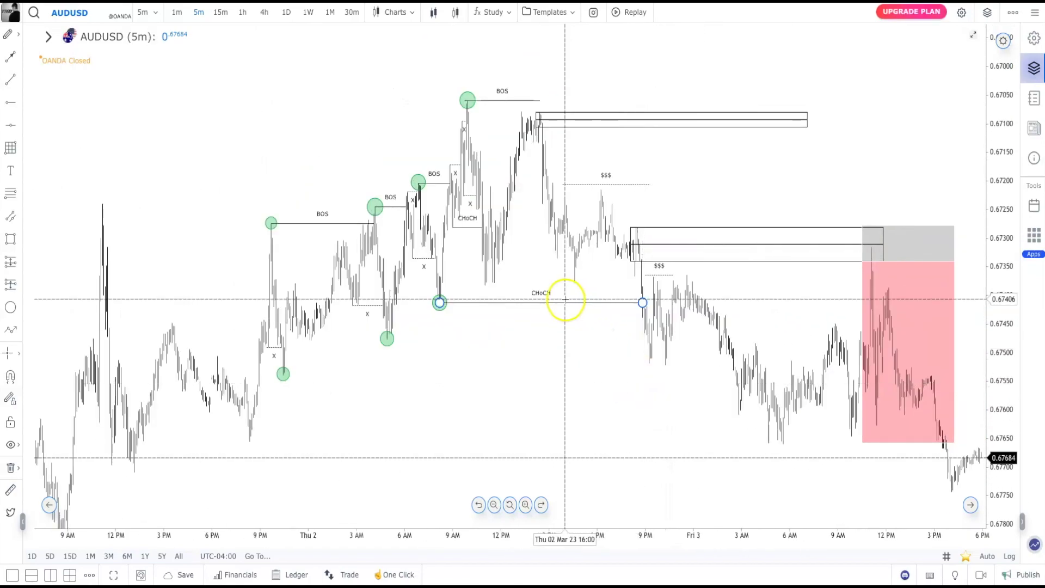
scroll(560, 205, "up", 2)
left_click_drag(560, 205, 783, 200)
left_click_drag(994, 312, 1005, 235)
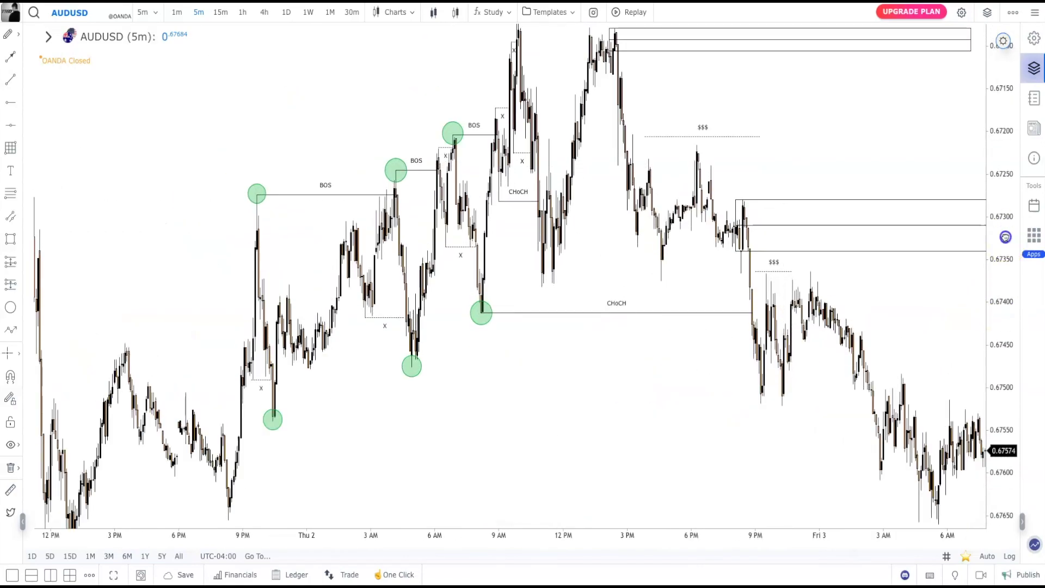
scroll(901, 197, "up", 3)
left_click(900, 197)
left_click_drag(701, 125, 838, 214)
scroll(743, 201, "up", 3)
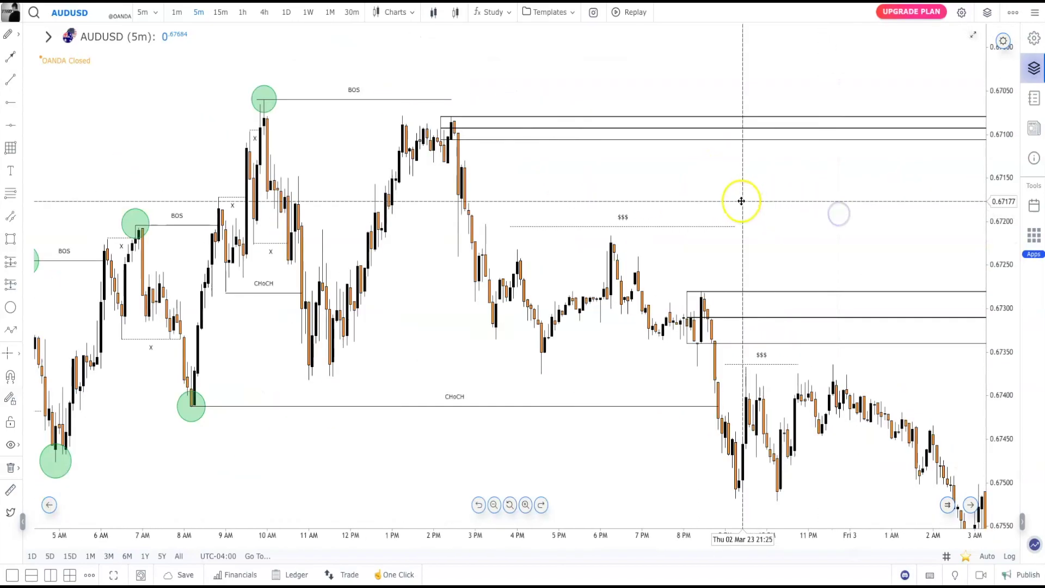
left_click_drag(548, 184, 690, 197)
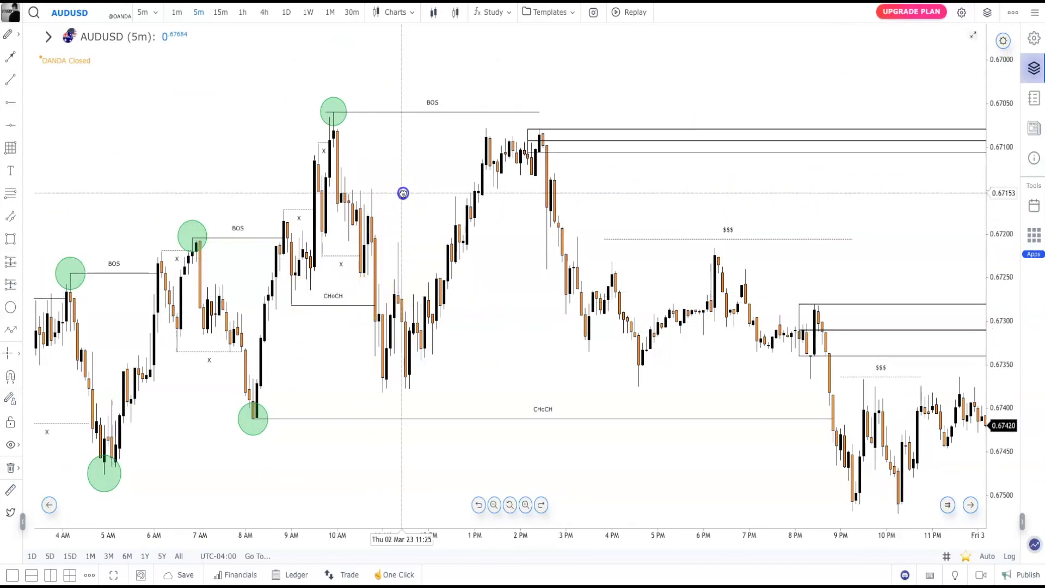
left_click_drag(401, 191, 454, 177)
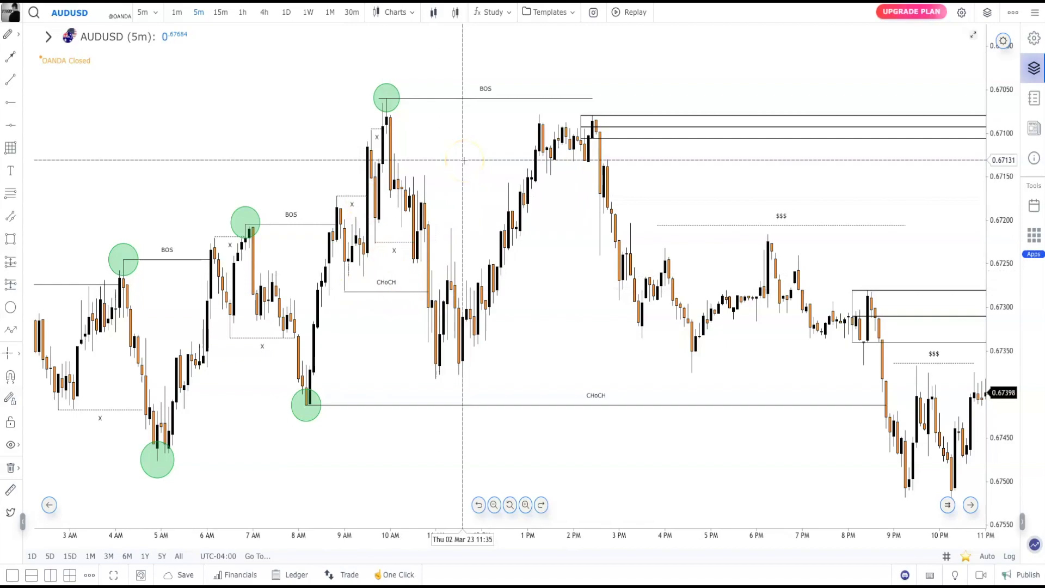
left_click(401, 164)
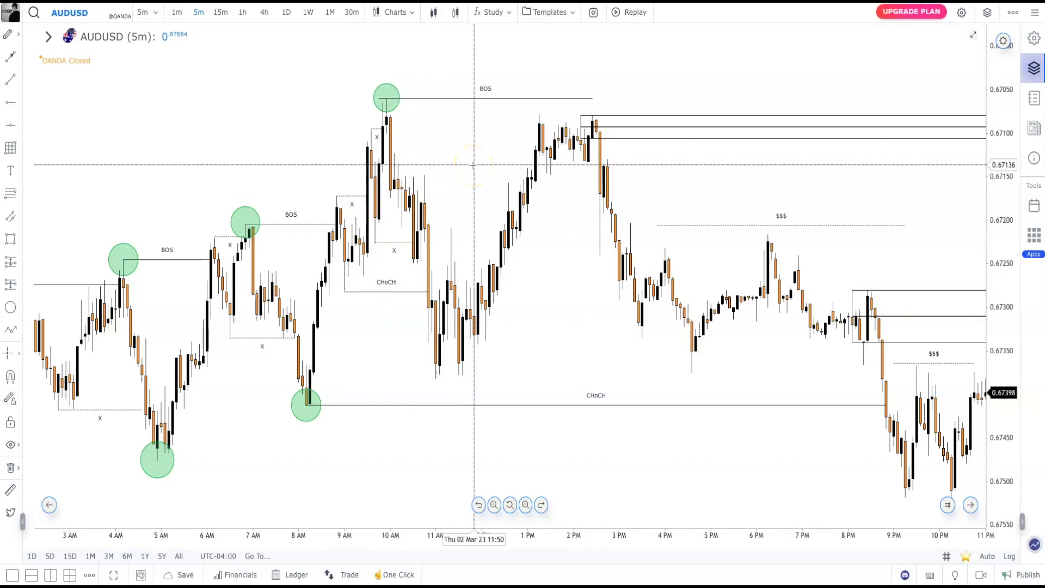
left_click(125, 363)
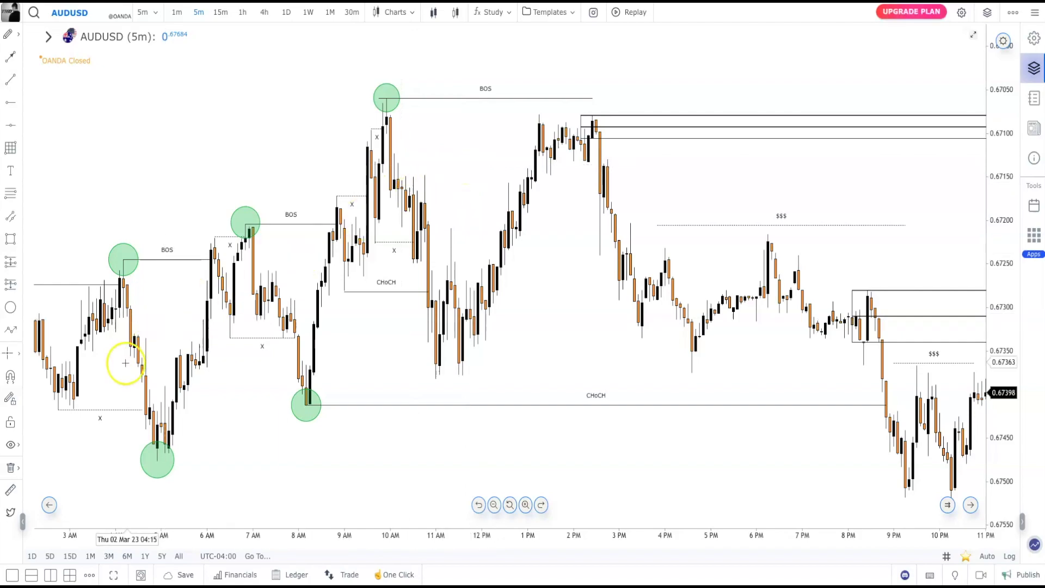
- Draw a Gann Box zone above the 8 AM swing low, from 0.67332 at 07:45 to 0.67290 at 09:10 on 2 March
left_click_drag(278, 269, 413, 188)
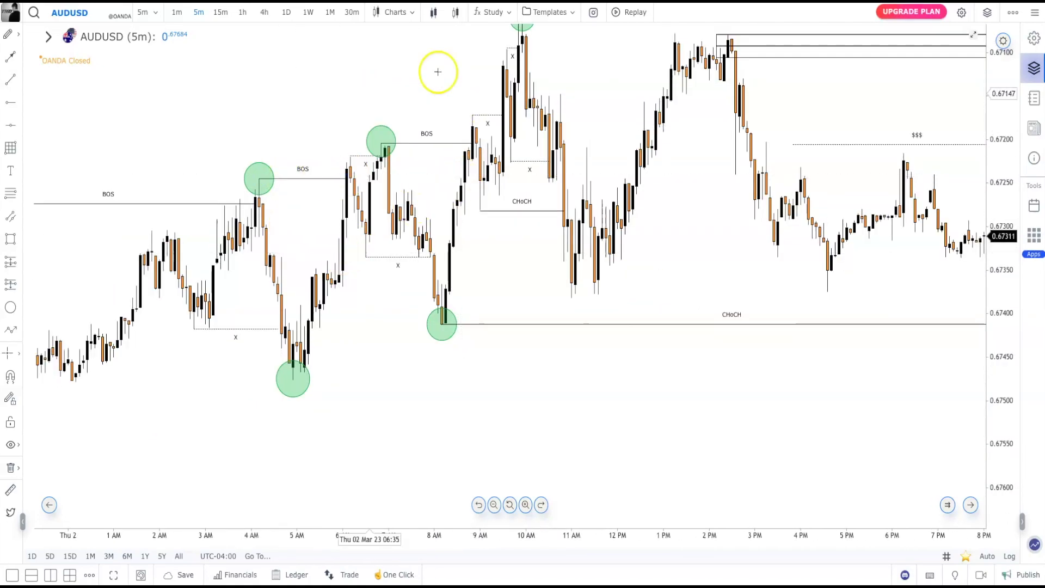
left_click(419, 217)
left_click(430, 256)
left_click(368, 260)
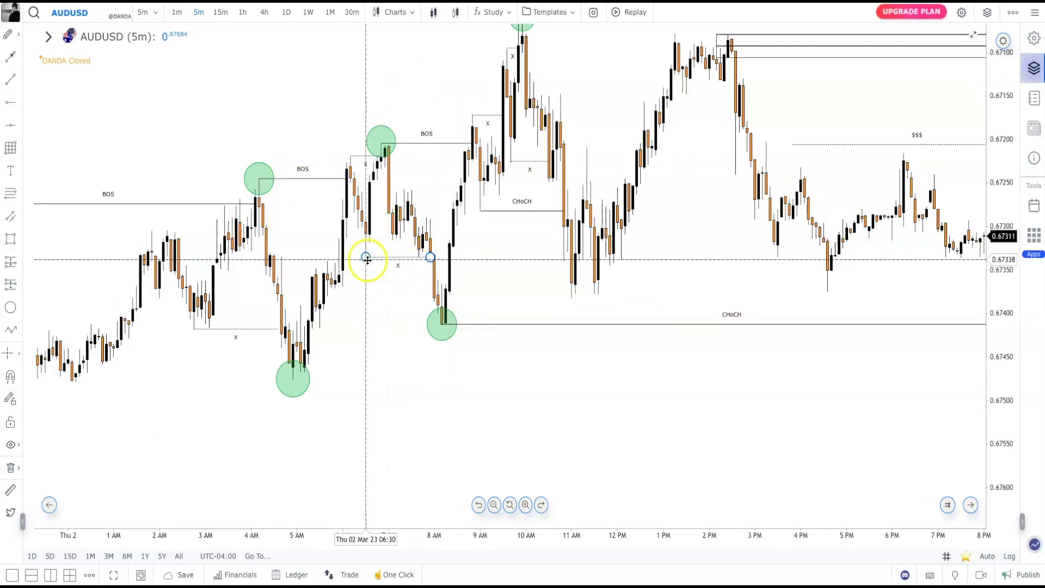
mouse_move(430, 260)
left_mouse_down()
mouse_move(374, 163)
mouse_move(386, 154)
left_mouse_up()
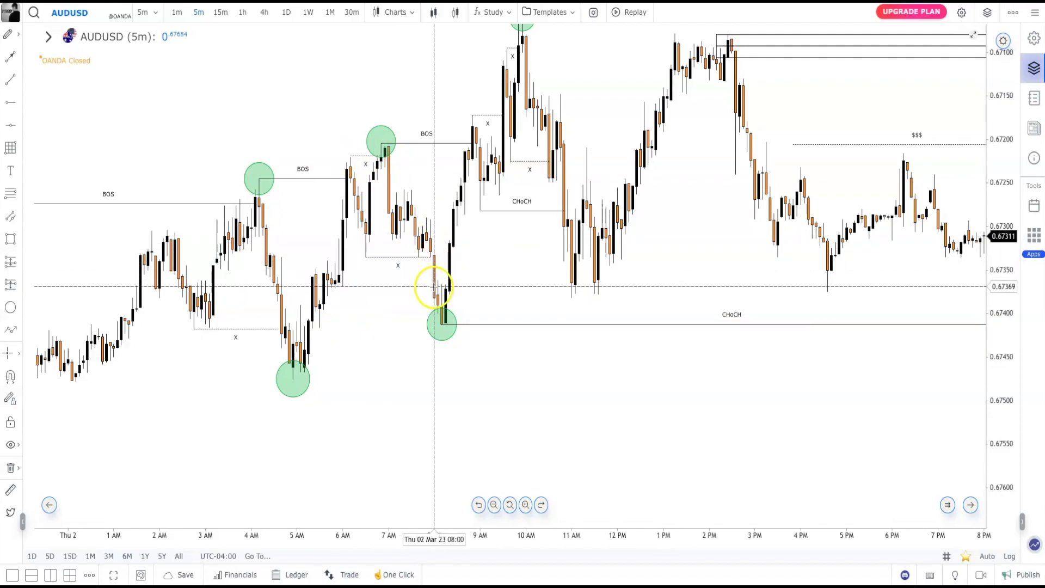
left_click(11, 147)
left_click(422, 254)
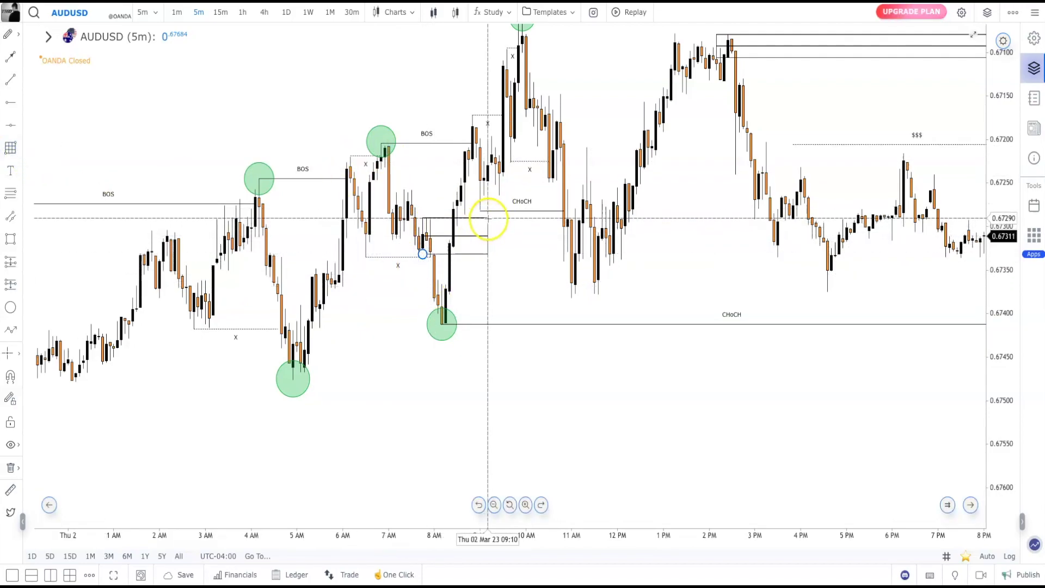
left_click(487, 219)
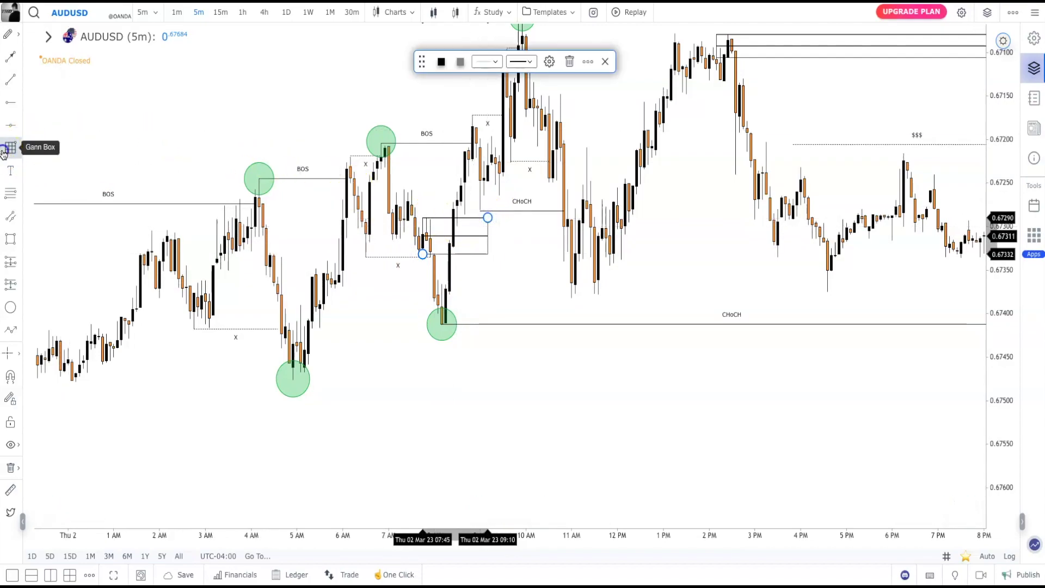
- Draw a second Gann Box zone at the 7 AM swing high, from 0.67233 at 06:50 to 0.67205 at 09:35, and deselect it
left_click(11, 147)
left_click(381, 168)
left_click(507, 144)
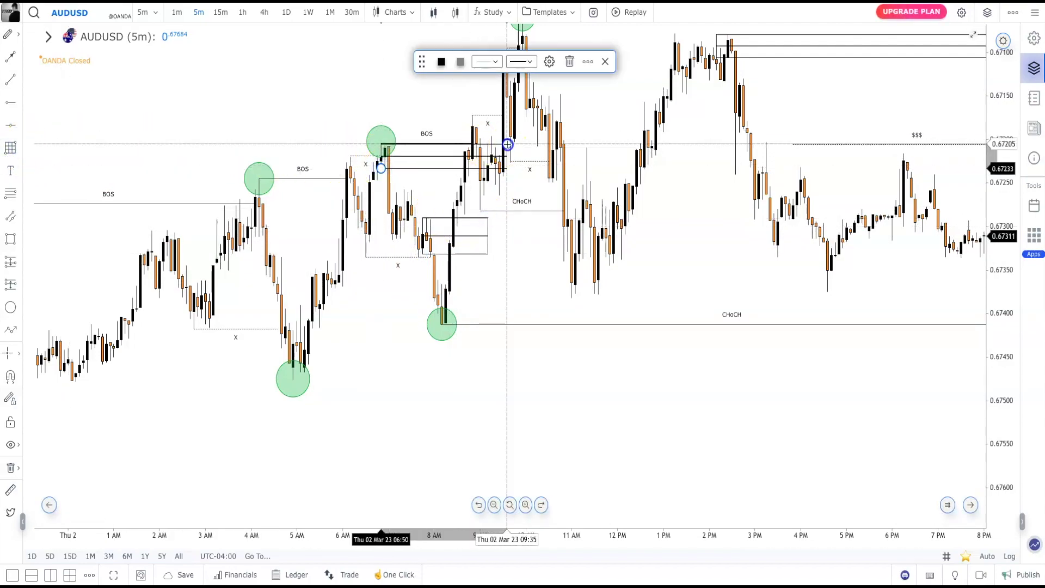
right_click(539, 298)
left_click(518, 255)
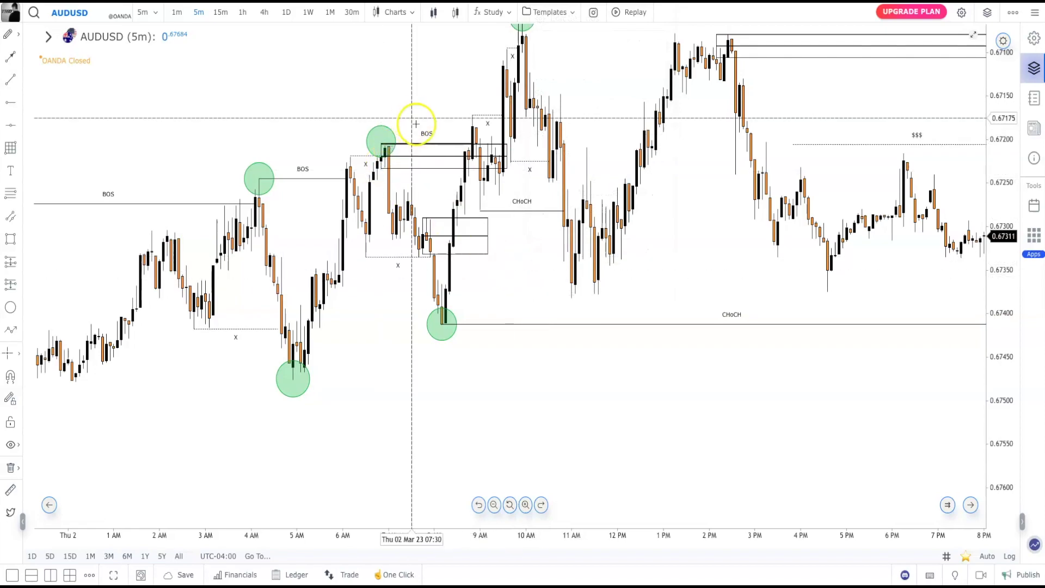
- Examine how price between 7 AM and 10 AM on 2 March reacts around the two small Gann Box zones and inducement lines
left_click_drag(538, 380, 707, 348)
left_click(465, 345)
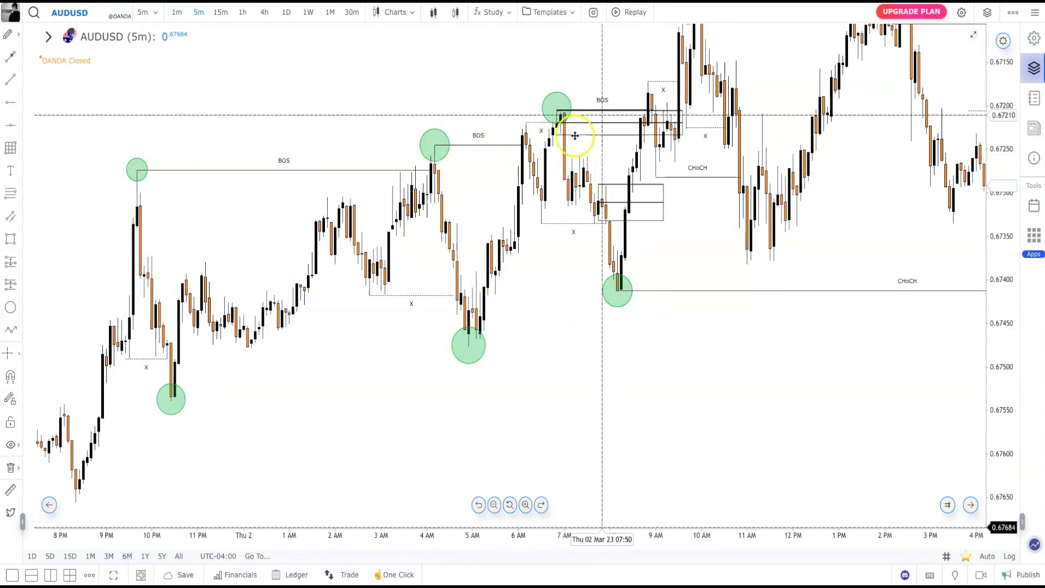
left_click_drag(683, 364, 542, 418)
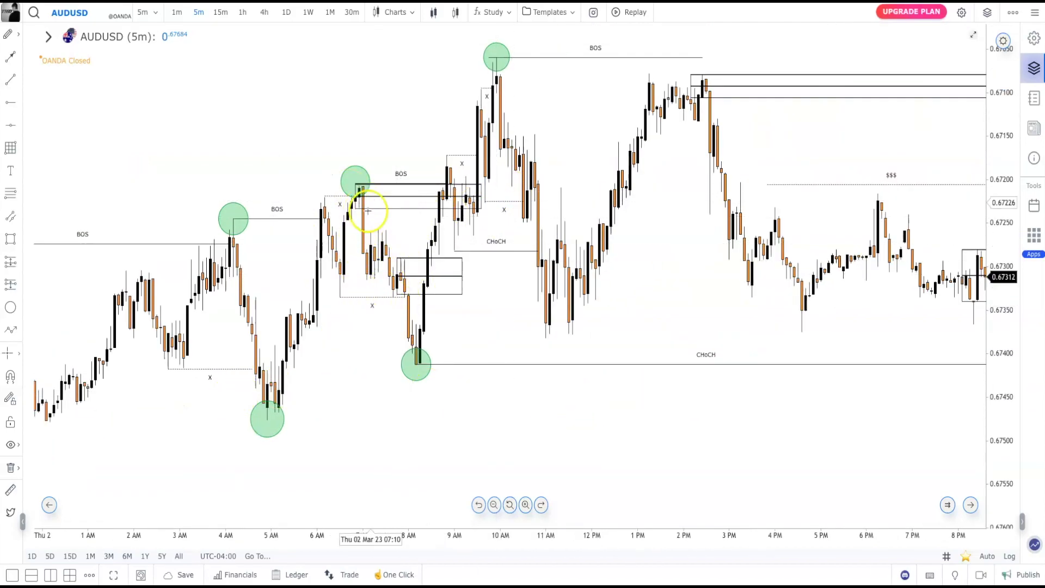
left_click(436, 284)
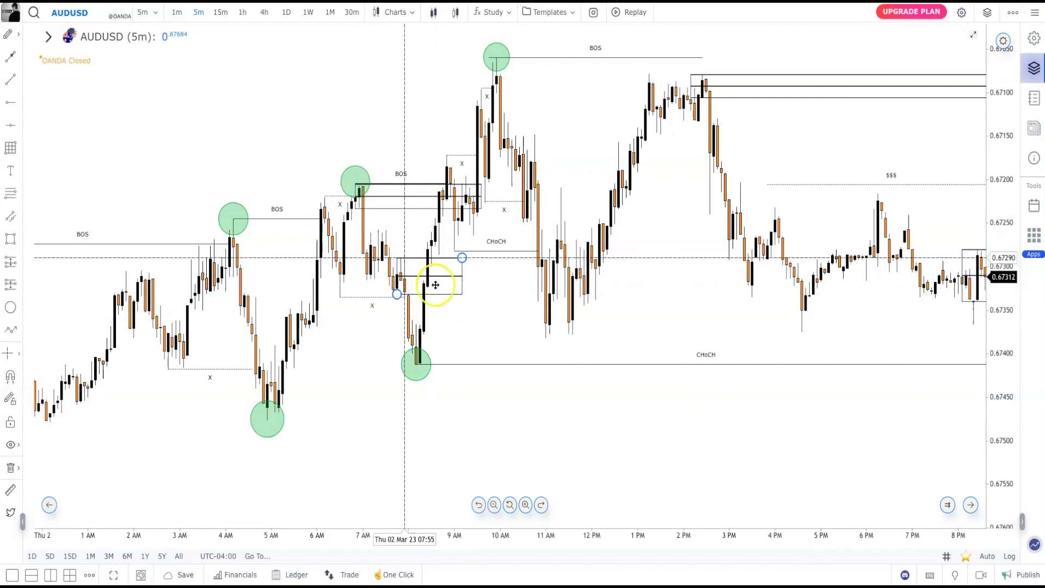
left_click_drag(586, 155, 559, 178)
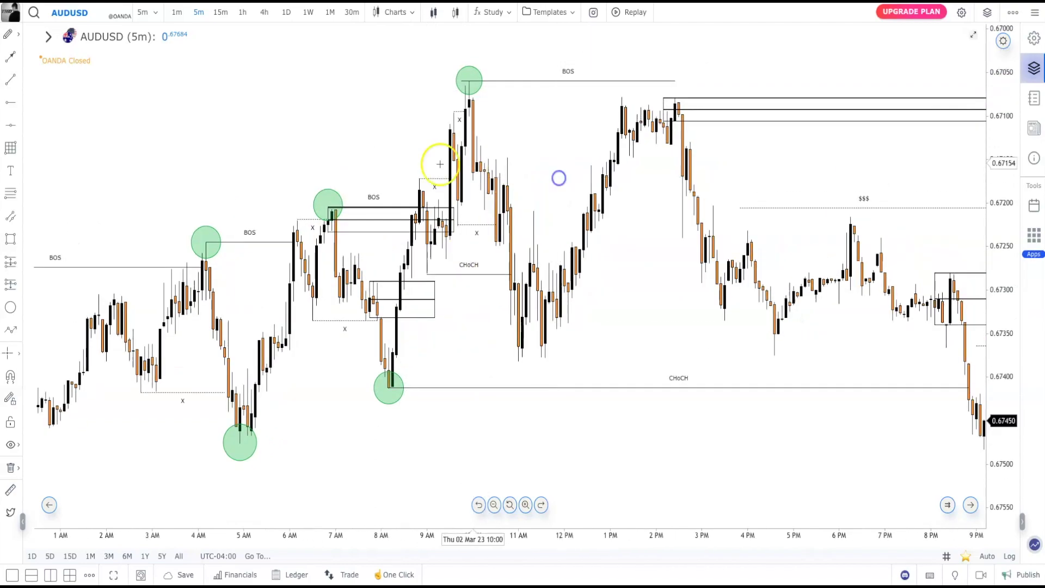
left_click_drag(546, 118, 525, 119)
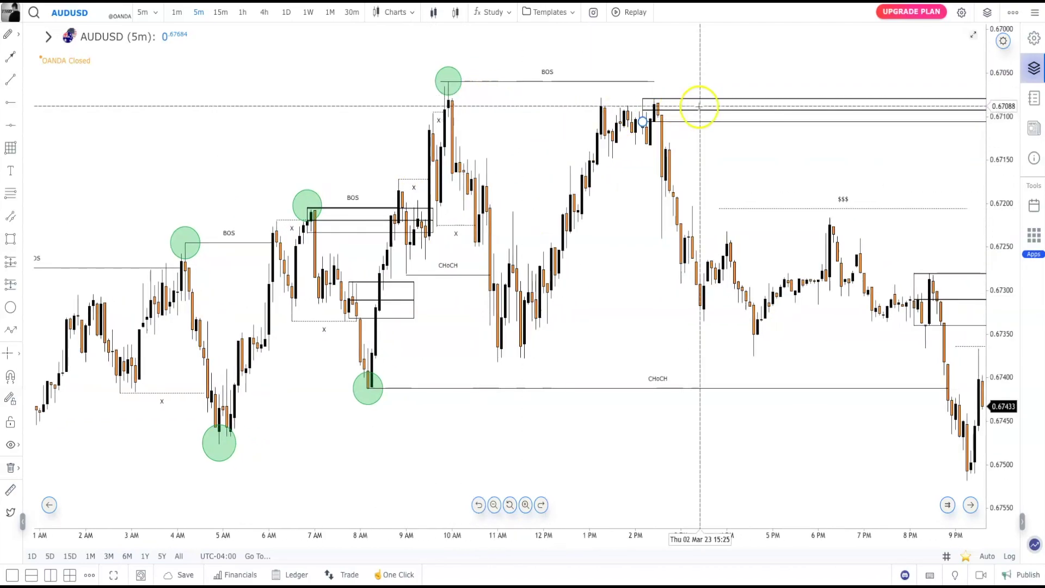
left_click(320, 232)
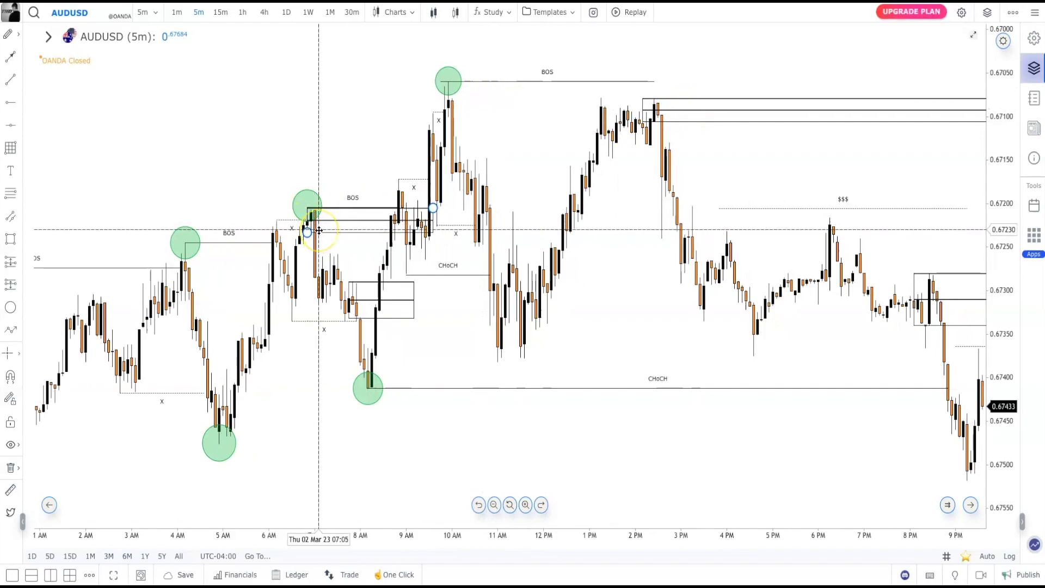
left_click(330, 339)
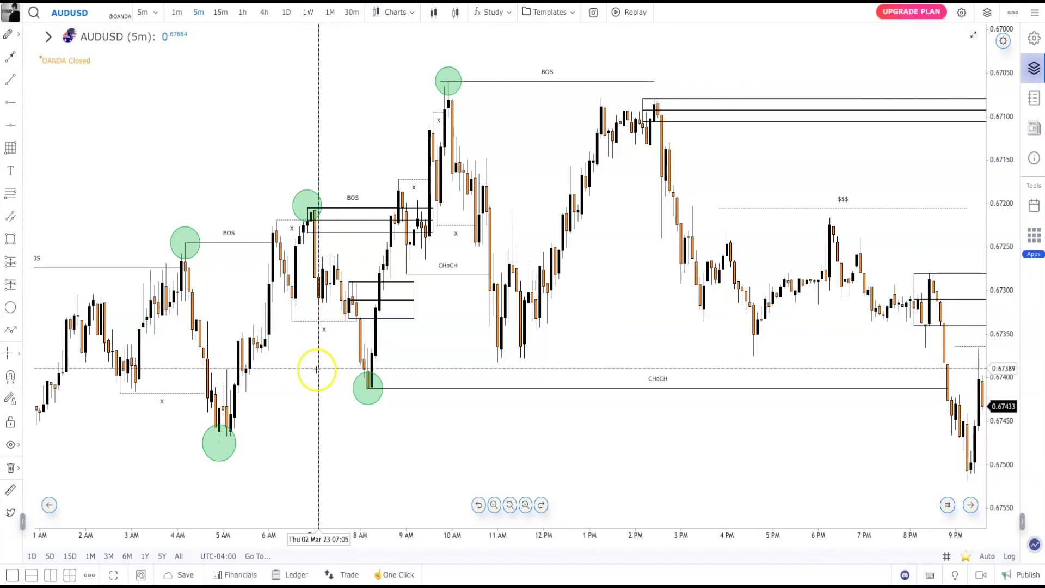
left_click_drag(315, 371, 521, 361)
left_click(148, 428)
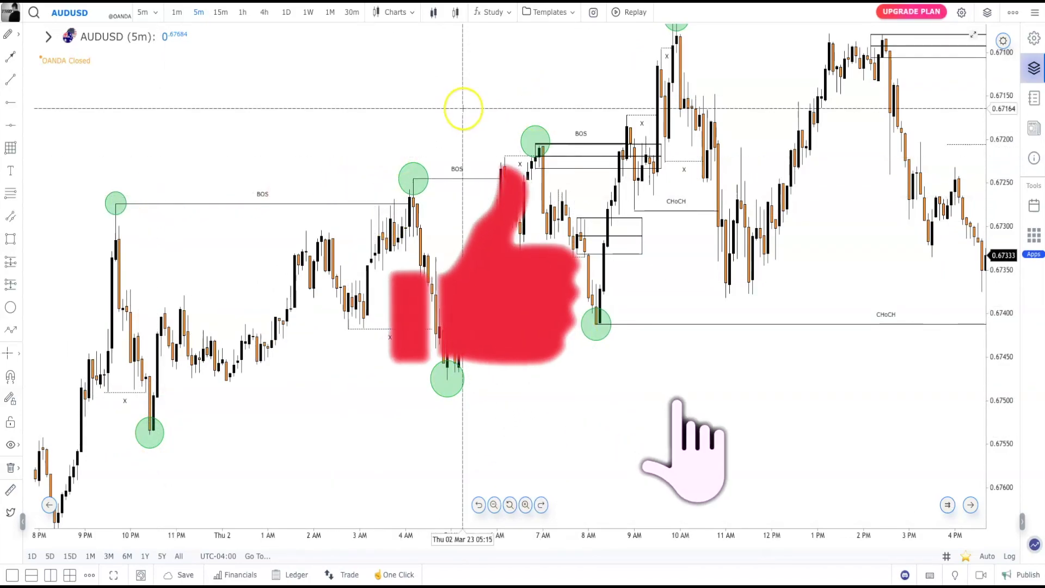
left_click_drag(440, 115, 217, 161)
left_click(234, 158)
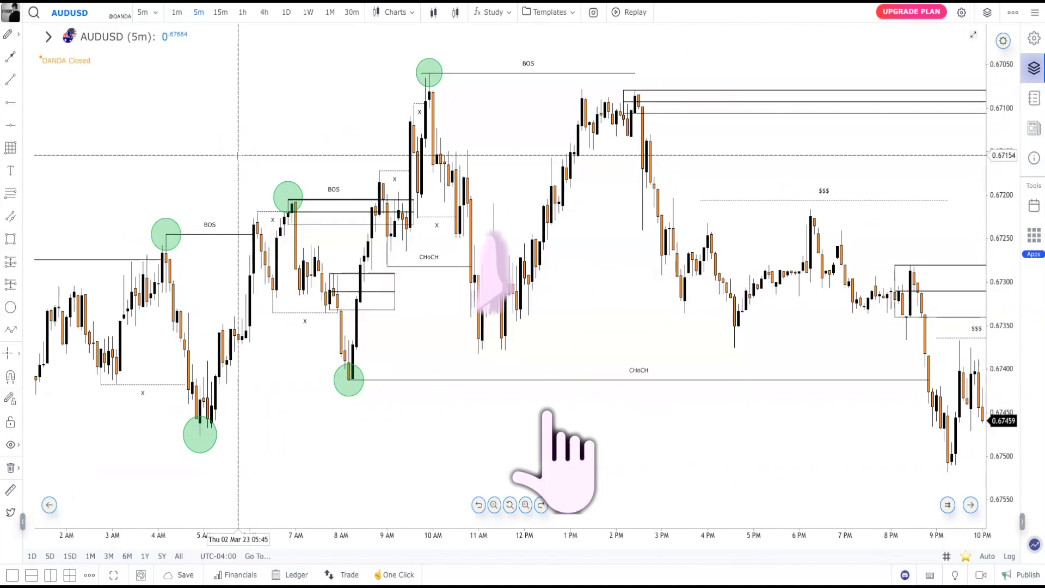
left_click(531, 119)
scroll(599, 249, "down", 2)
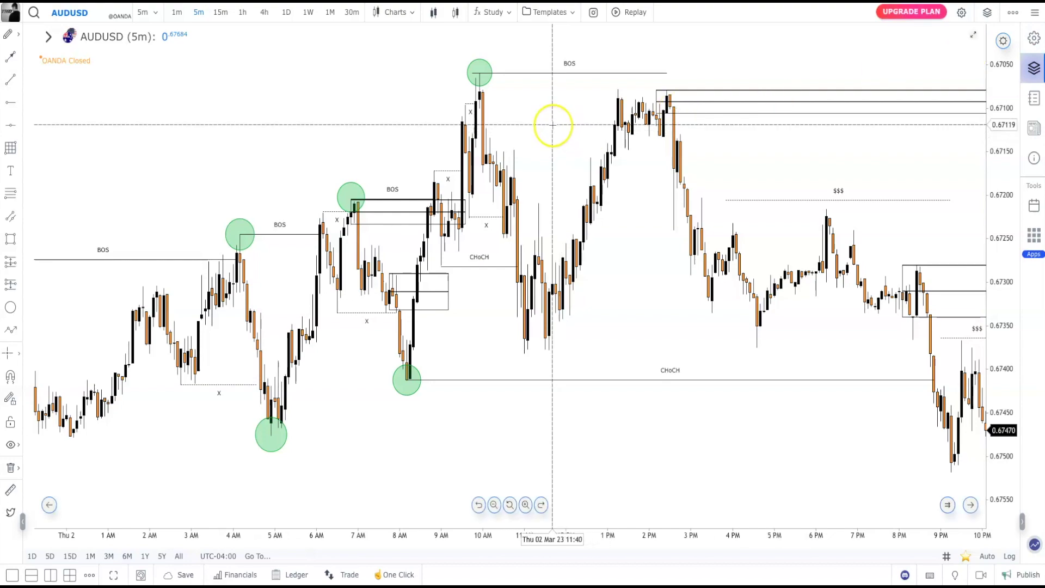
left_click_drag(552, 124, 571, 139)
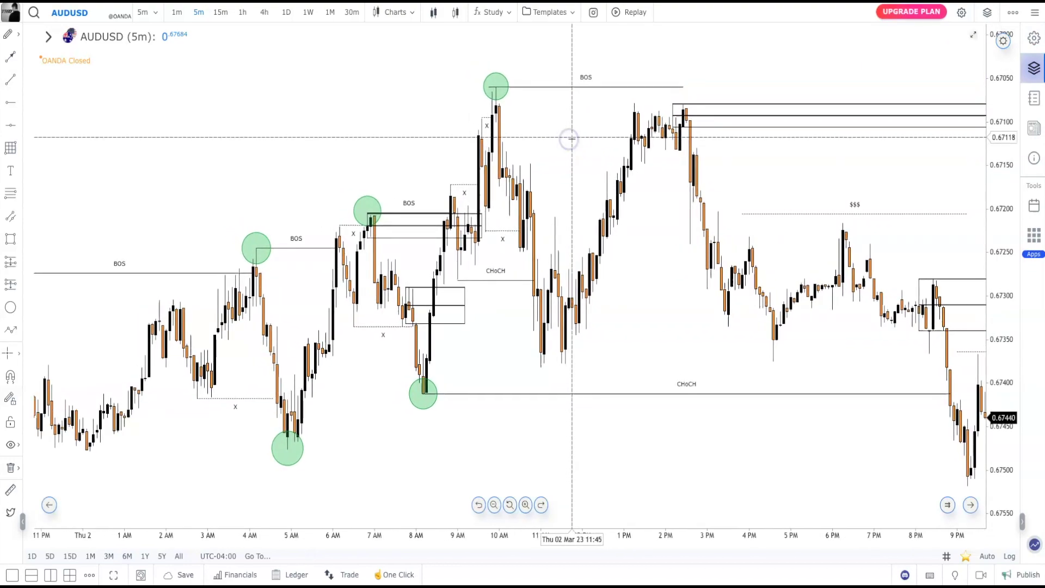